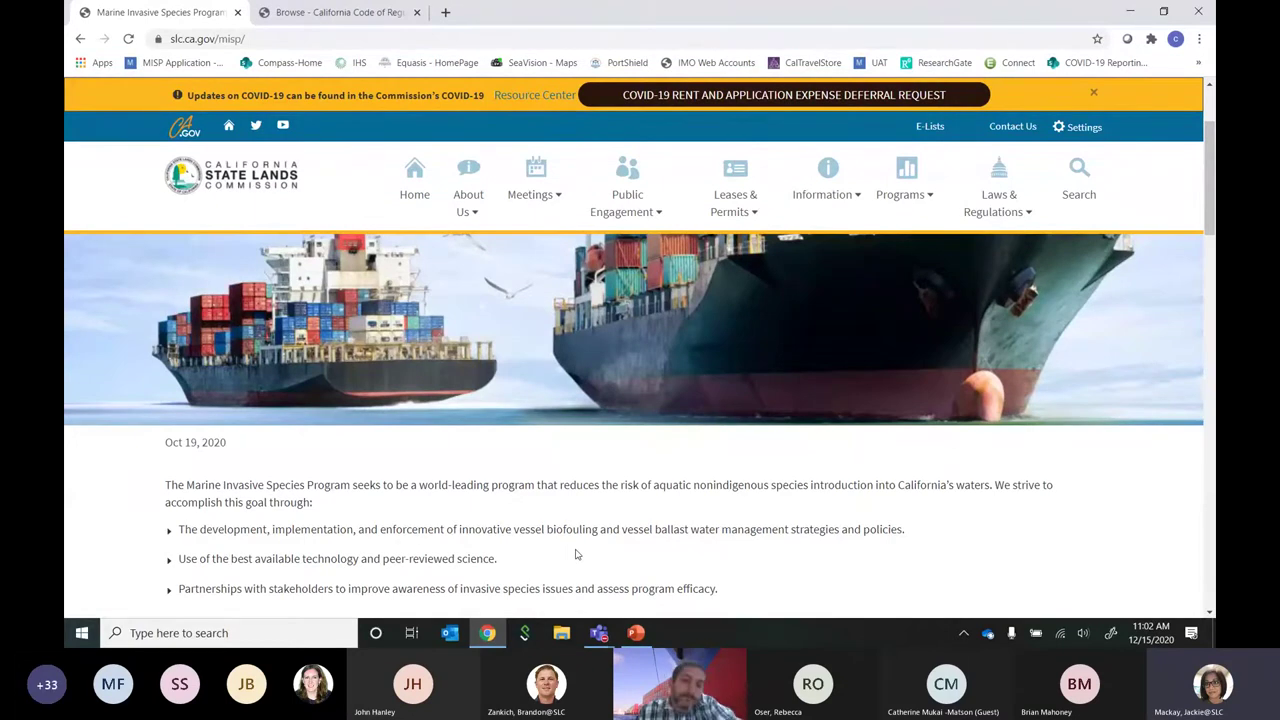
Open the 'Changes to the Annual Vessel Reporting Form submission requirements' article under Program Updates and scroll through it
mouse_move(600, 634)
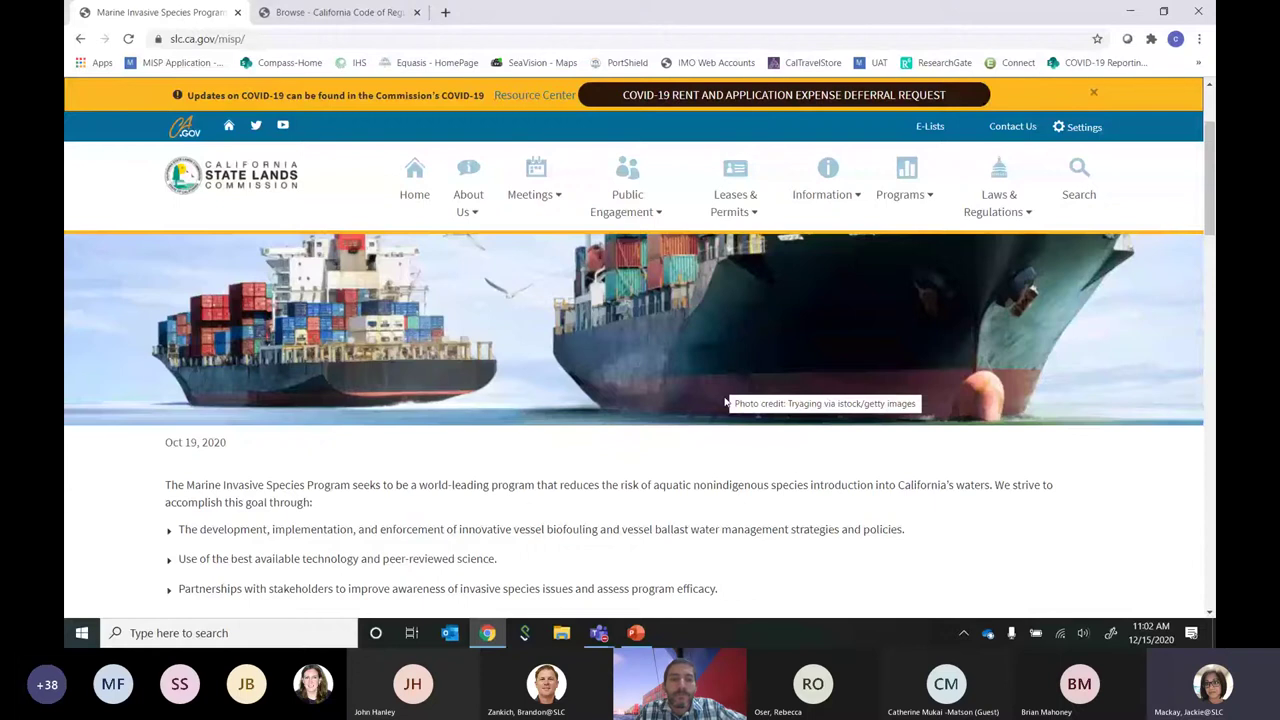
scroll(725, 402, "down", 3)
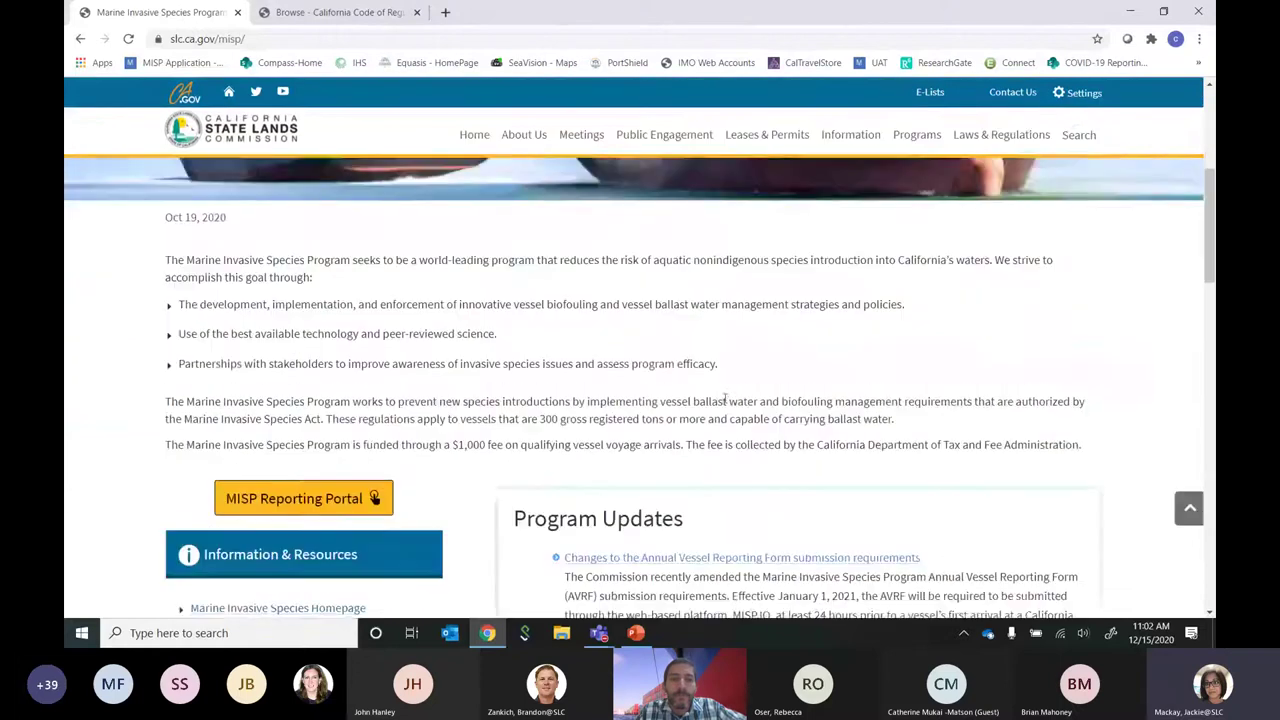
scroll(634, 497, "down", 1)
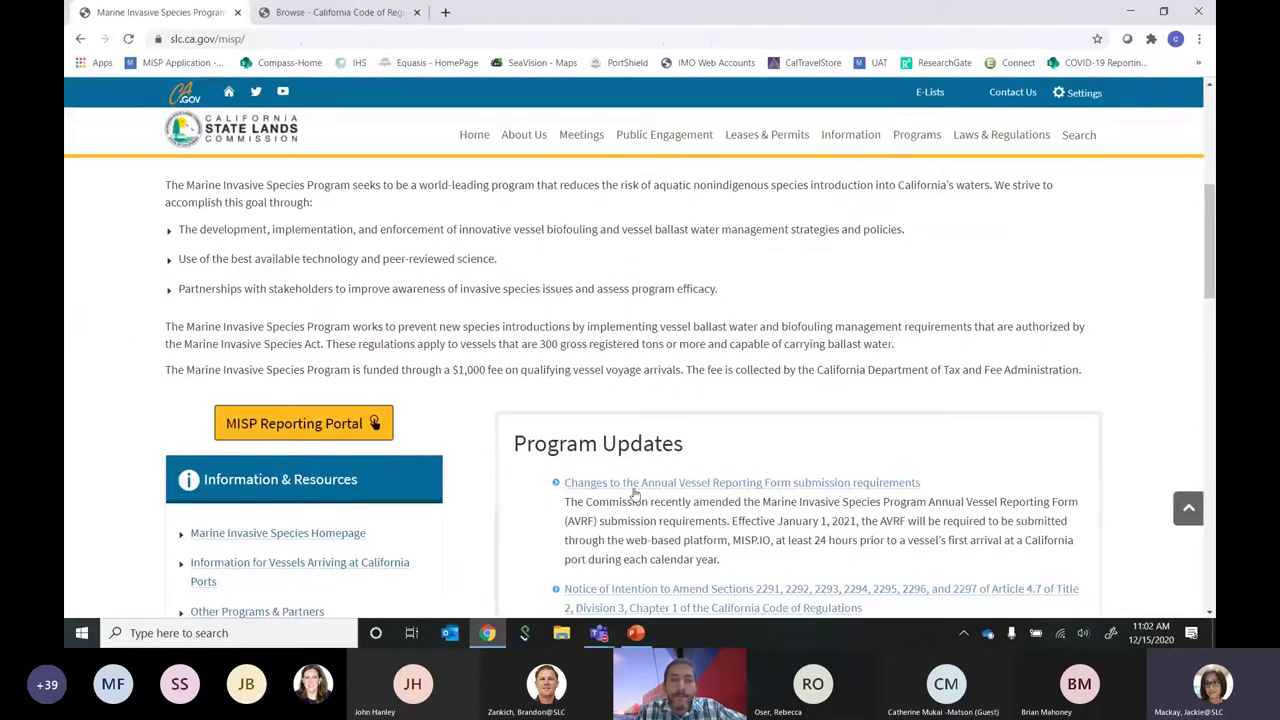
left_click(634, 484)
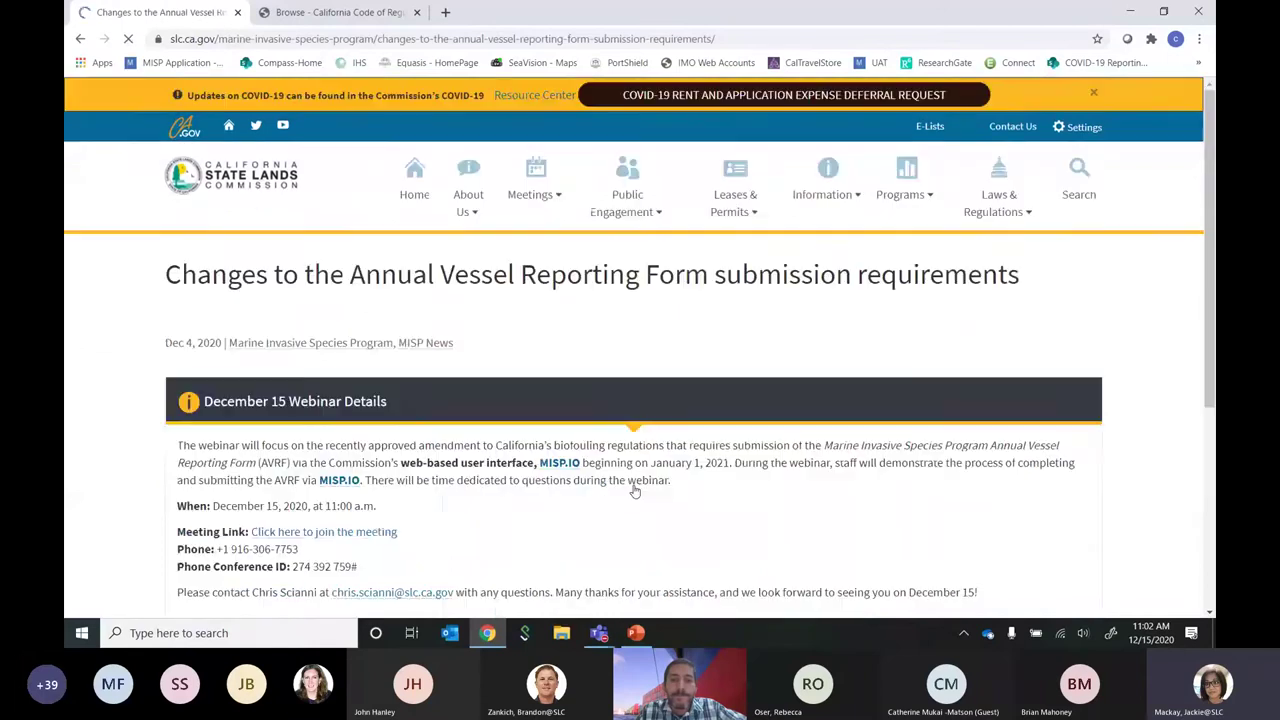
scroll(634, 490, "down", 3)
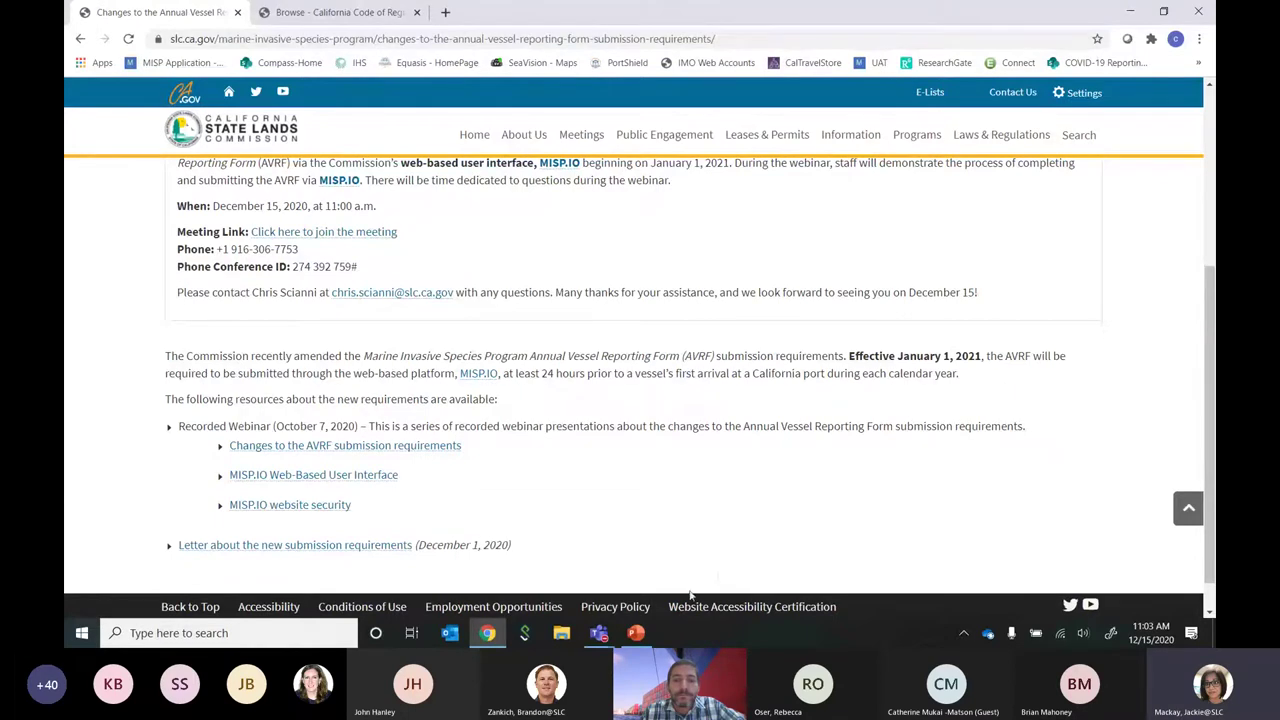
mouse_move(598, 634)
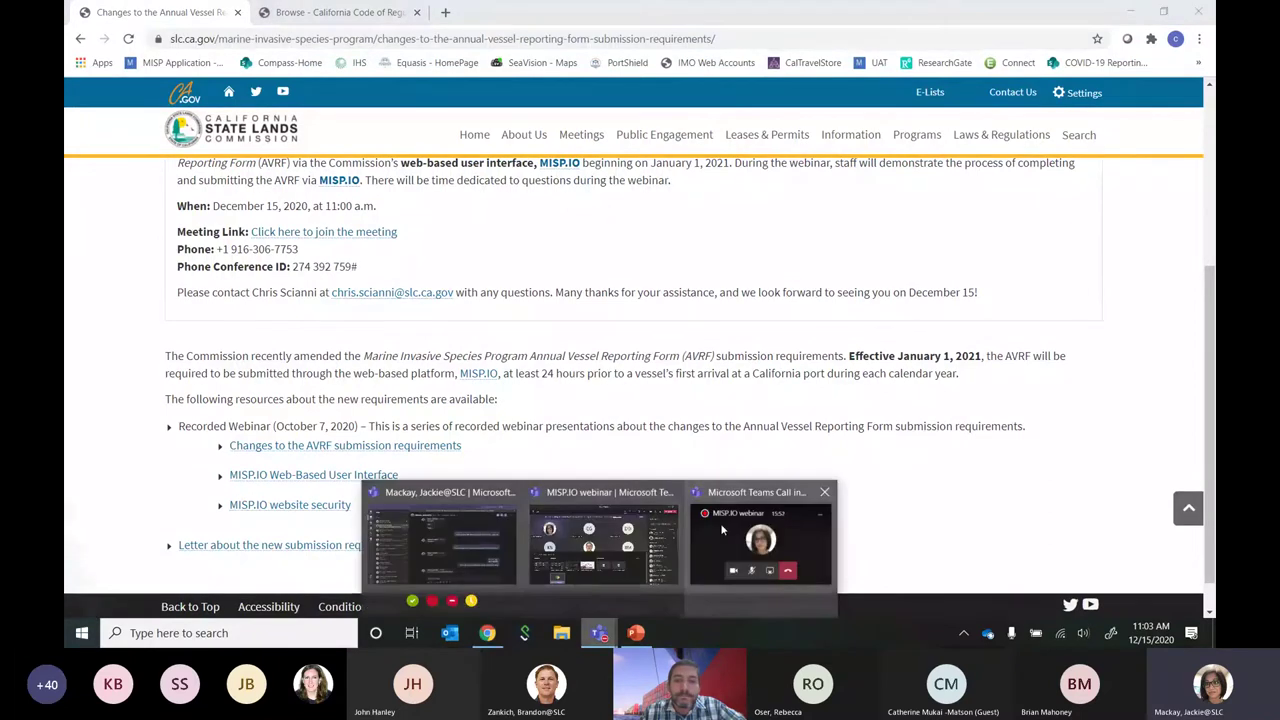
Unmute the Teams call microphone and load the MISP Application home page at misp.io
mouse_move(722, 530)
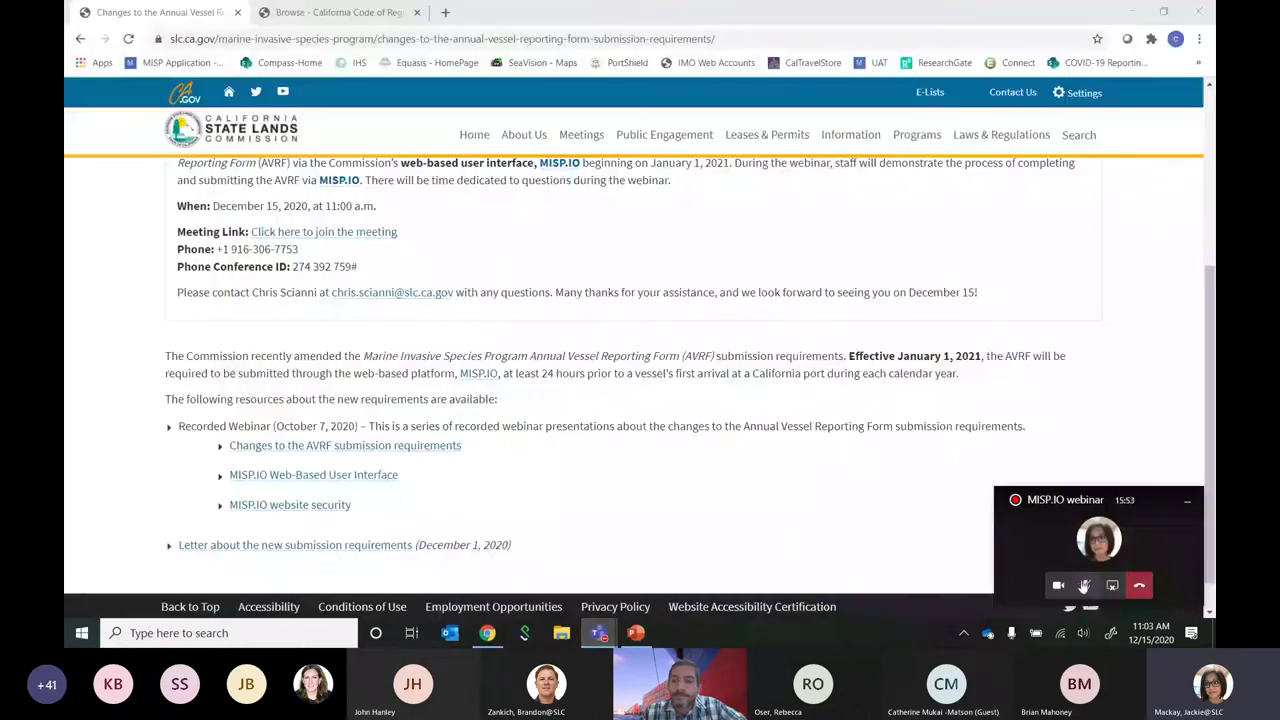
left_click(1085, 586)
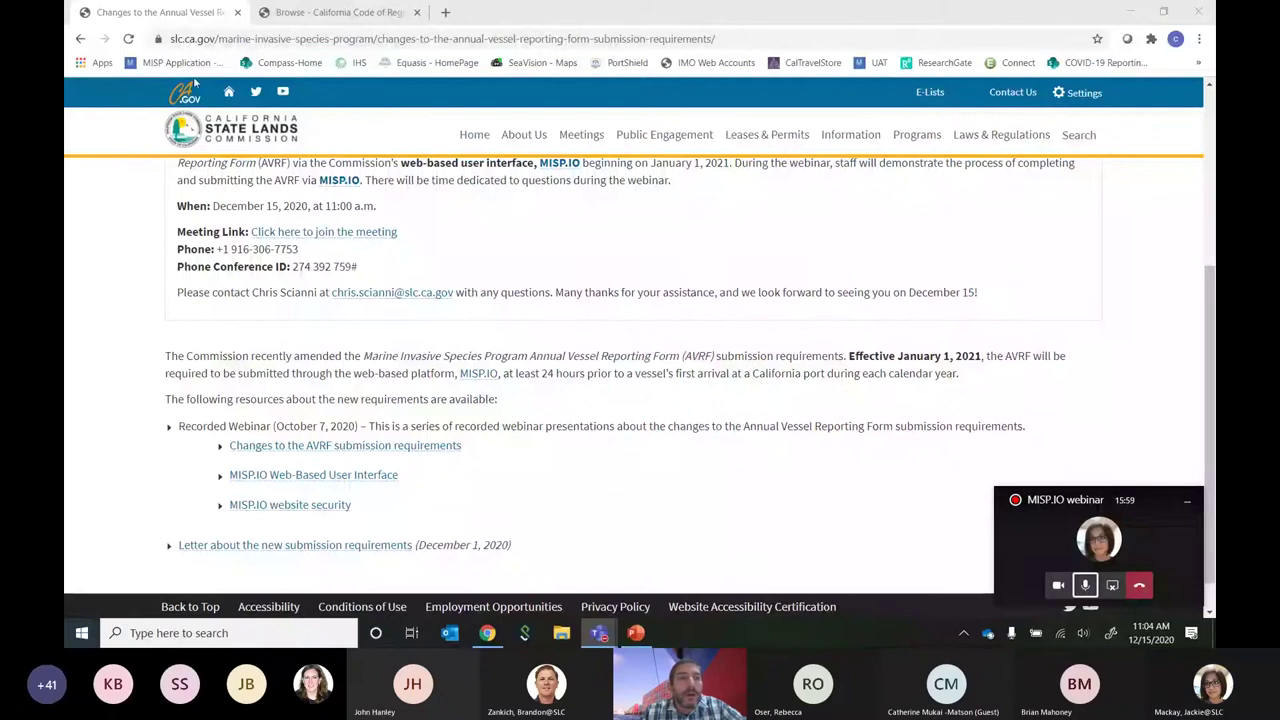
left_click(190, 62)
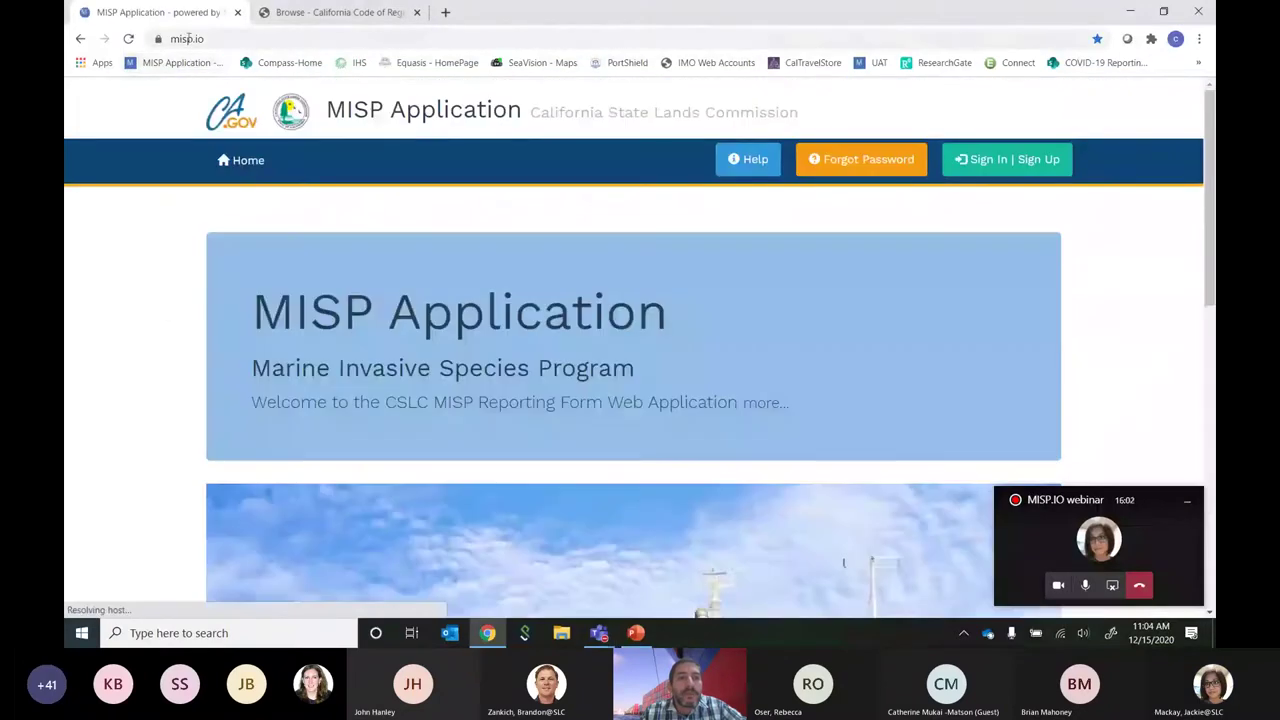
scroll(512, 265, "down", 4)
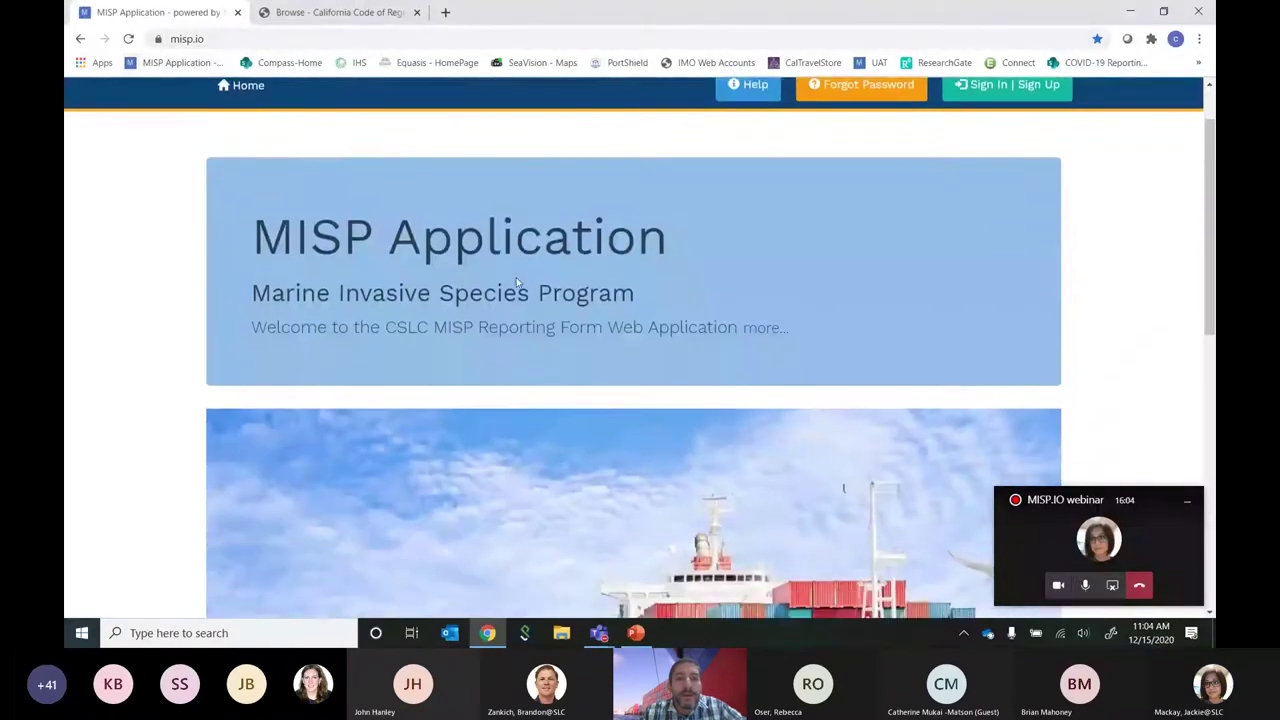
scroll(665, 254, "up", 4)
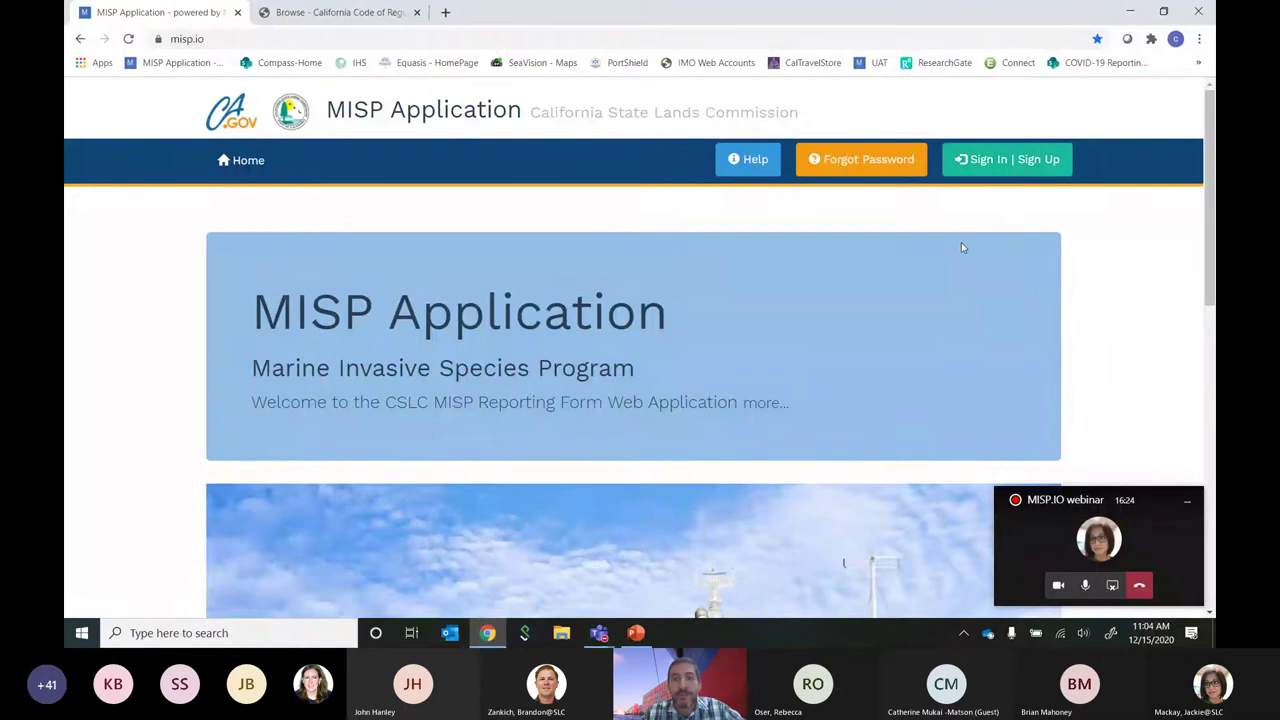
Sign in through Sign In | Sign Up, accepting the system use notice and using the saved credentials
left_click(1008, 163)
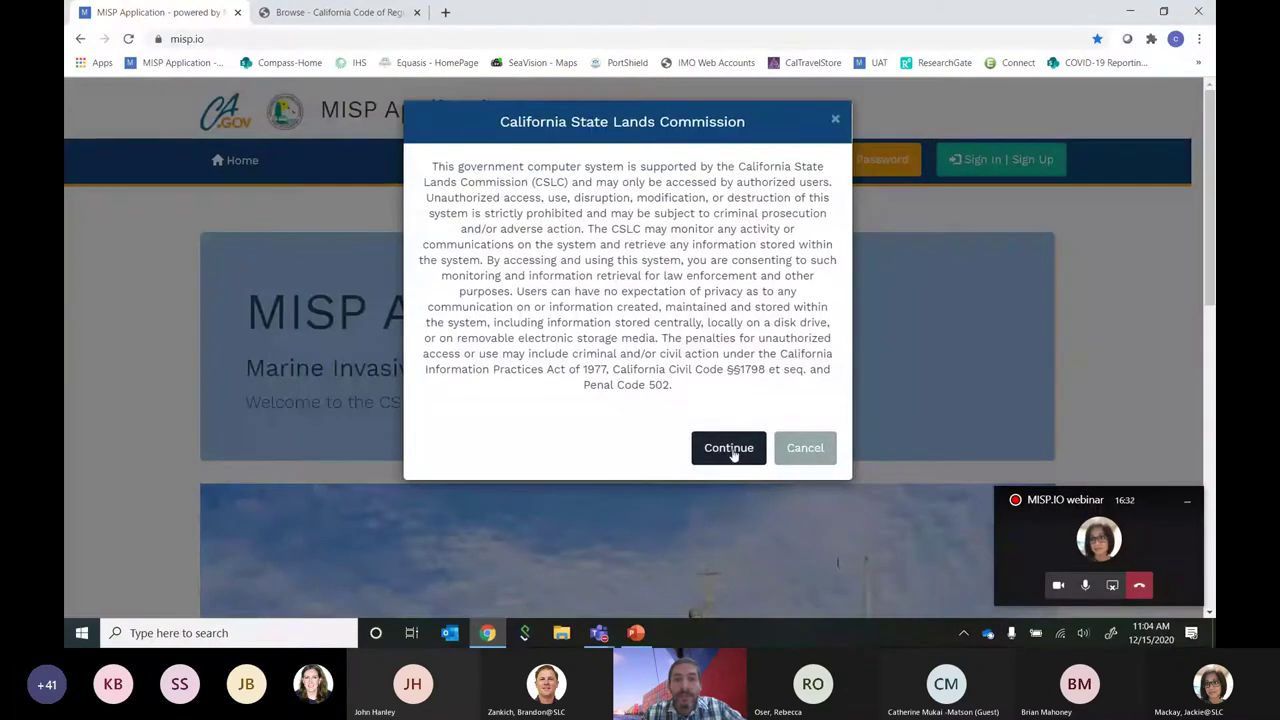
left_click(733, 453)
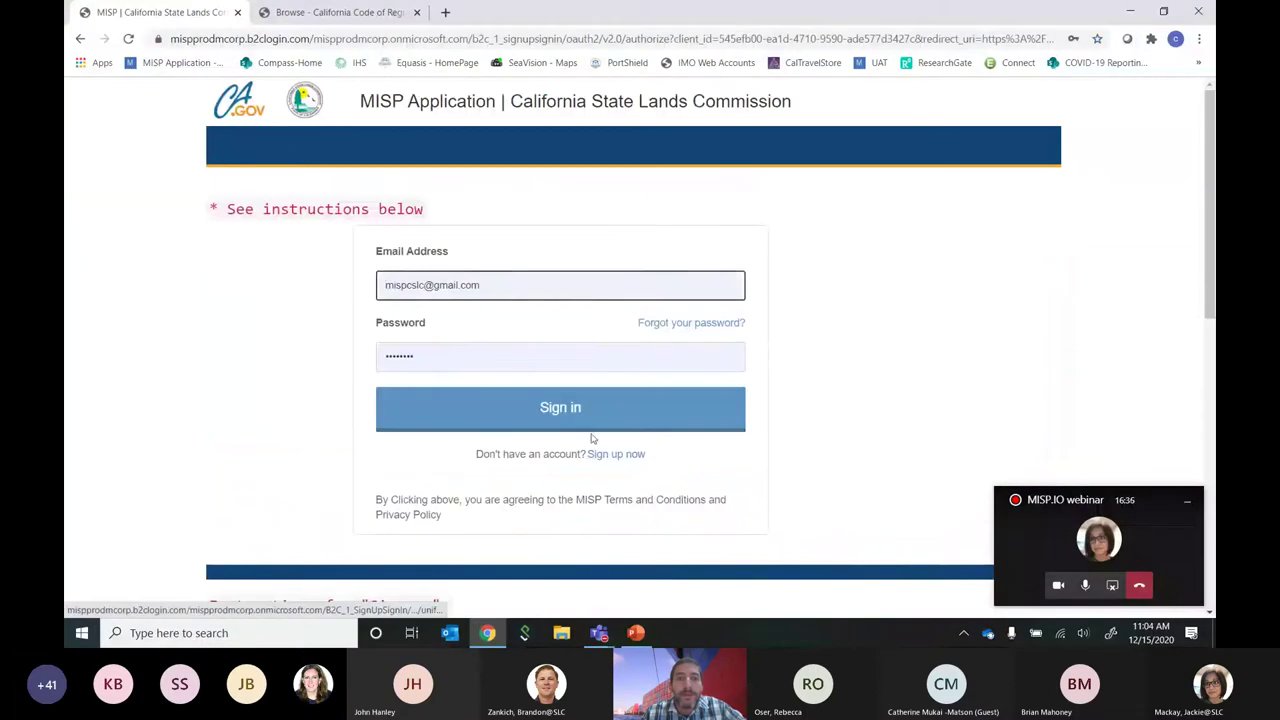
left_click(488, 283)
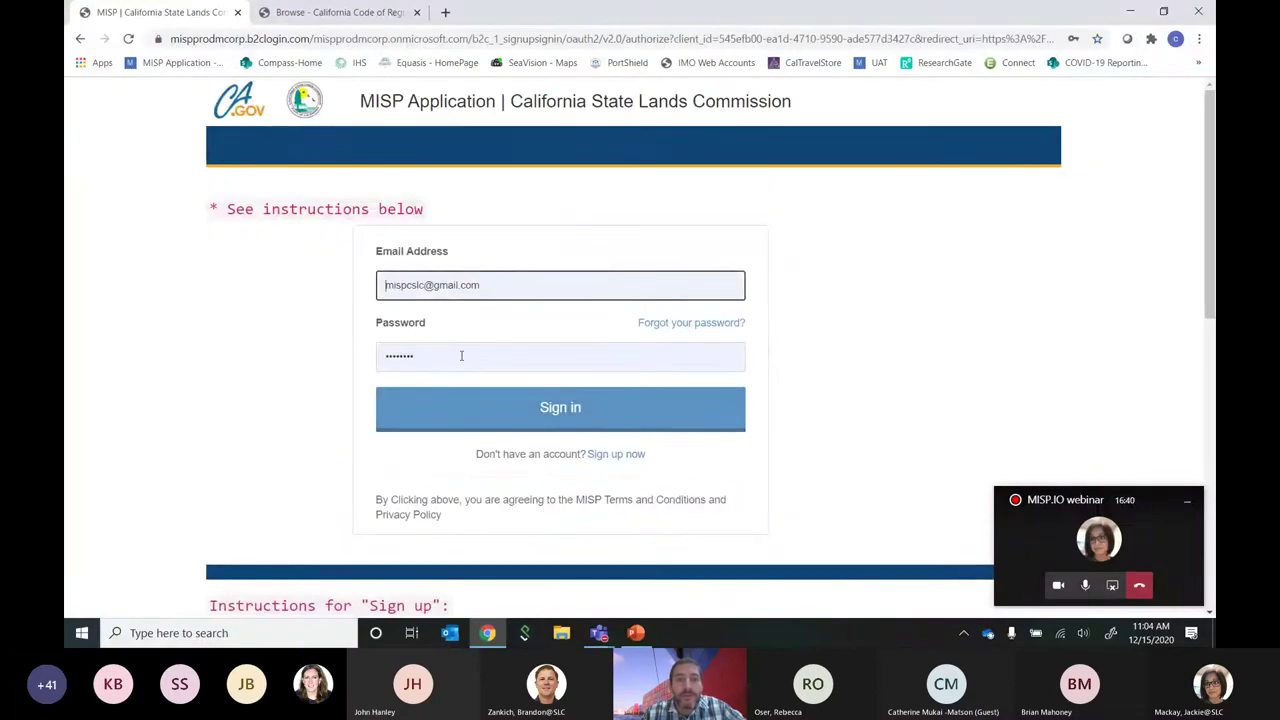
left_click(469, 411)
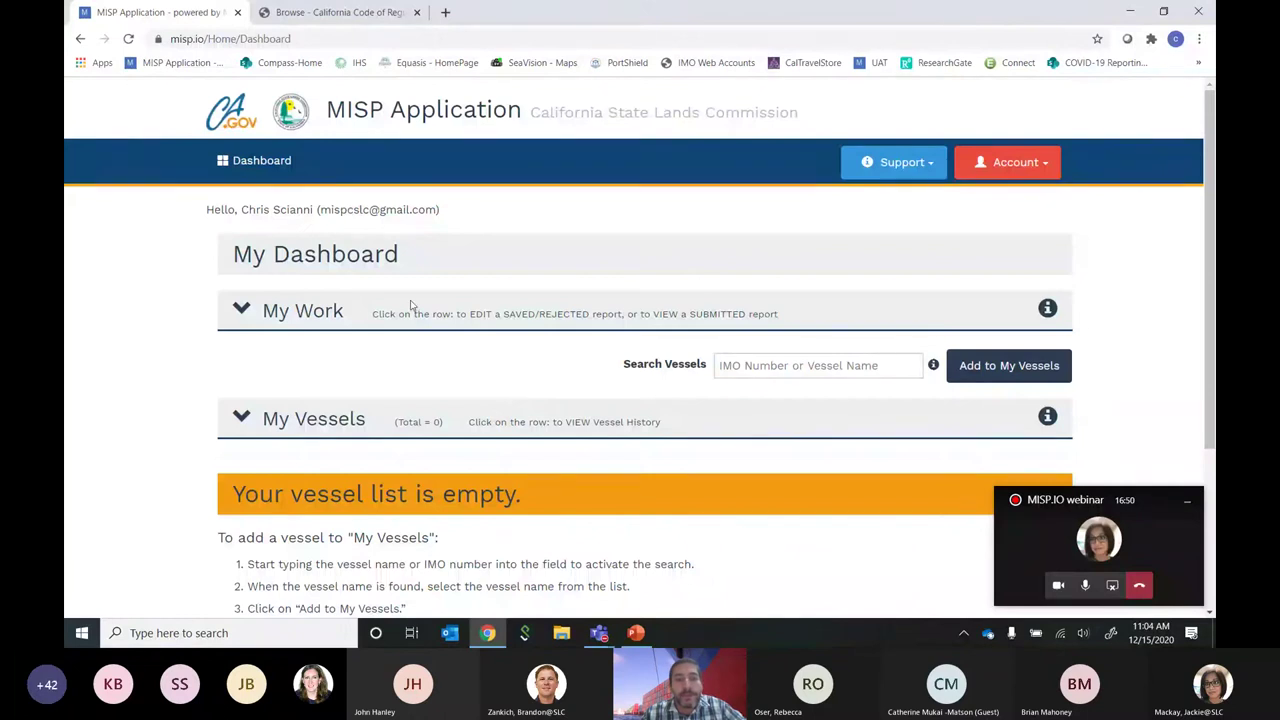
Search vessels for 'test', pick Test Vessel - 1234567, and add it to My Vessels
scroll(410, 305, "down", 1)
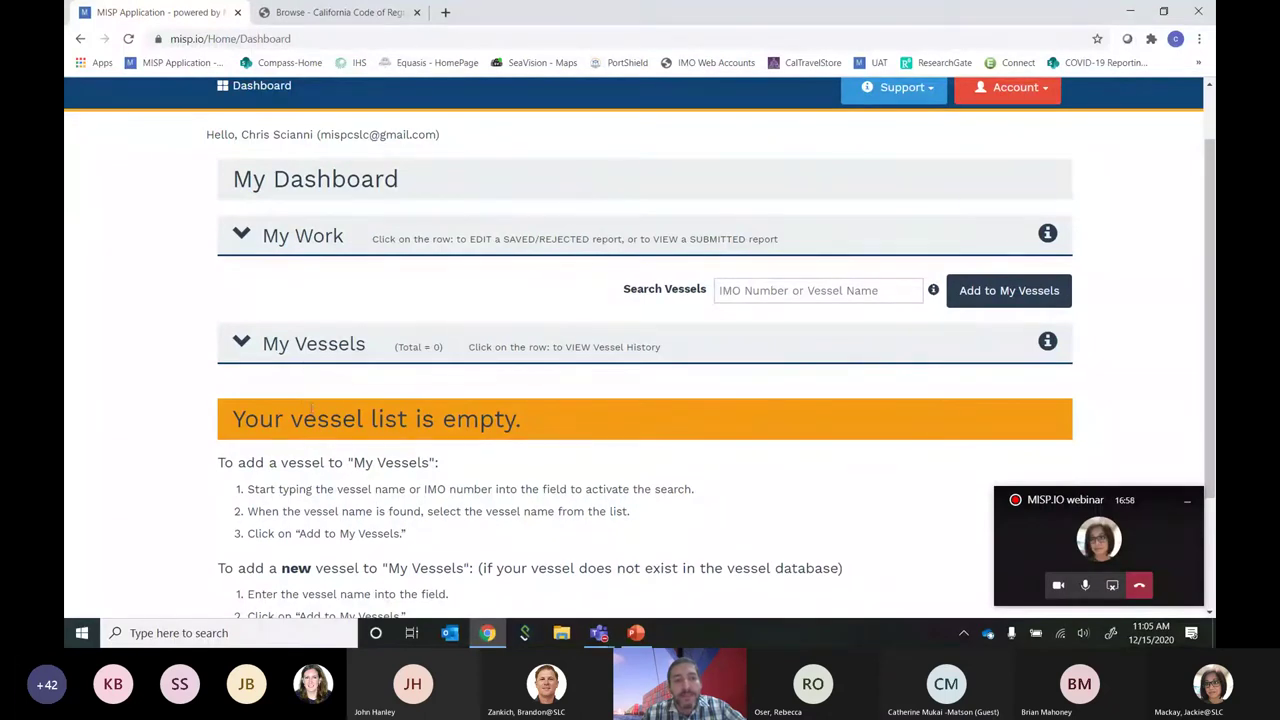
left_click(744, 288)
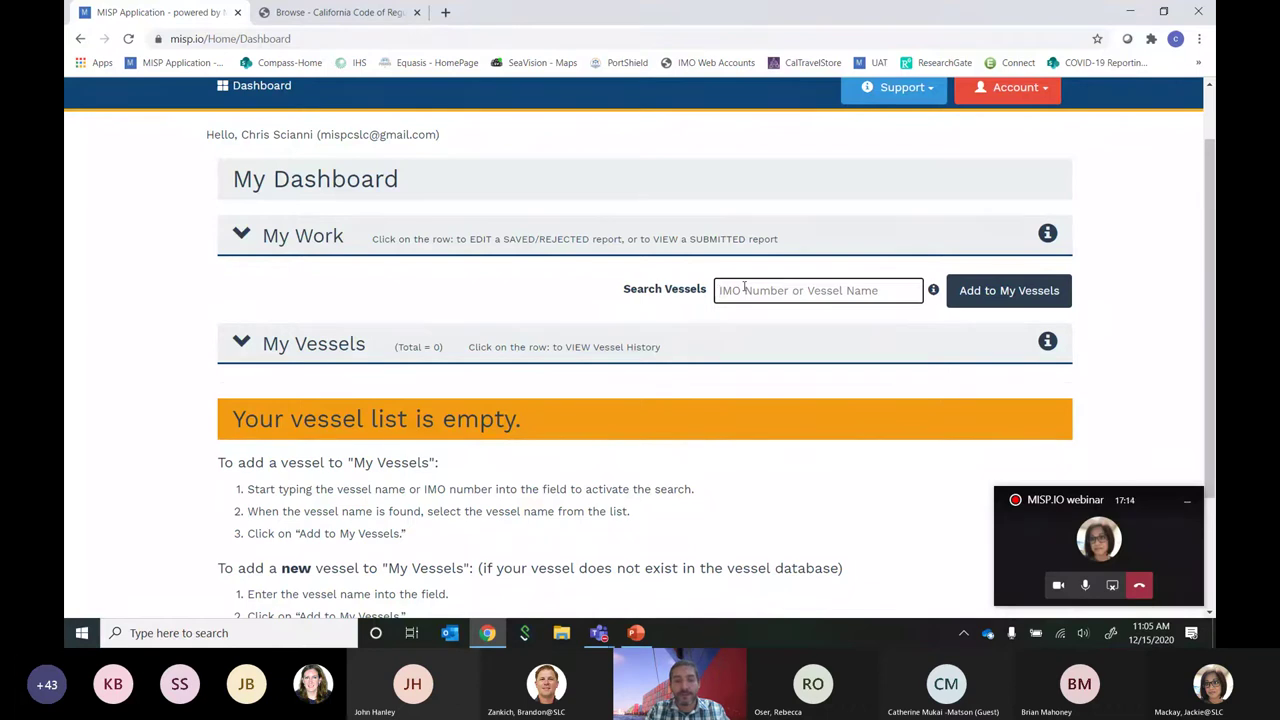
type("te")
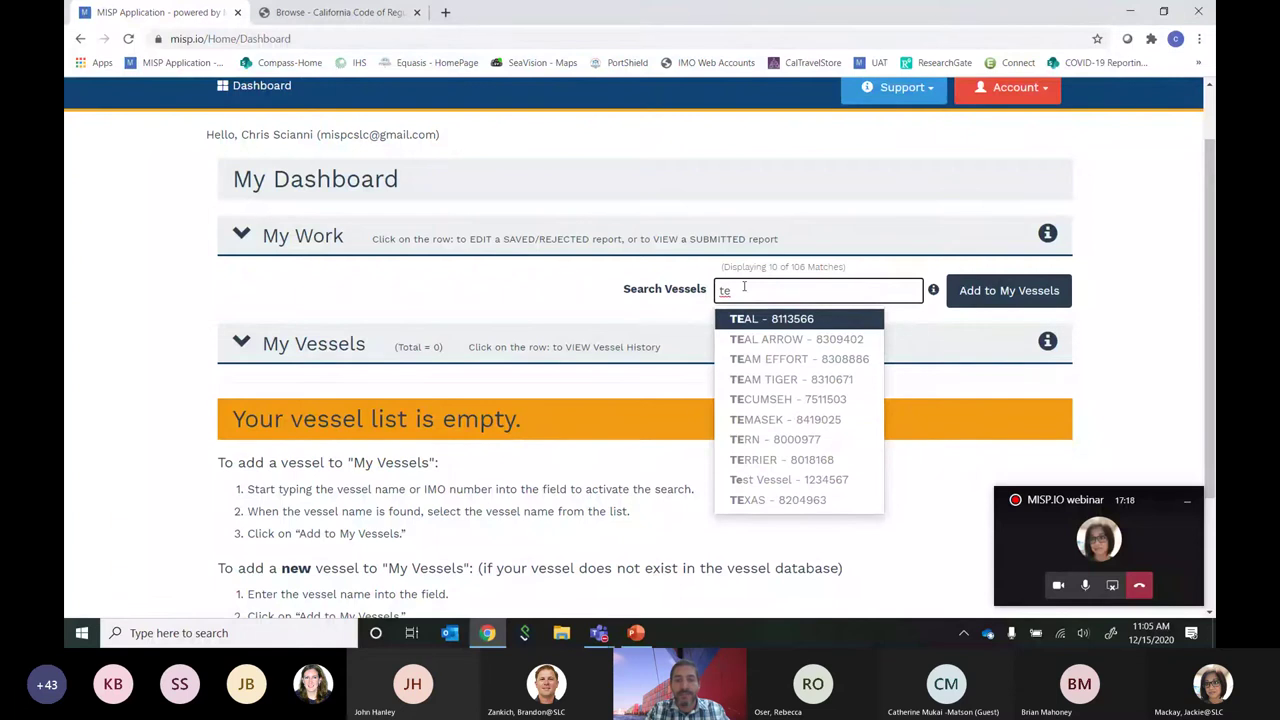
type("st")
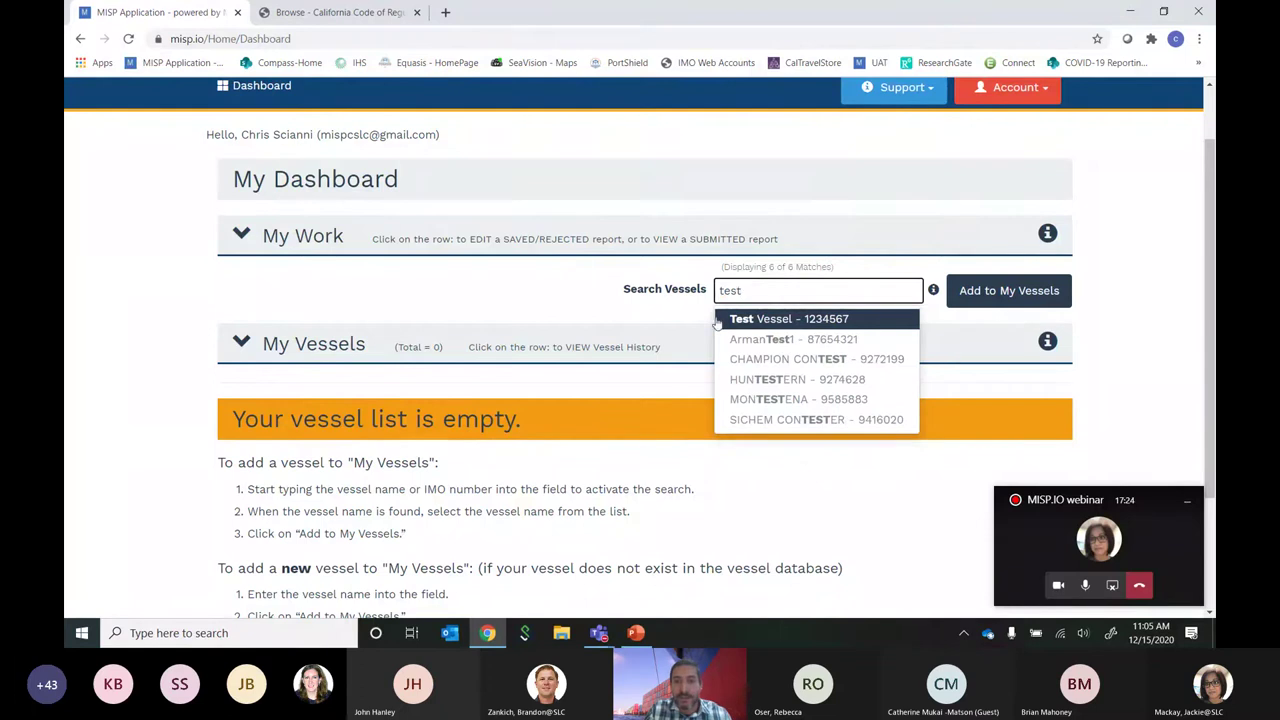
left_click(755, 319)
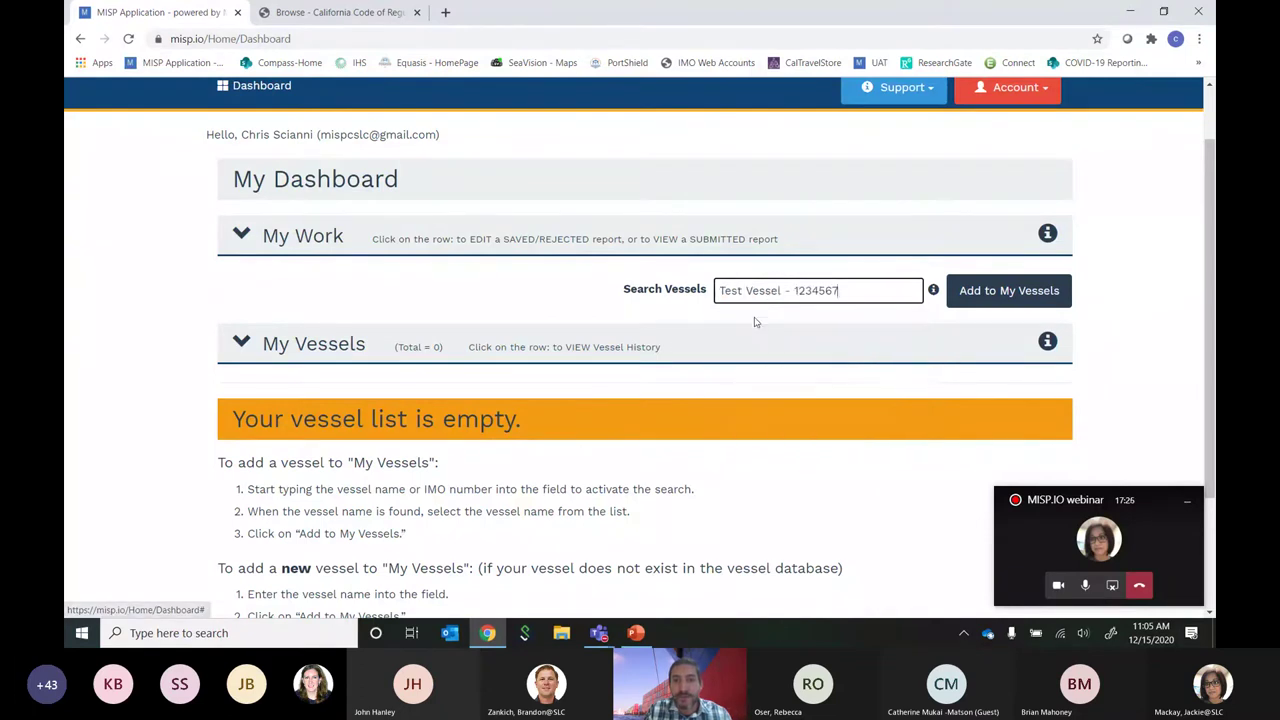
left_click(975, 298)
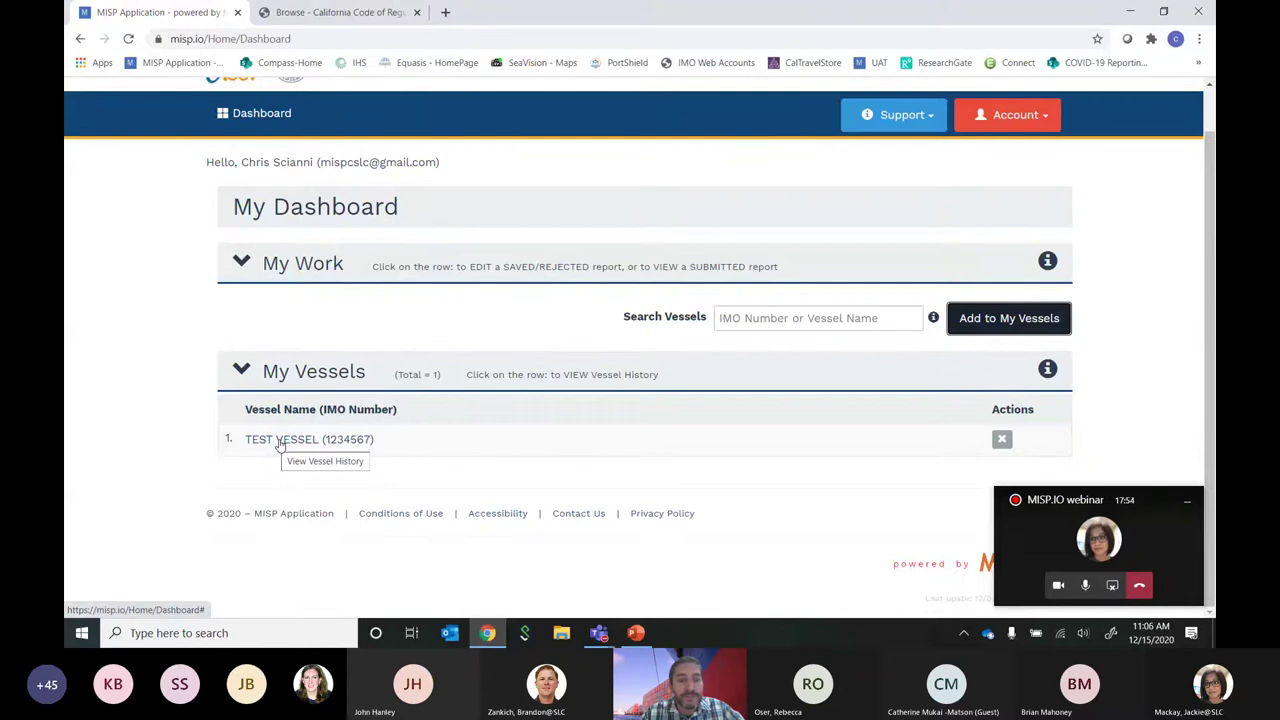
Open TEST VESSEL's Vessel History and show its AVRFs tab, pointing out the 2020 reporting year
left_click(279, 442)
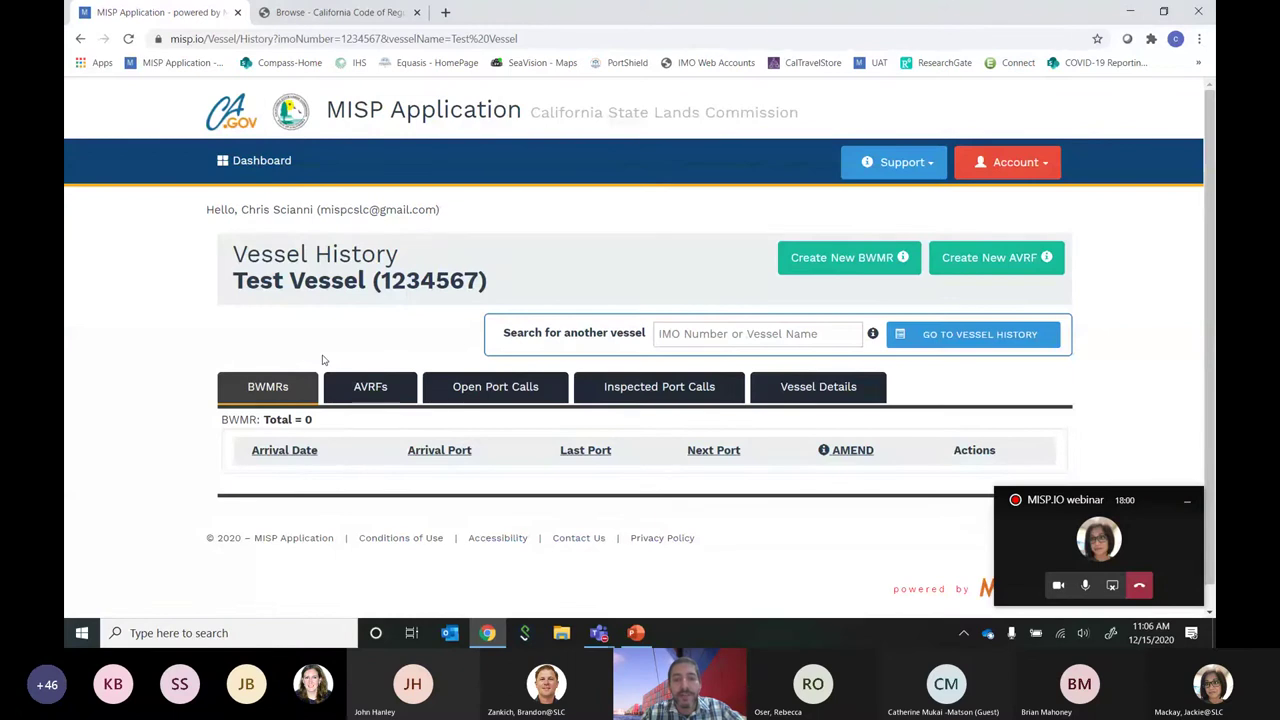
scroll(470, 358, "down", 1)
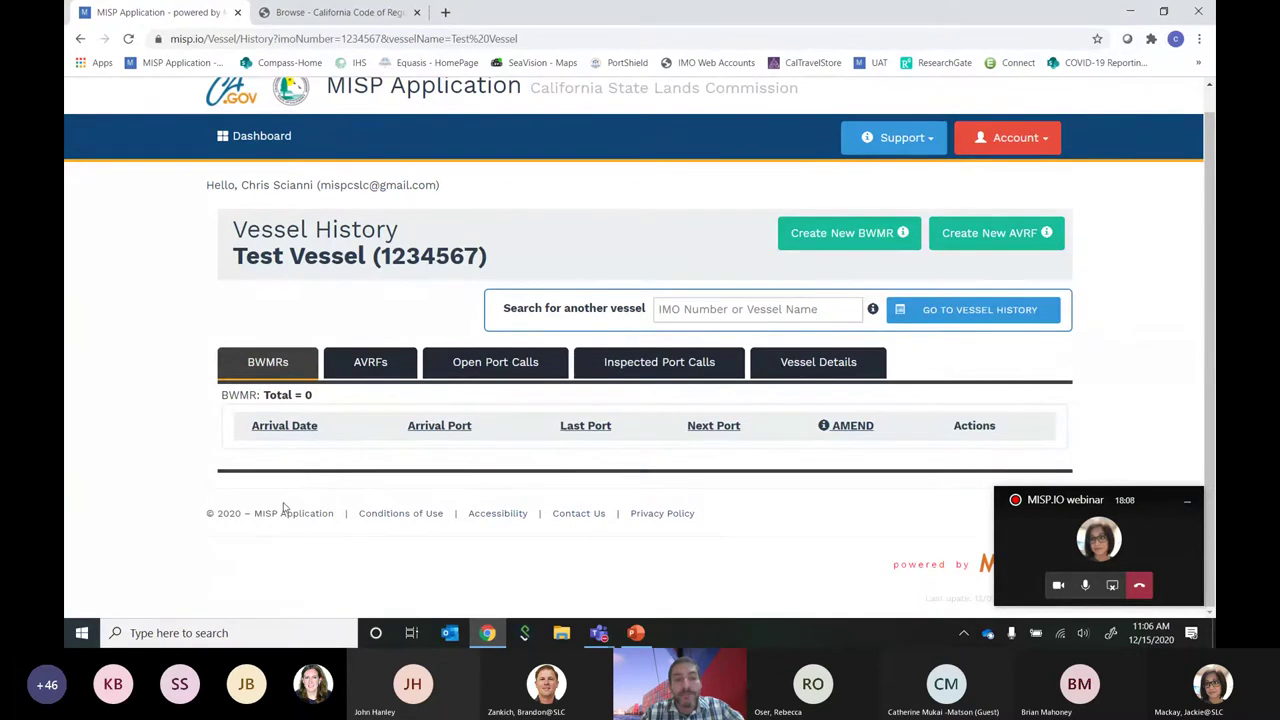
left_click(370, 362)
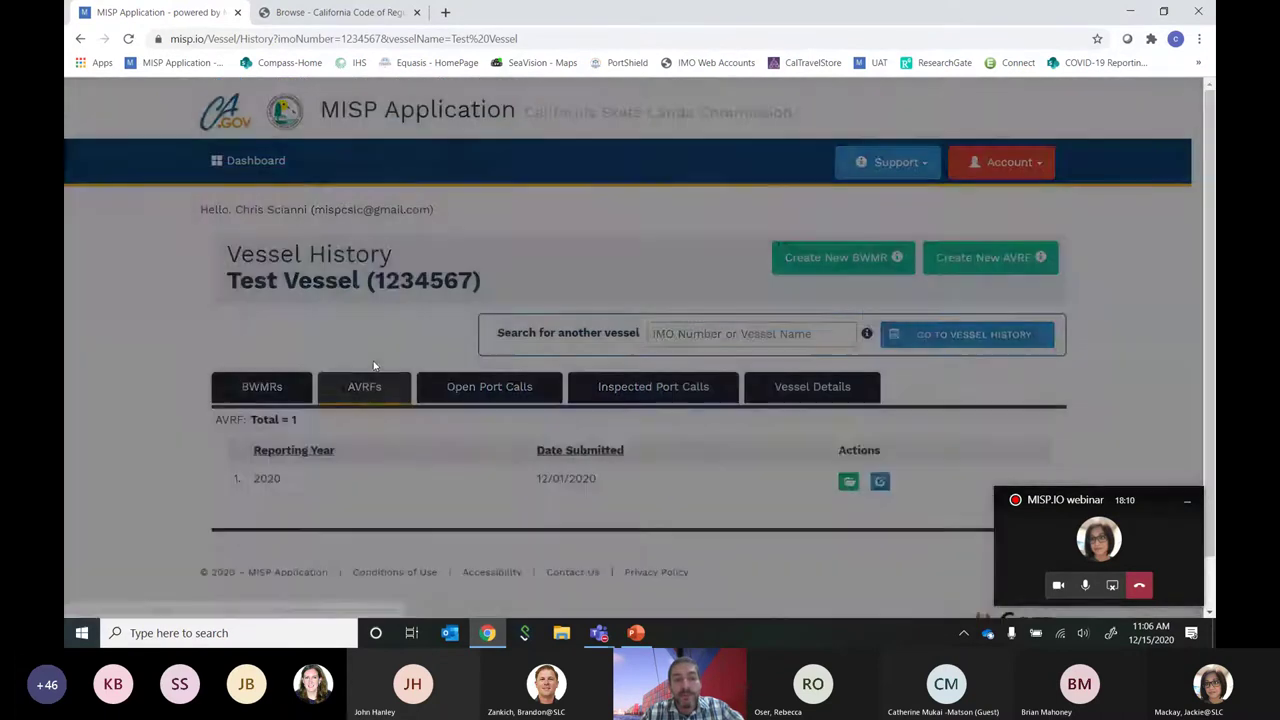
scroll(390, 408, "down", 1)
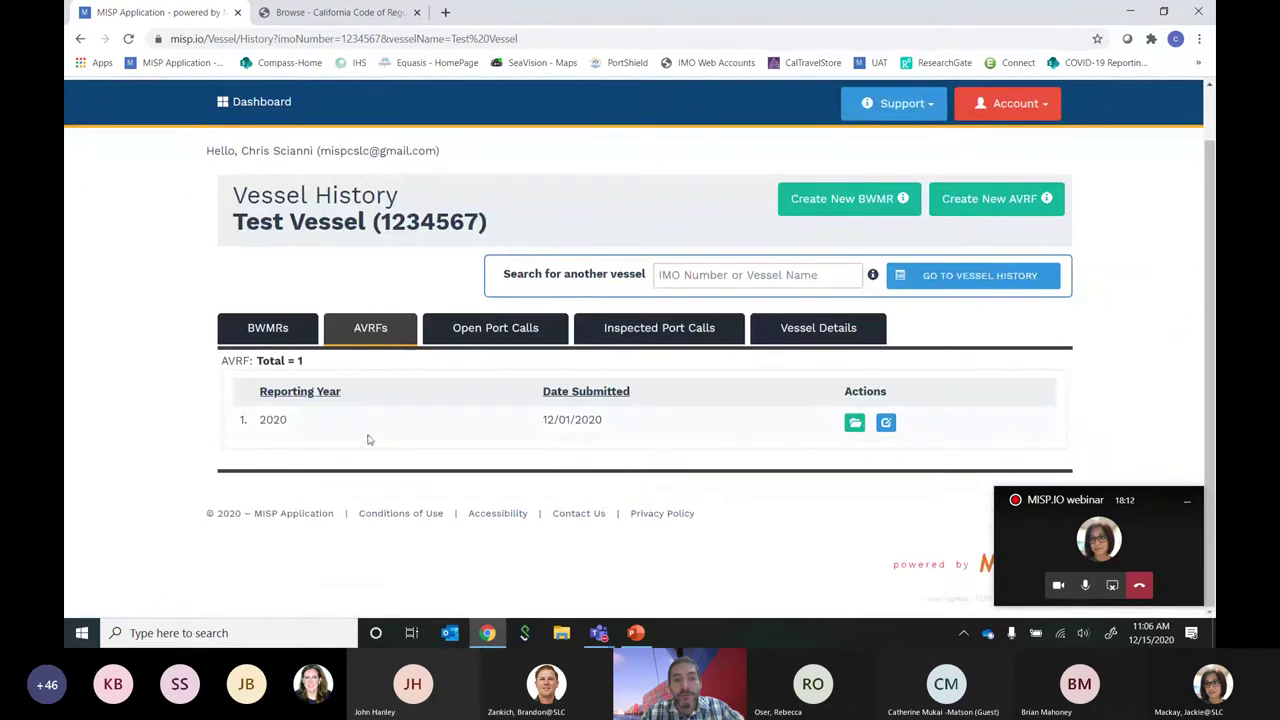
left_click_drag(263, 420, 306, 418)
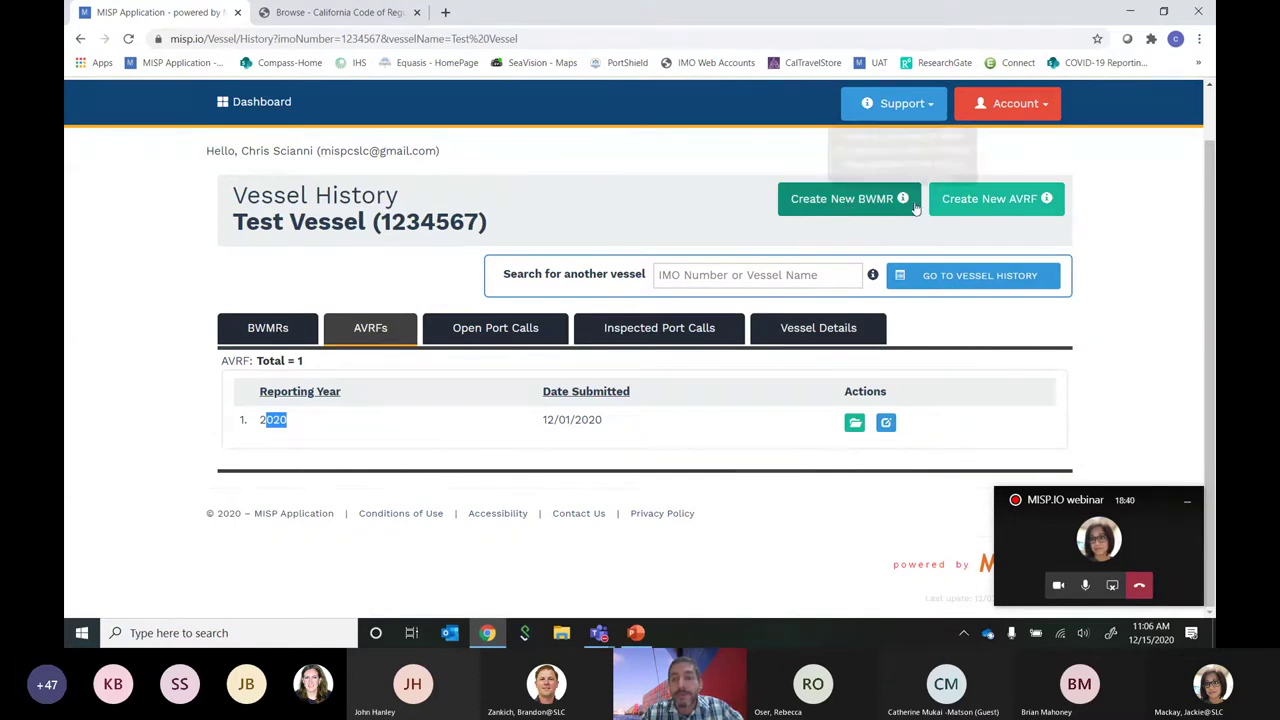
Create a new AVRF with Reporting Year 2021
left_click(985, 203)
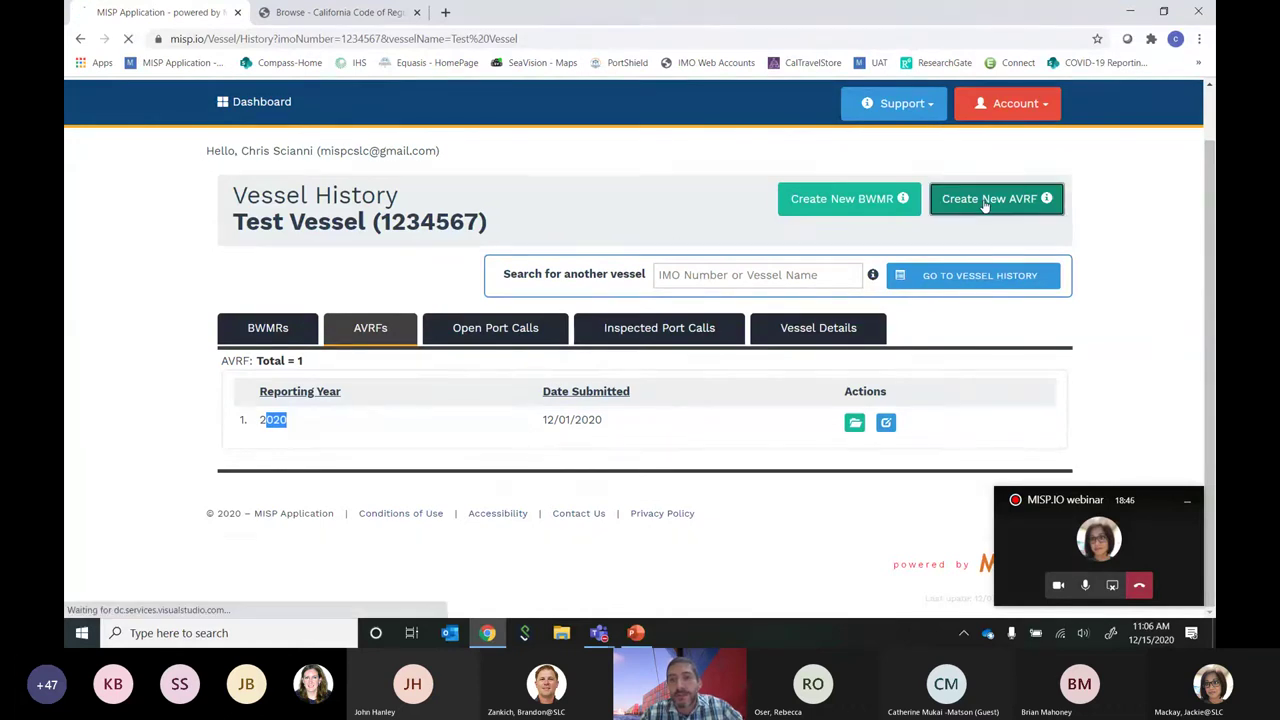
scroll(660, 330, "down", 2)
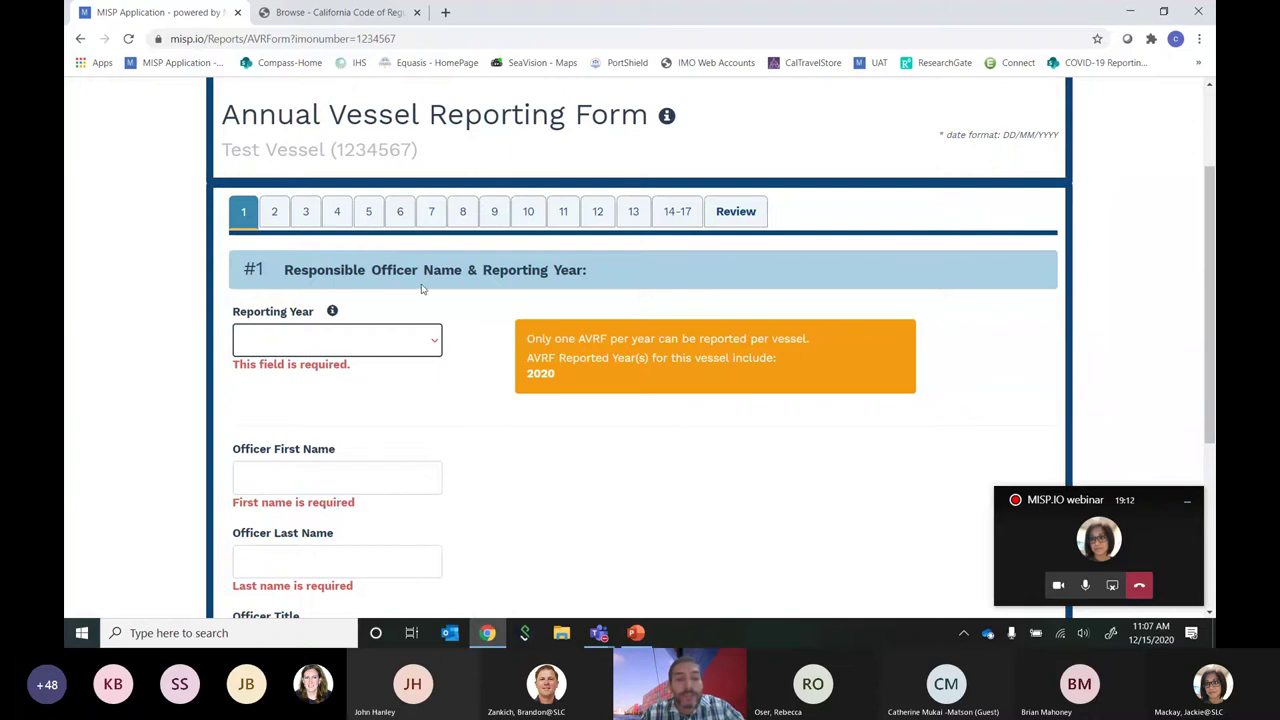
scroll(414, 300, "down", 1)
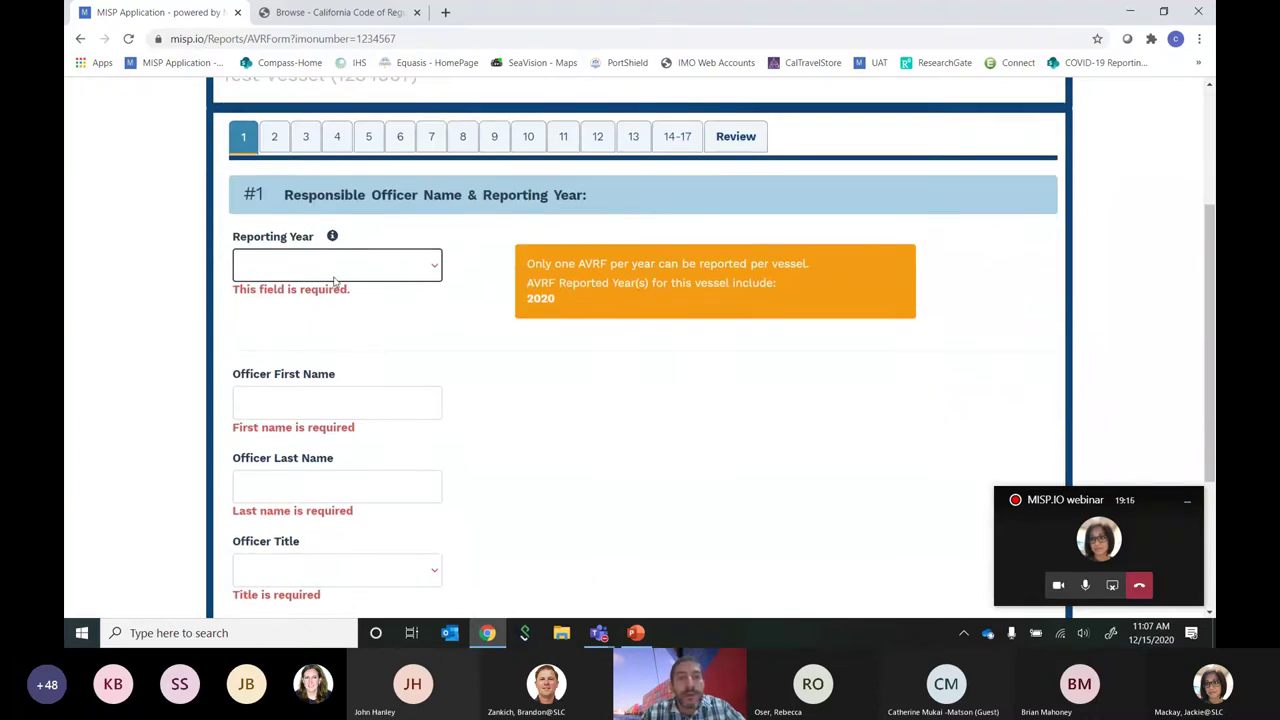
left_click(436, 270)
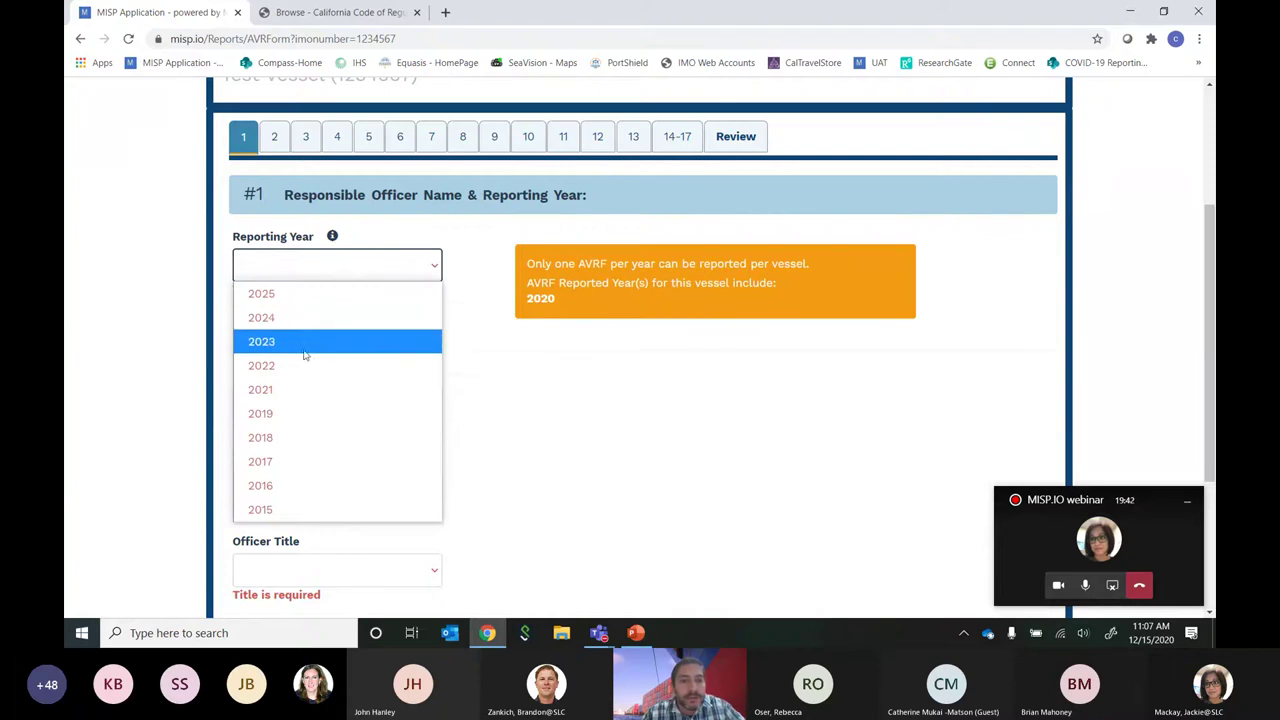
left_click(260, 390)
Enter the officer's name, set the title to Other, and save section 1
left_click(293, 399)
type("Chris")
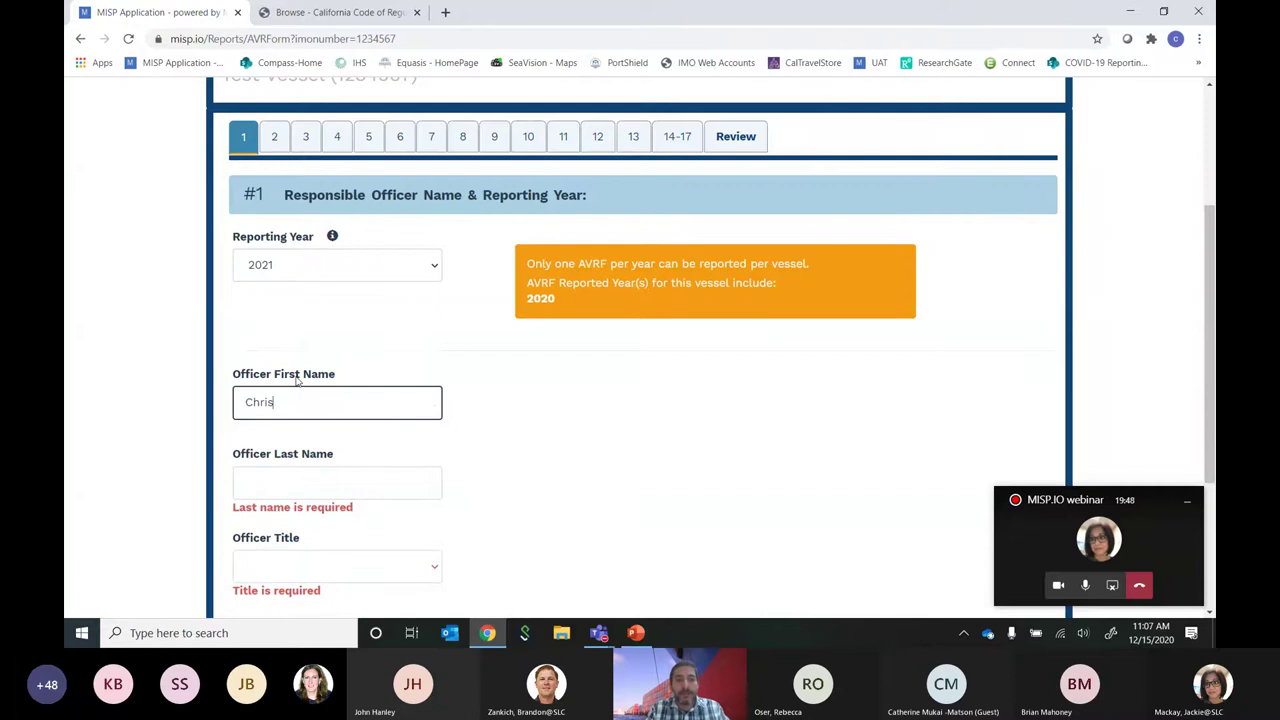
type("Scianni")
scroll(296, 381, "down", 2)
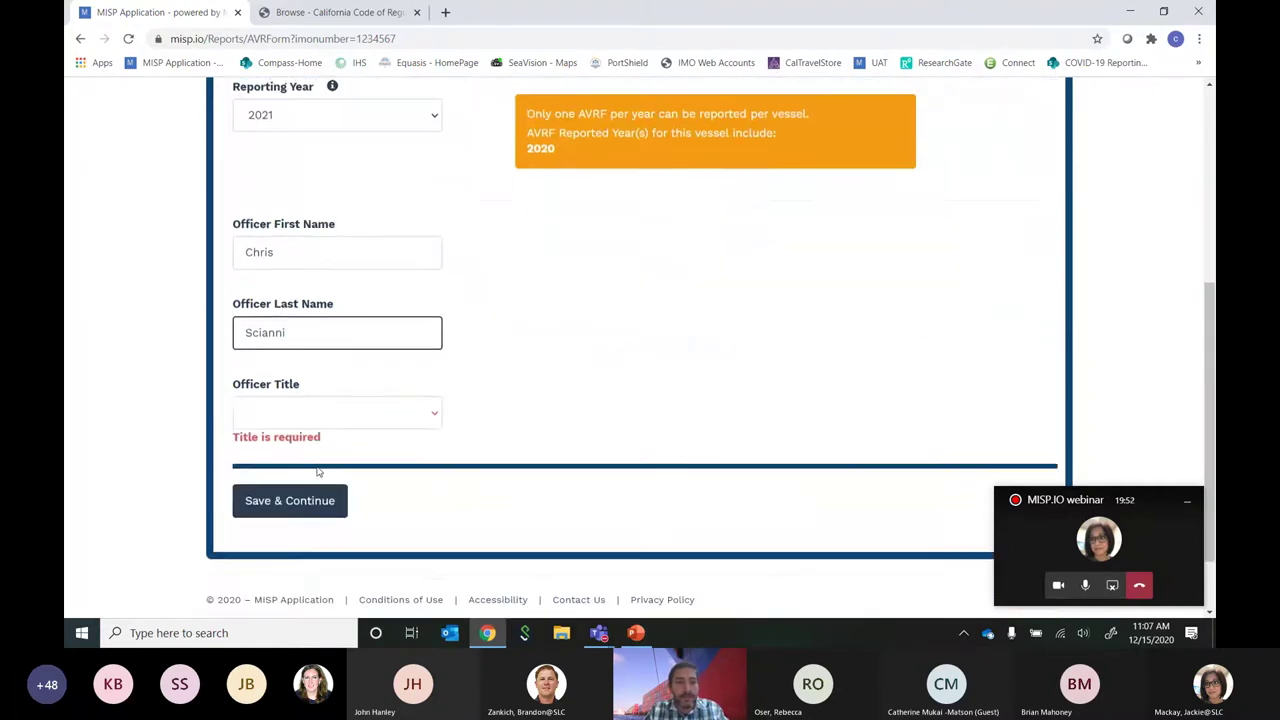
left_click(366, 418)
left_click(328, 382)
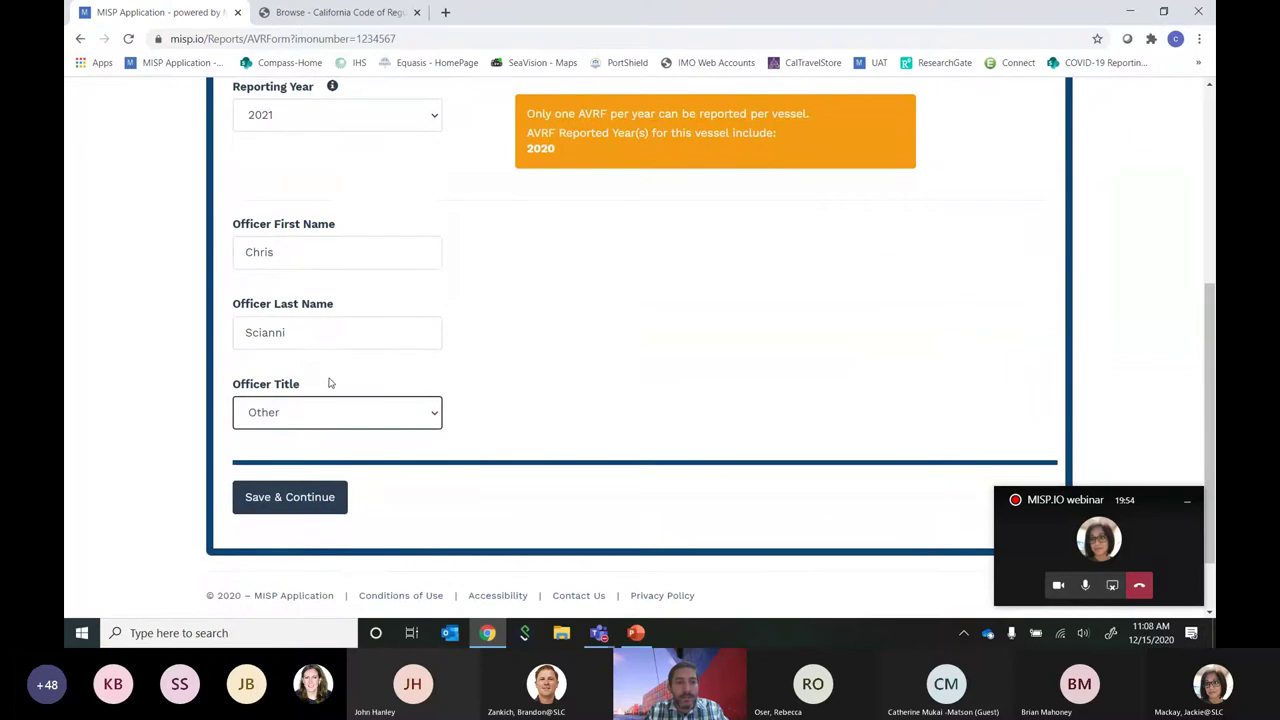
left_click(300, 498)
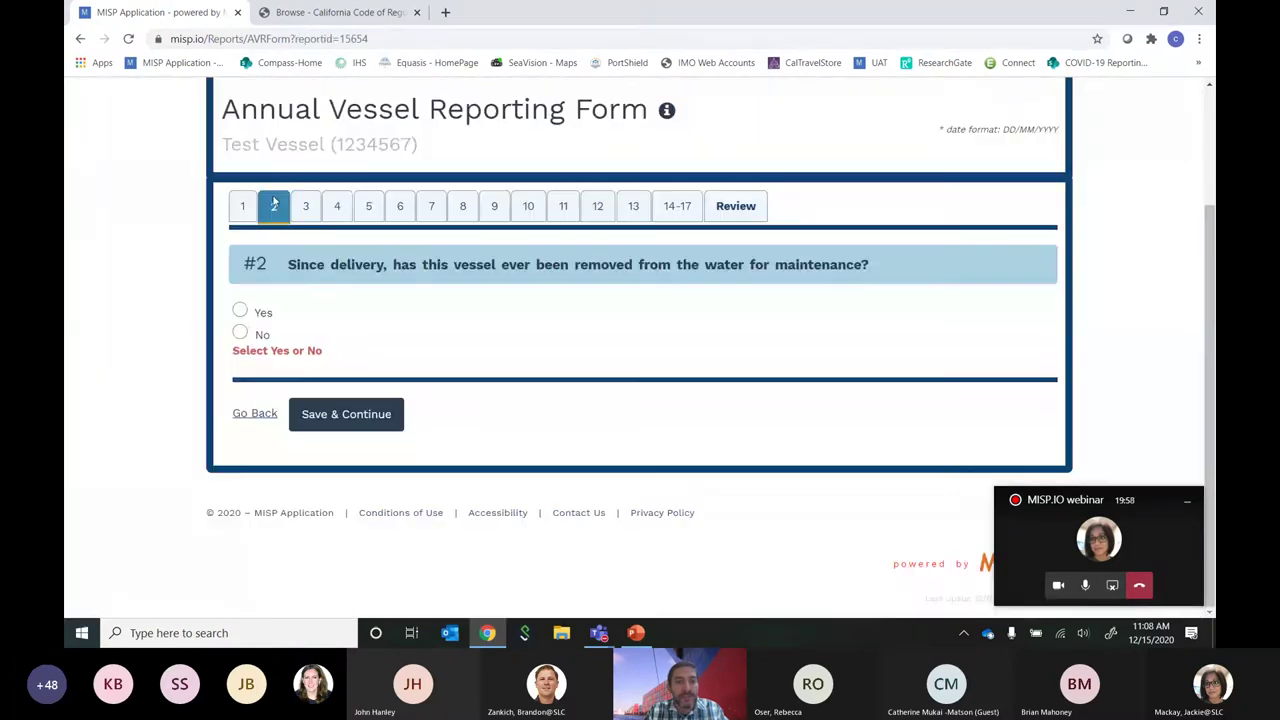
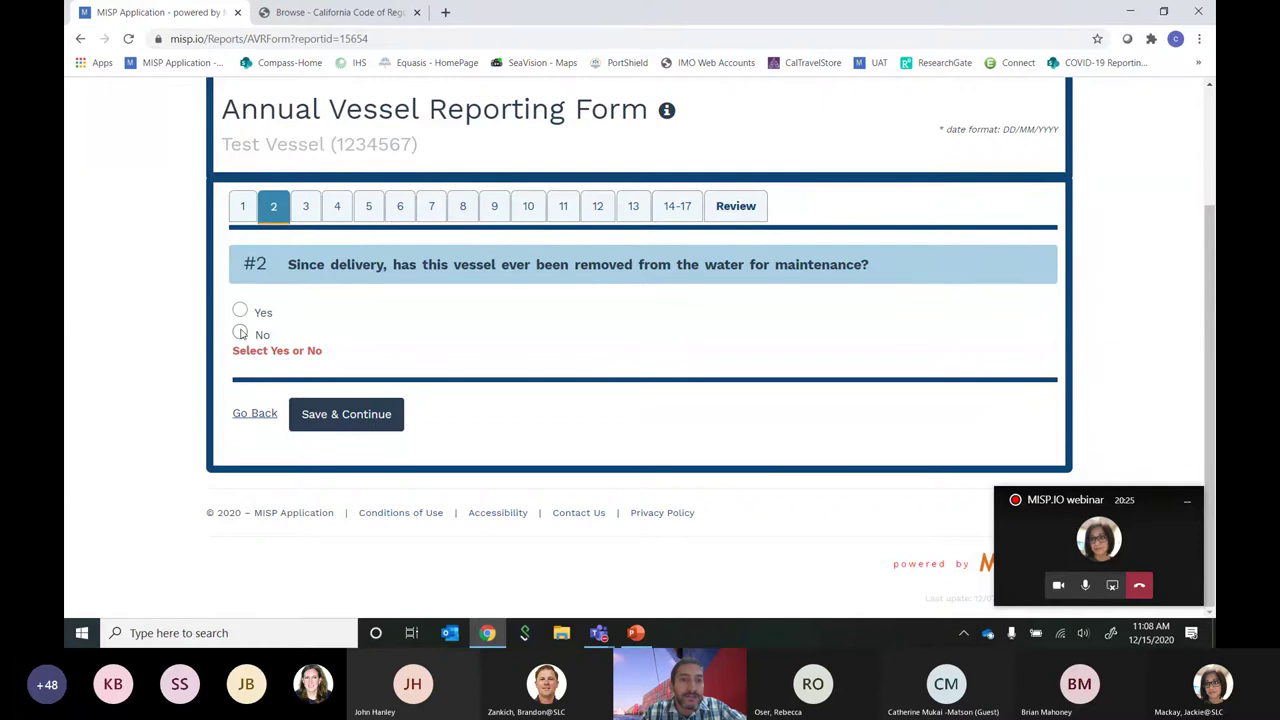
Answer Yes to question #2 and set the last out-of-water date to 01/01/2017
left_click(240, 333)
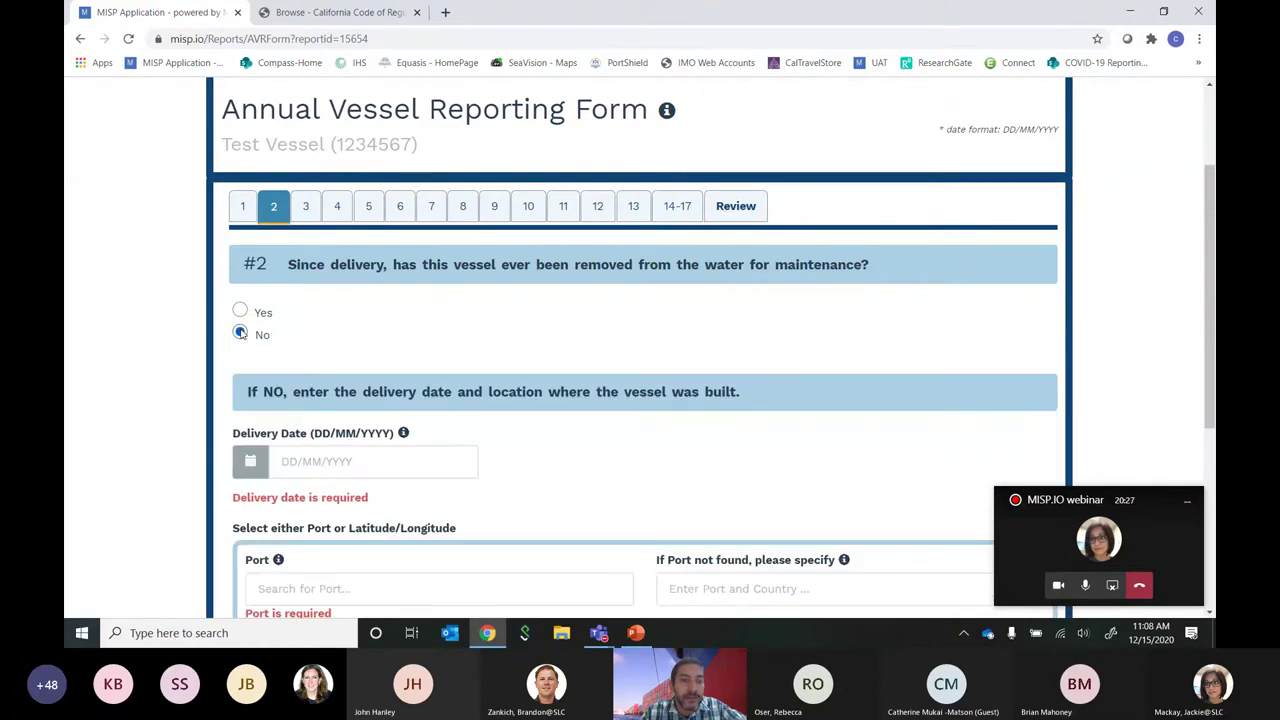
scroll(345, 330, "down", 2)
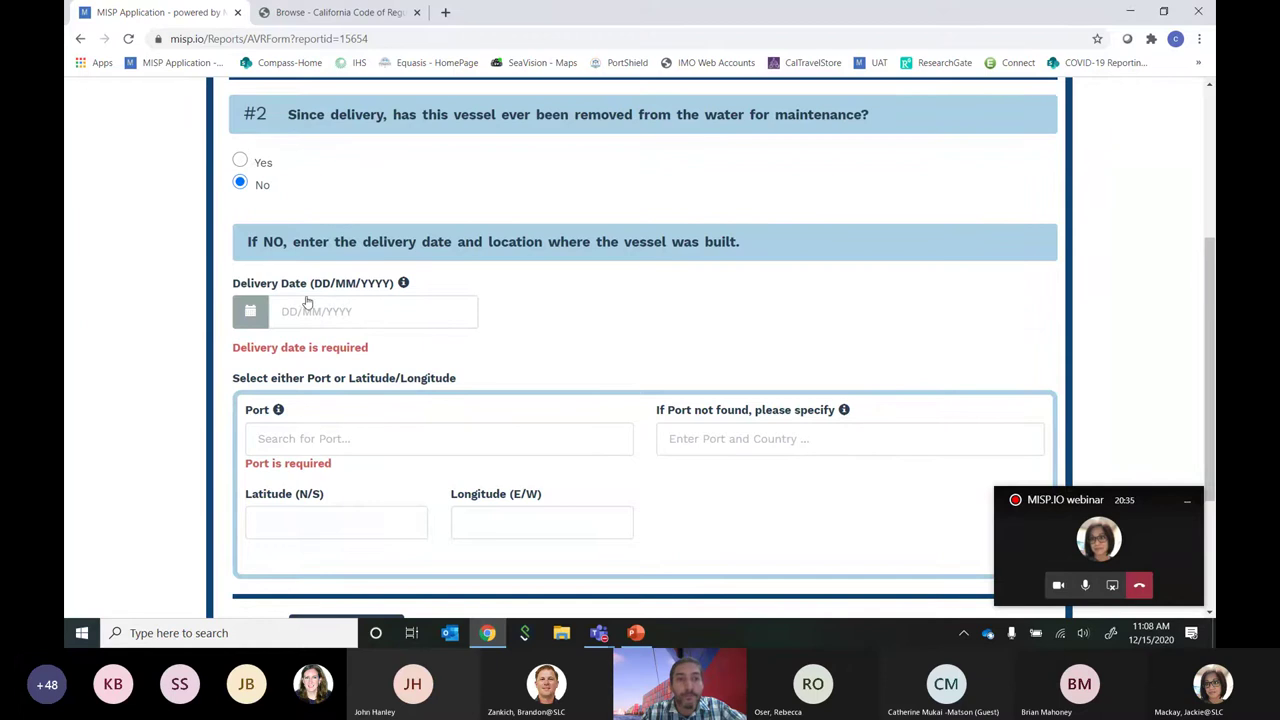
left_click(241, 162)
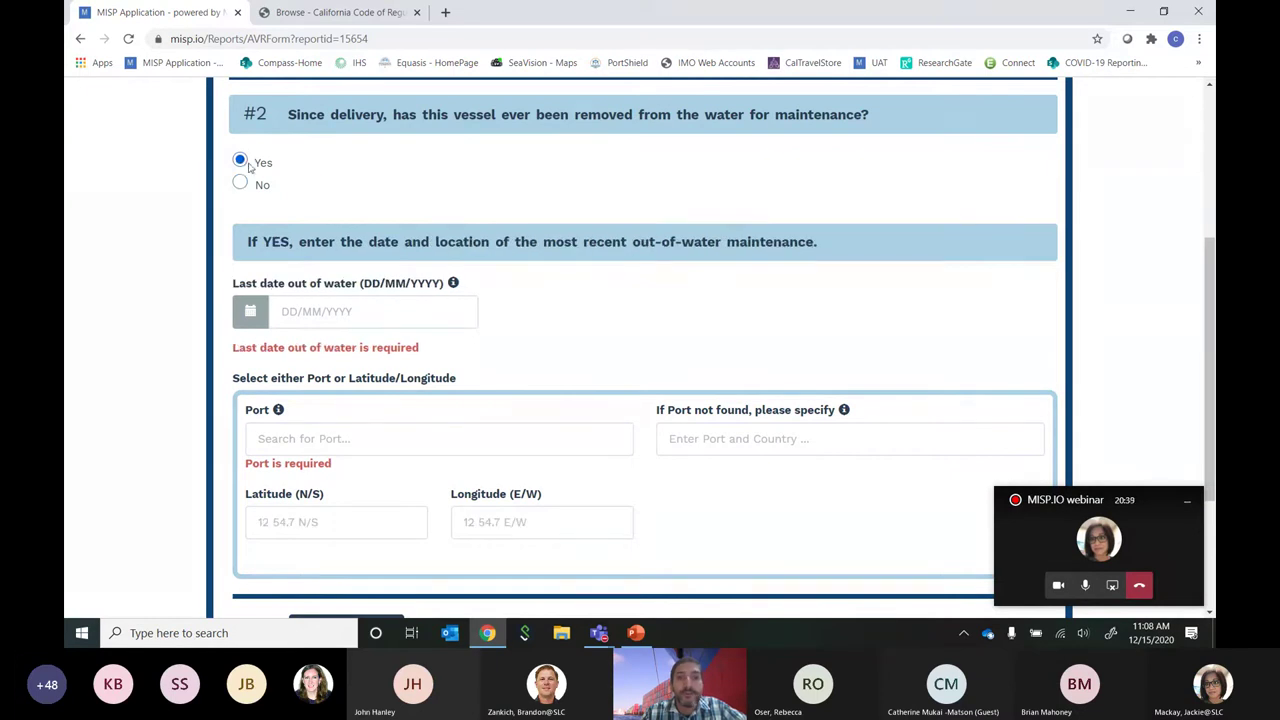
left_click(318, 315)
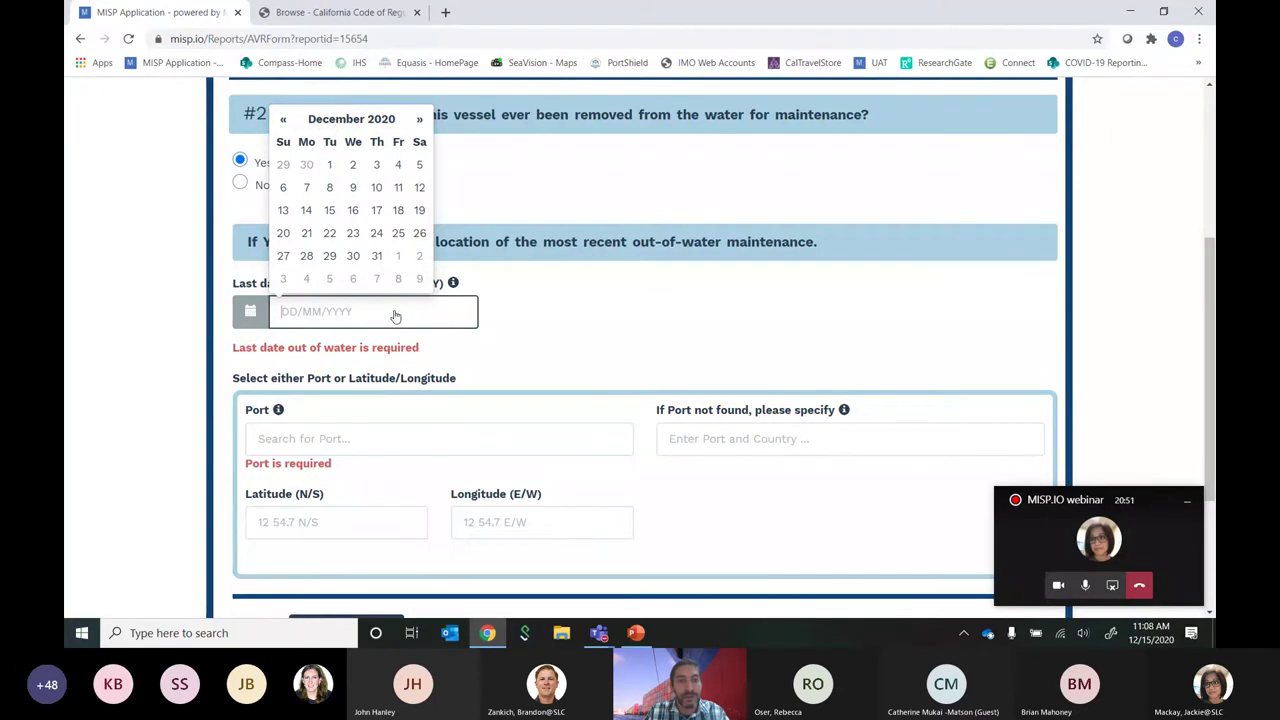
left_click(340, 118)
left_click(279, 142)
left_click(279, 142)
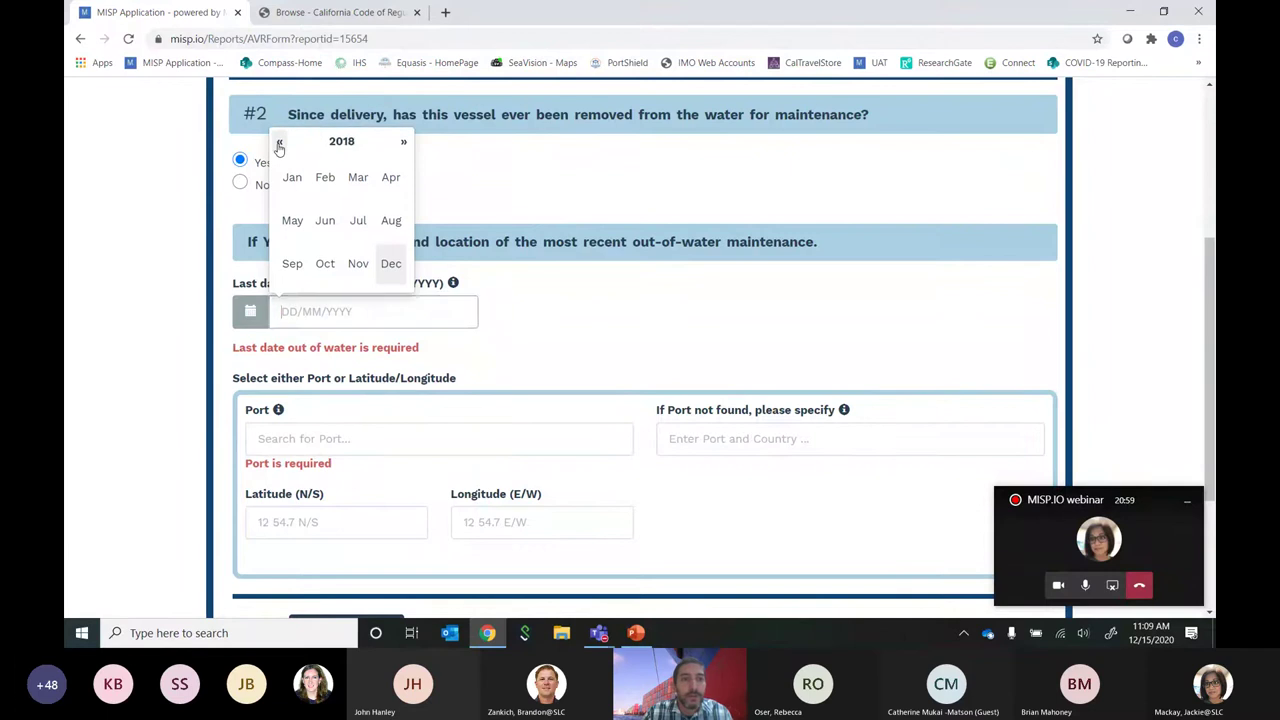
left_click(279, 142)
left_click(296, 177)
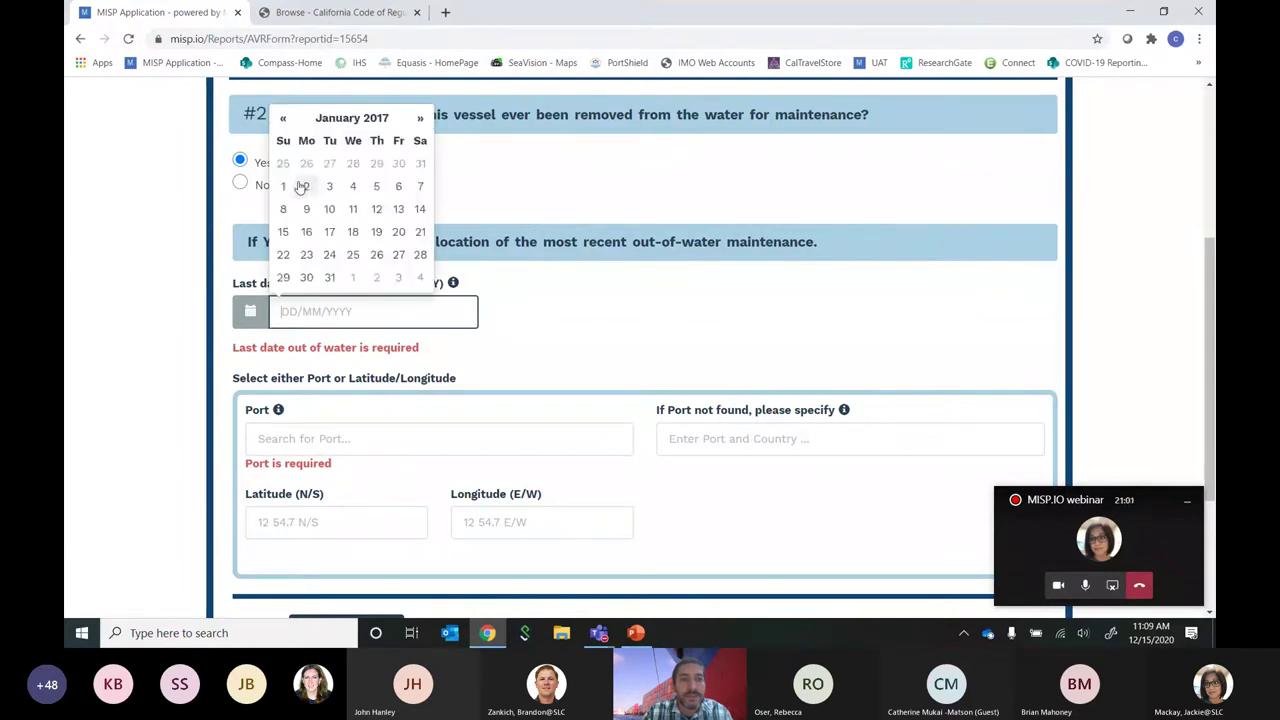
left_click(286, 186)
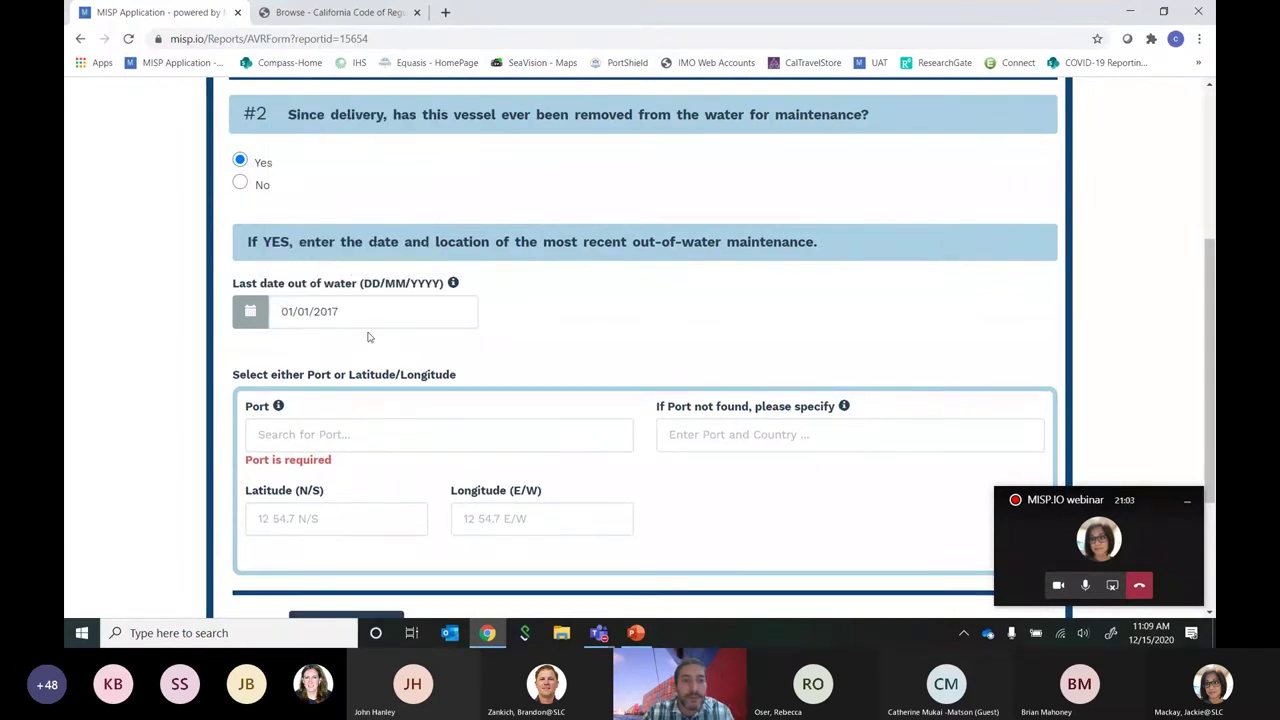
Set the maintenance port to San Diego-USA and save question #2
left_click(374, 428)
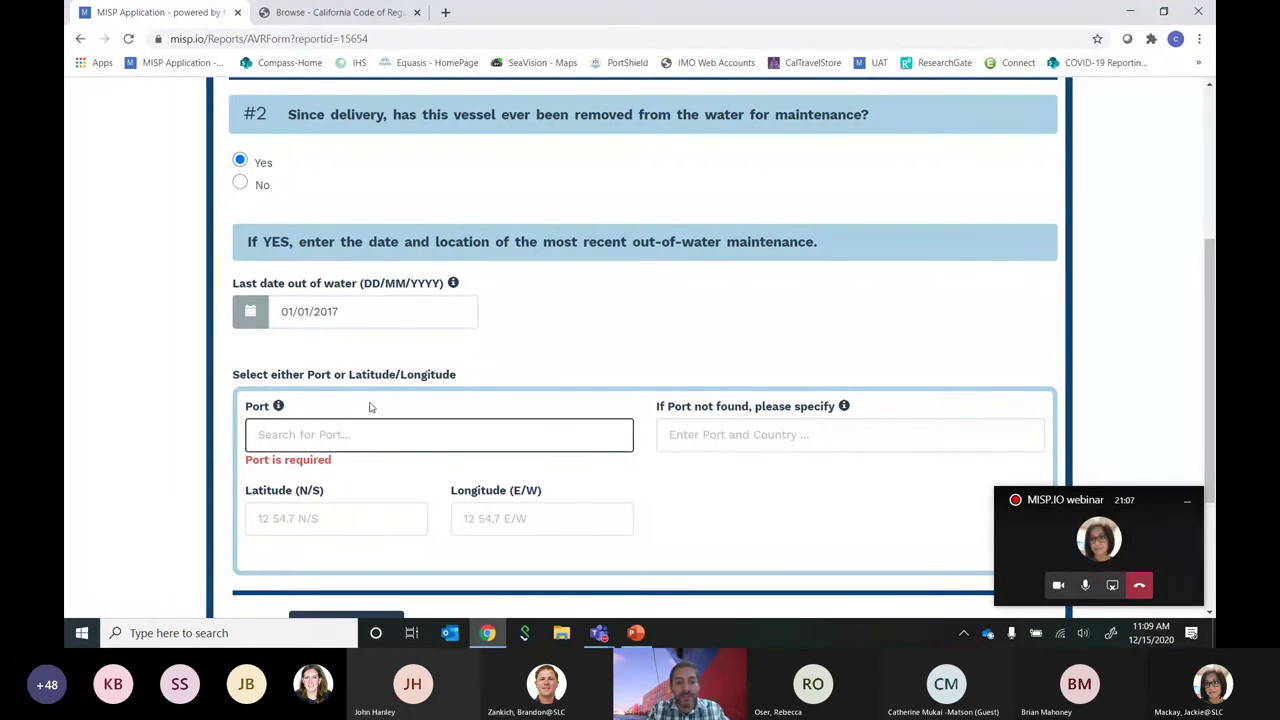
type("sa")
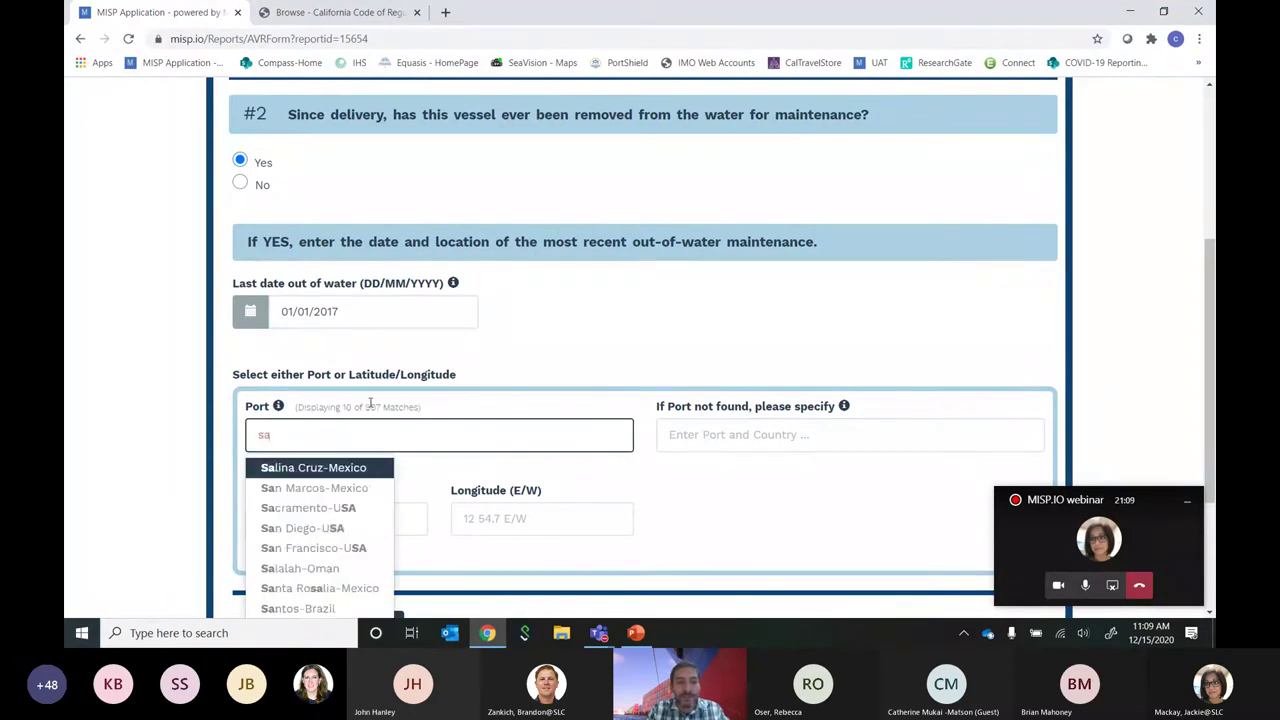
type("n")
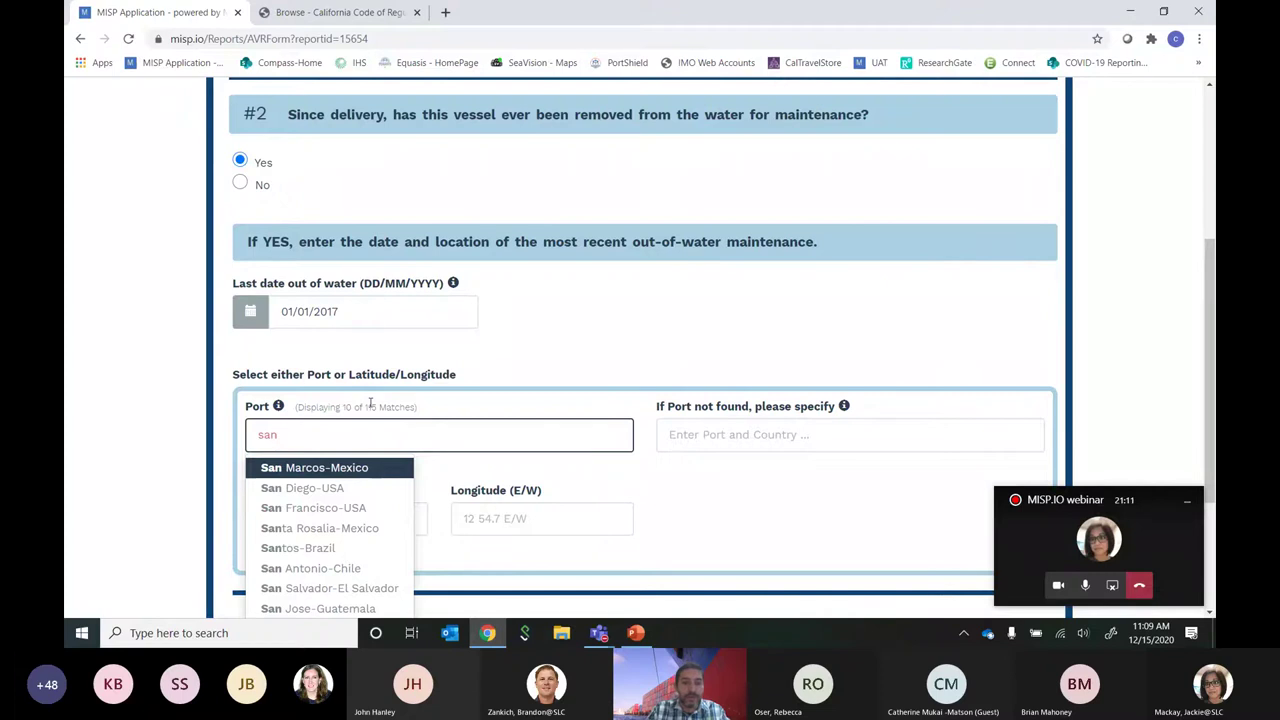
left_click(311, 490)
scroll(340, 485, "down", 2)
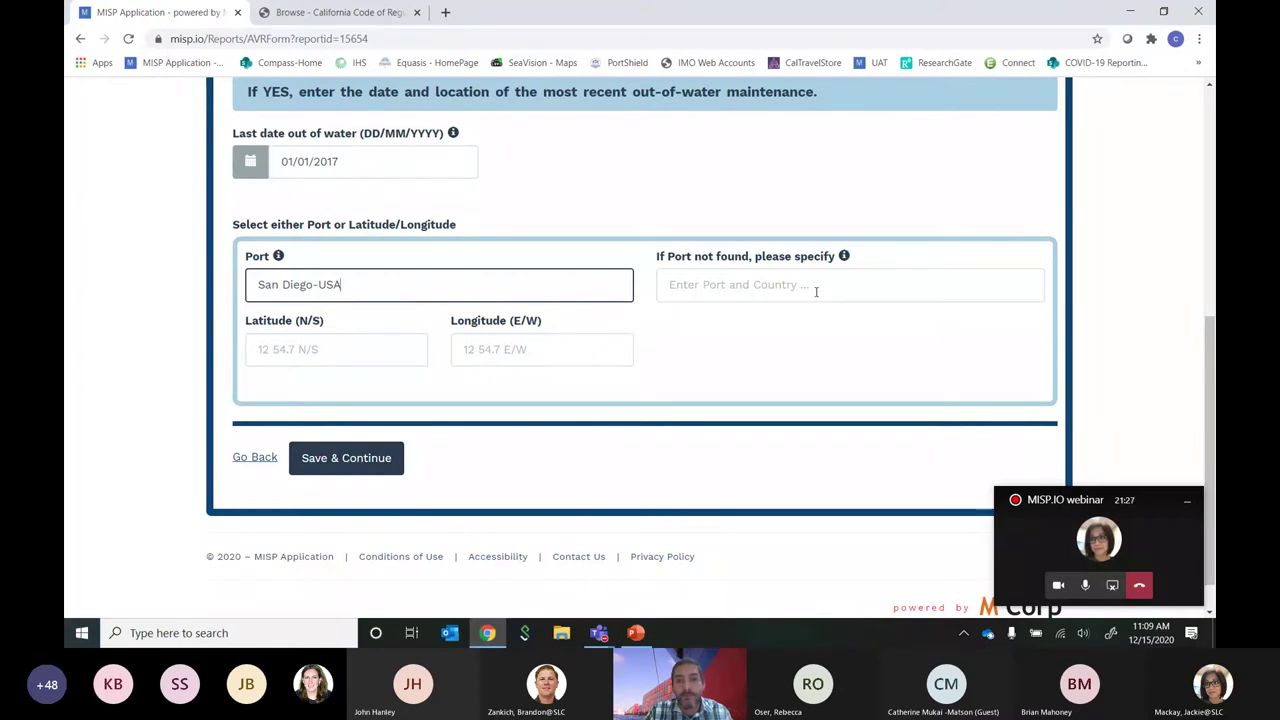
left_click(751, 299)
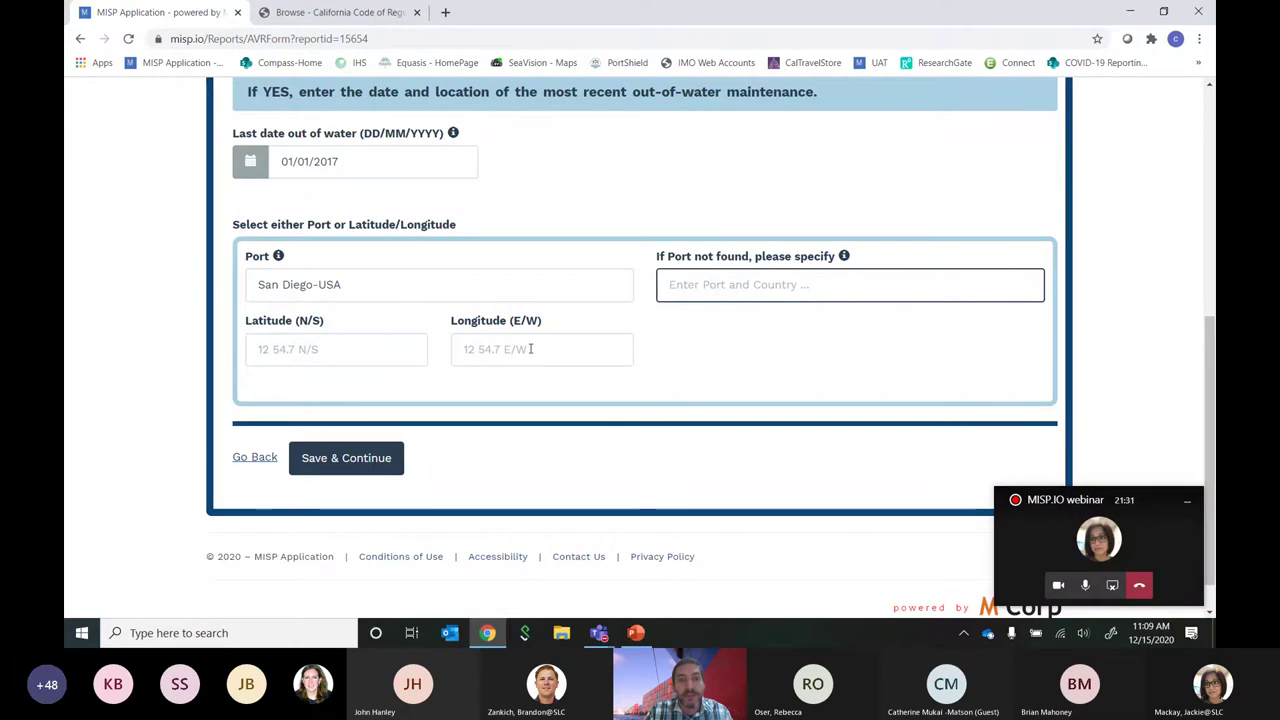
left_click(340, 461)
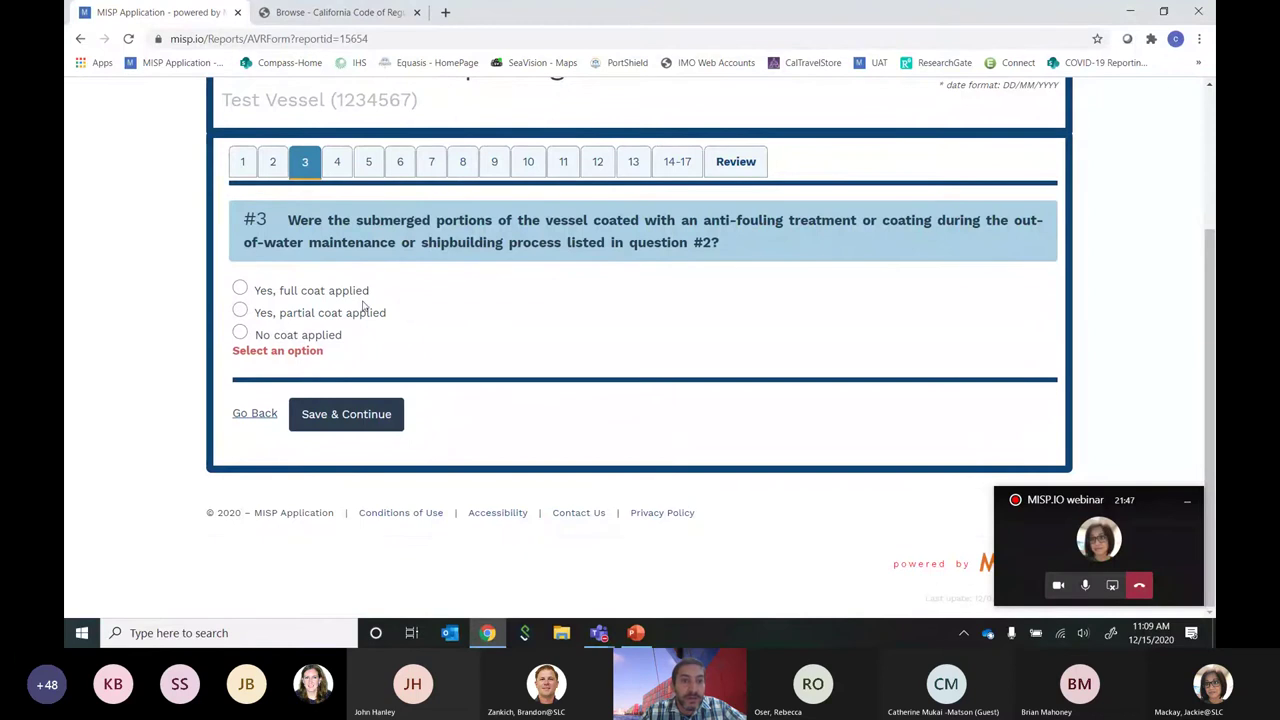
Choose No coat applied, set the last full coat date to 01/02/2016, and save
left_click(240, 289)
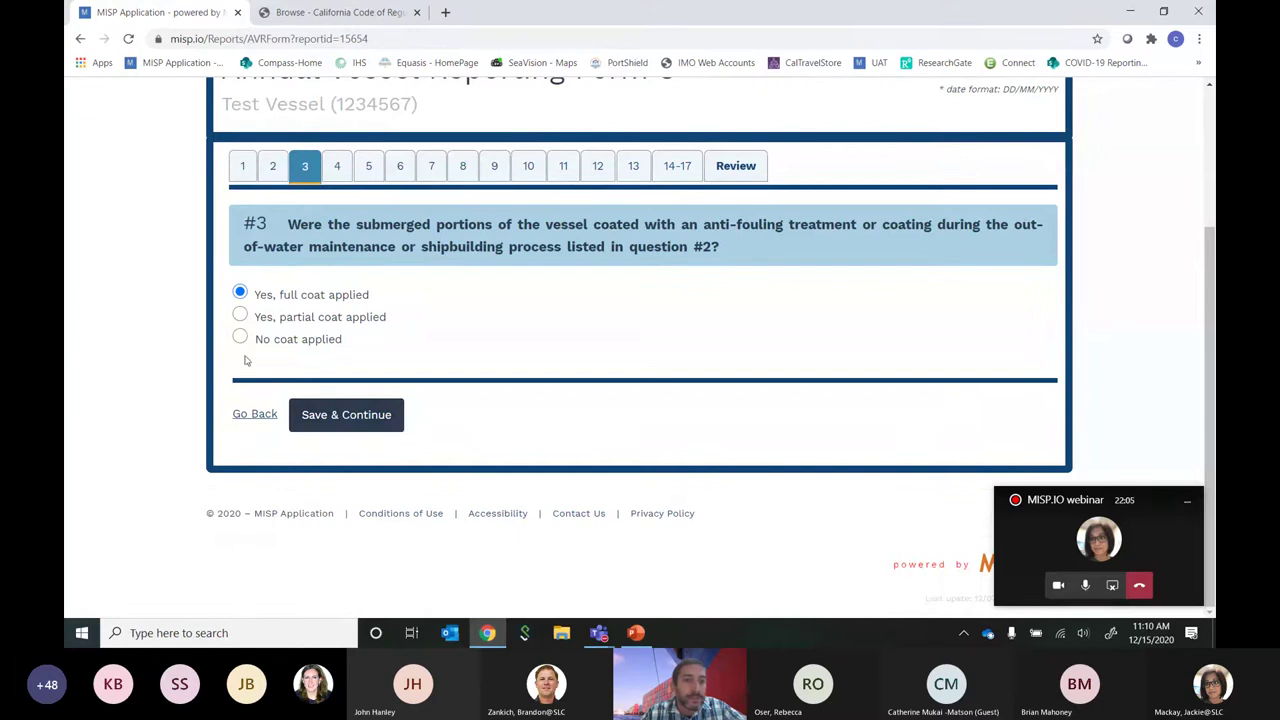
left_click(240, 316)
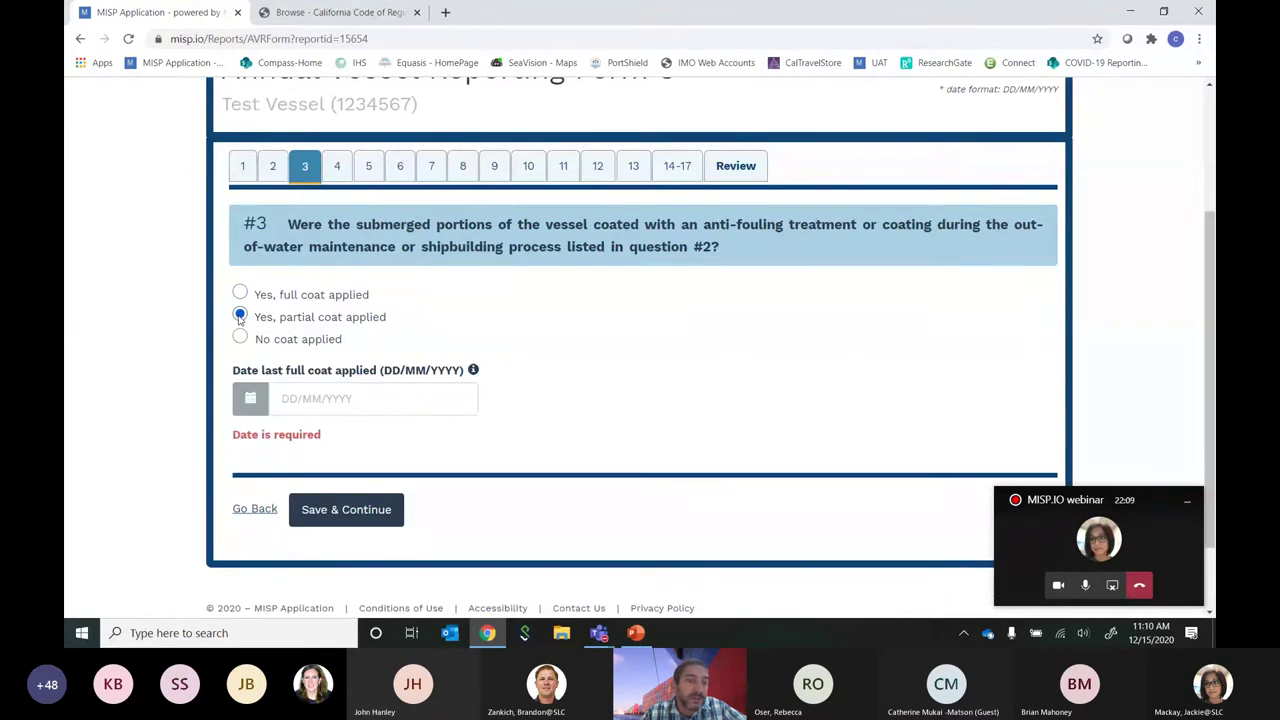
left_click(240, 338)
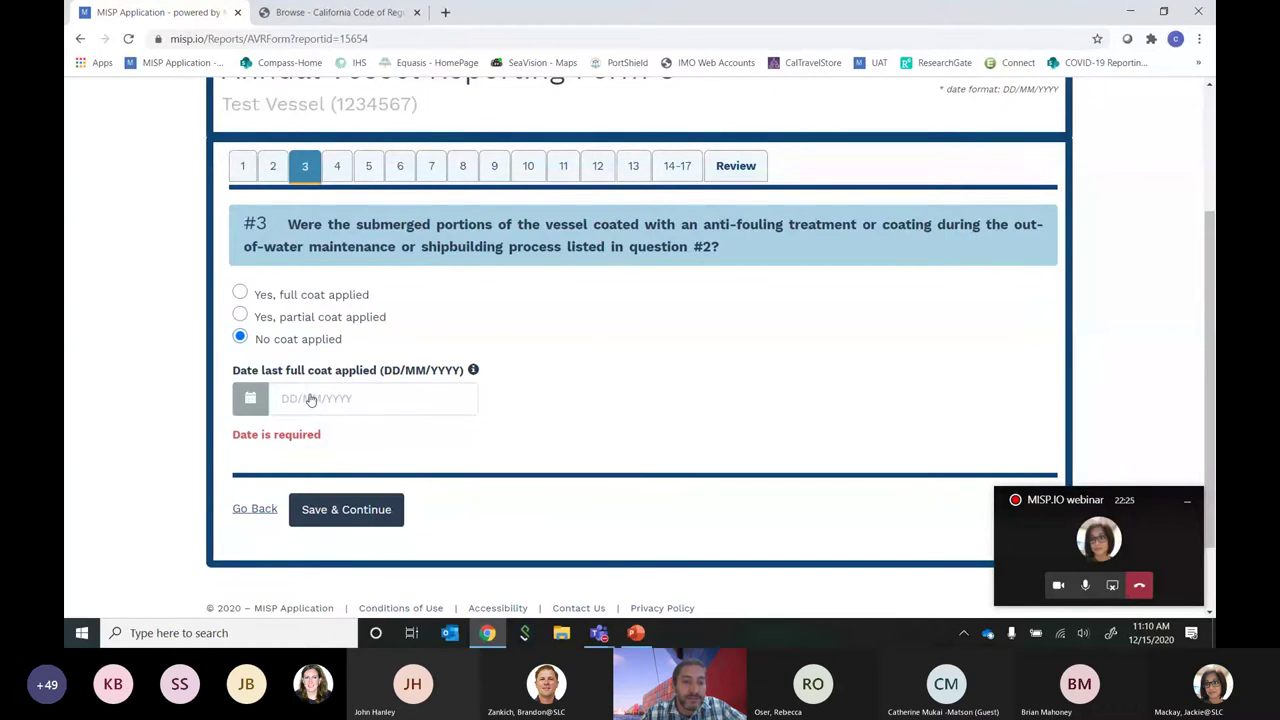
left_click(312, 398)
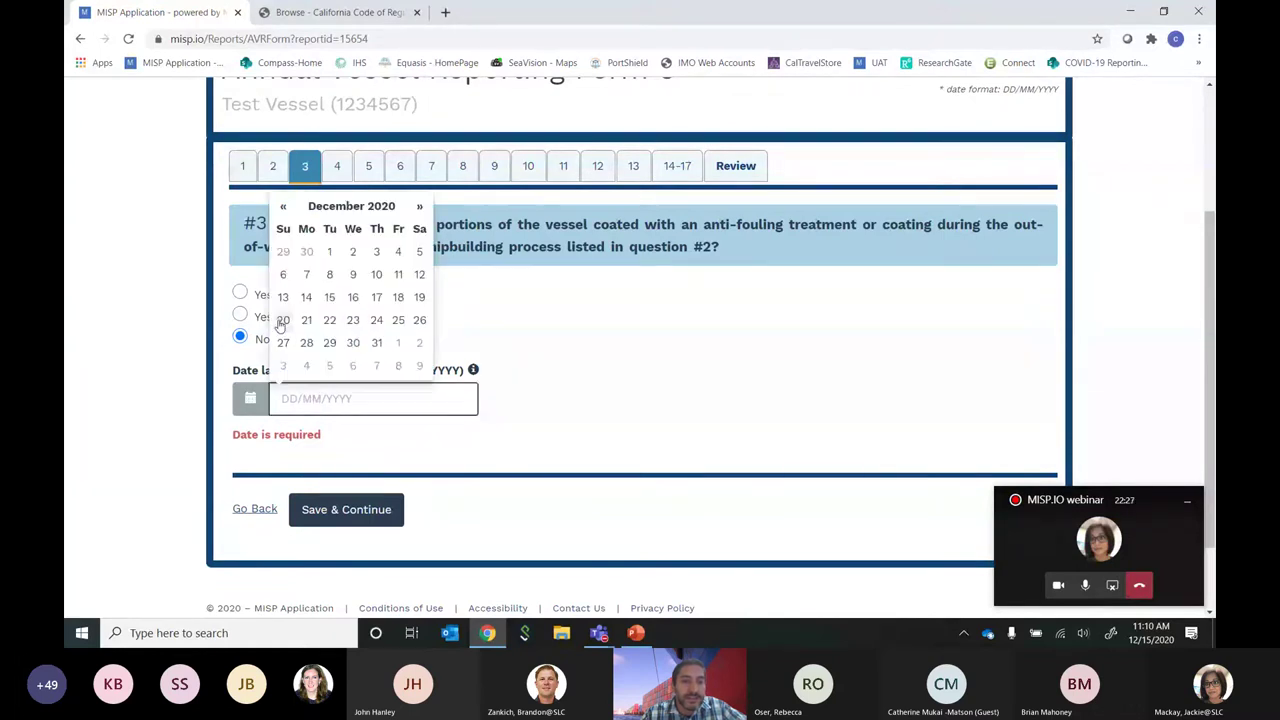
left_click(323, 206)
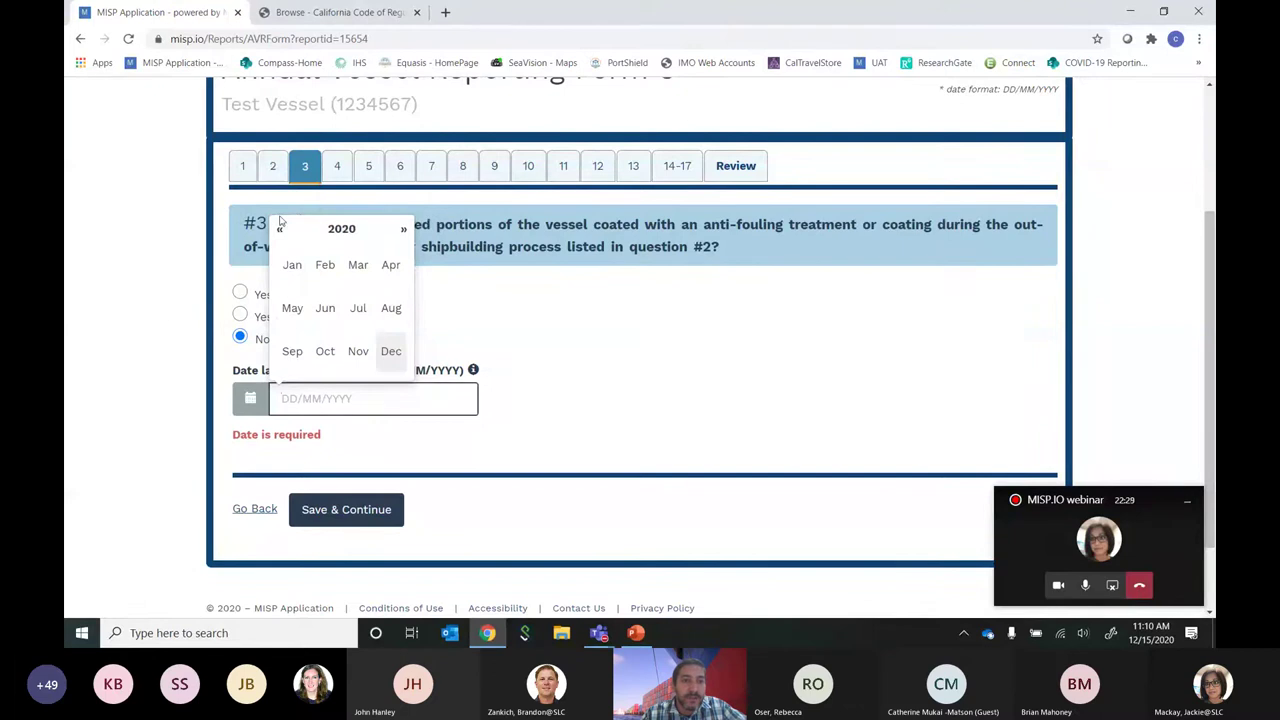
left_click(281, 230)
left_click(281, 230)
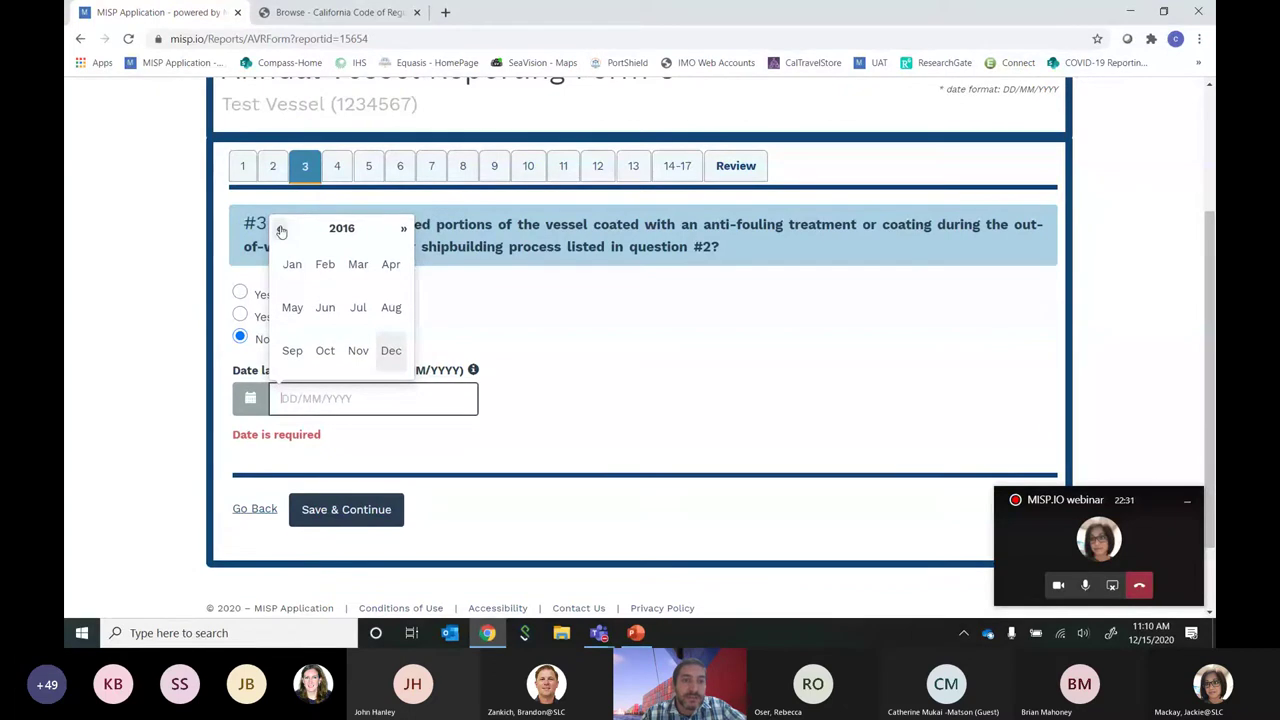
left_click(325, 264)
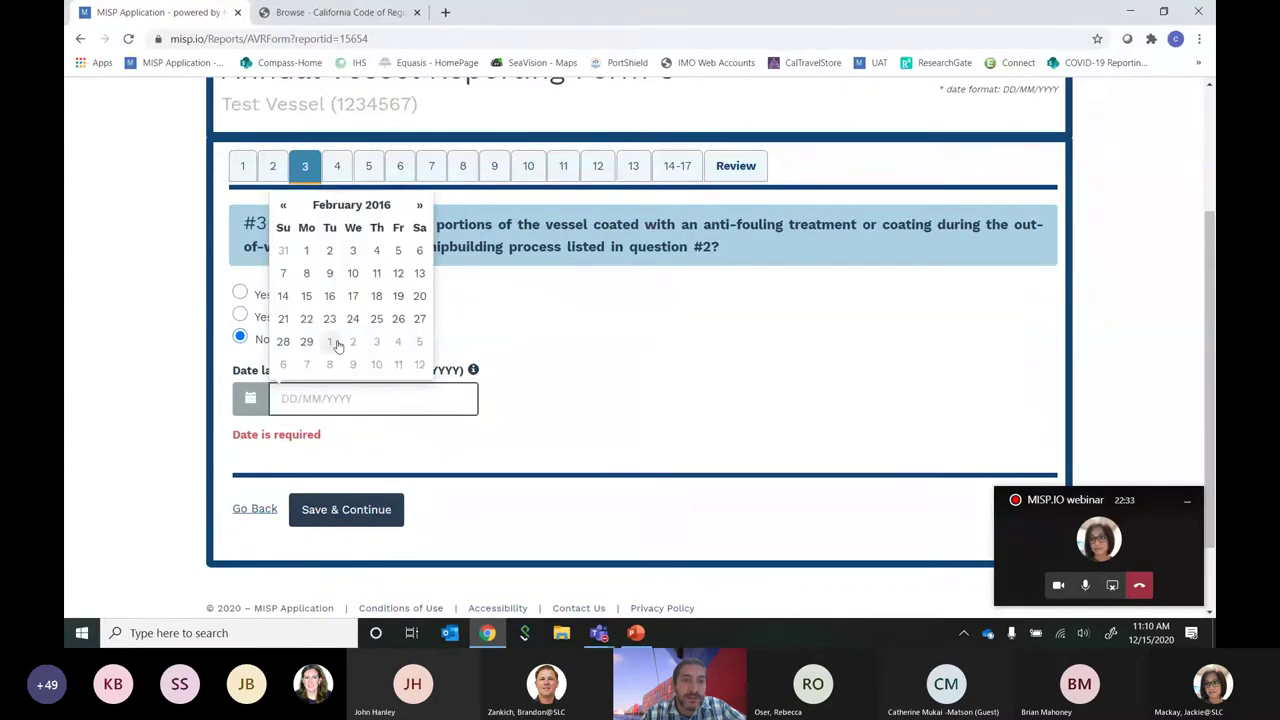
left_click(310, 252)
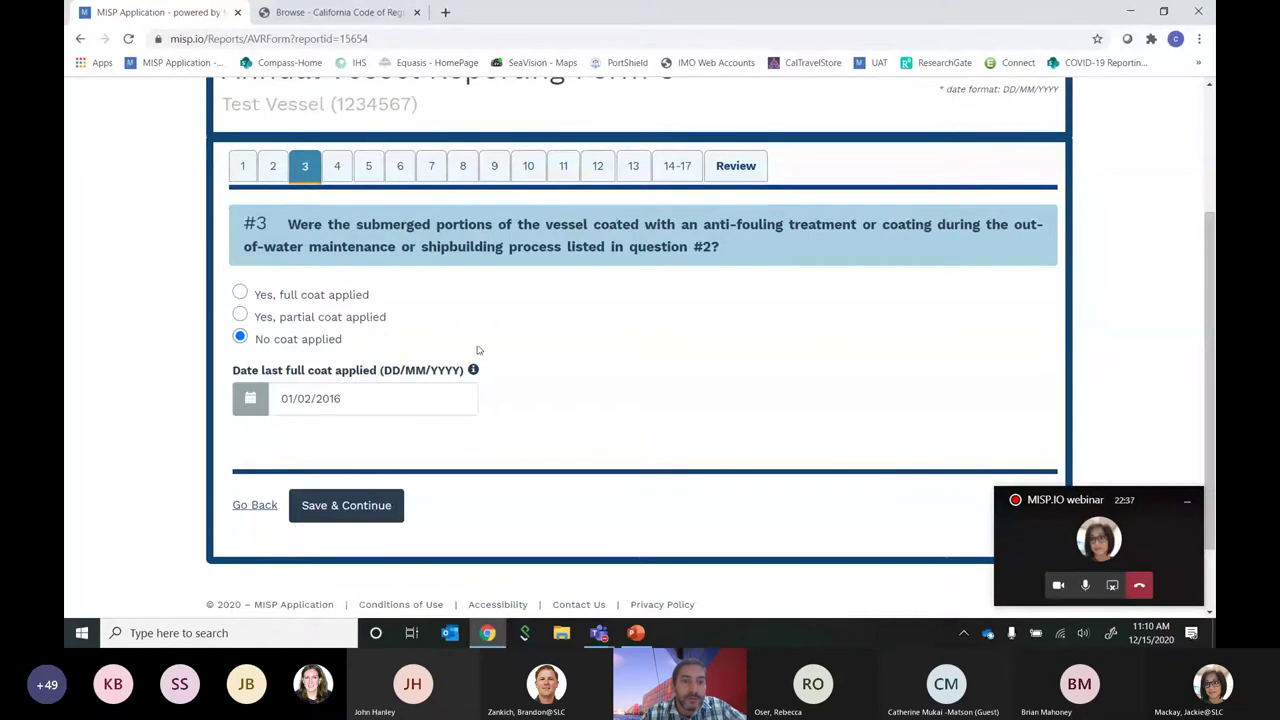
left_click(326, 508)
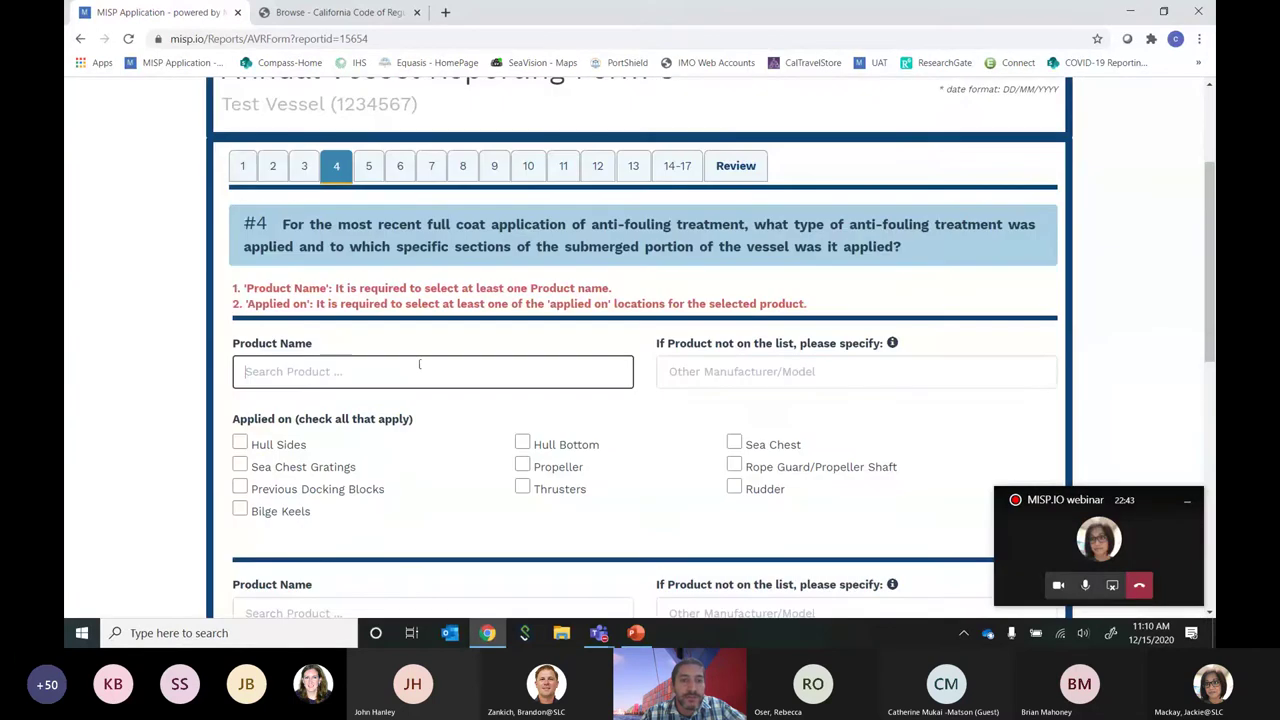
Add Seacoat Technology LLC / Sea-Speed V3 as applied on Hull Sides and Hull Bottom
scroll(423, 400, "down", 1)
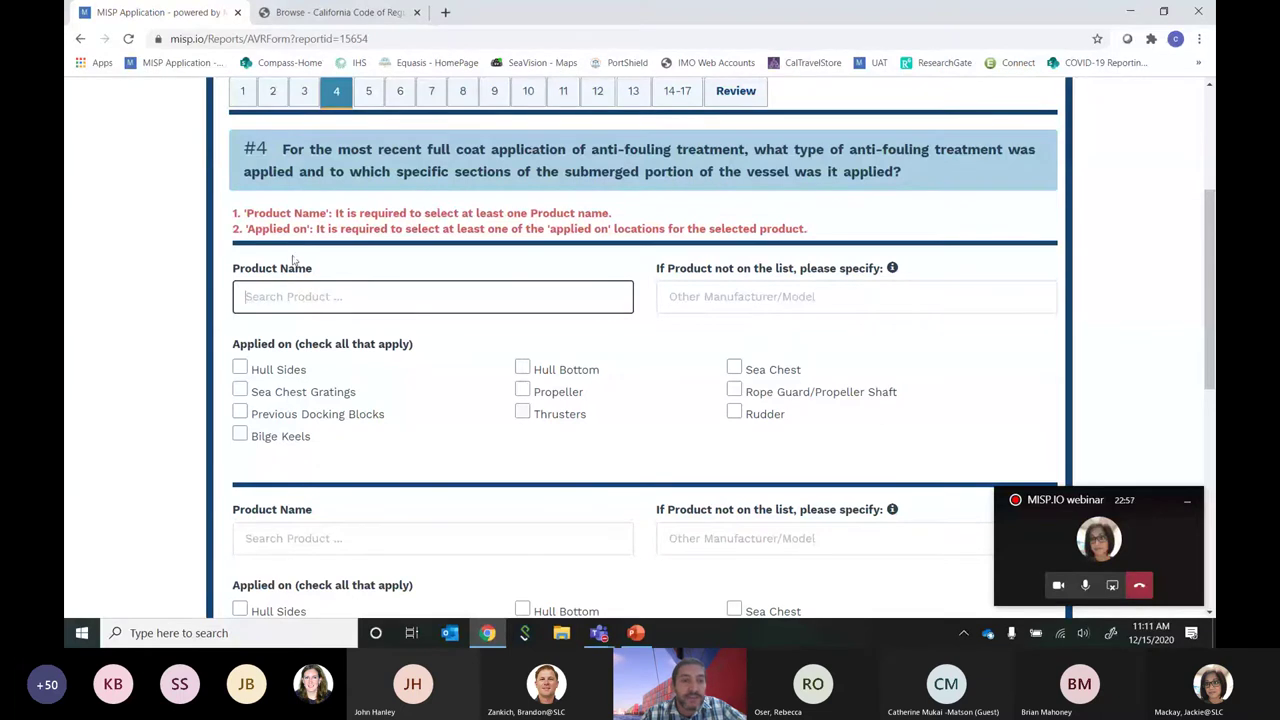
scroll(293, 262, "down", 3)
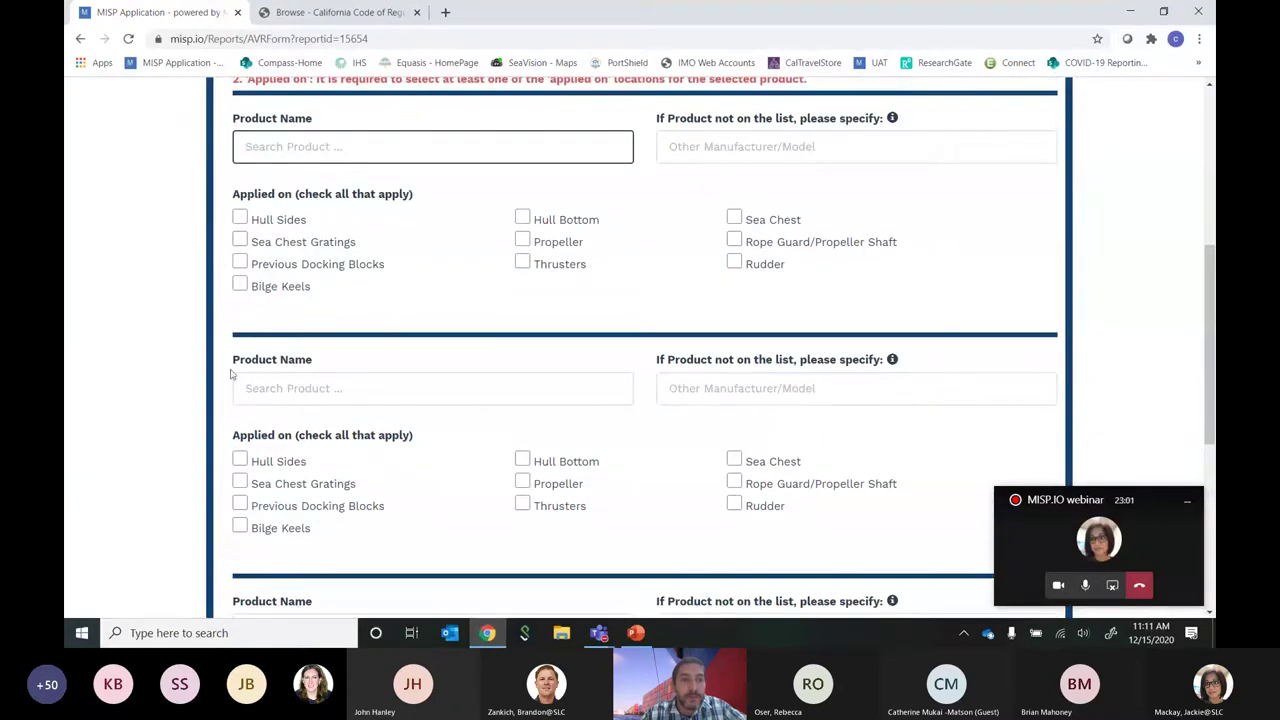
scroll(240, 376, "down", 3)
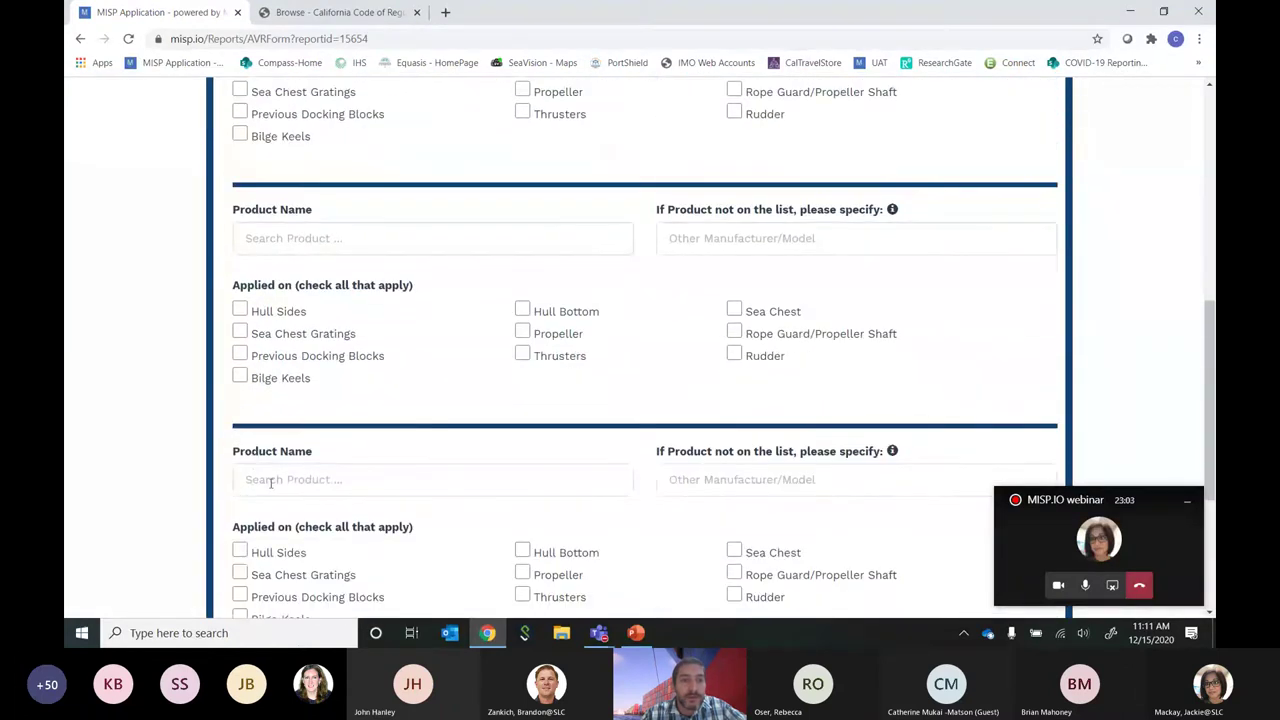
scroll(270, 483, "up", 6)
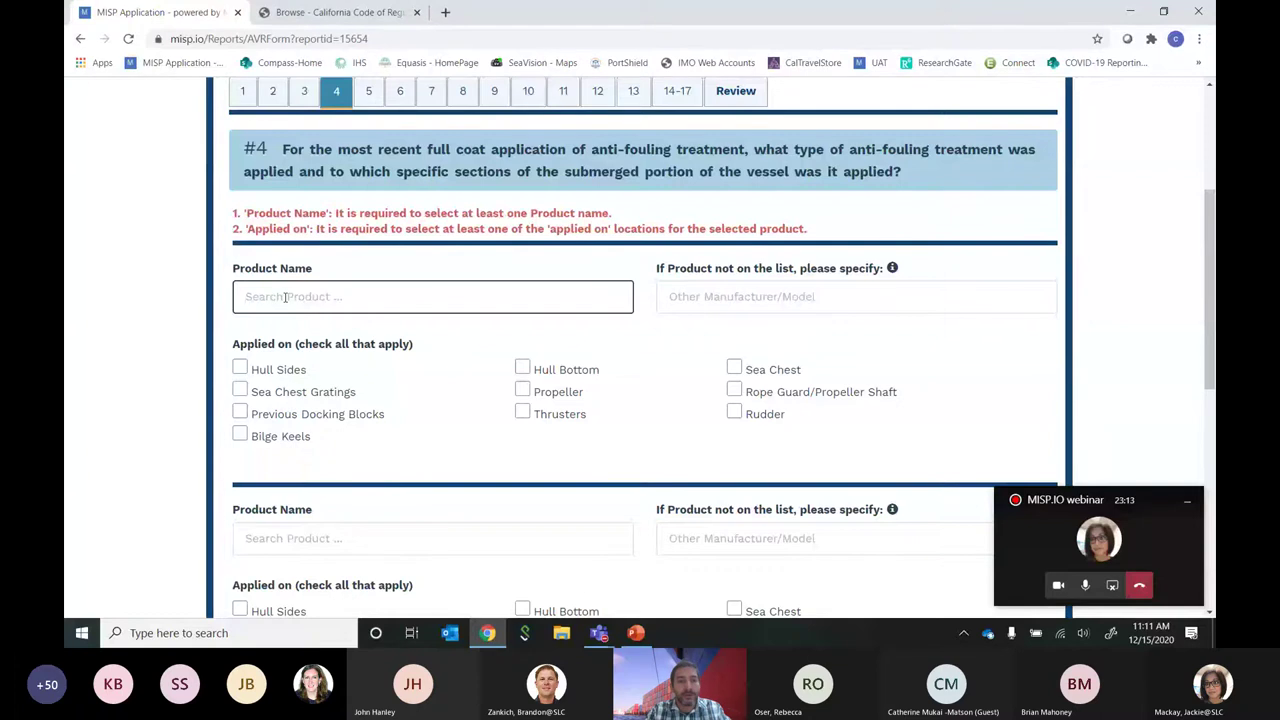
type("s")
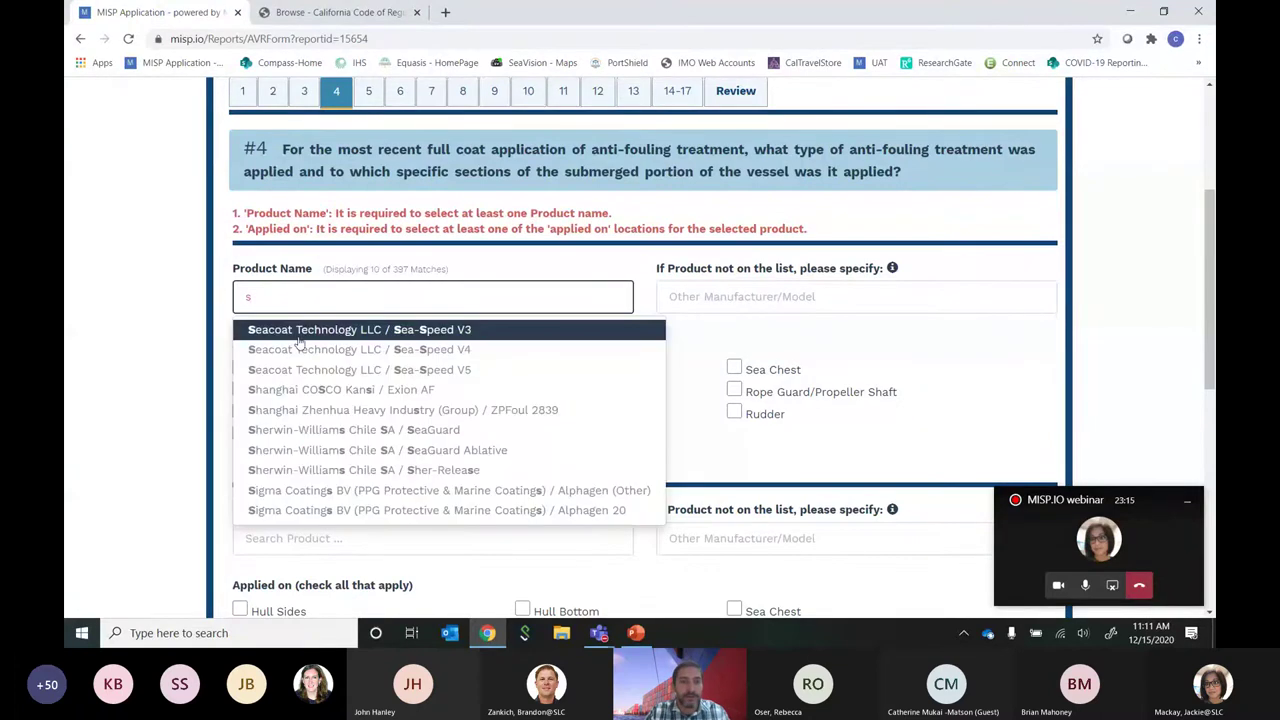
left_click(304, 334)
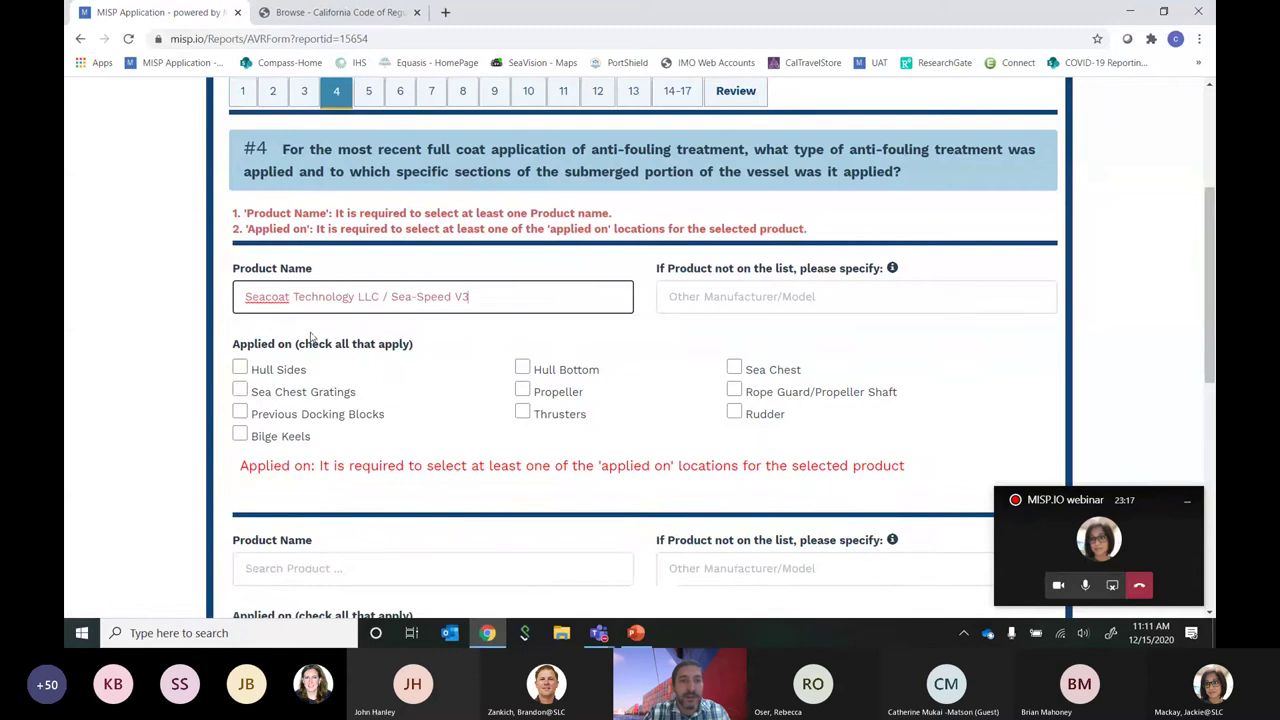
left_click(241, 368)
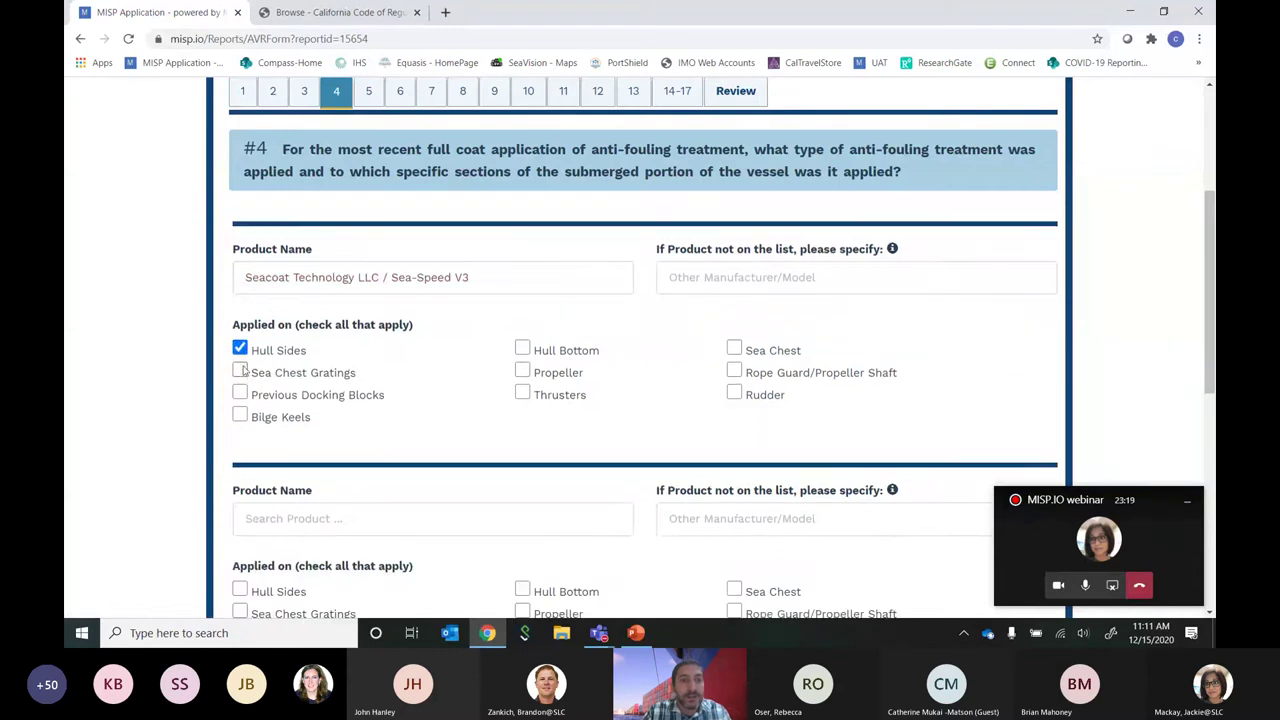
left_click(523, 352)
Add Ameron BV / ABC 3 on Sea Chest Gratings and Rudder, then save question #4
scroll(383, 523, "down", 2)
left_click(364, 369)
type("g")
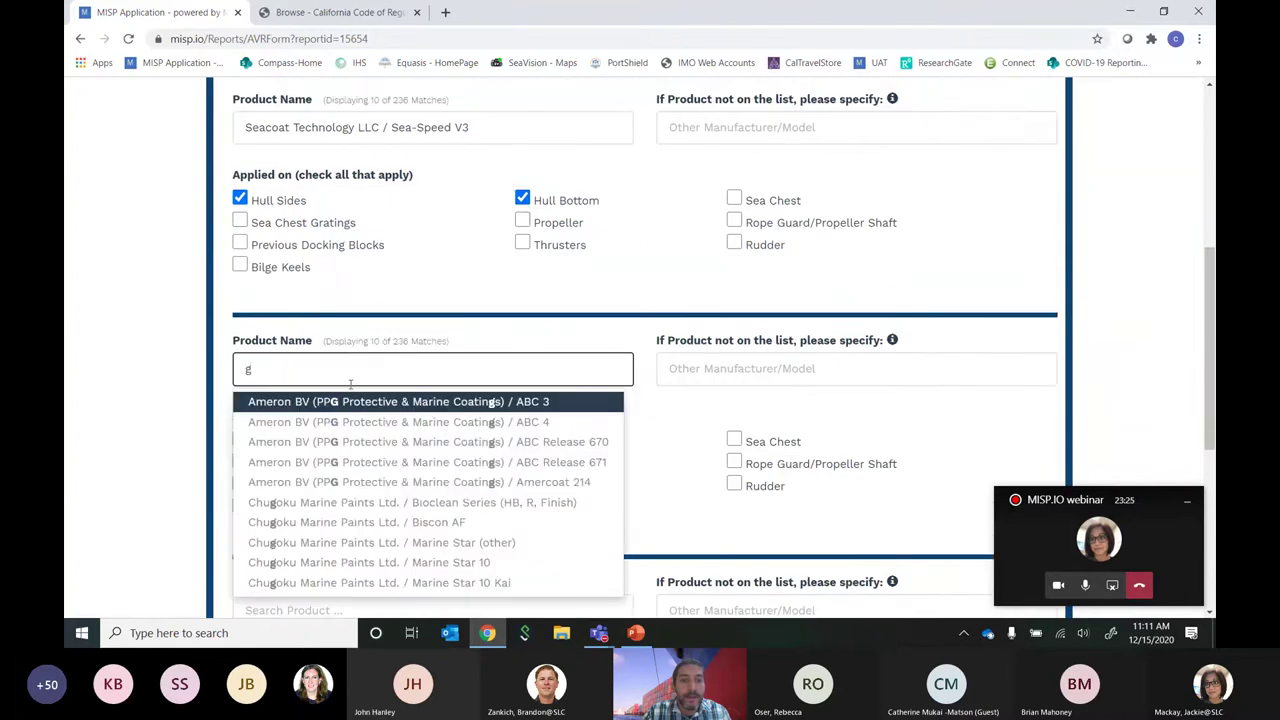
left_click(340, 402)
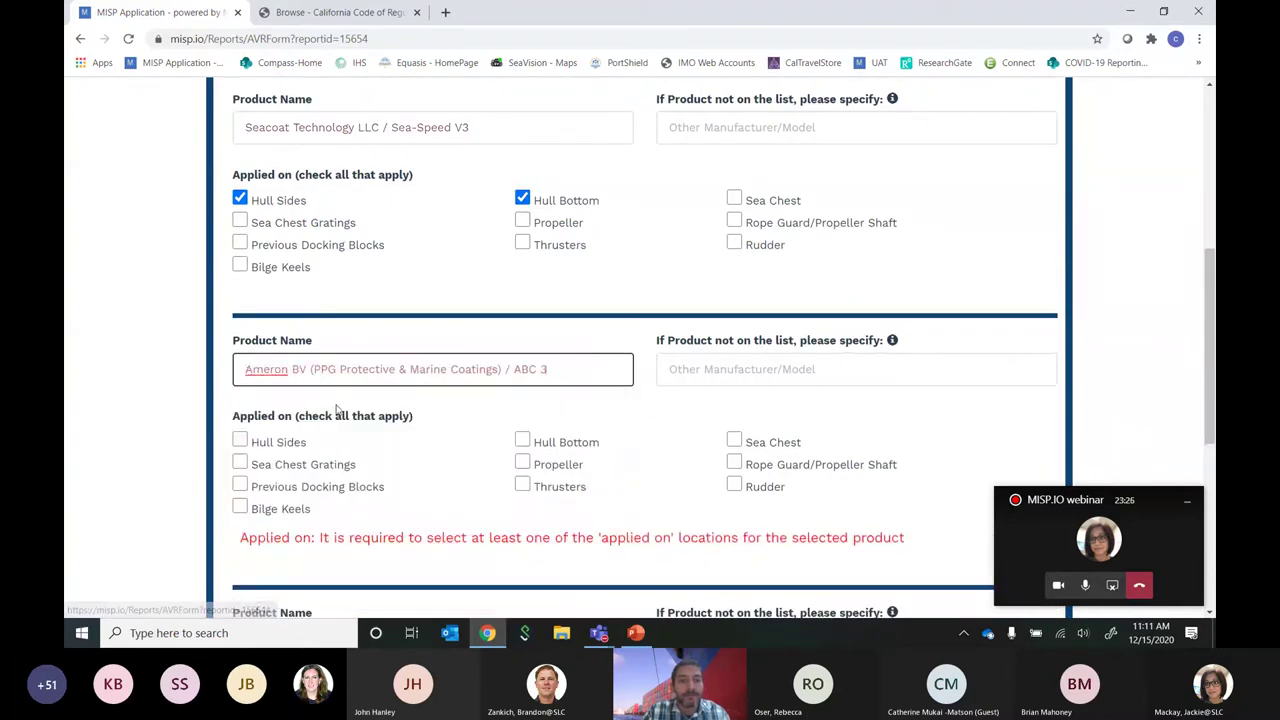
left_click(244, 463)
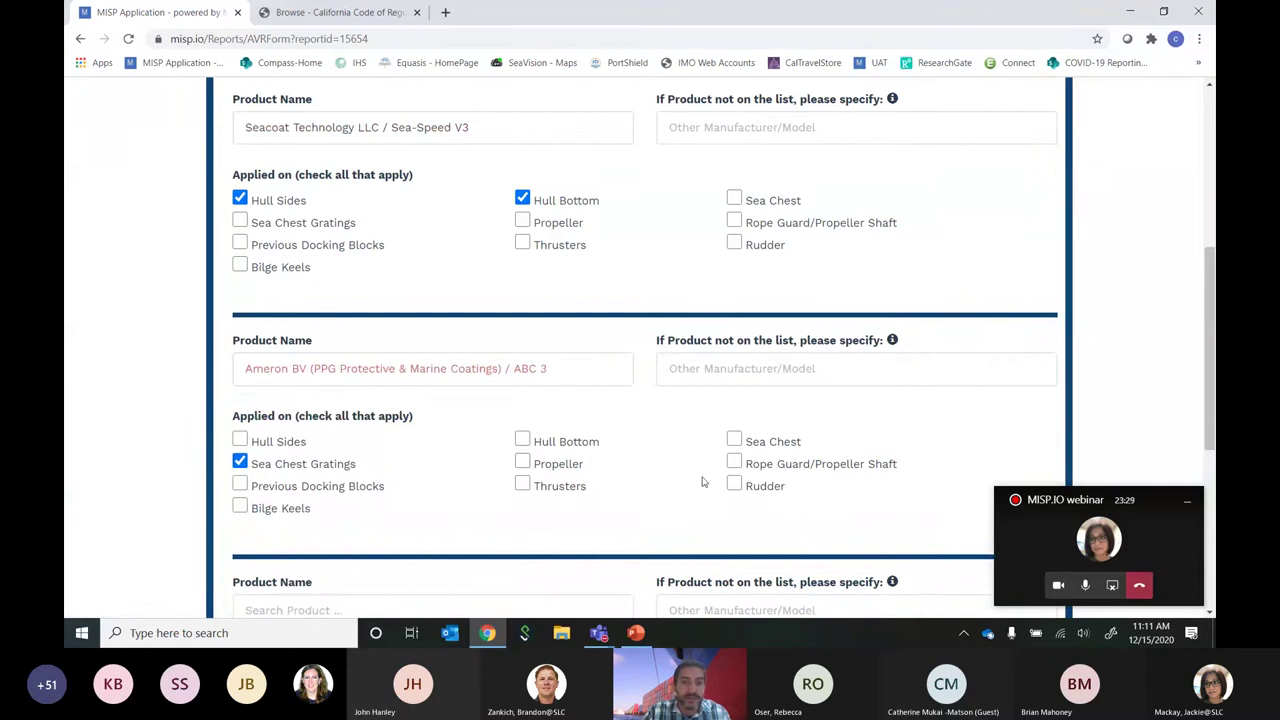
left_click(734, 485)
scroll(650, 493, "down", 2)
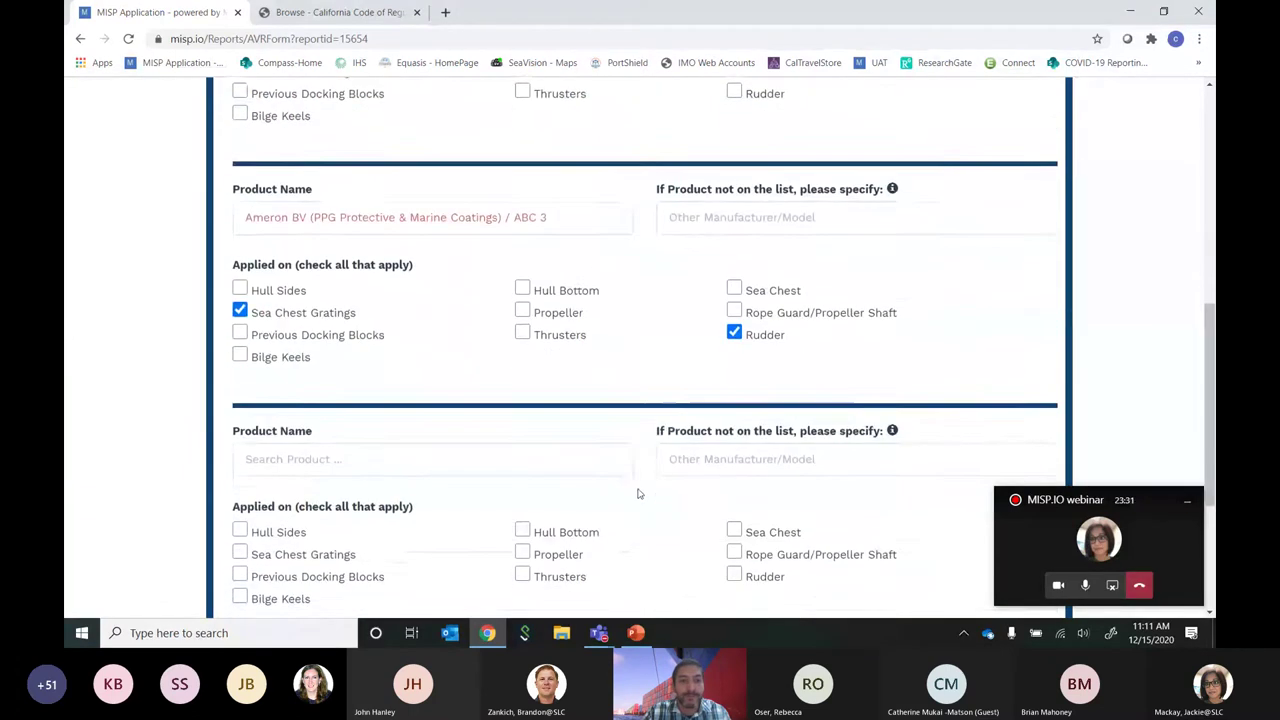
scroll(620, 488, "down", 2)
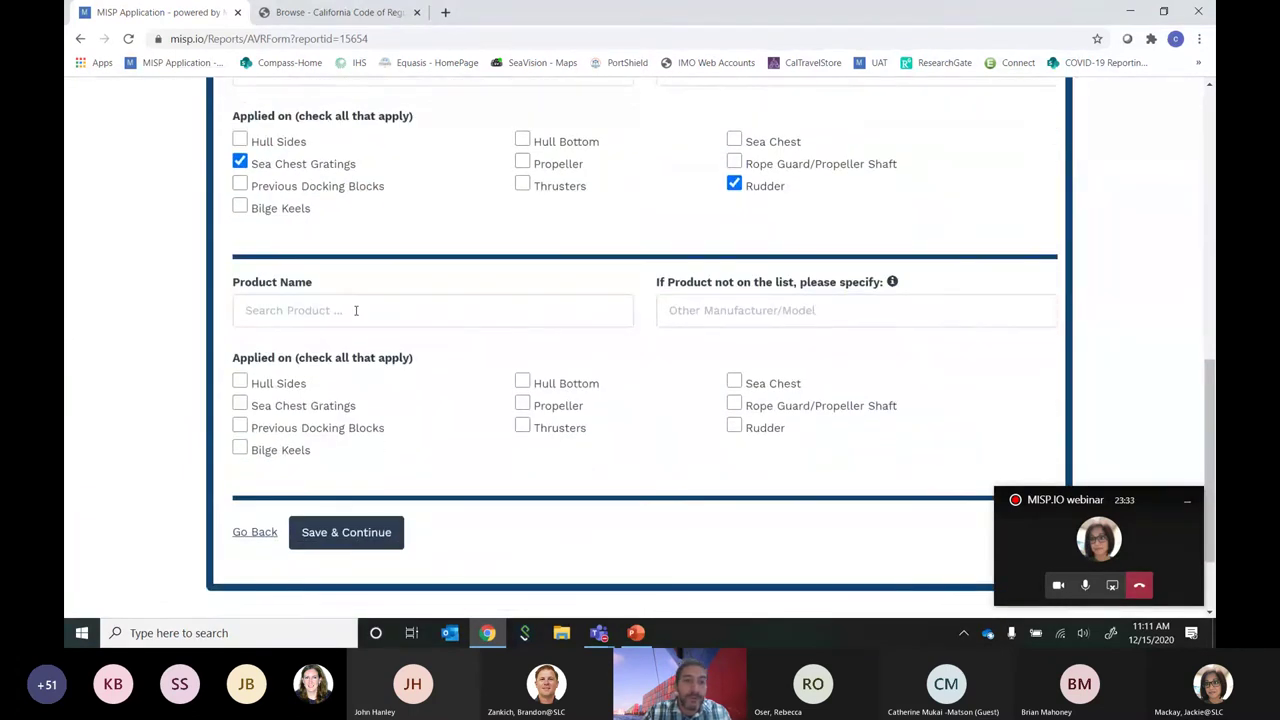
left_click(350, 532)
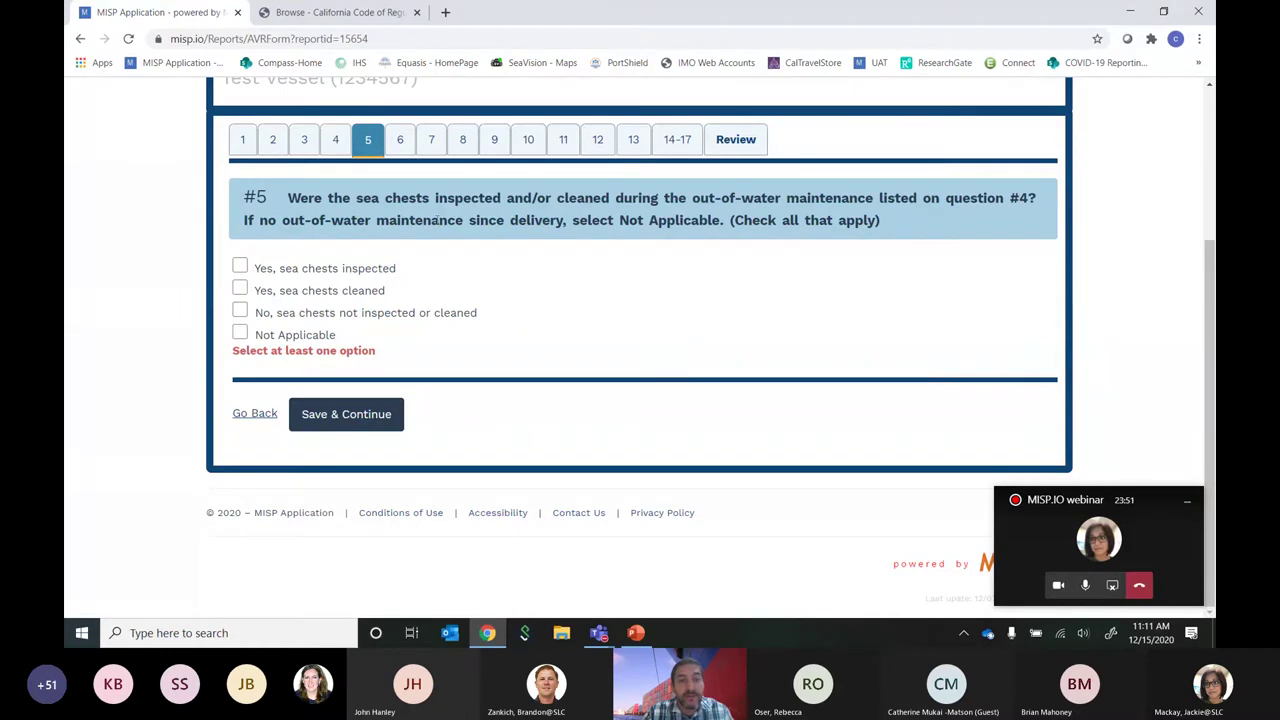
Mark the sea chests as both inspected and cleaned, then save question #5
left_click(243, 334)
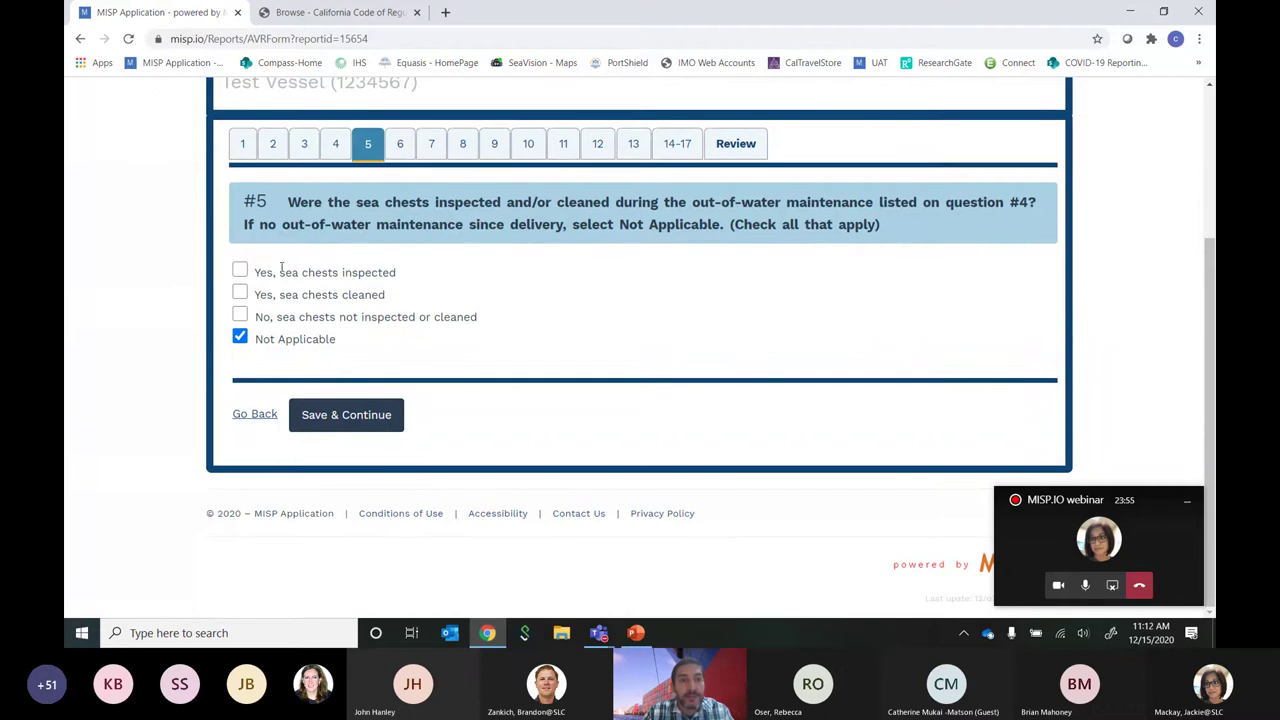
left_click(241, 273)
left_click(240, 294)
left_click(349, 416)
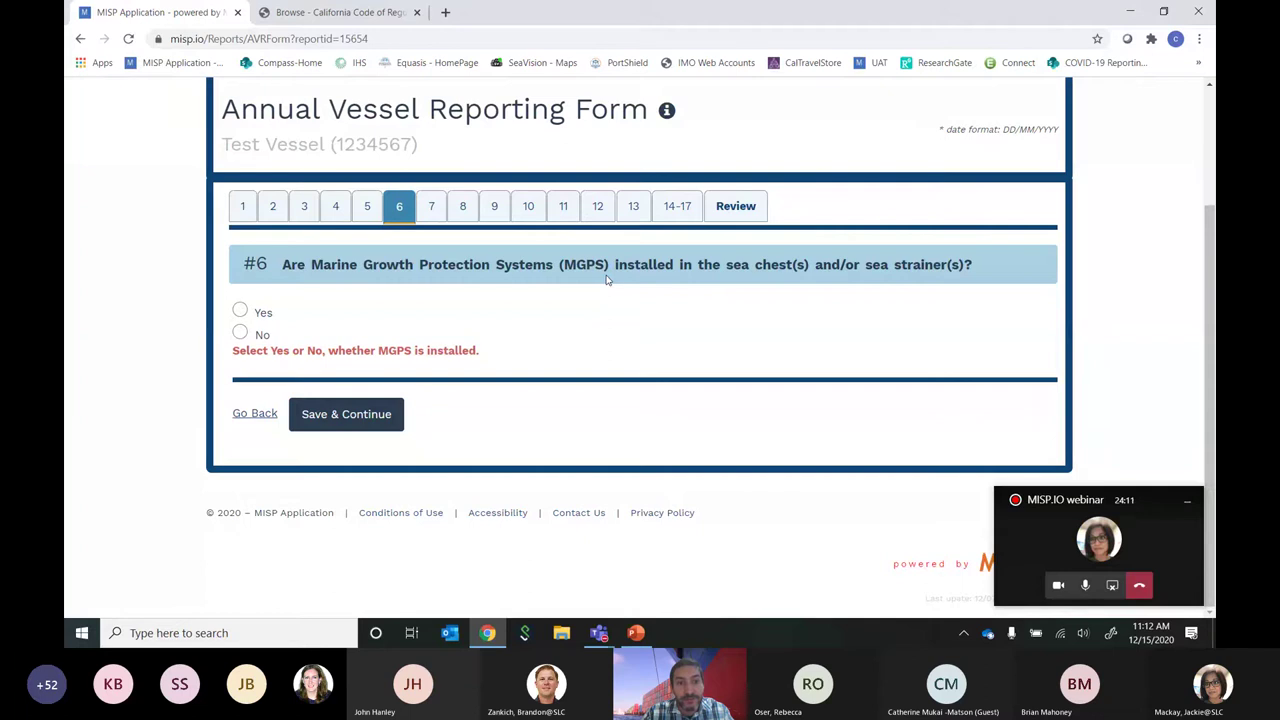
Answer Yes and choose the ACG / Ecolcell MGPS, installed in Sea Chest(s) and Sea Strainer(s)
left_click(239, 335)
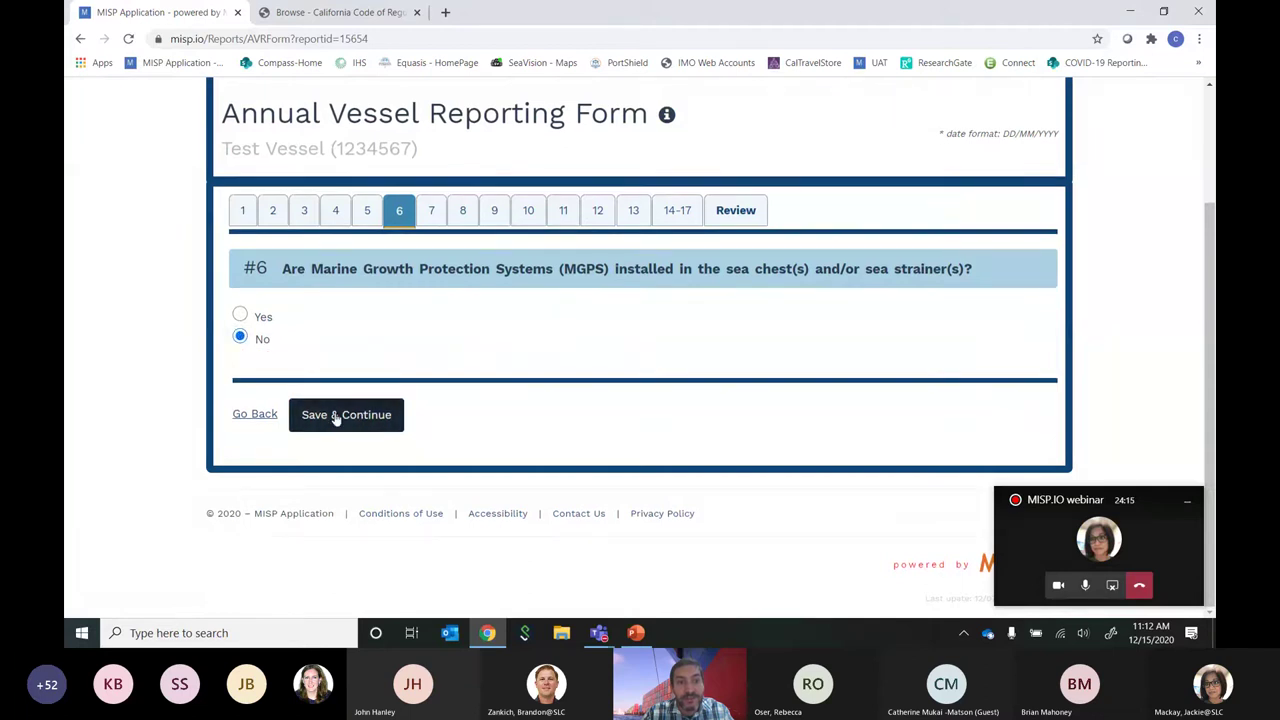
left_click(240, 314)
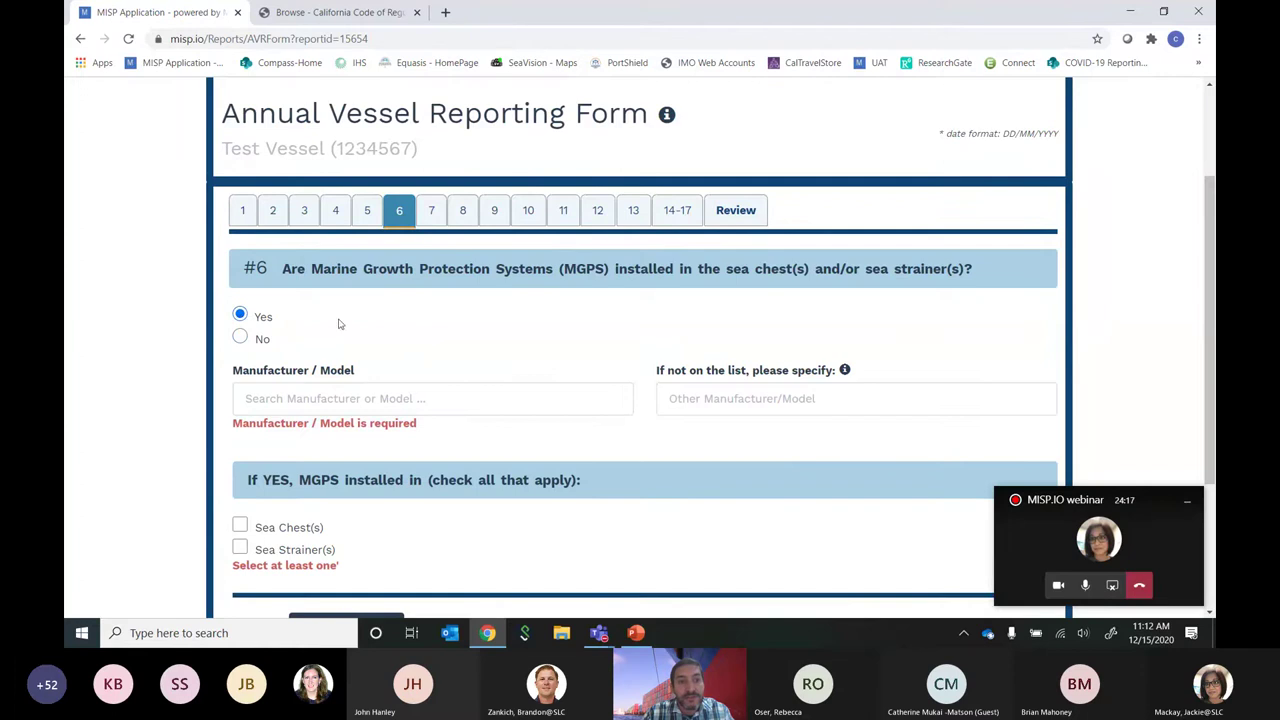
scroll(340, 320, "down", 1)
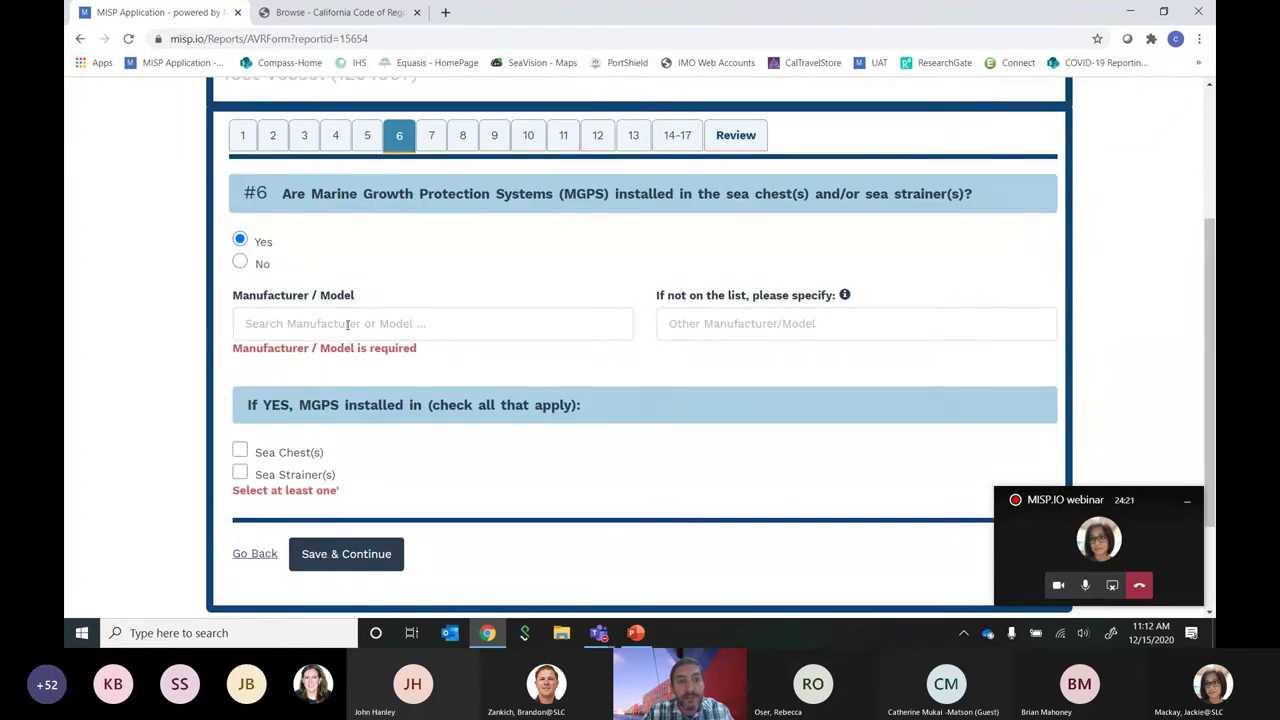
left_click(353, 324)
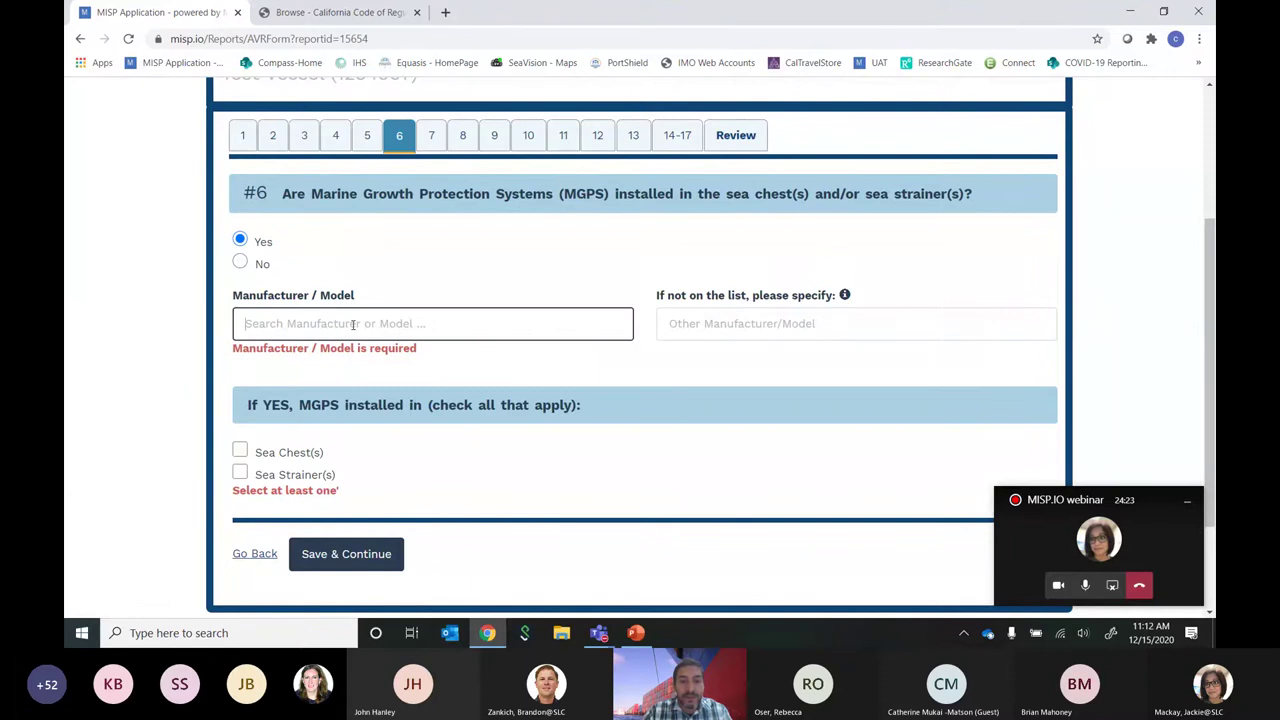
type("l")
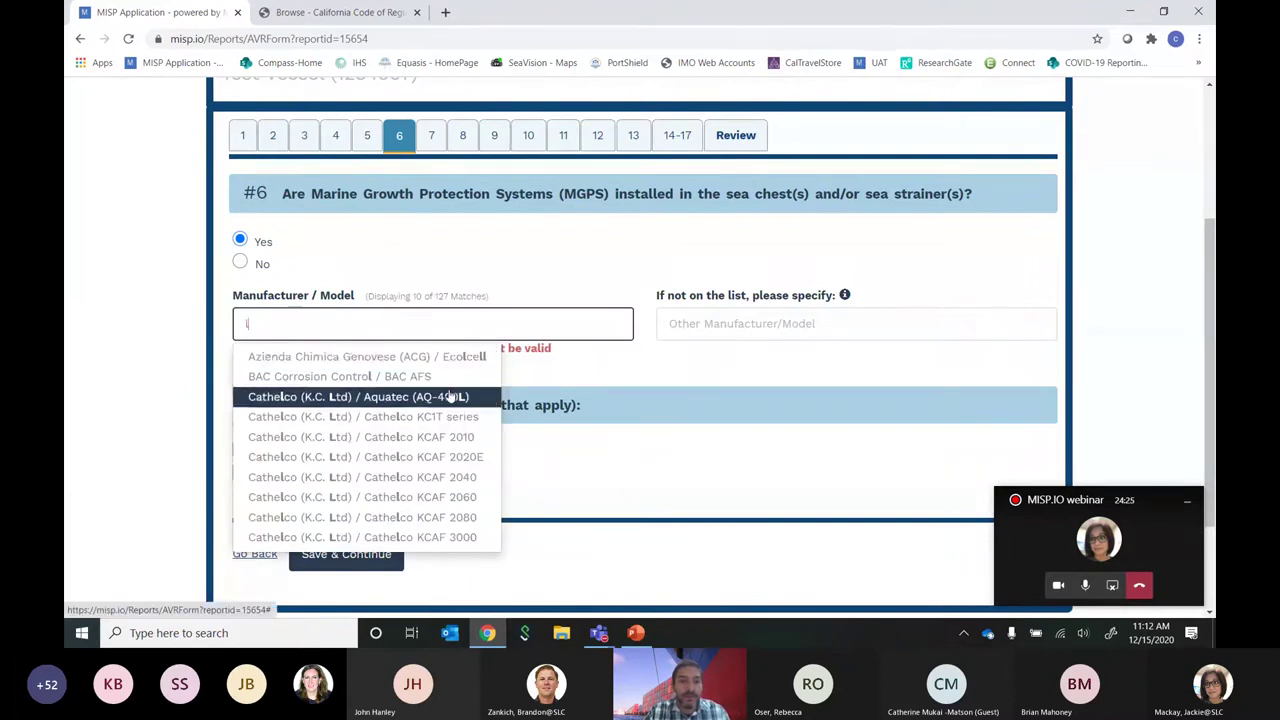
left_click(440, 362)
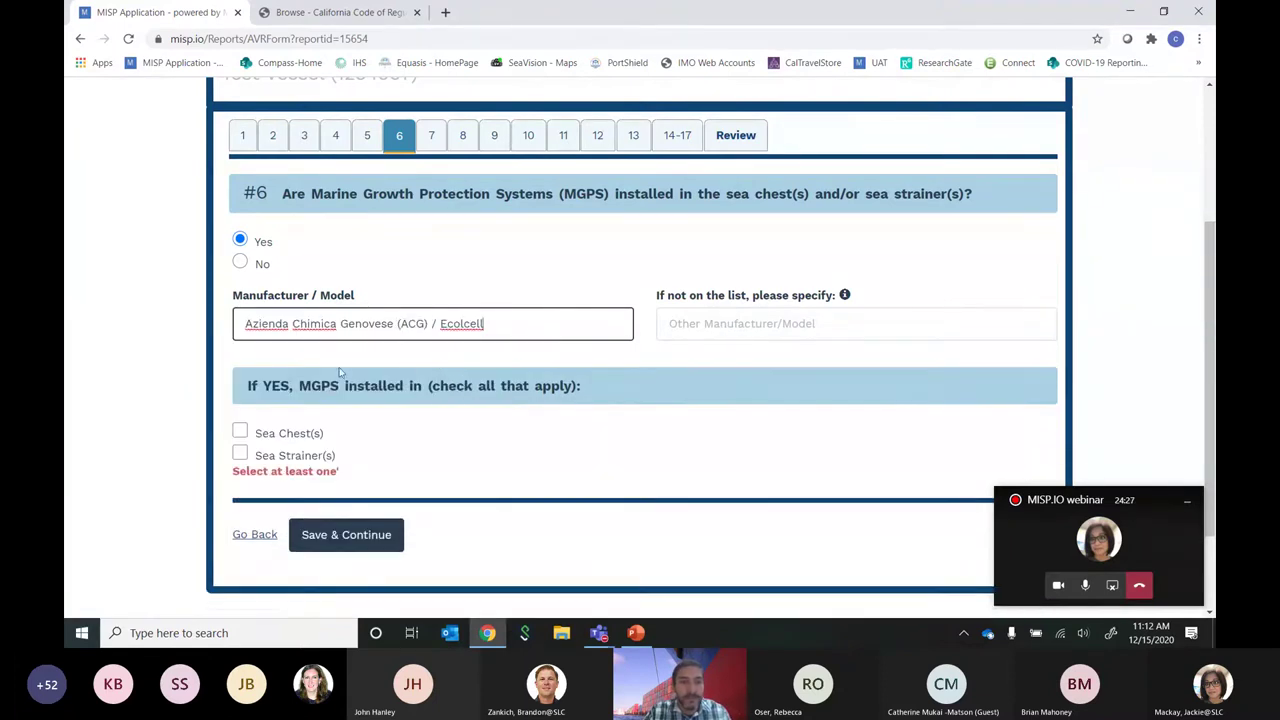
left_click(240, 432)
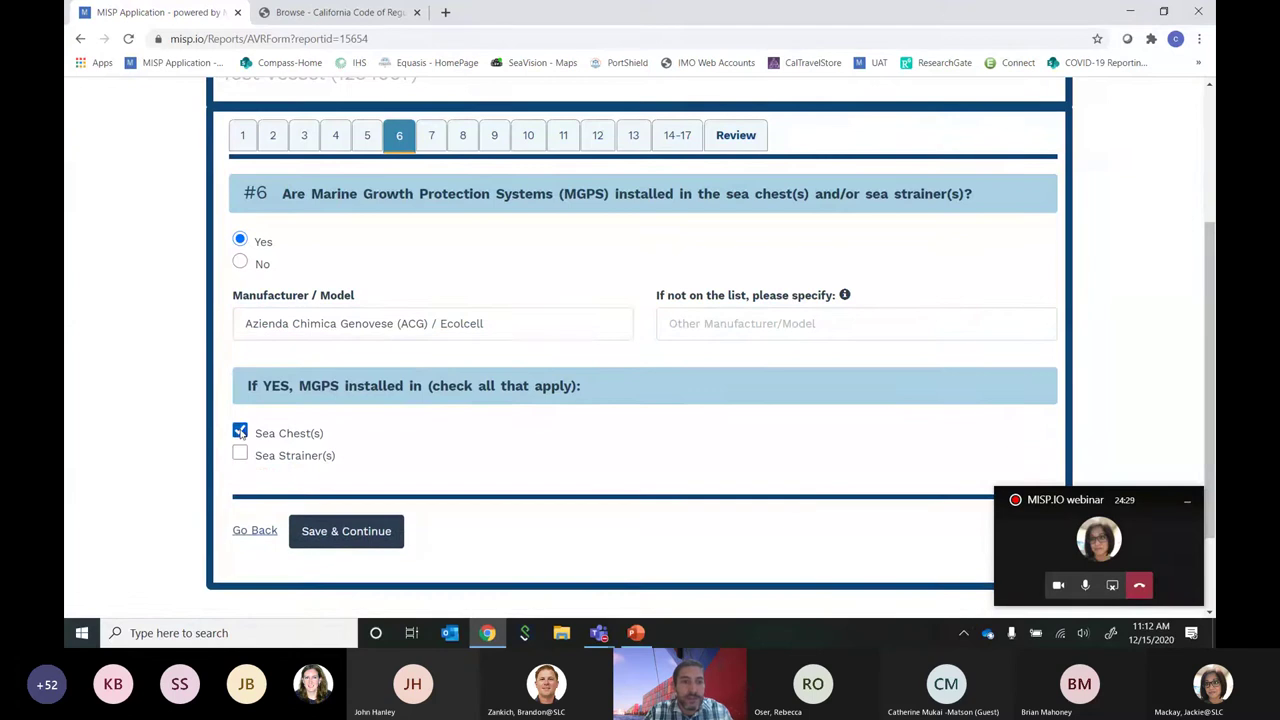
left_click(241, 453)
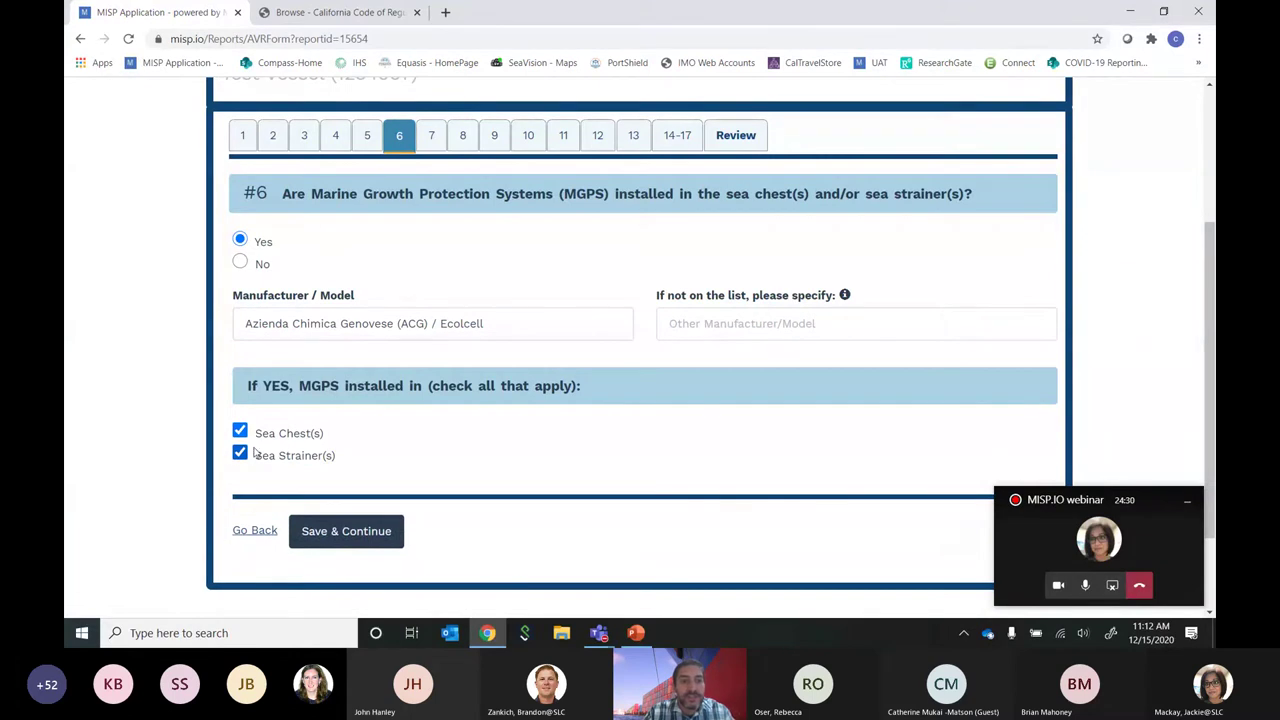
Save question #6, then answer Yes to in-water cleaning dated 15/11/2019
left_click(362, 540)
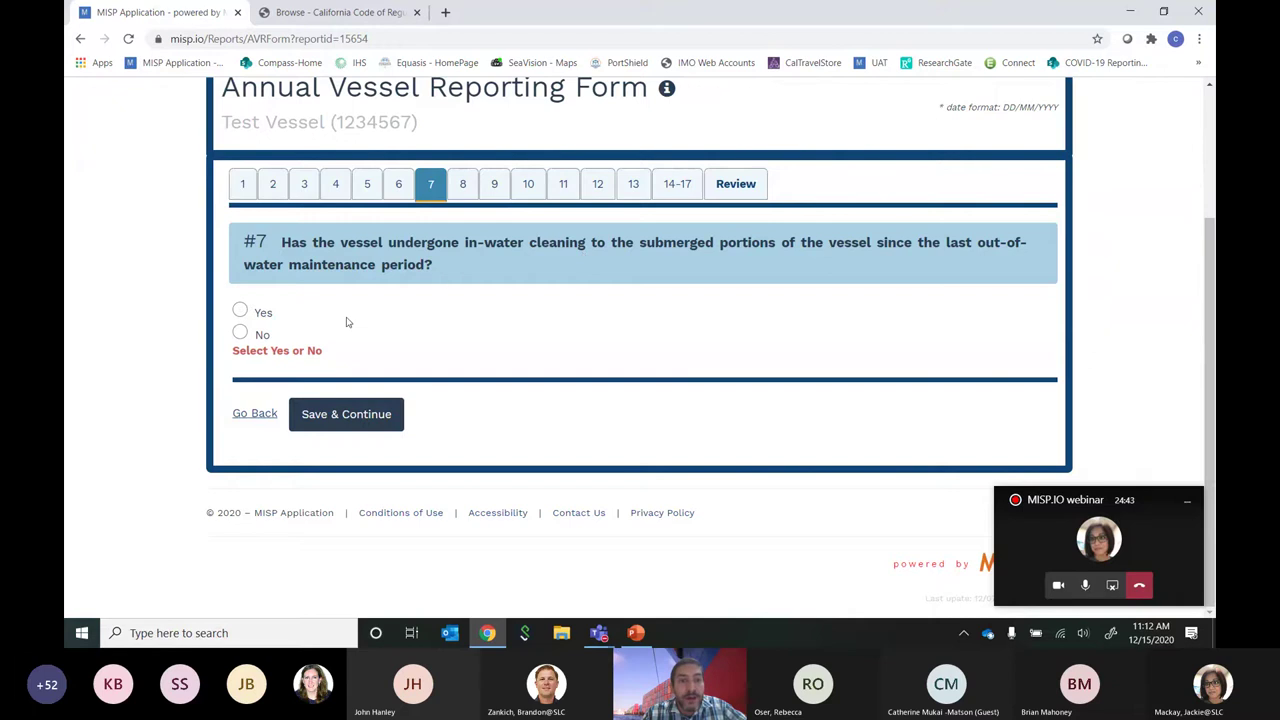
left_click(241, 334)
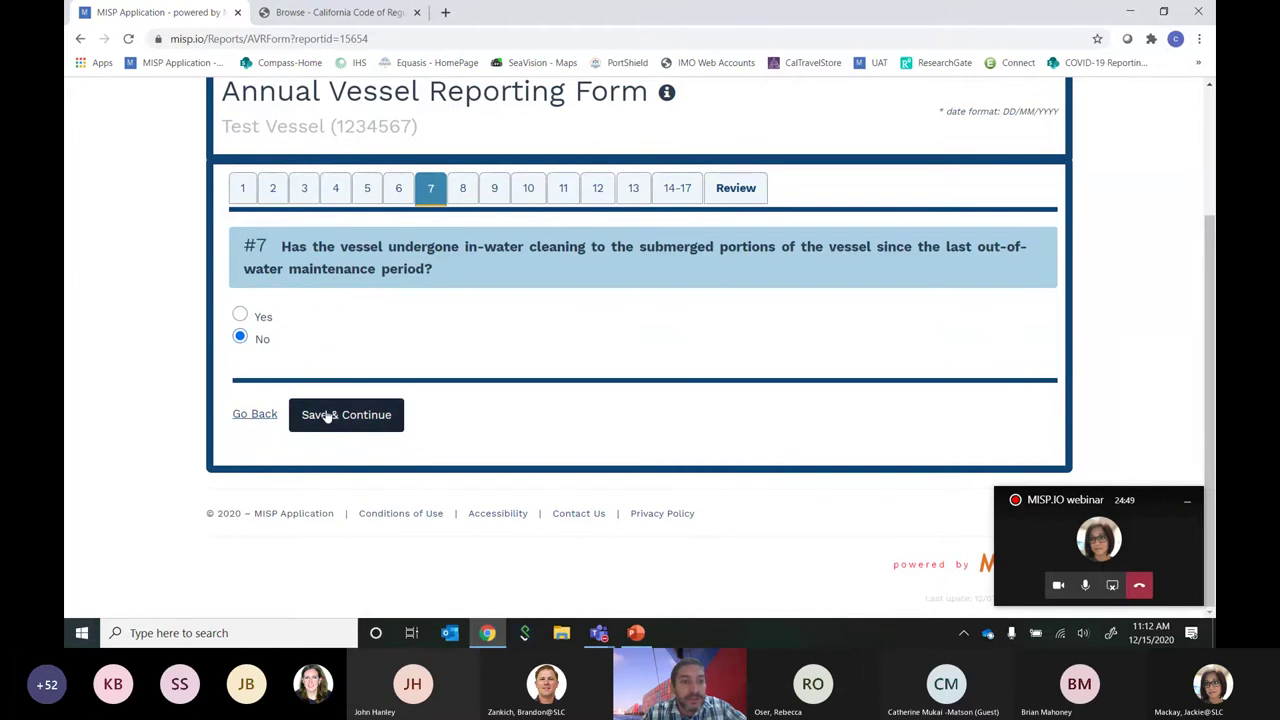
left_click(240, 316)
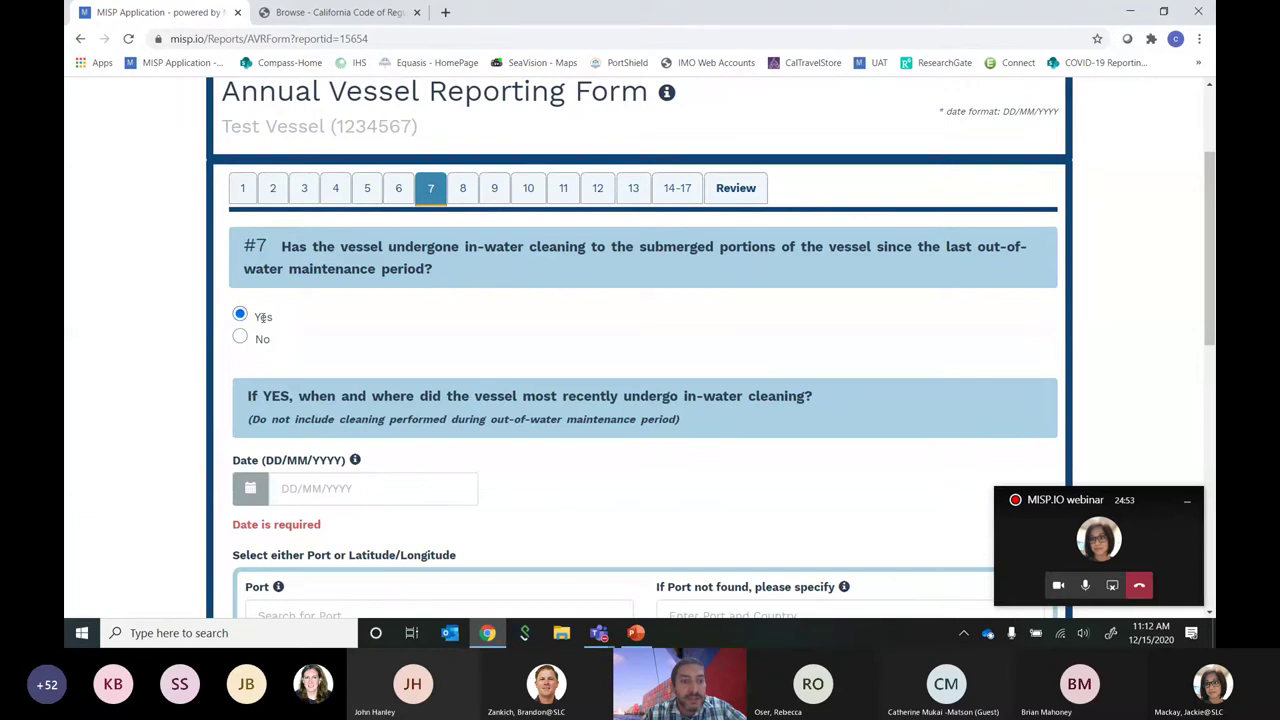
scroll(285, 322, "down", 1)
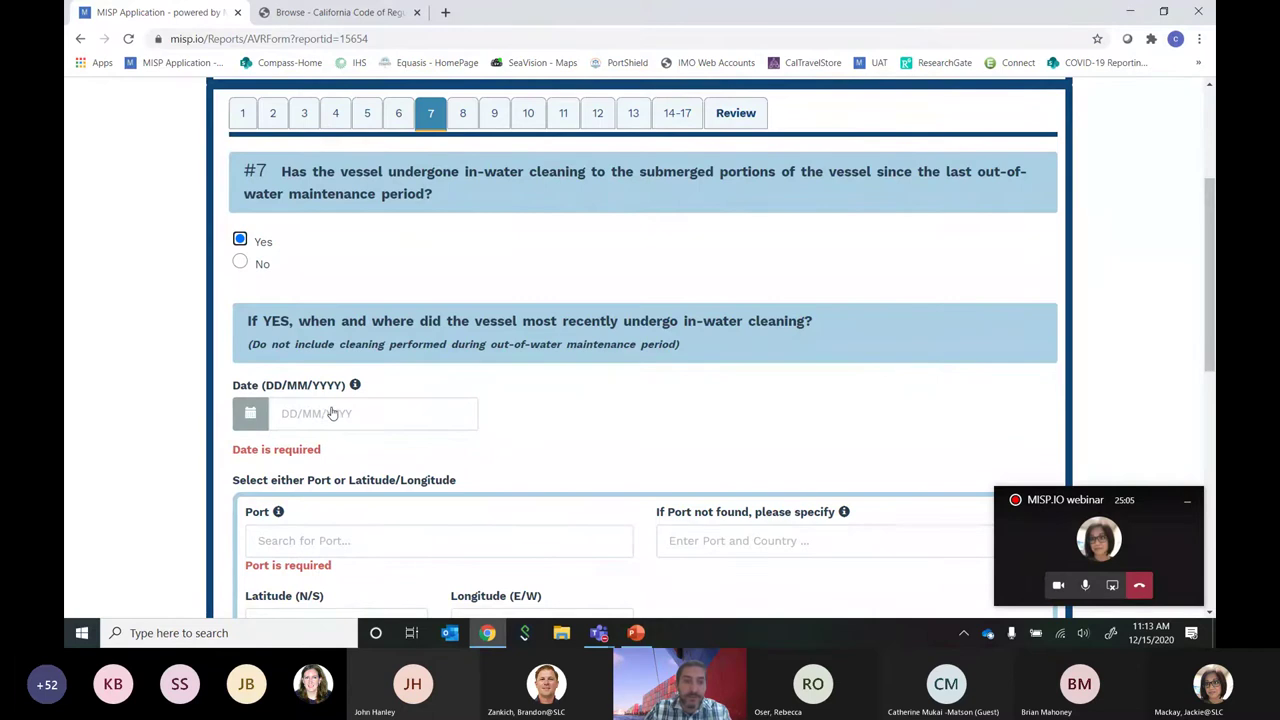
left_click(332, 413)
type("15/1")
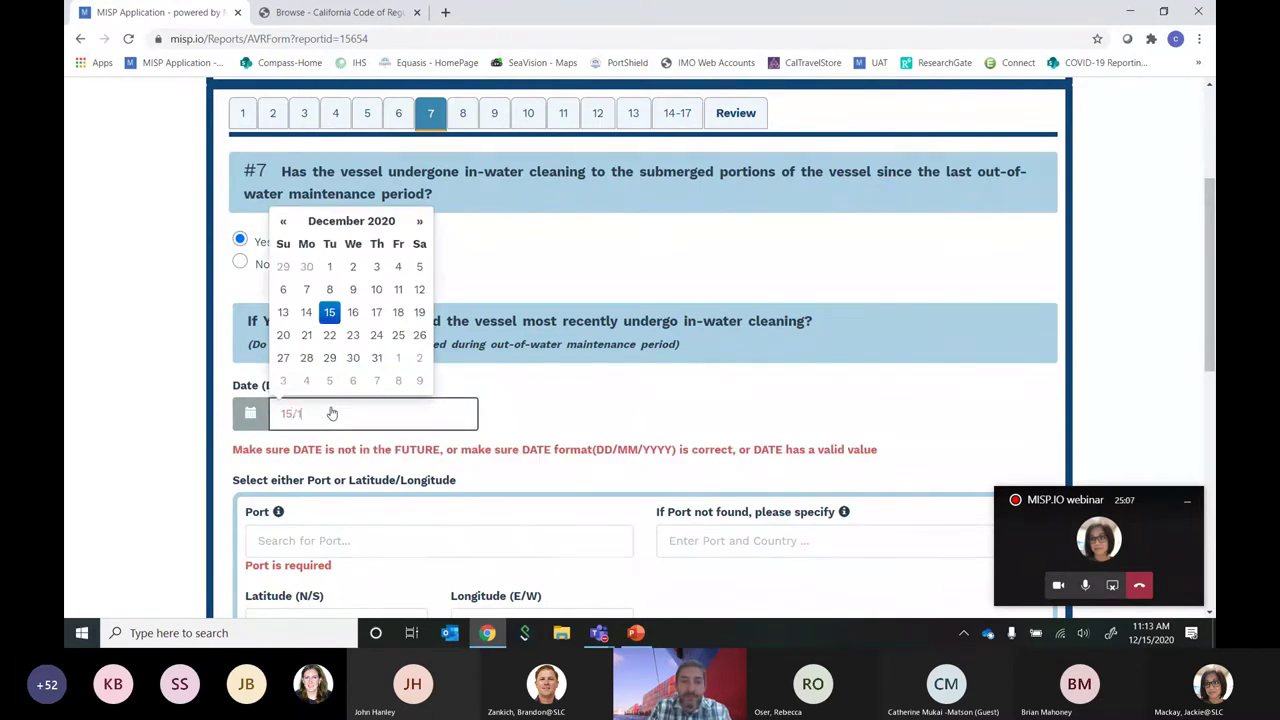
type("1/2019")
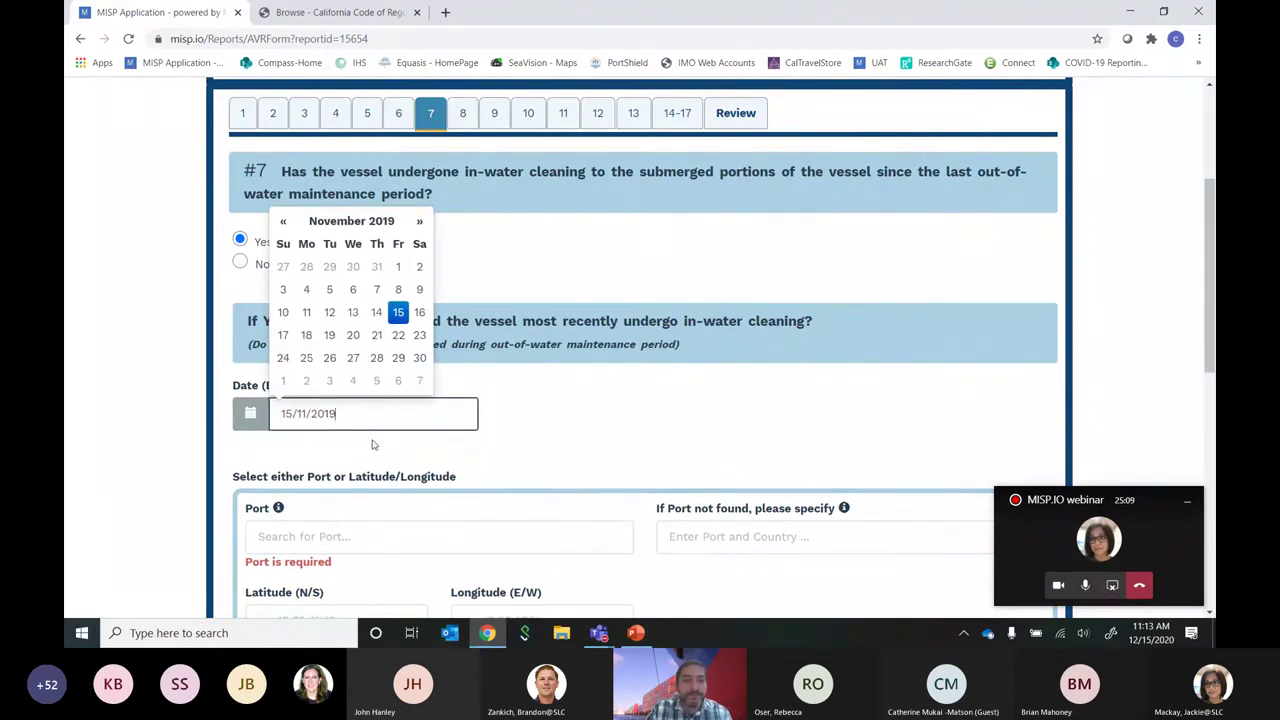
Set the cleaning port to Los Angeles/Long Beach-USA and the vendor to Acme
scroll(385, 460, "down", 1)
left_click(383, 458)
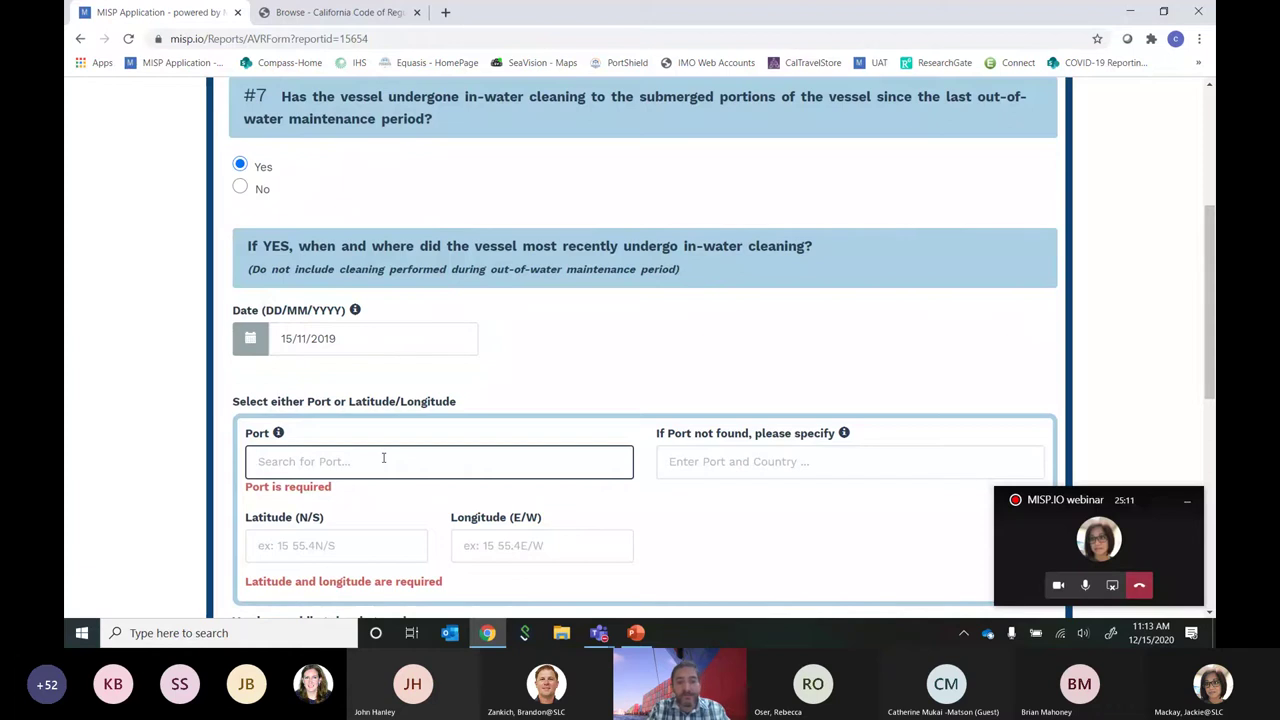
type("Los")
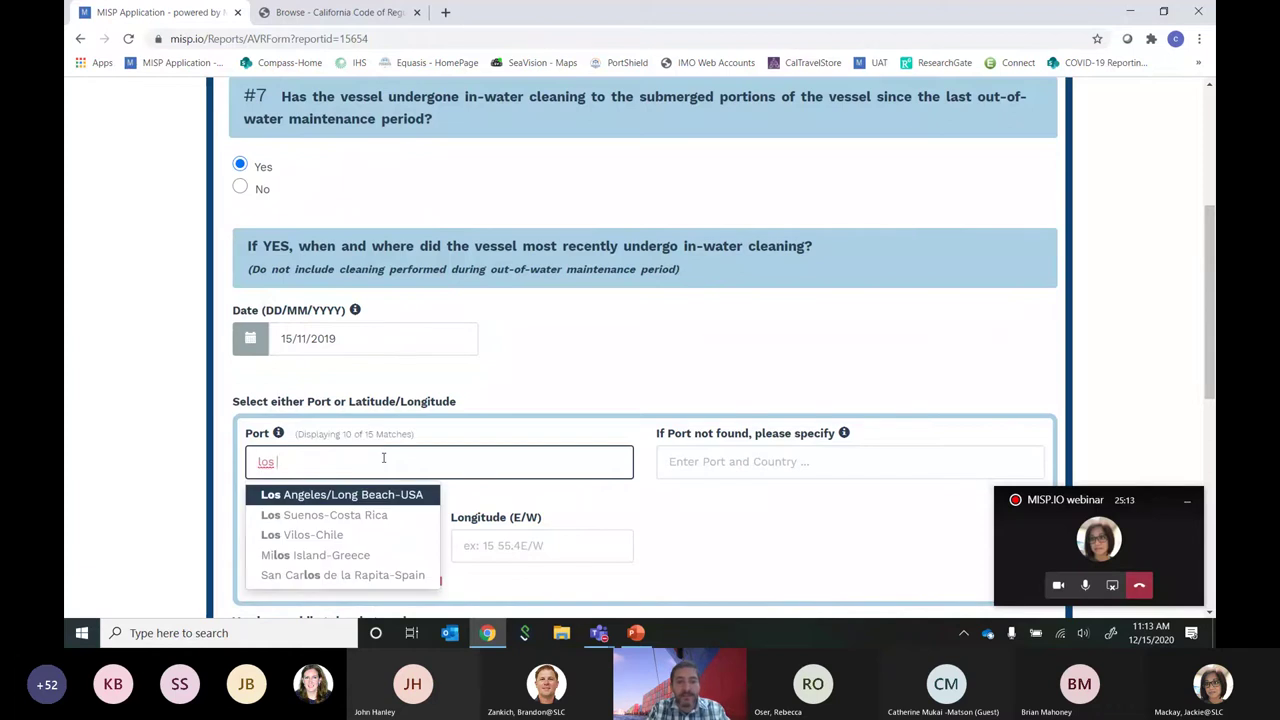
key("Return")
scroll(383, 458, "down", 2)
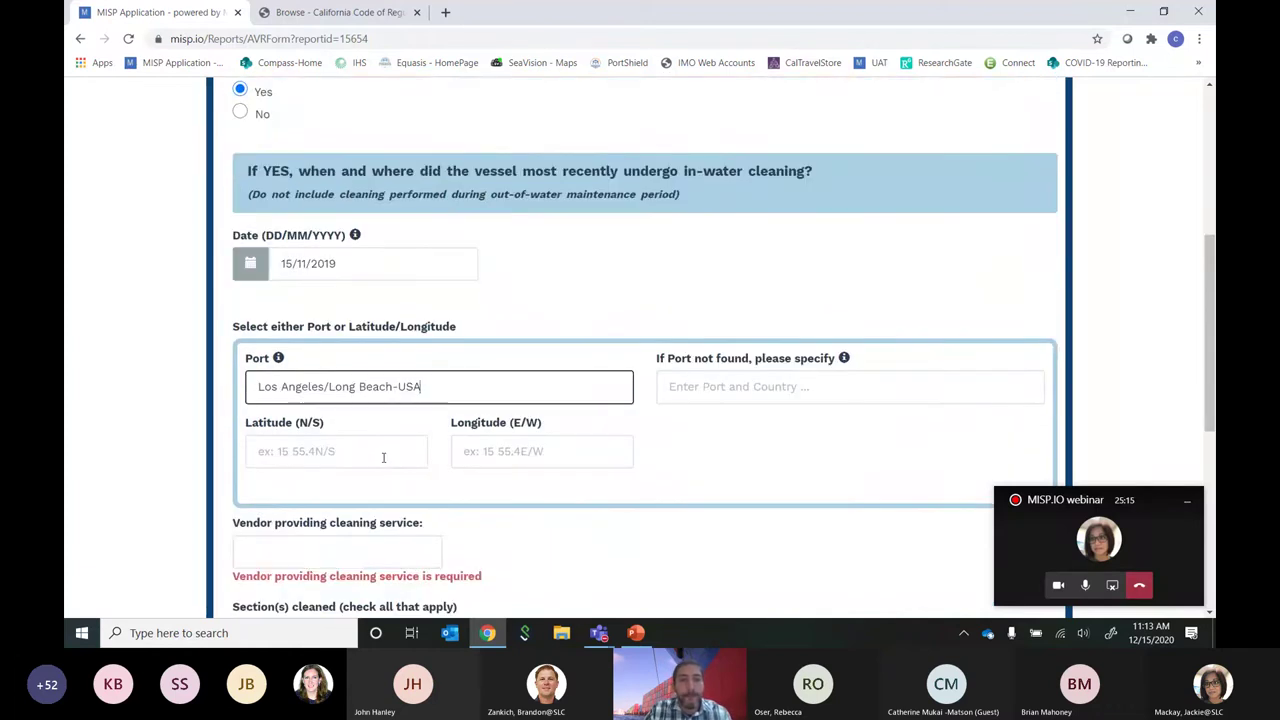
left_click(355, 481)
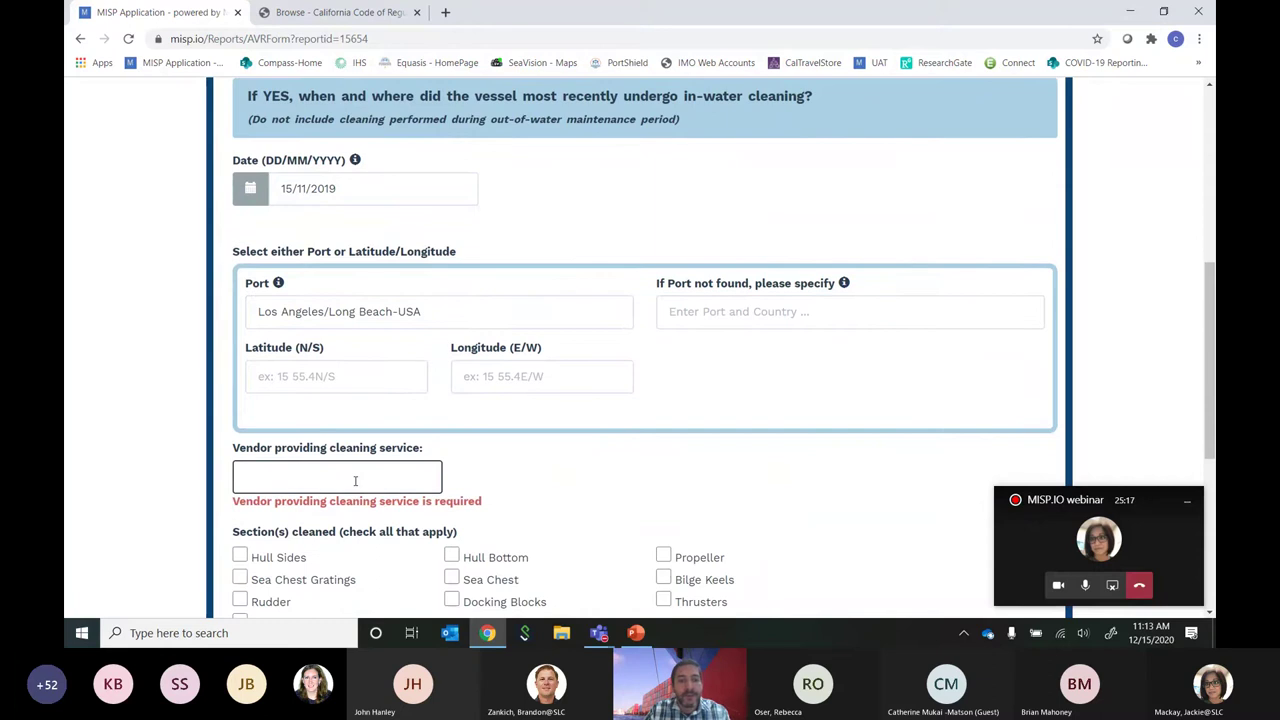
type("Acme")
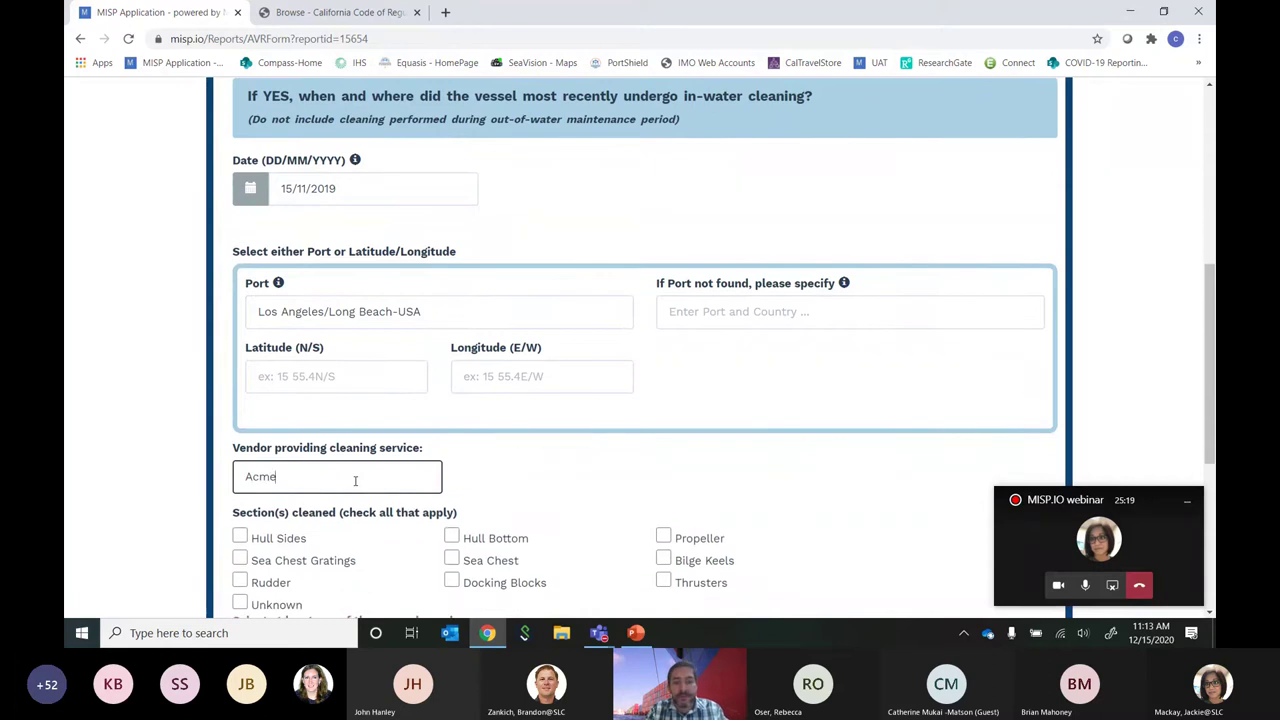
Mark Hull Sides and Hull Bottom as cleaned by divers, then save question #7
key("Tab")
key("space")
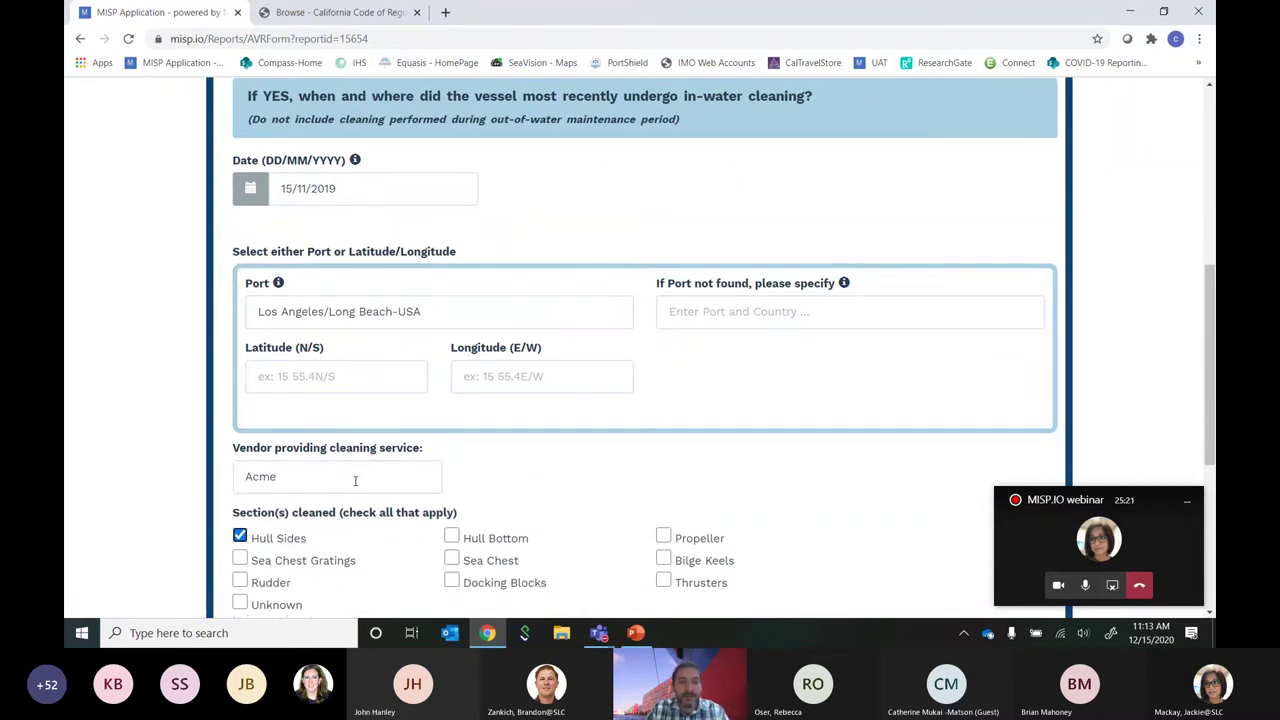
scroll(355, 481, "down", 1)
left_click(451, 462)
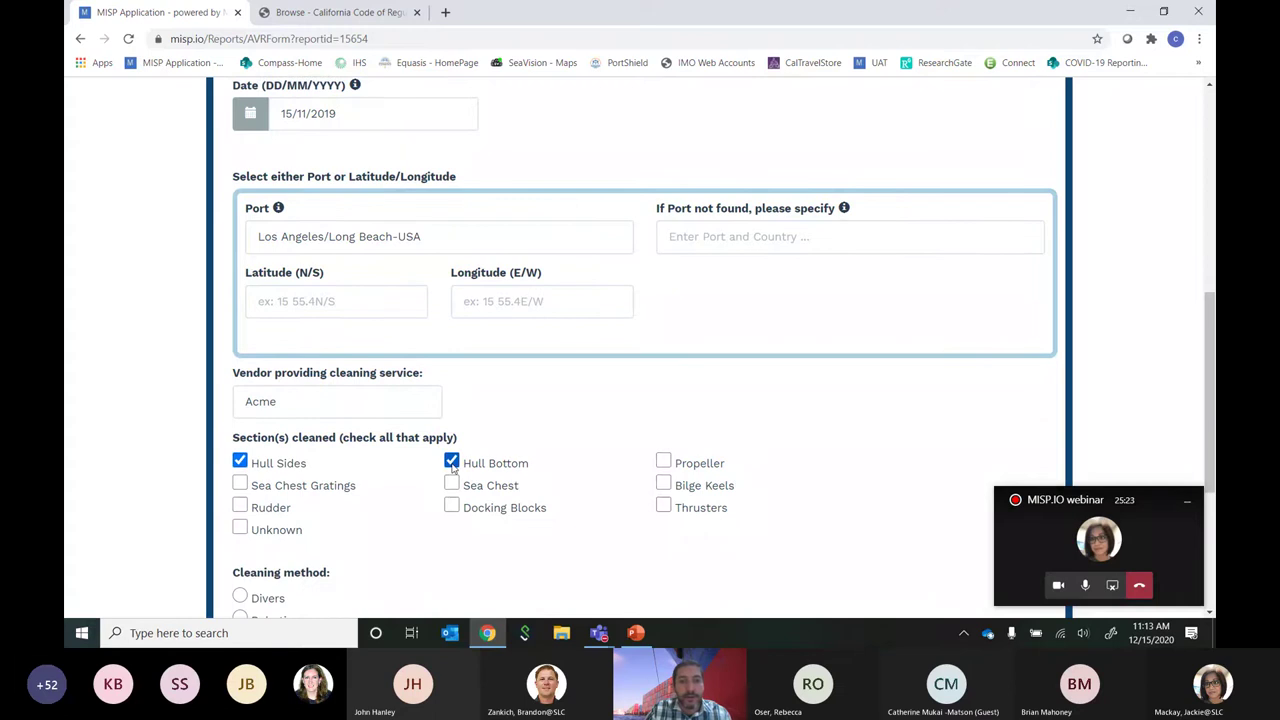
scroll(489, 491, "down", 1)
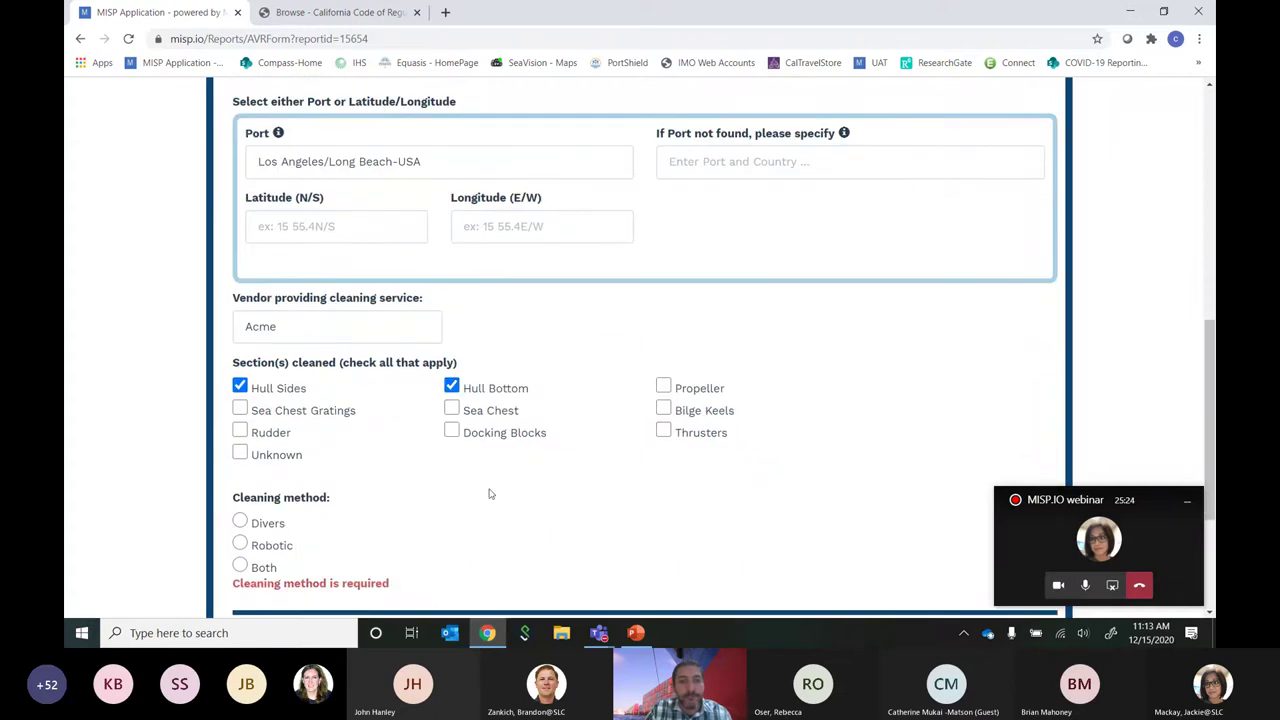
left_click(241, 522)
scroll(460, 503, "down", 1)
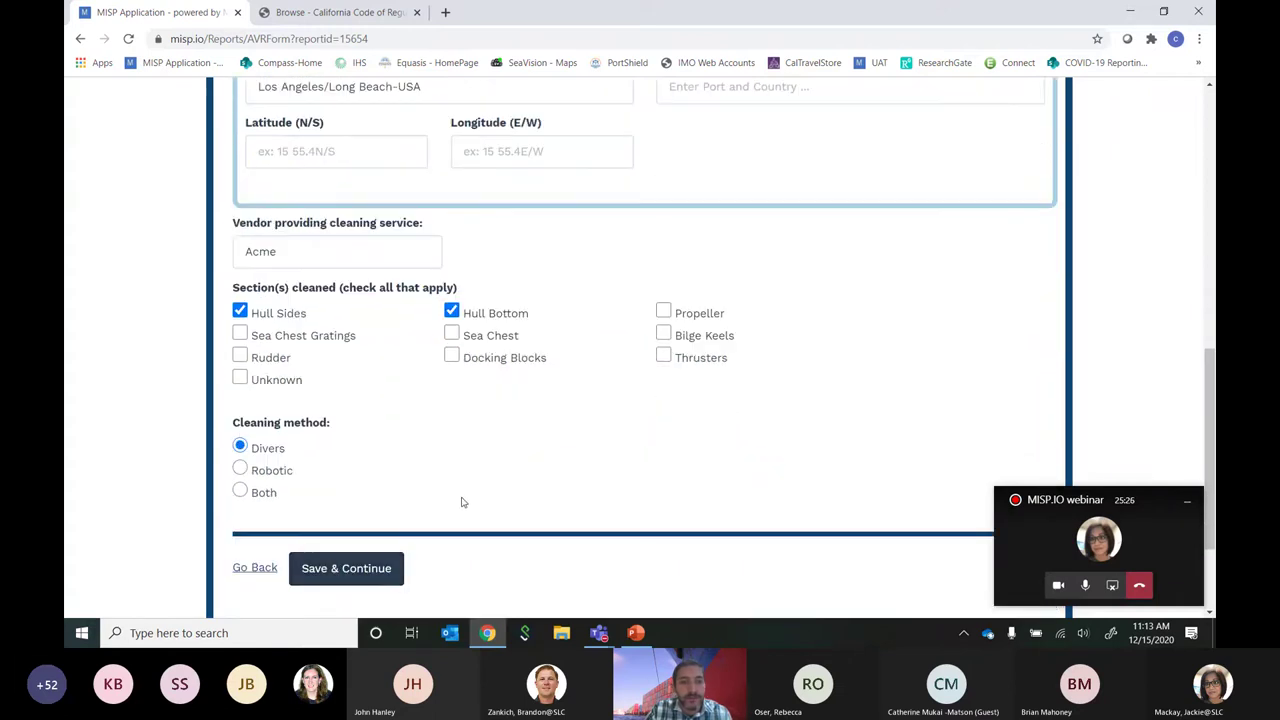
left_click(366, 570)
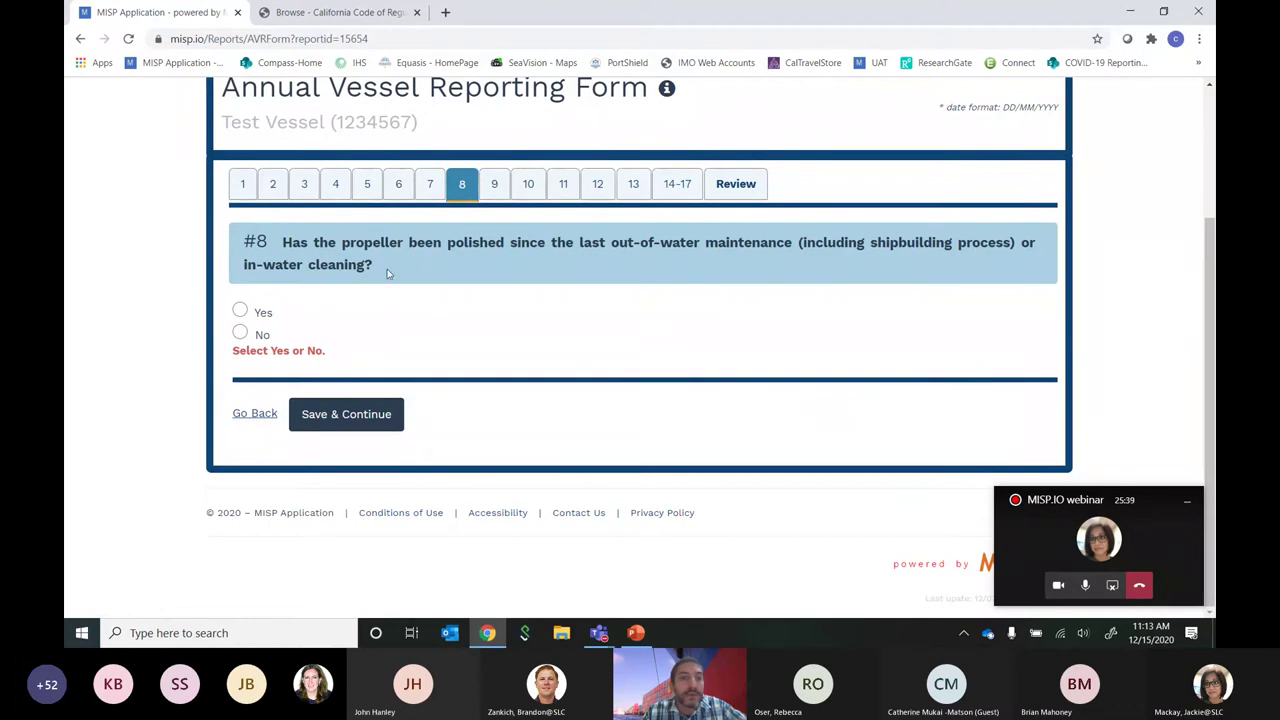
Answer Yes to propeller polishing with date 01/12/2020 and save question #8
left_click(241, 333)
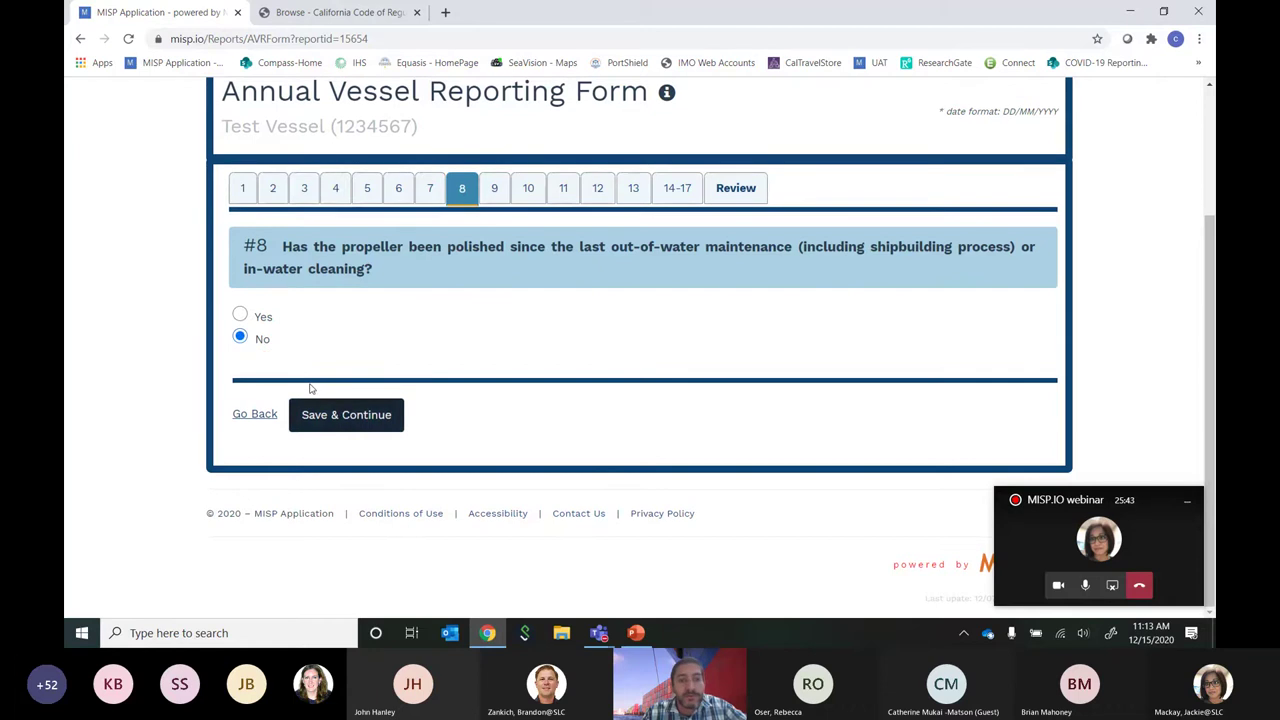
left_click(241, 317)
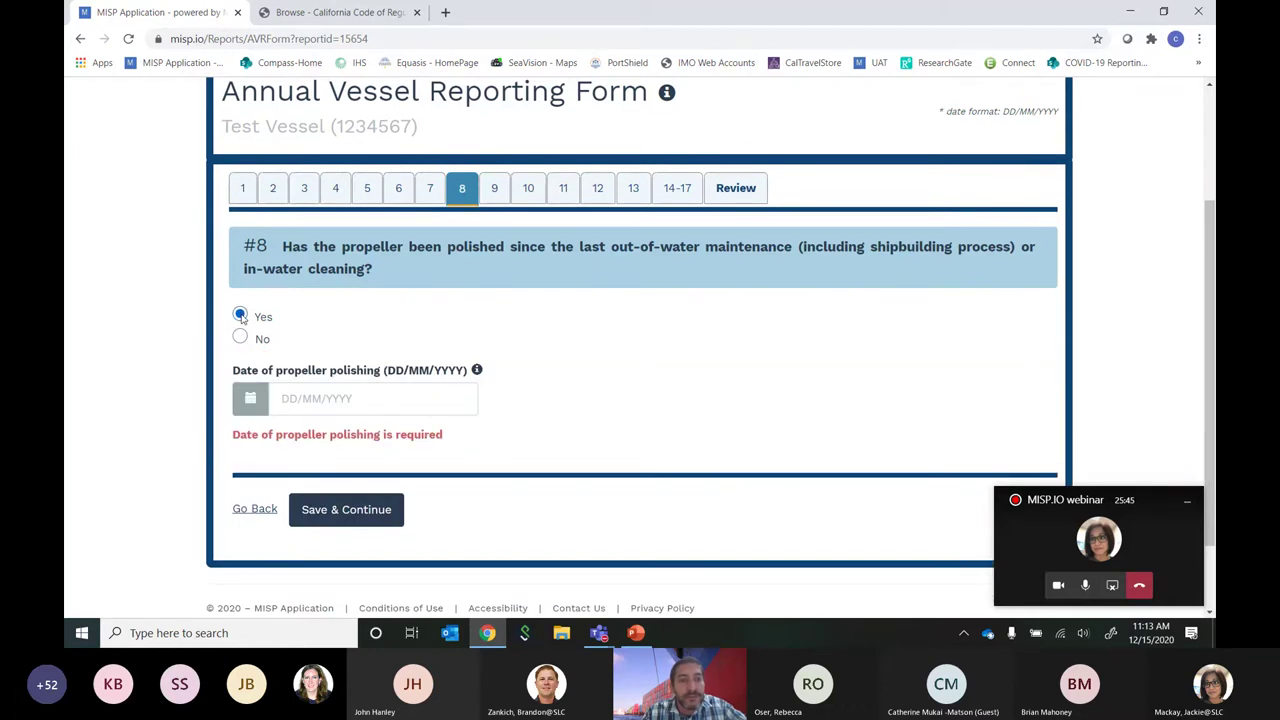
left_click(325, 400)
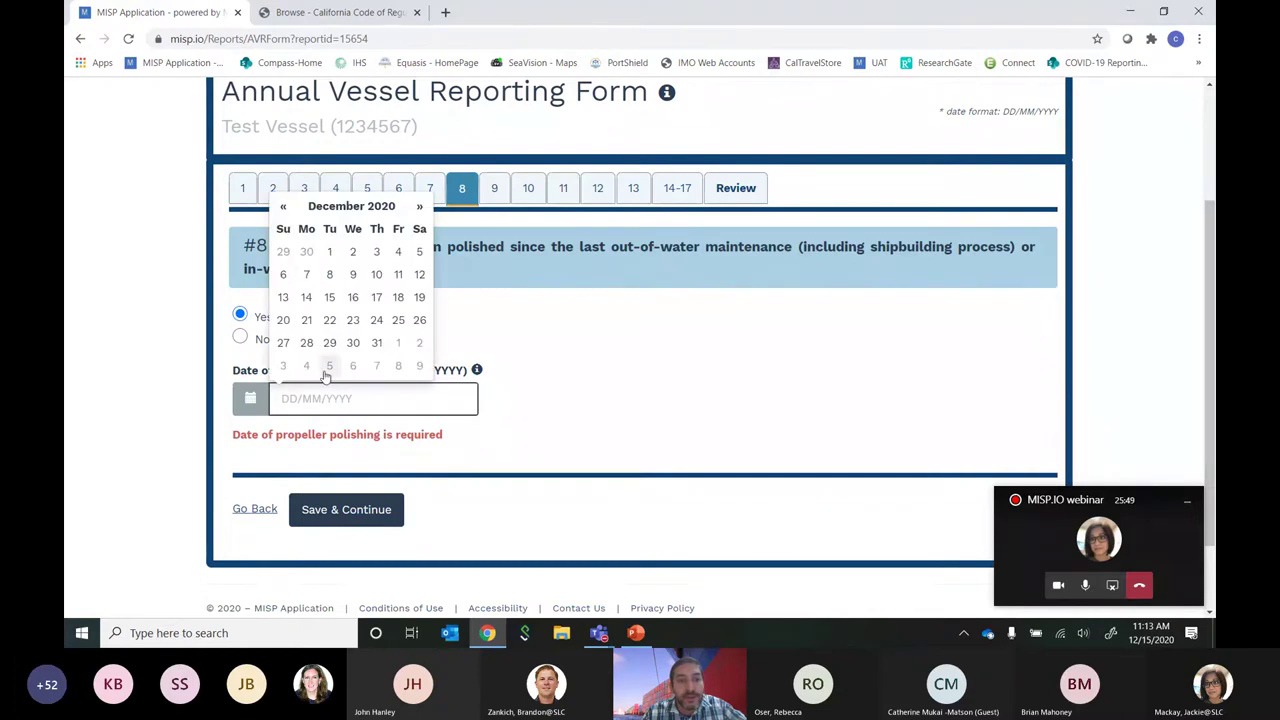
left_click(329, 252)
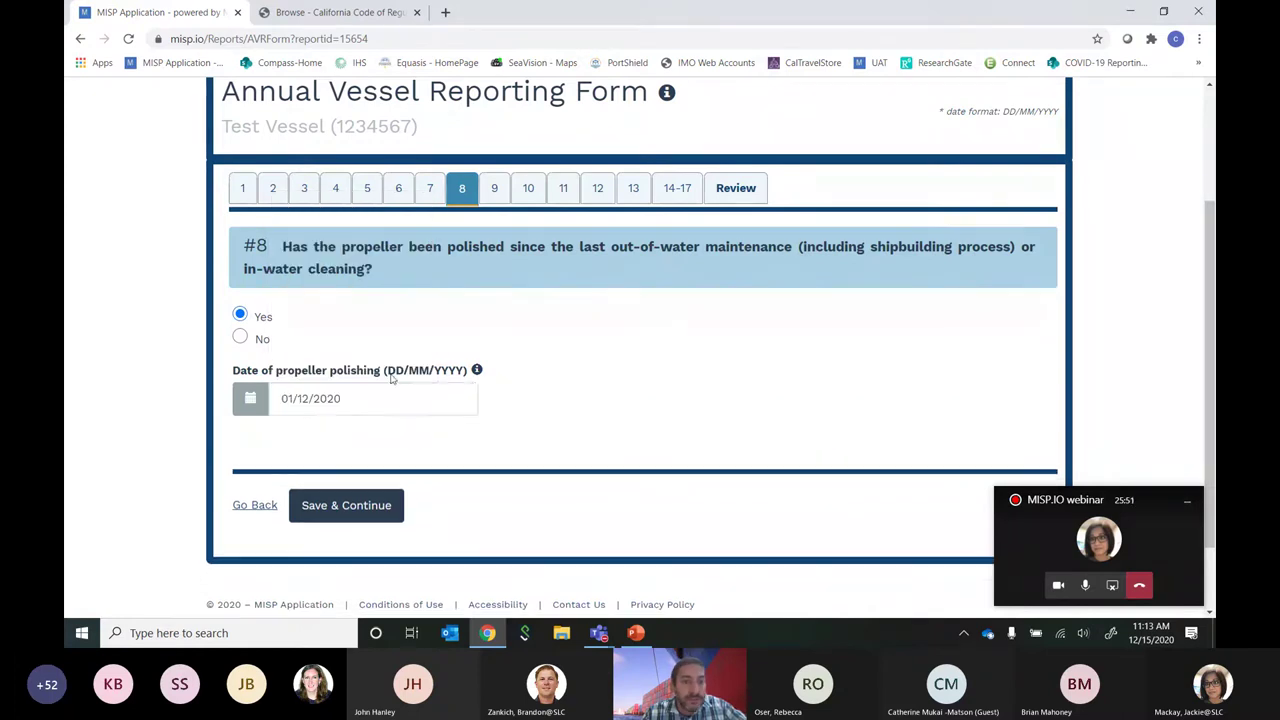
left_click(376, 506)
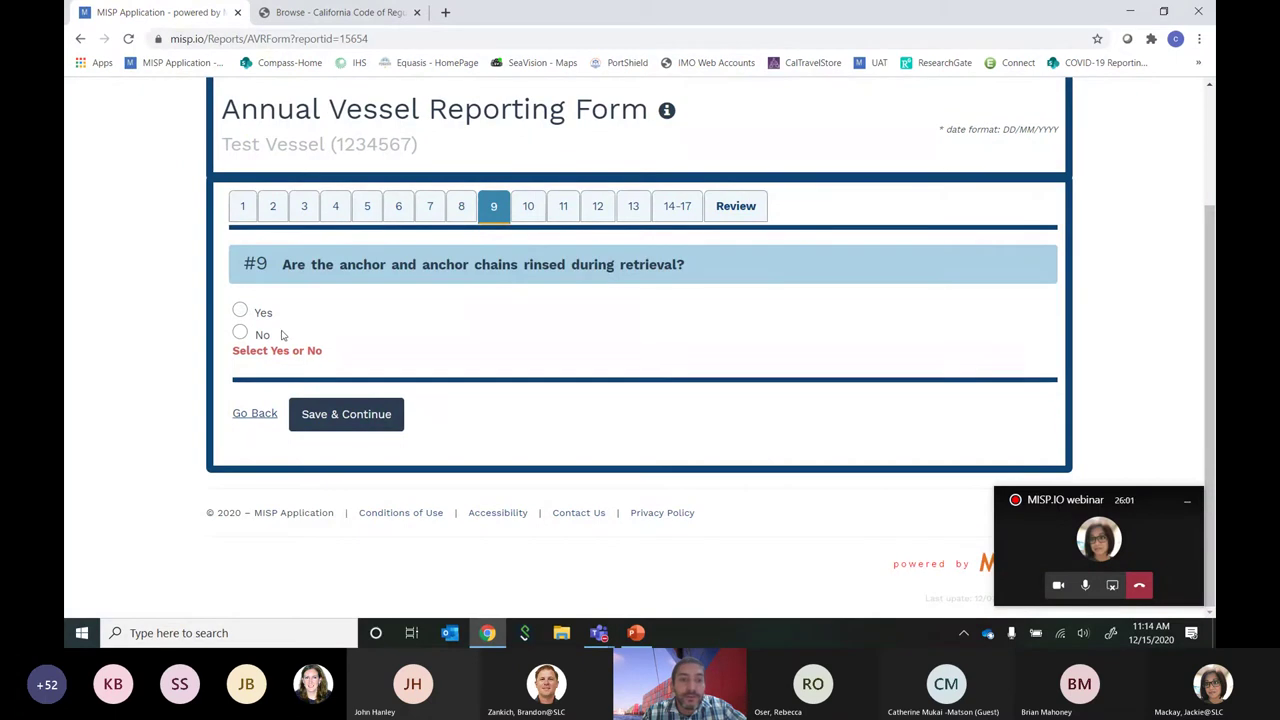
Answer Yes to rinsing anchor and chains during retrieval and save question #9
left_click(241, 311)
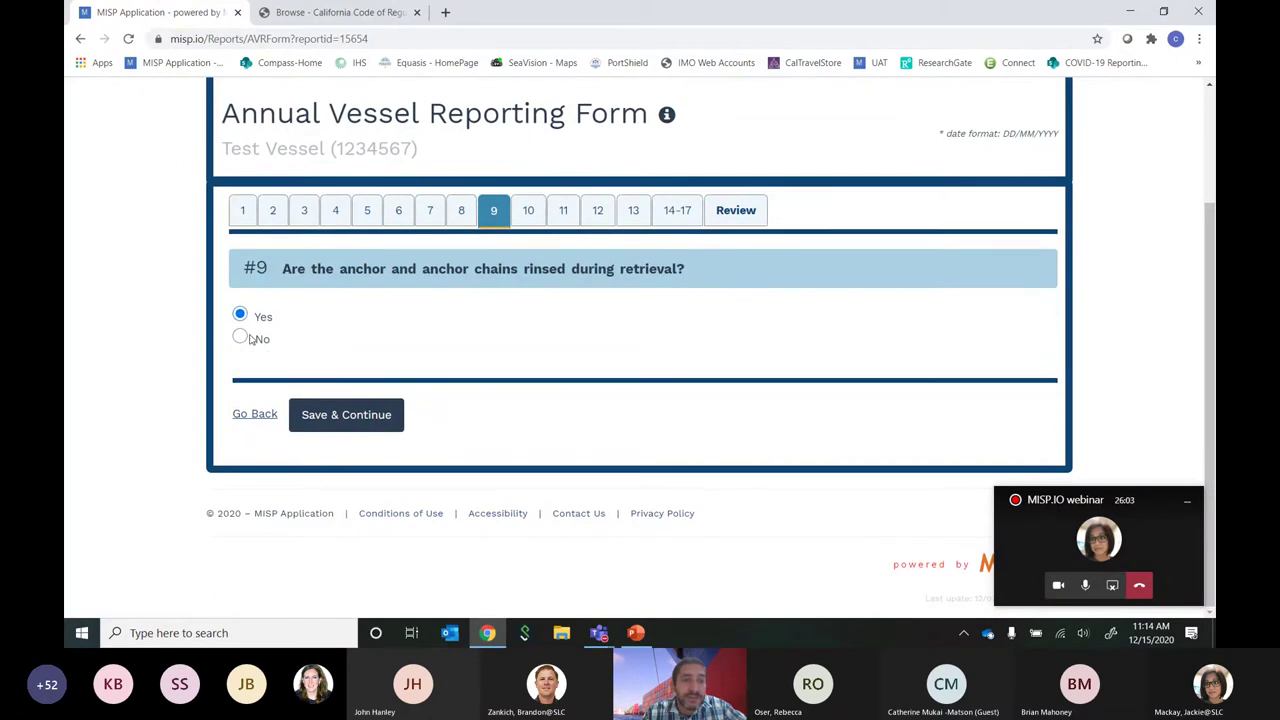
left_click(243, 338)
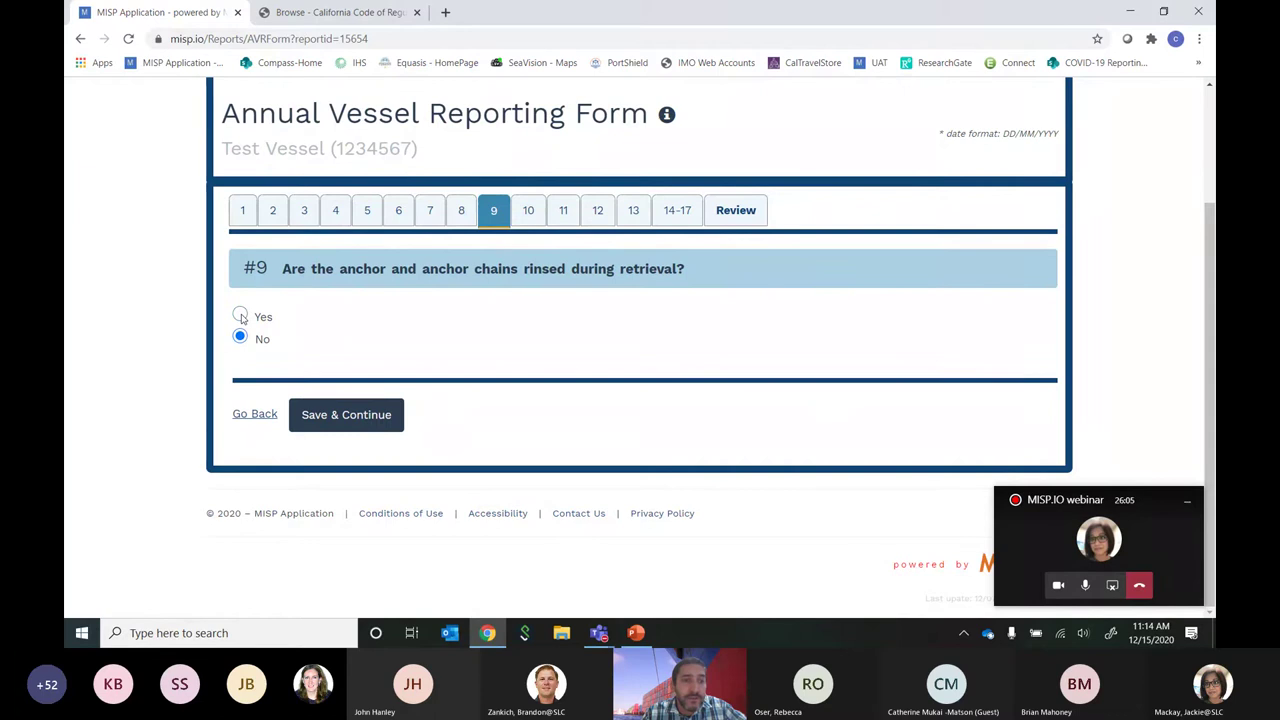
left_click(241, 317)
left_click(320, 420)
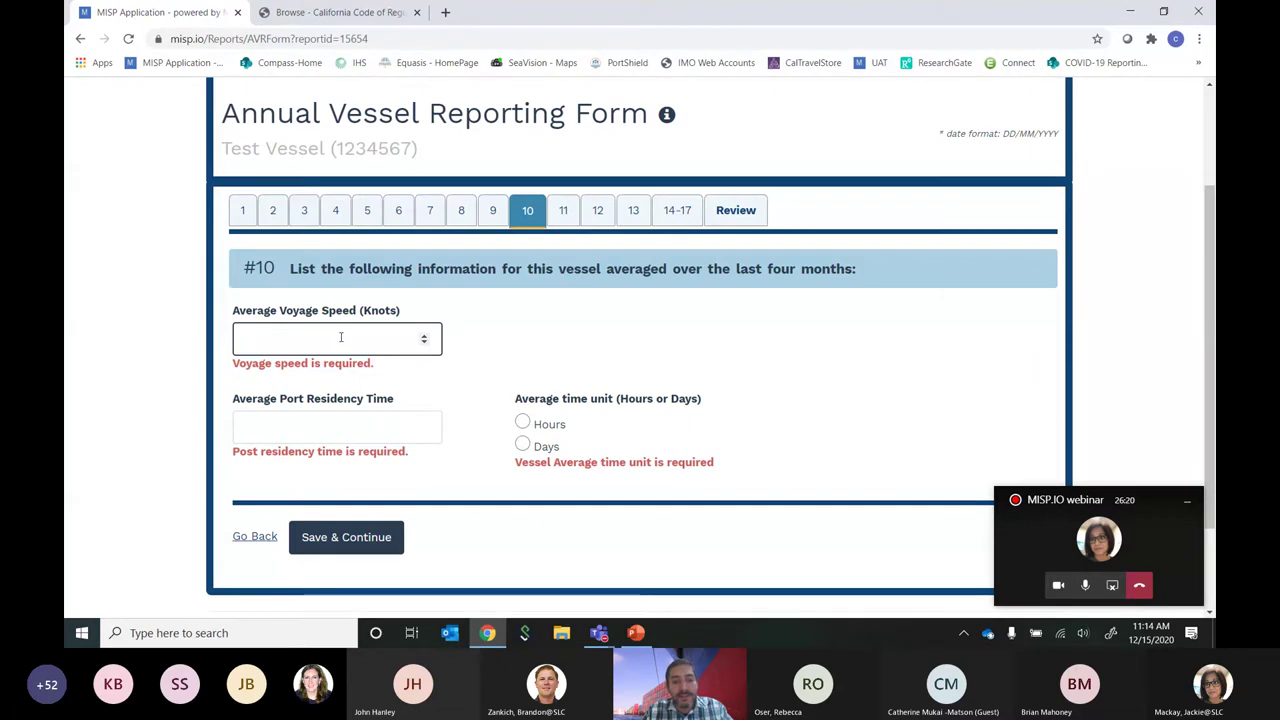
Enter 15.5 knots average voyage speed and 1.5 days port residency, then save
type("15.5")
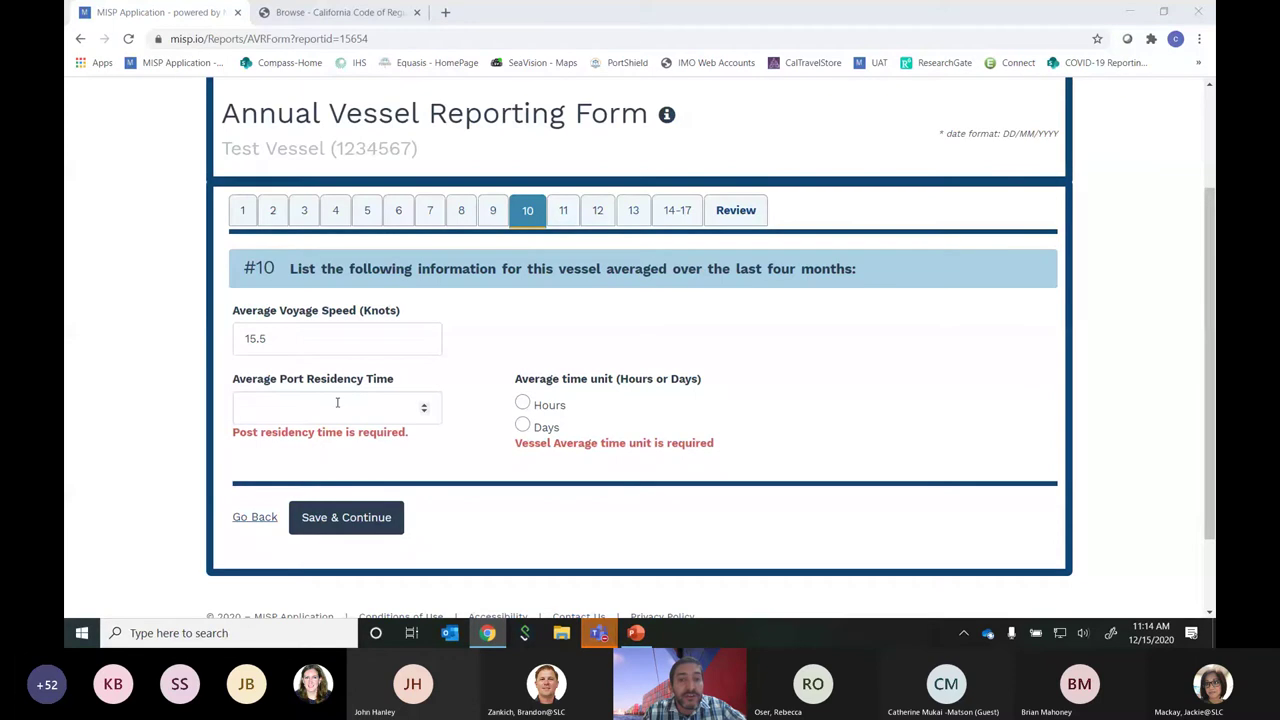
left_click(337, 402)
type("1.5")
left_click(522, 425)
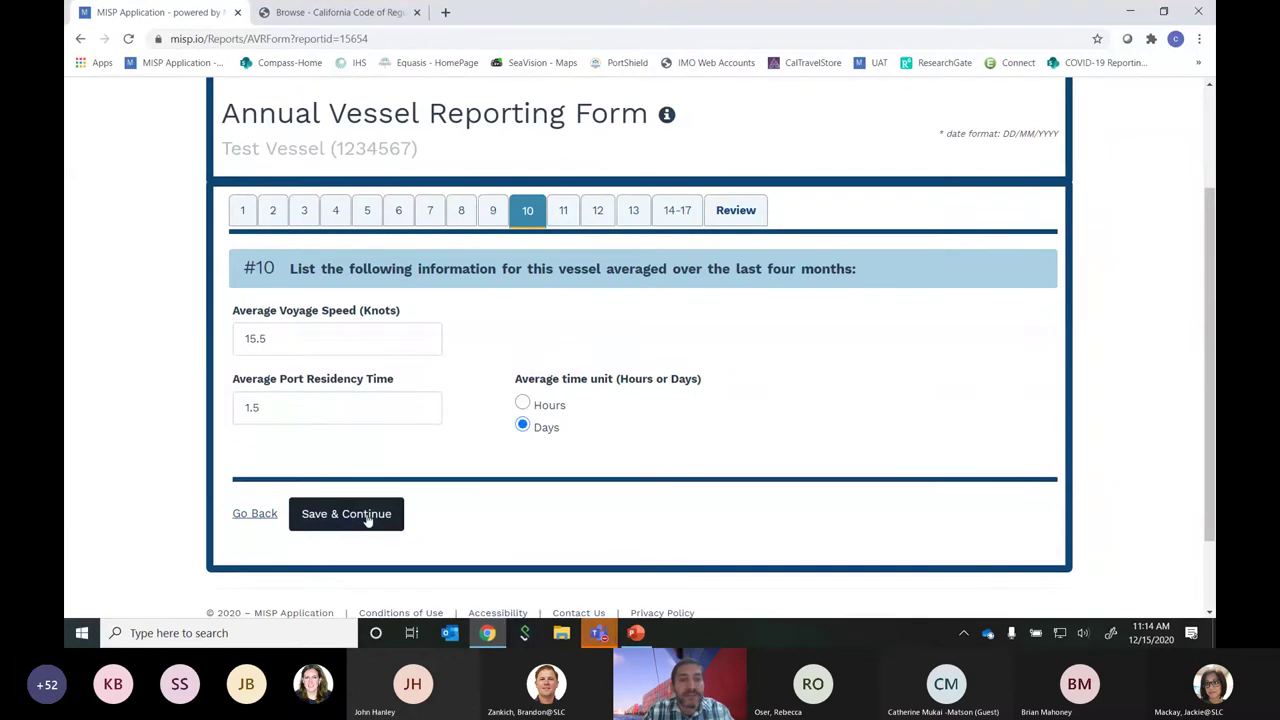
left_click(367, 514)
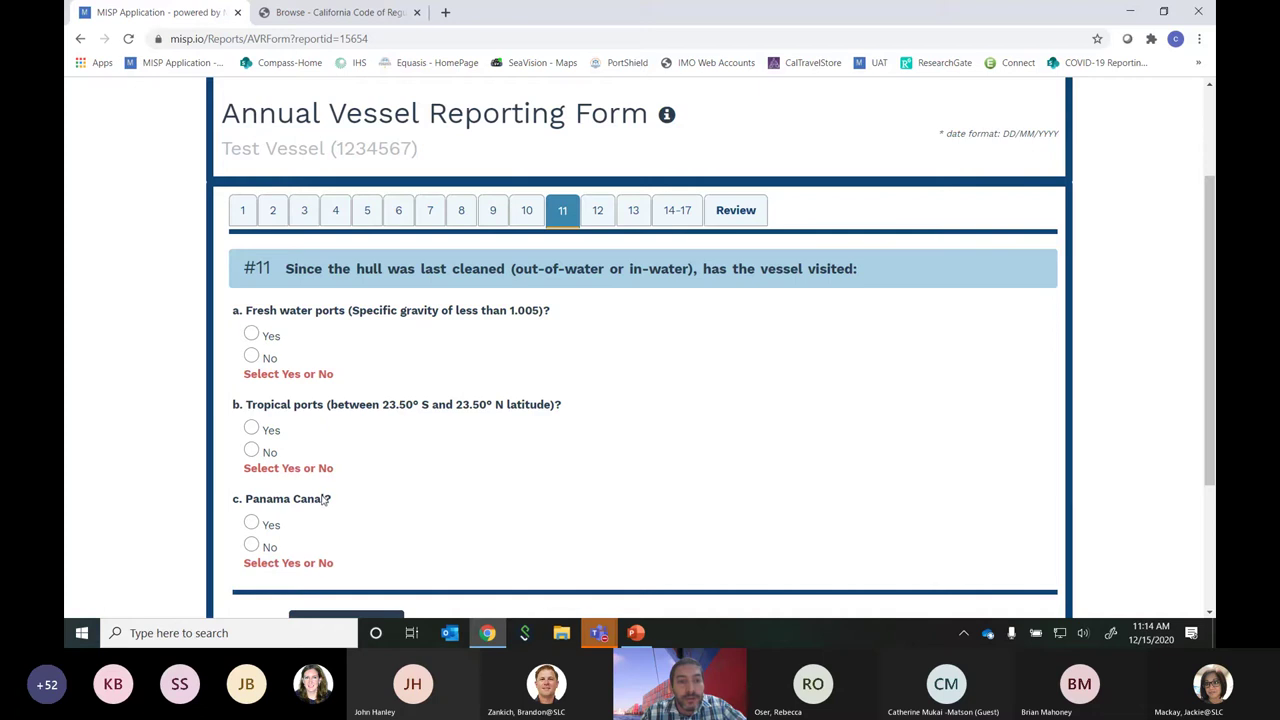
Answer Yes for fresh water ports (12), tropical ports (5) and Panama Canal transits (2), then save
left_click(252, 357)
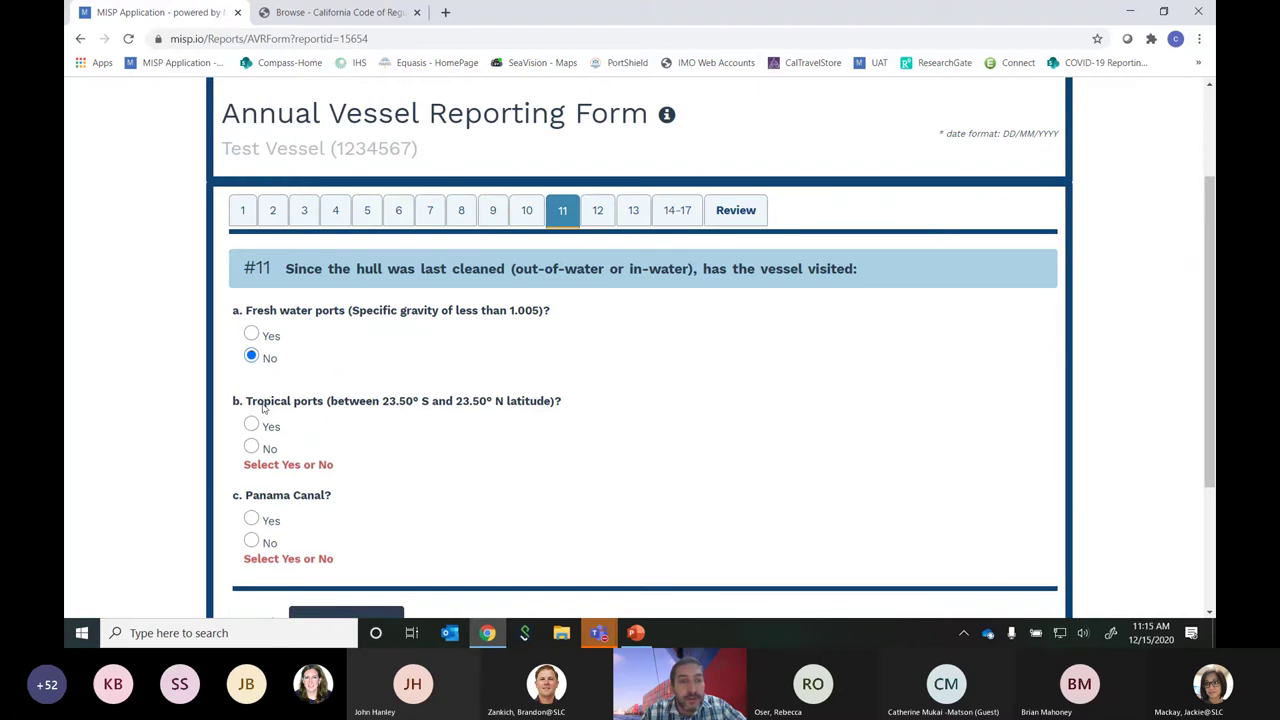
left_click(251, 334)
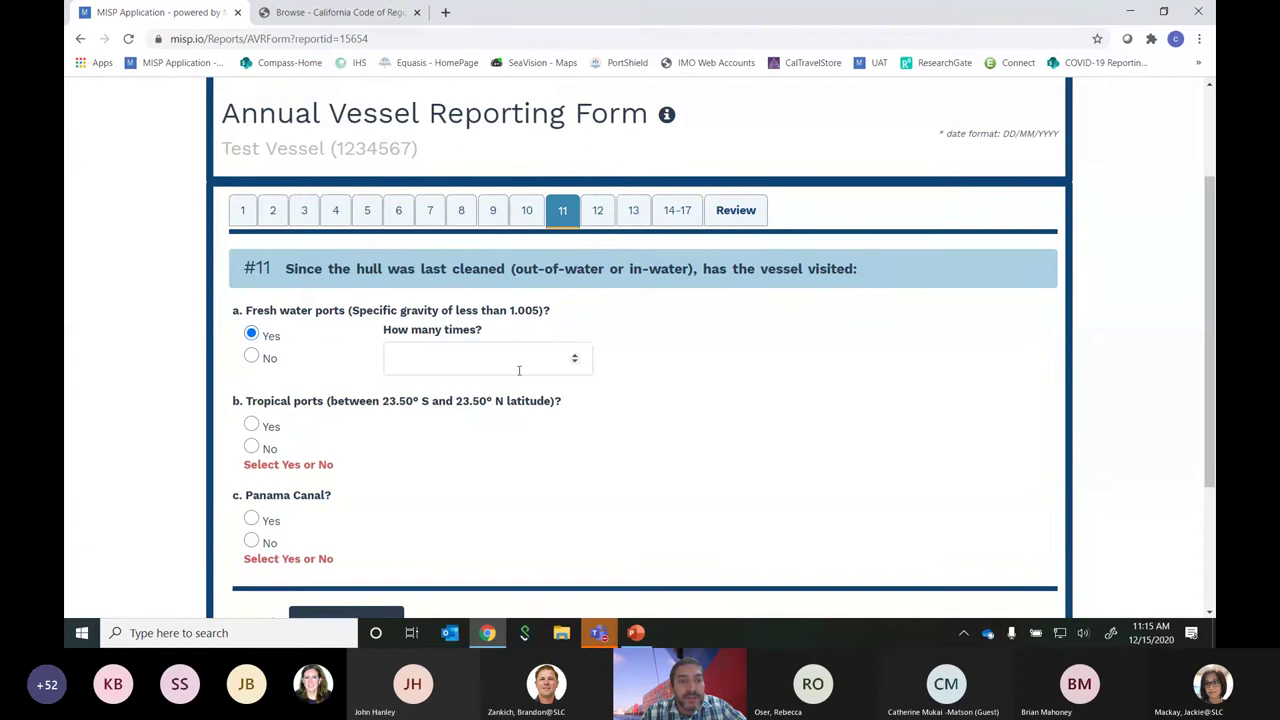
left_click(516, 354)
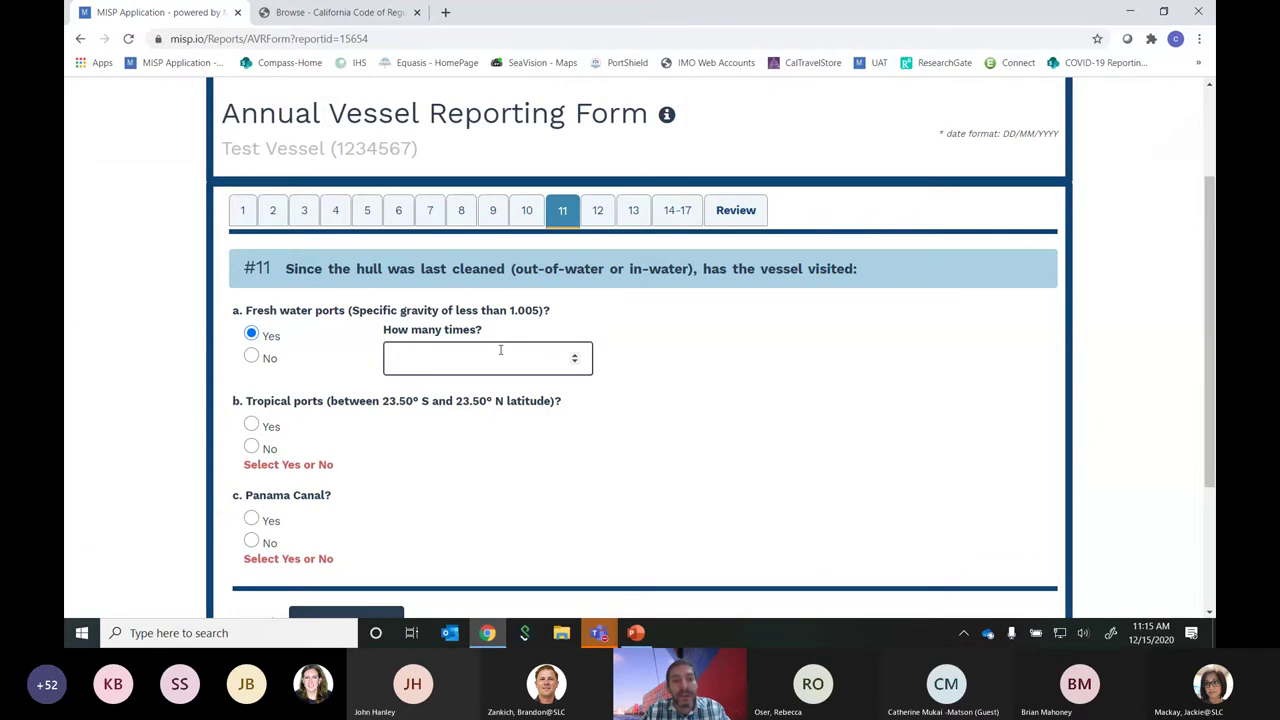
left_click(252, 423)
left_click(428, 440)
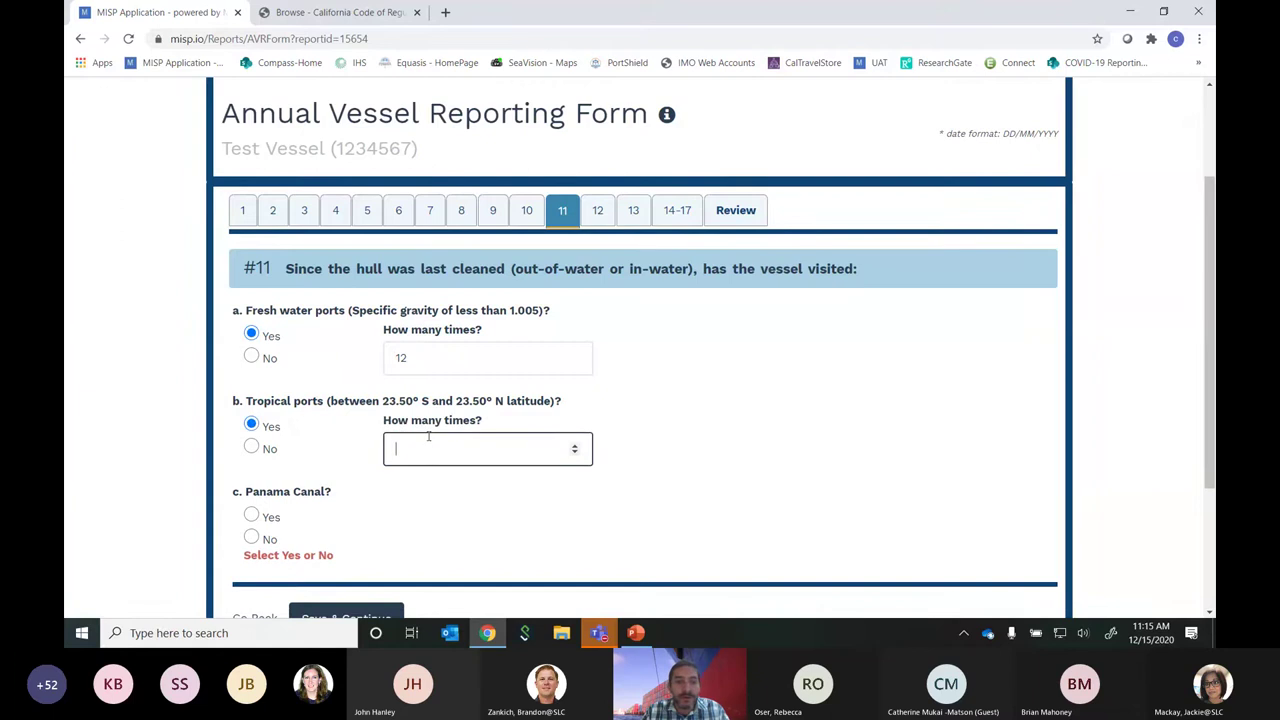
left_click(250, 516)
left_click(429, 530)
type("2")
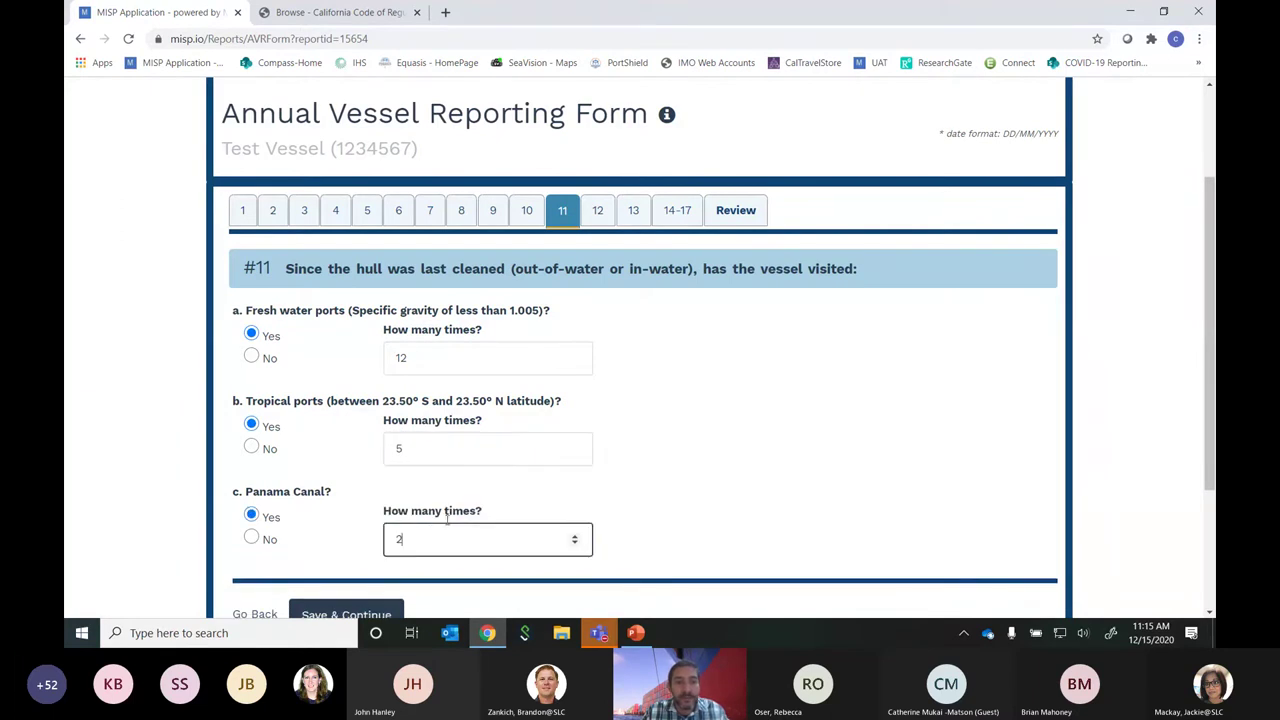
scroll(490, 494, "down", 1)
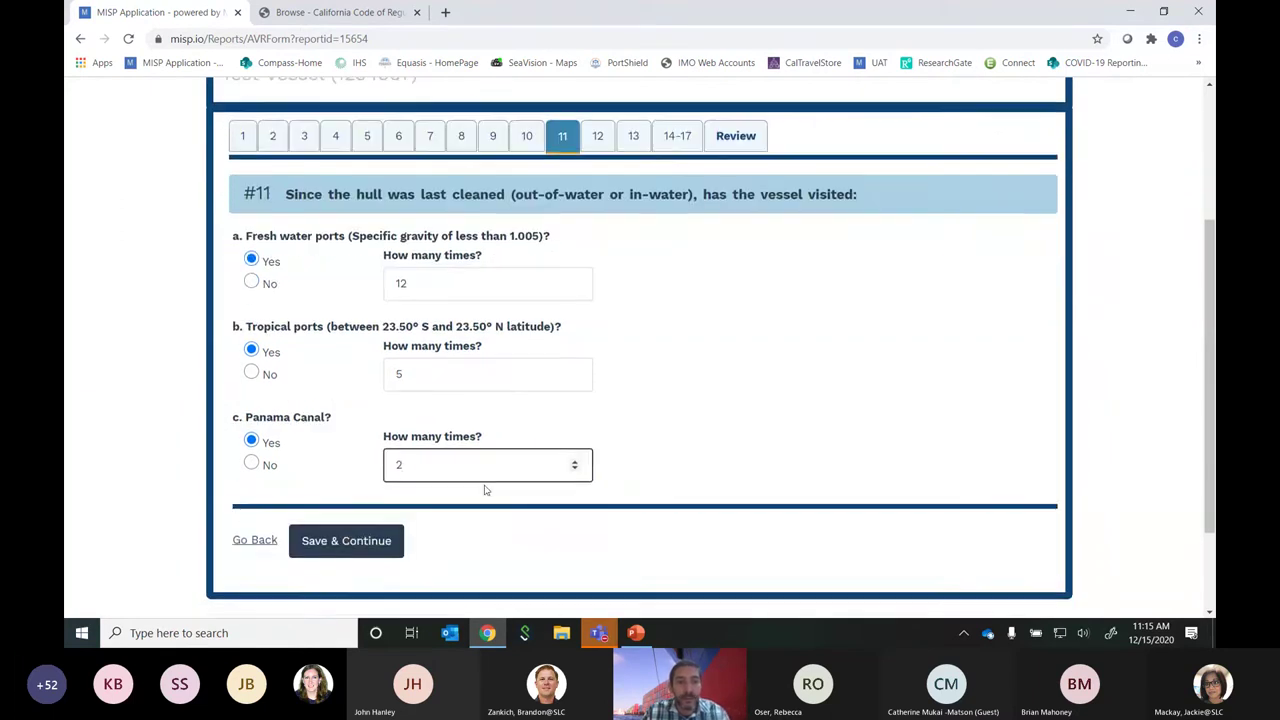
left_click(346, 540)
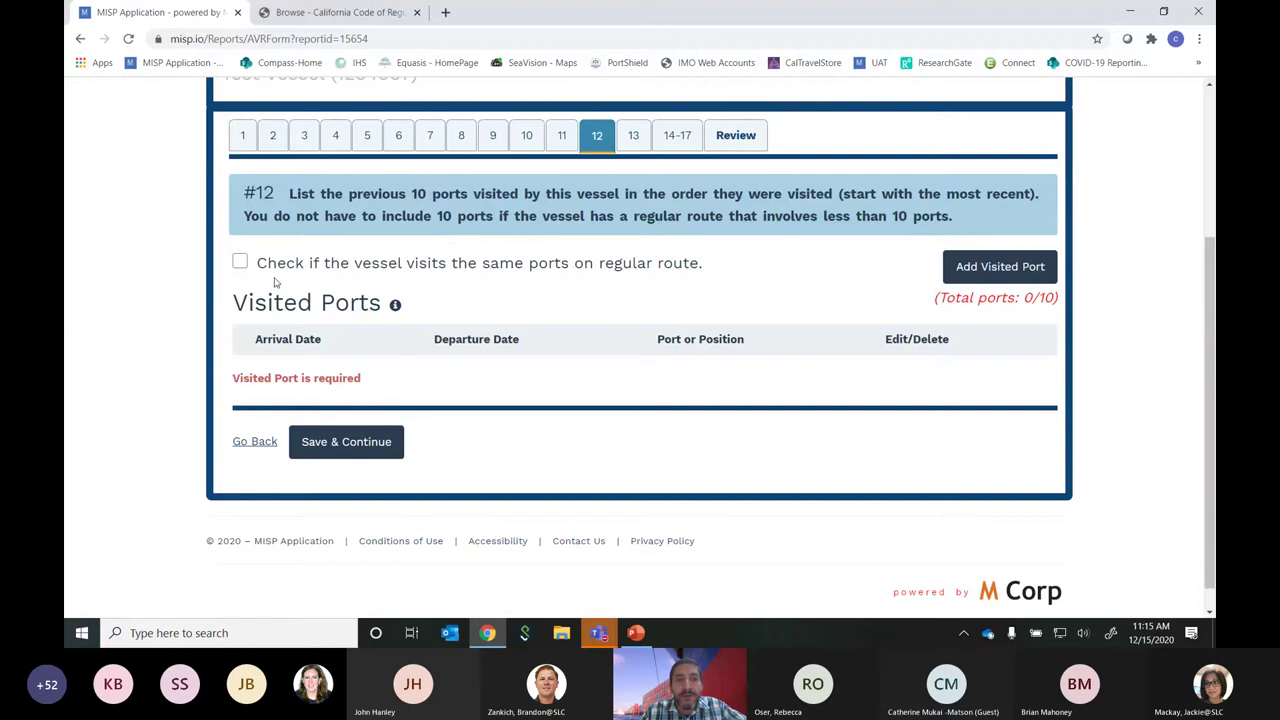
Mark on question 12 that the vessel visits the same ports on a regular route, and start a visited port entry
left_click(241, 263)
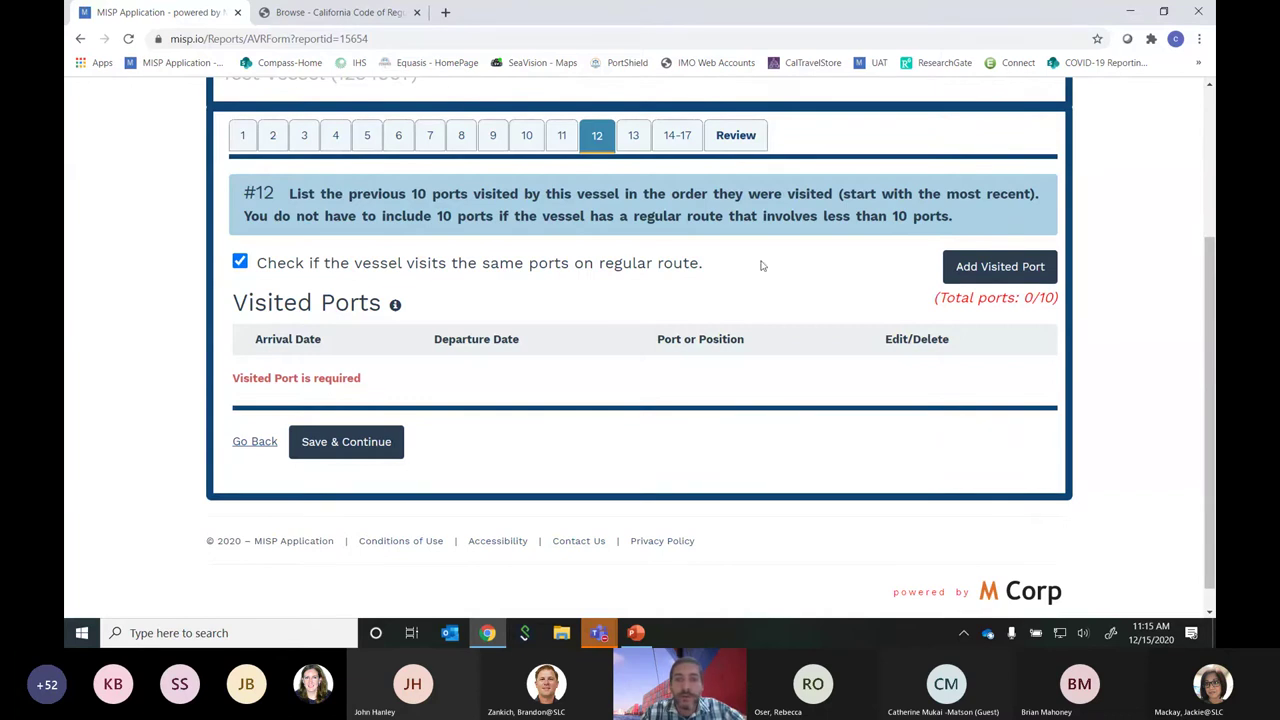
left_click(1003, 270)
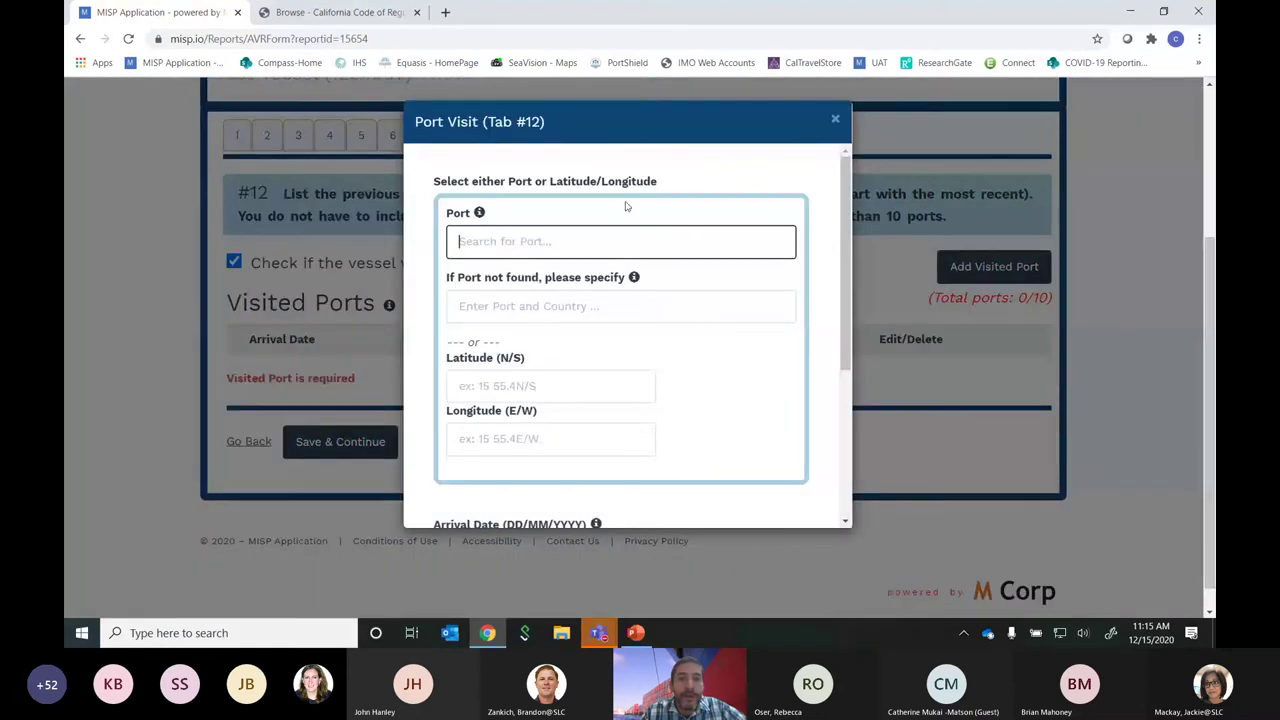
Add and save a Seattle-USA port visit from 01/11/2020 to 03/11/2020
type("se")
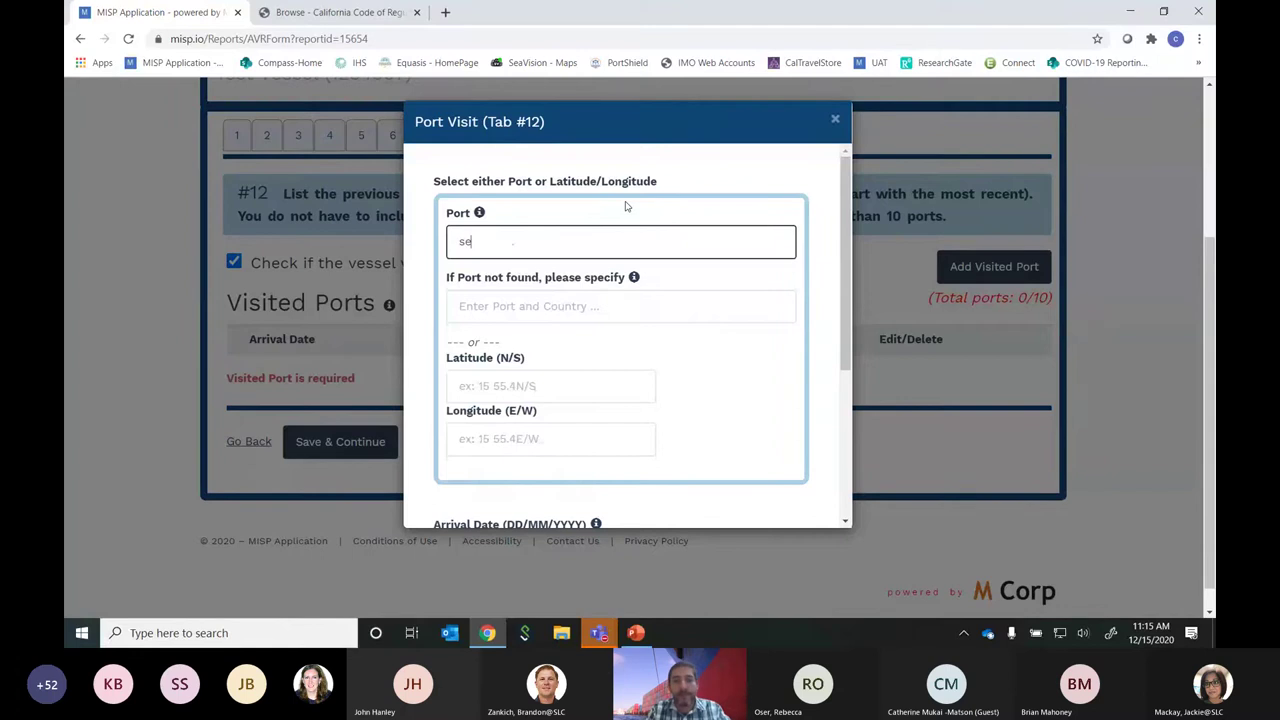
type("a")
key("Return")
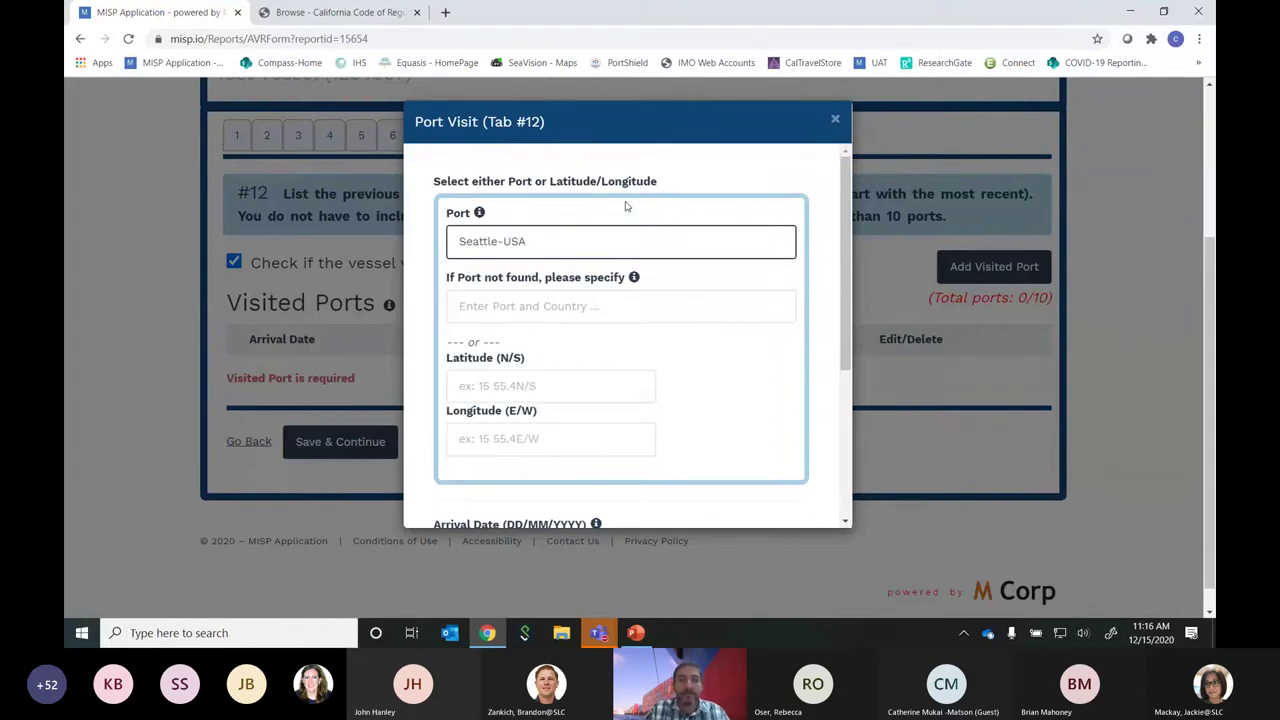
scroll(557, 312, "down", 3)
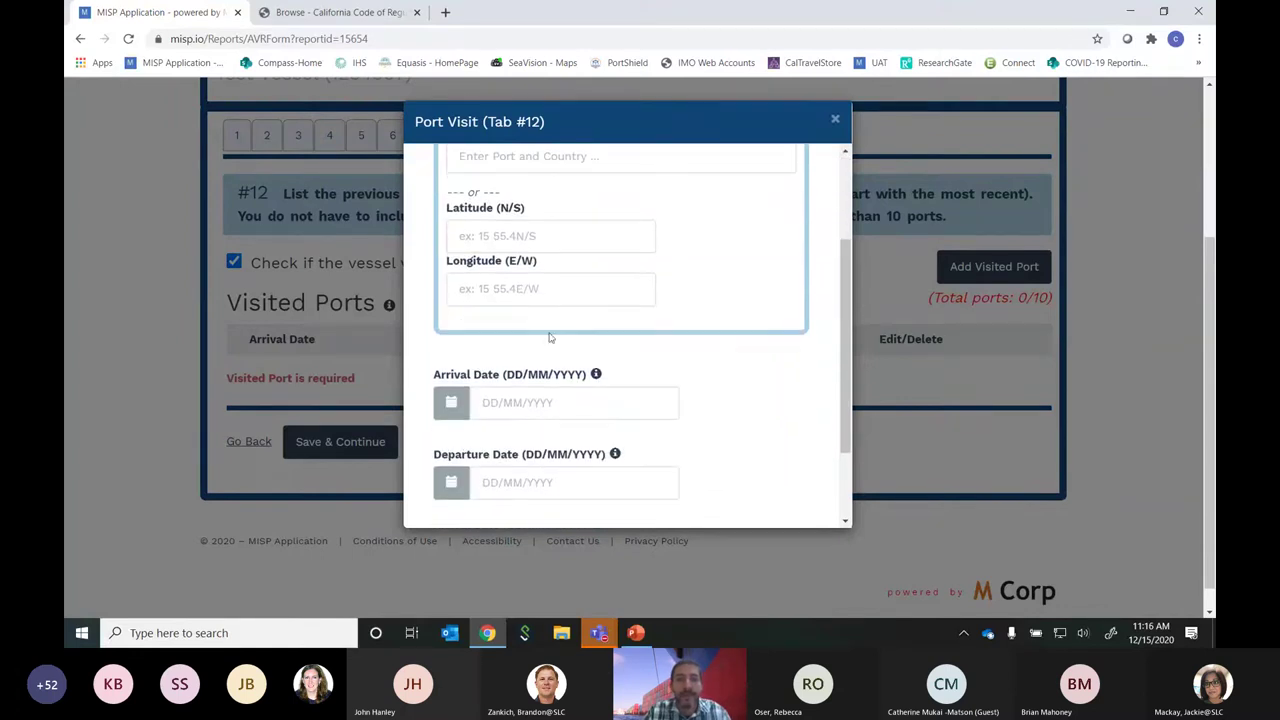
left_click(533, 405)
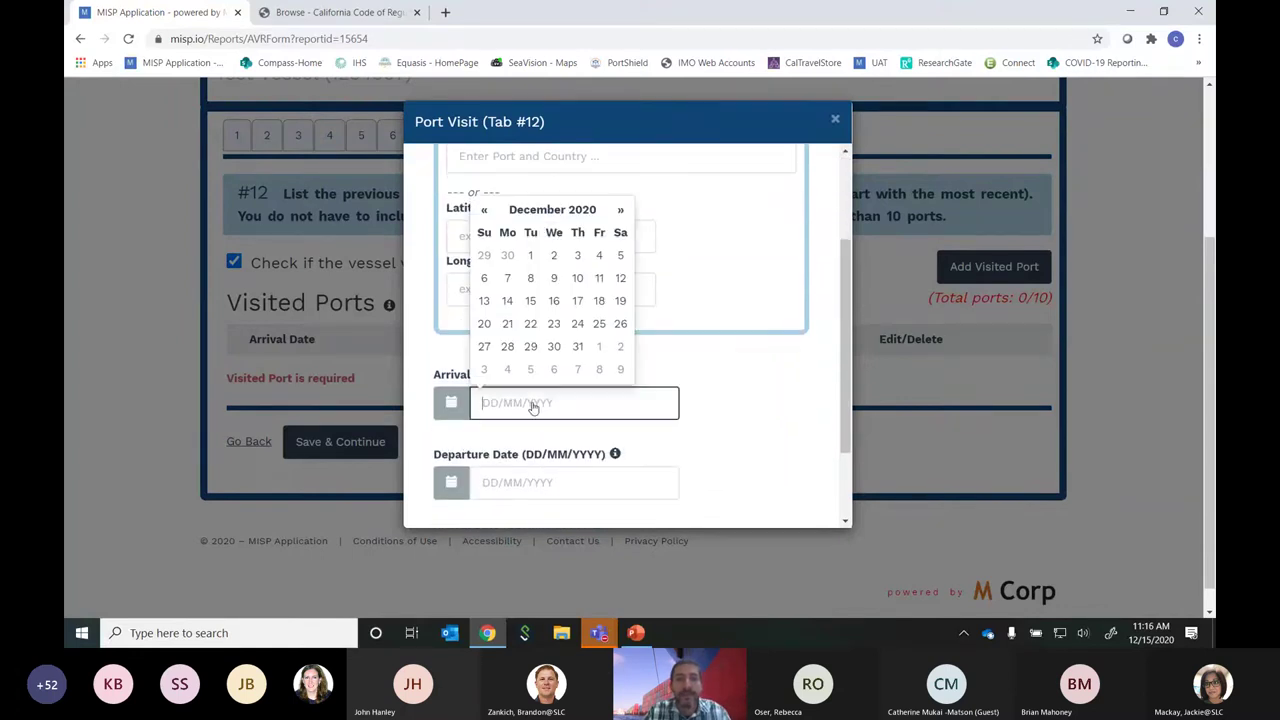
left_click(484, 211)
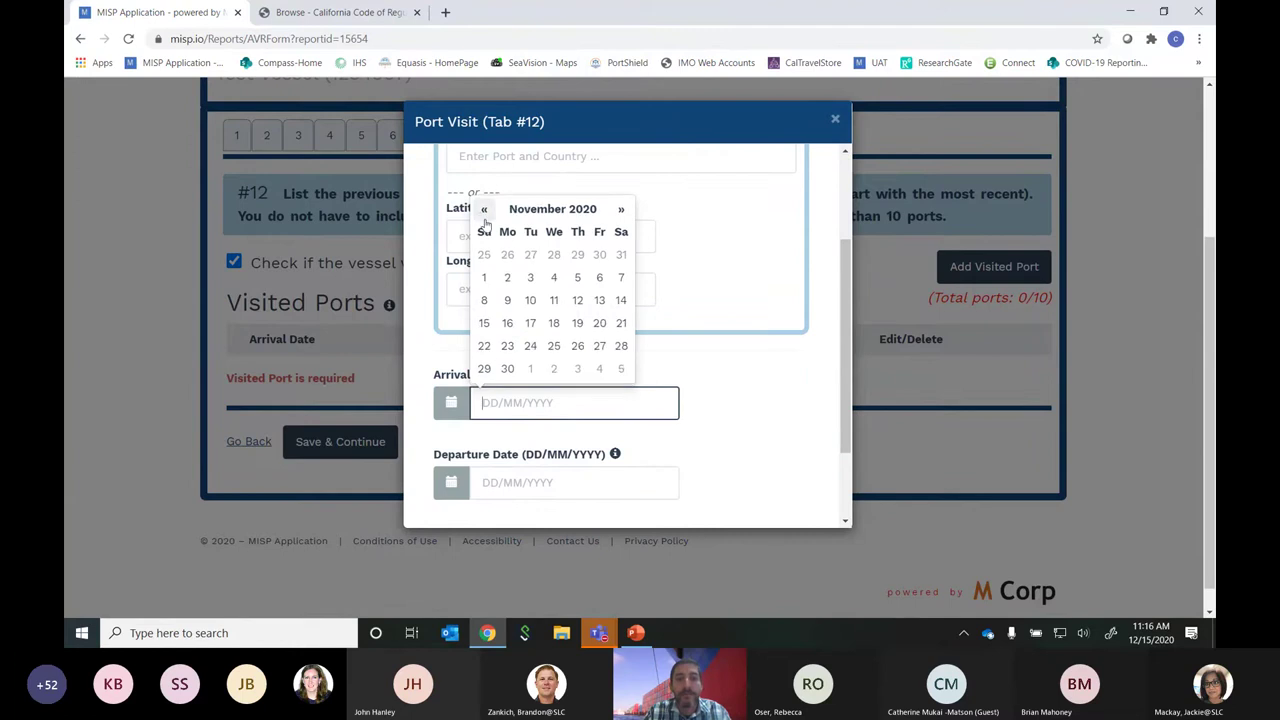
left_click(485, 278)
left_click(537, 485)
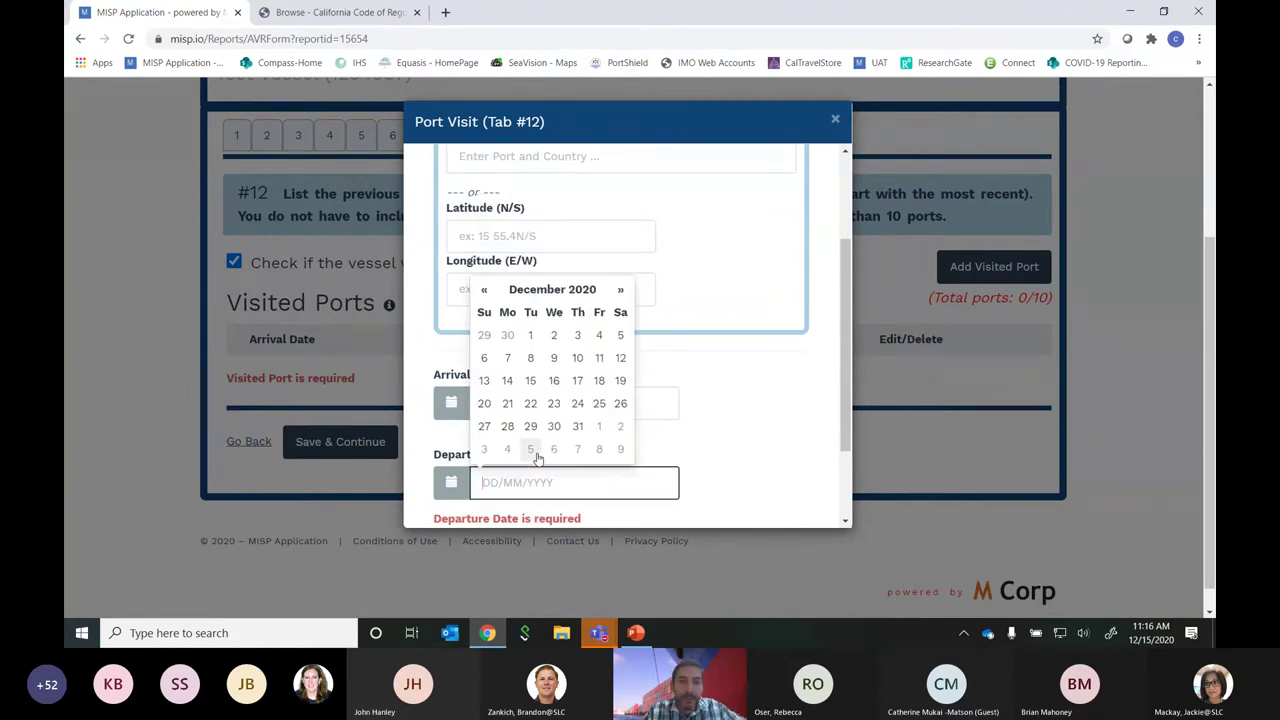
left_click(484, 289)
left_click(533, 358)
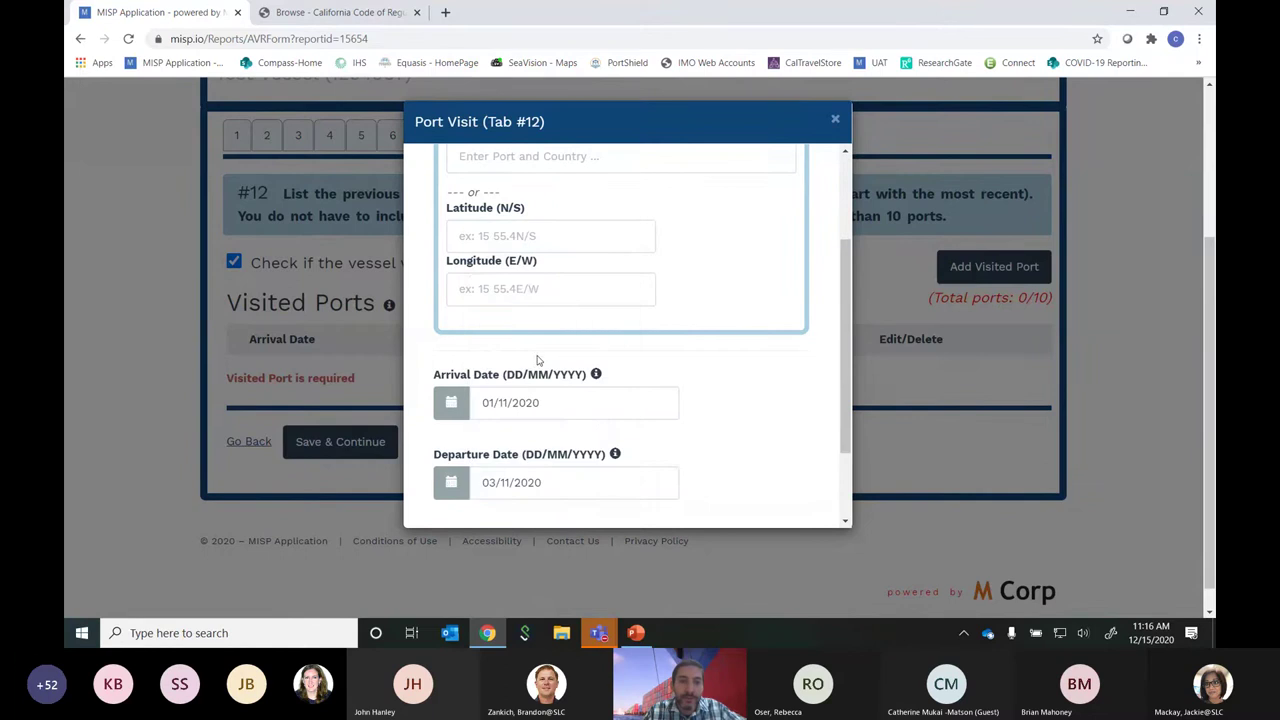
scroll(650, 438, "down", 2)
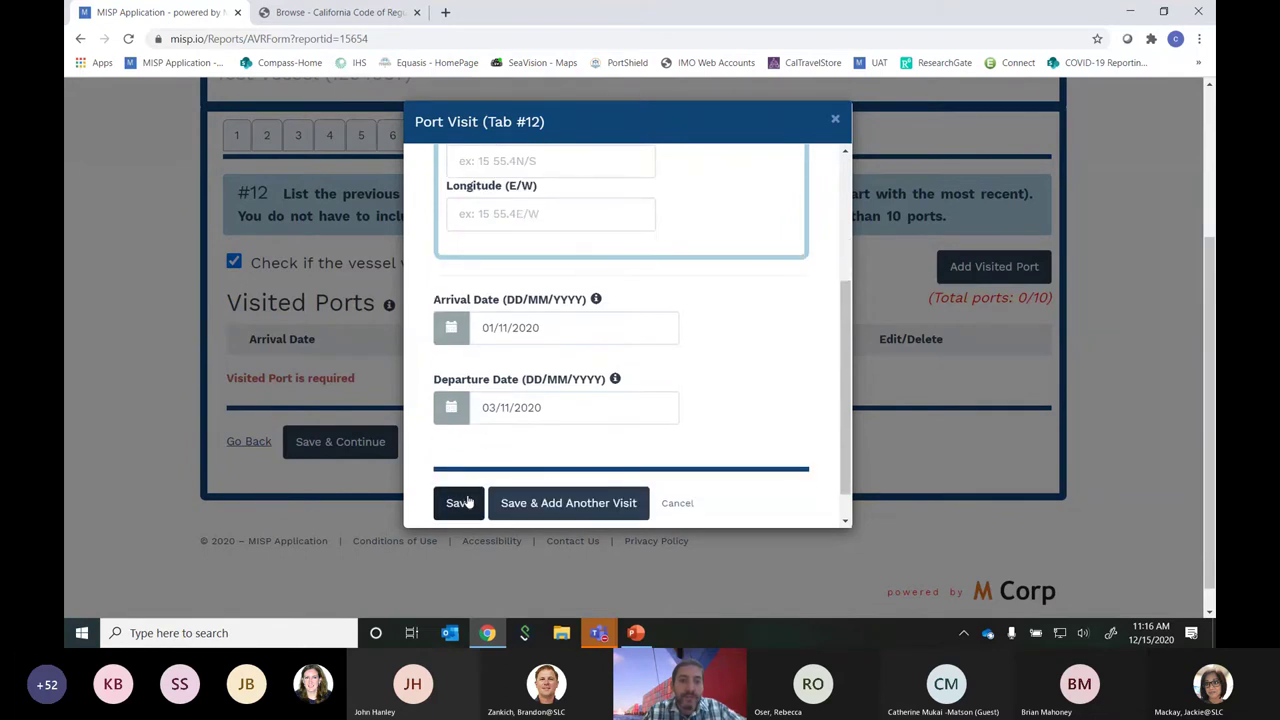
left_click(581, 511)
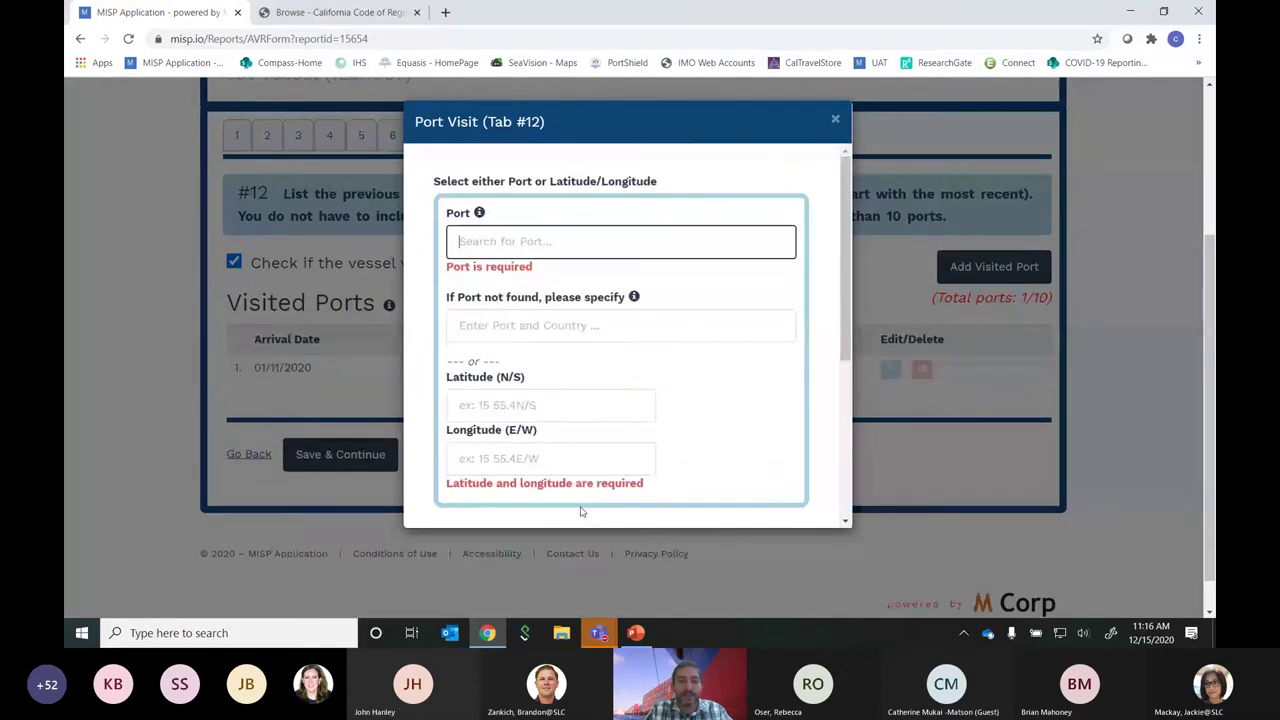
Enter a Portland (Oregon)-USA visit arriving 08/11/2020 and departing 12/11/2020
type("por")
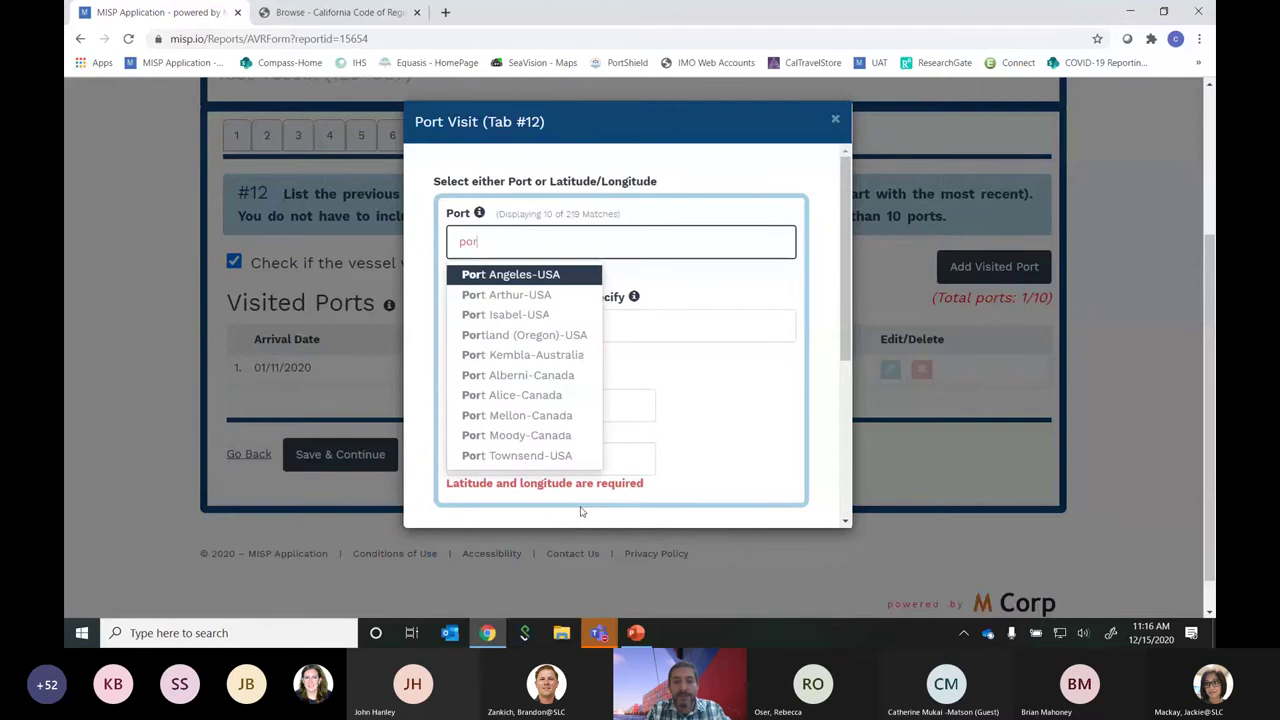
type("tla")
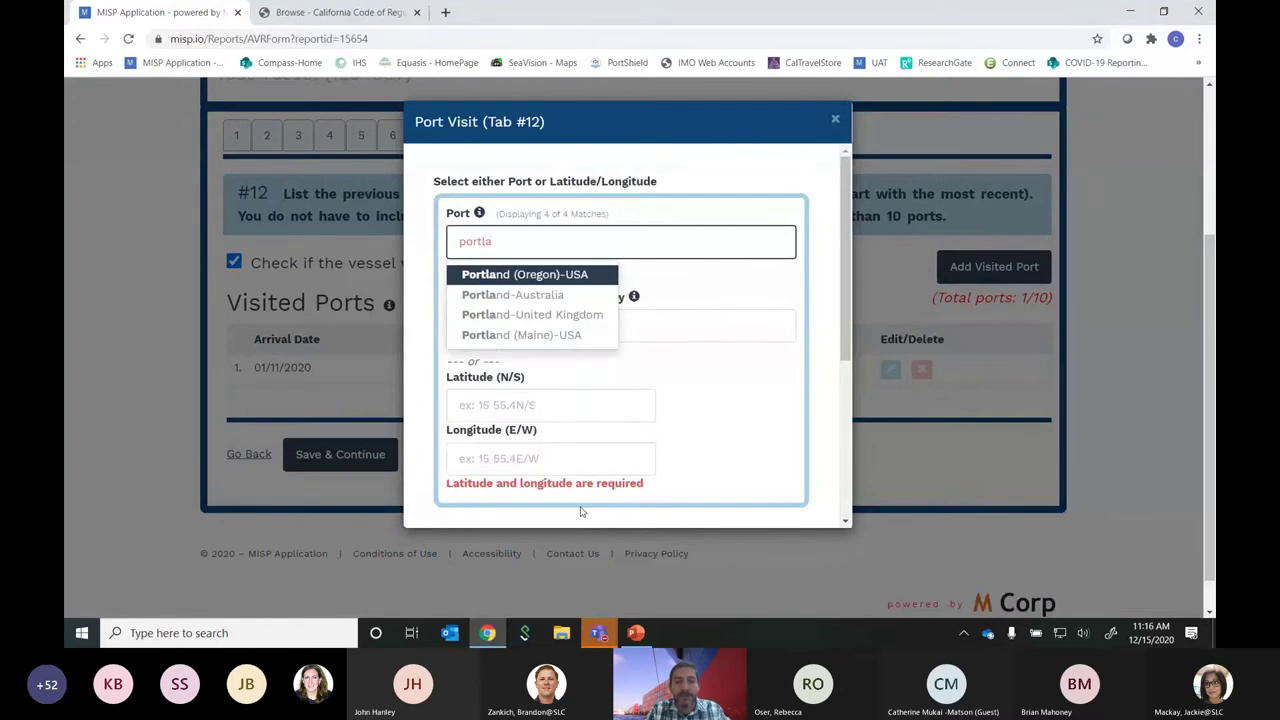
key("Return")
scroll(573, 386, "down", 2)
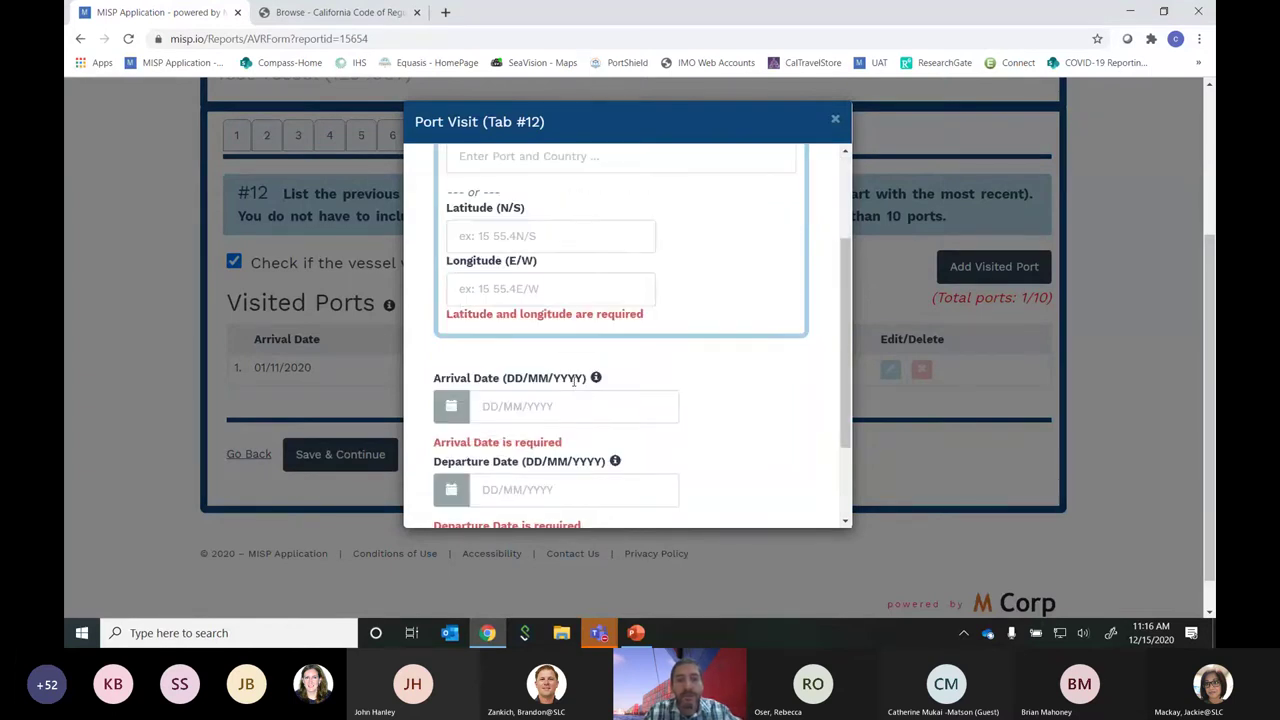
left_click(565, 415)
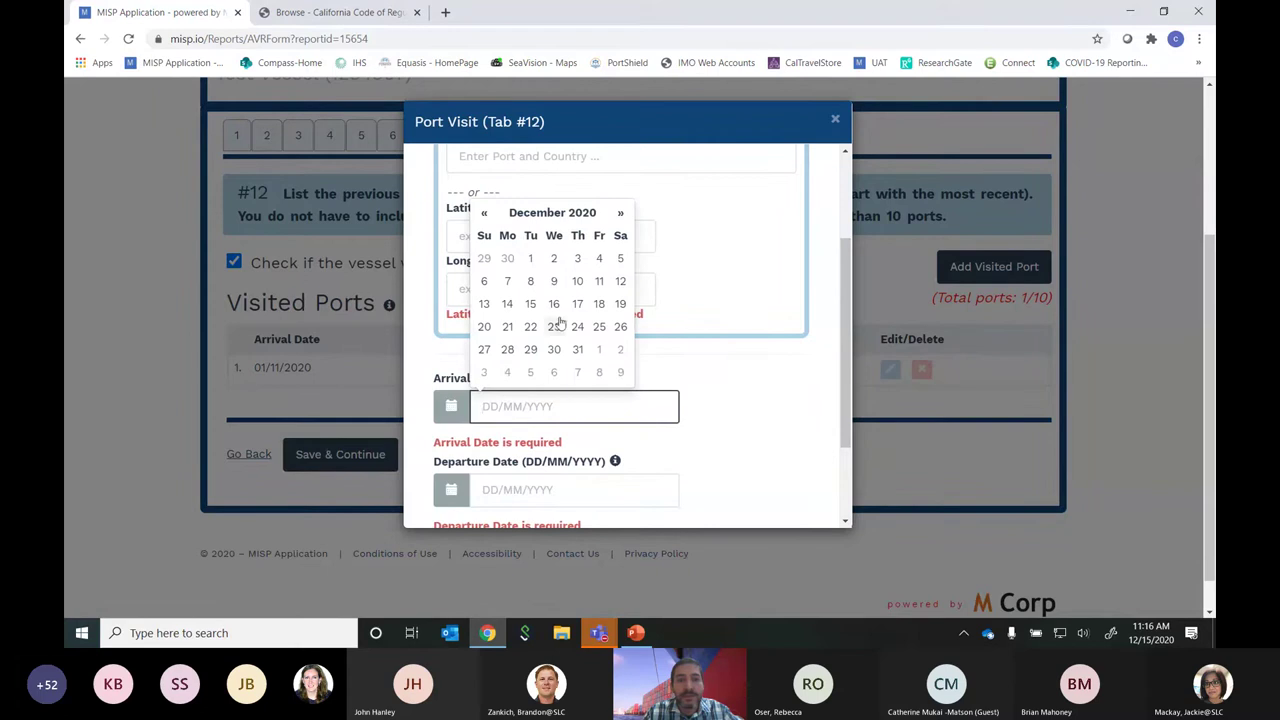
left_click(485, 216)
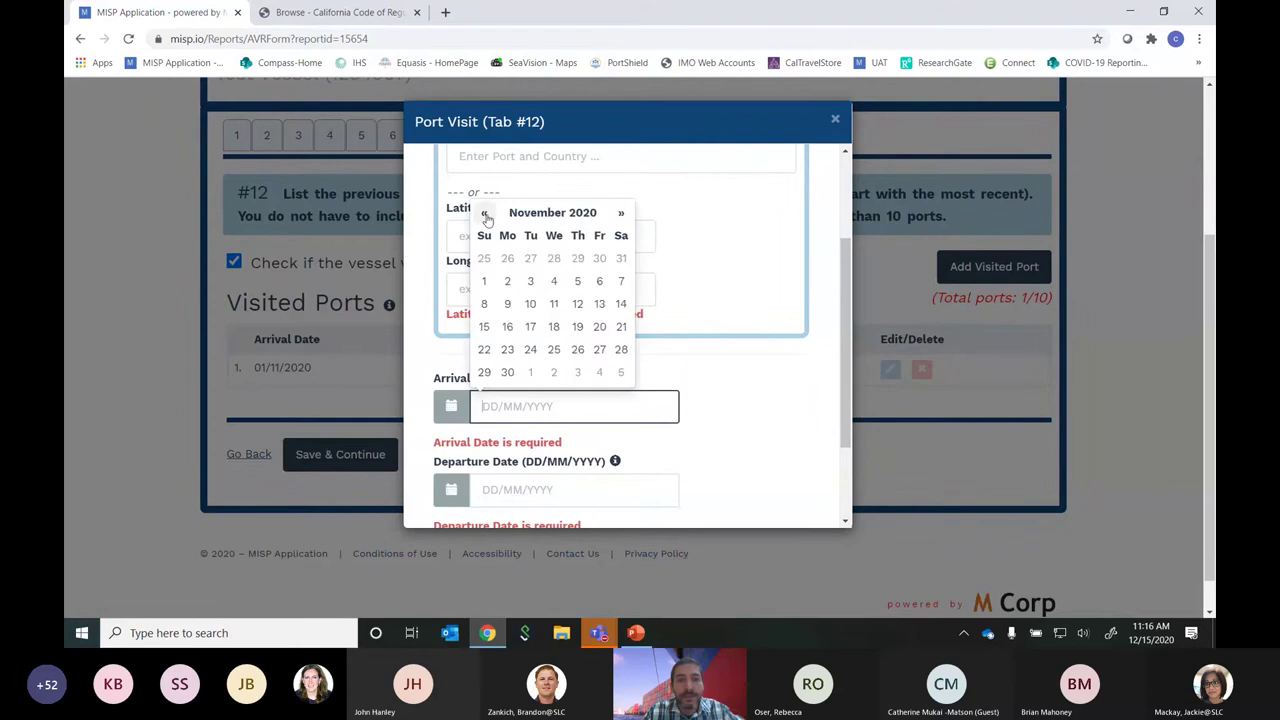
left_click(486, 303)
left_click(499, 482)
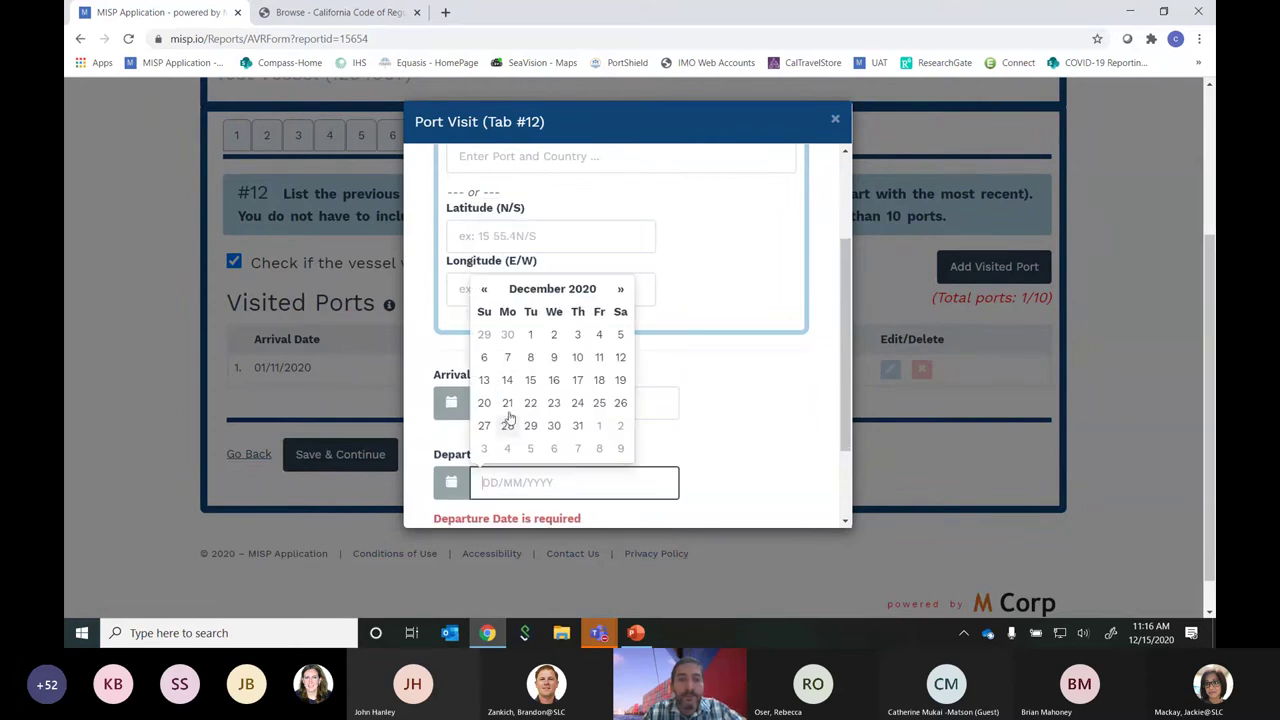
left_click(486, 289)
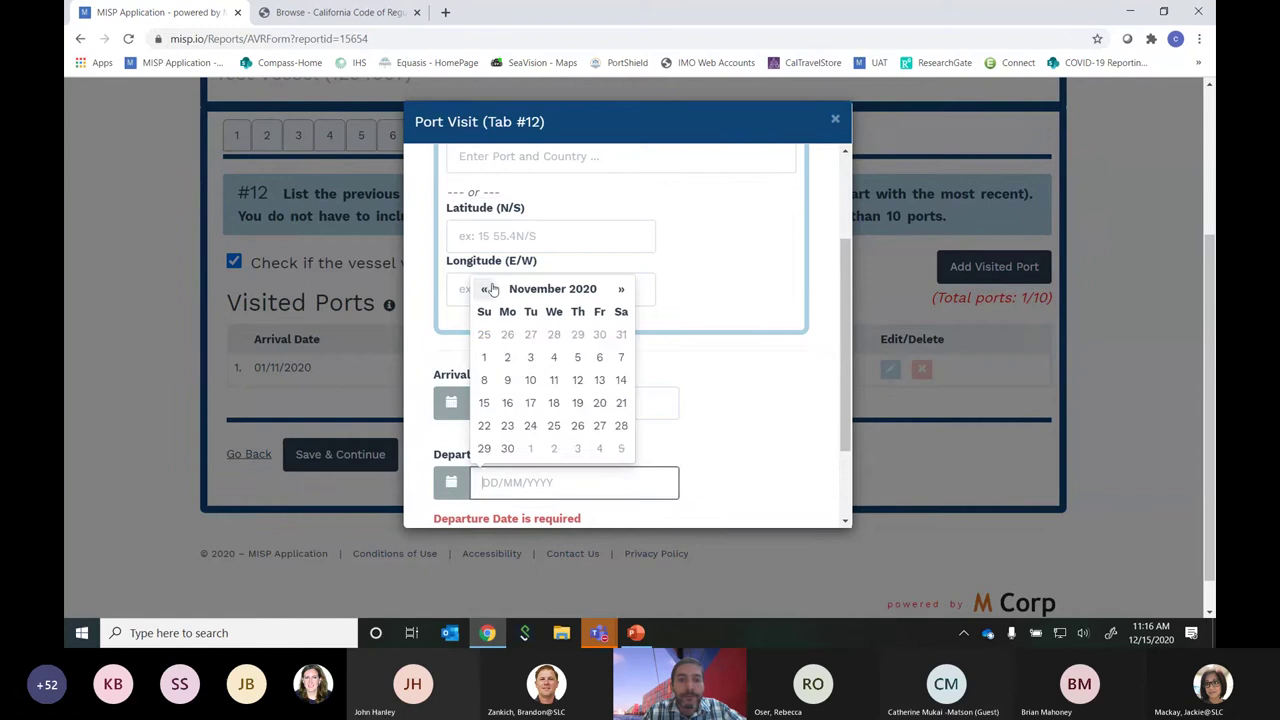
left_click(578, 381)
scroll(728, 420, "down", 2)
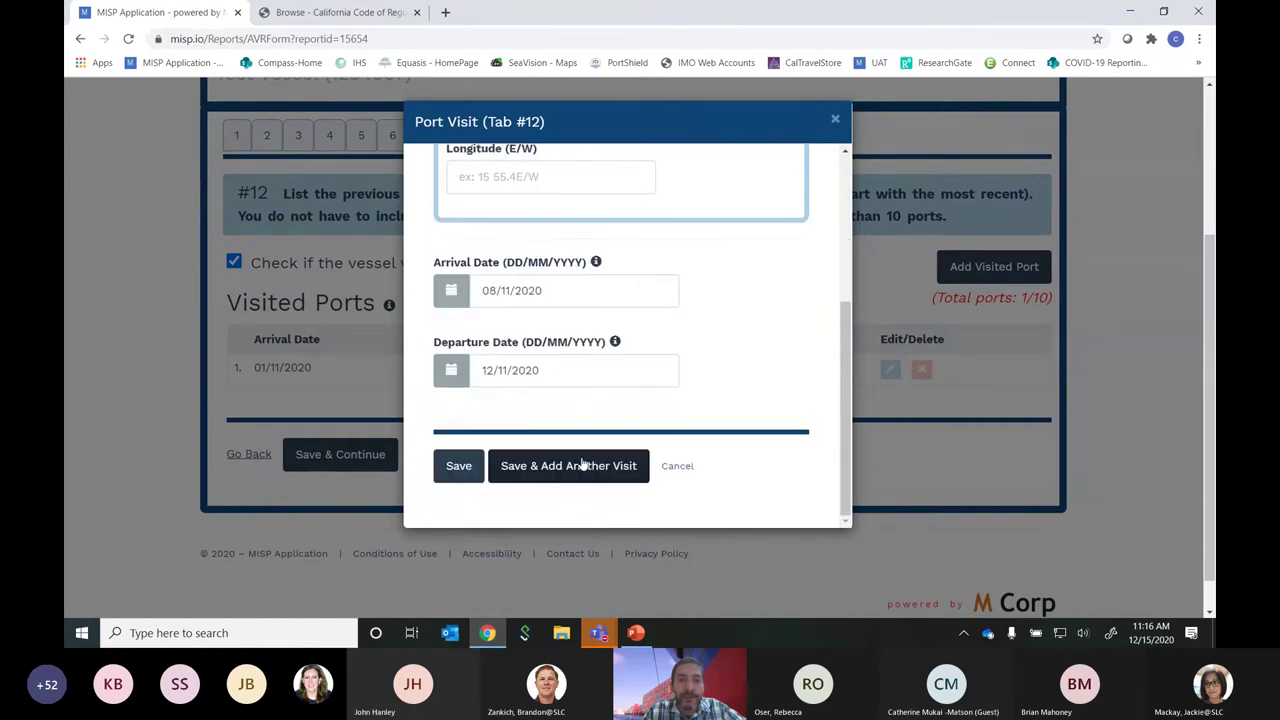
Save the Portland visit and add Oakland-USA from 01/12/2020 to 04/12/2020
left_click(571, 467)
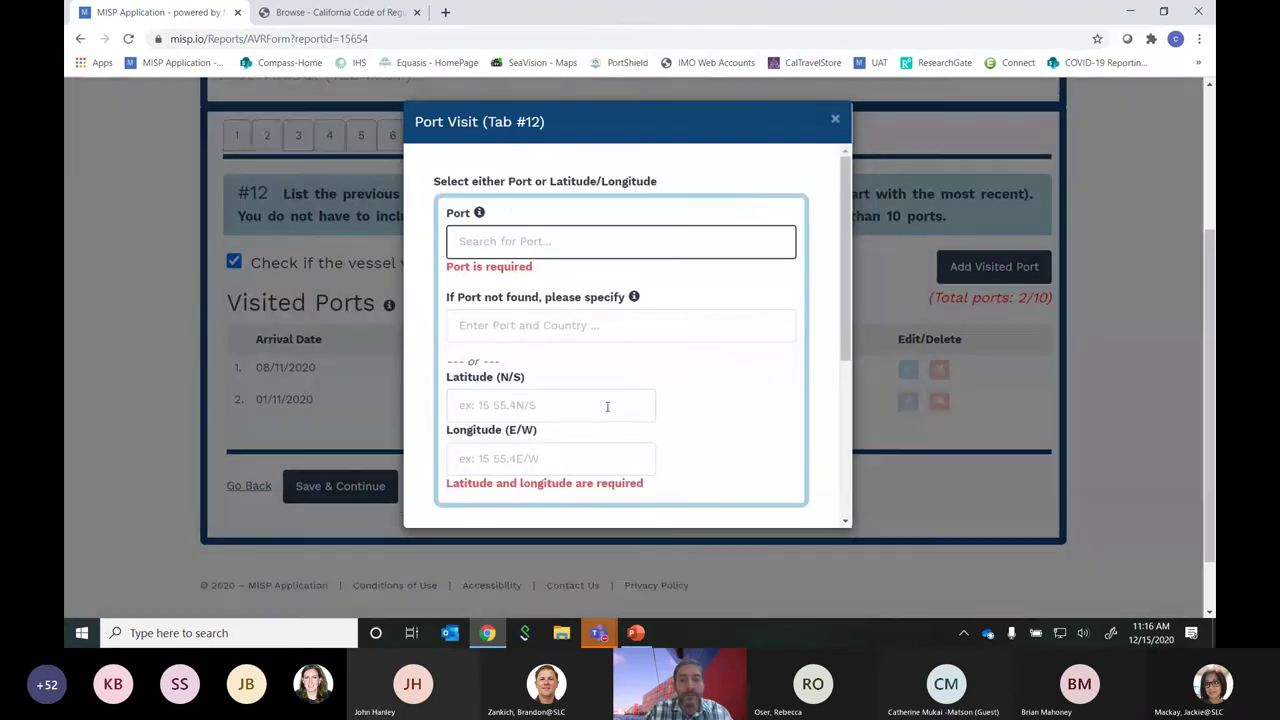
type("oakla")
key("Return")
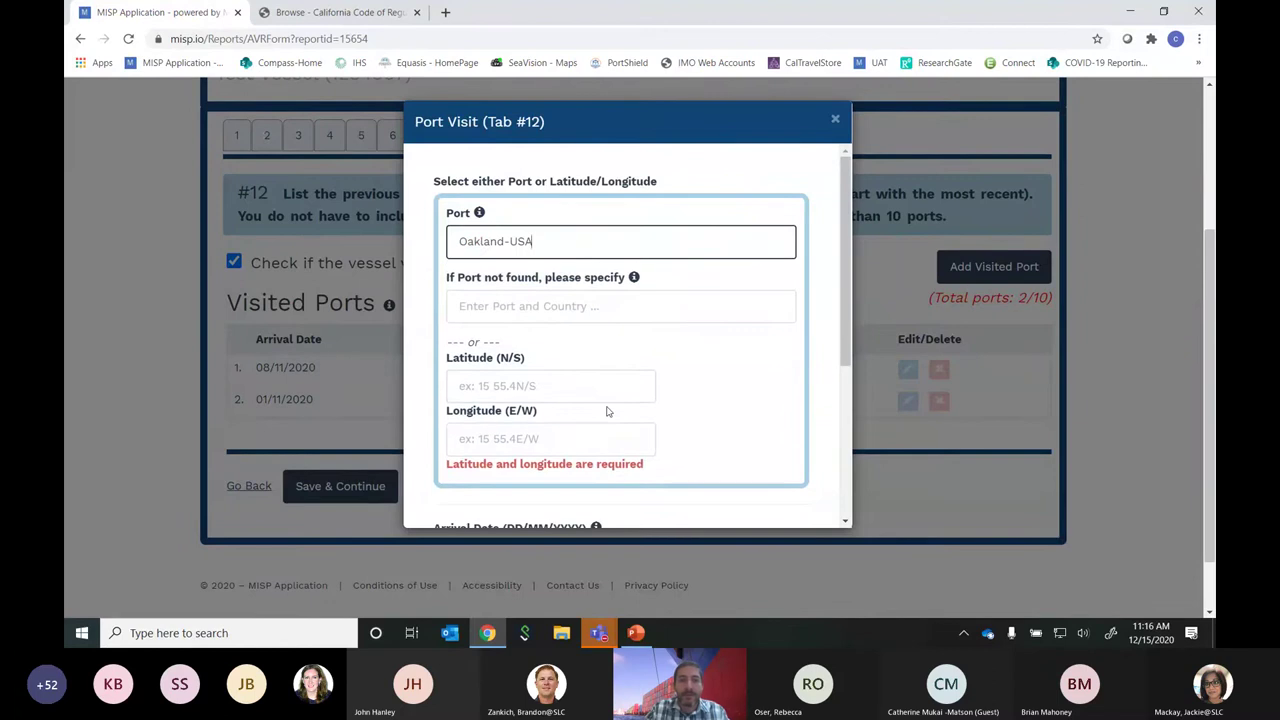
scroll(606, 410, "down", 2)
left_click(580, 414)
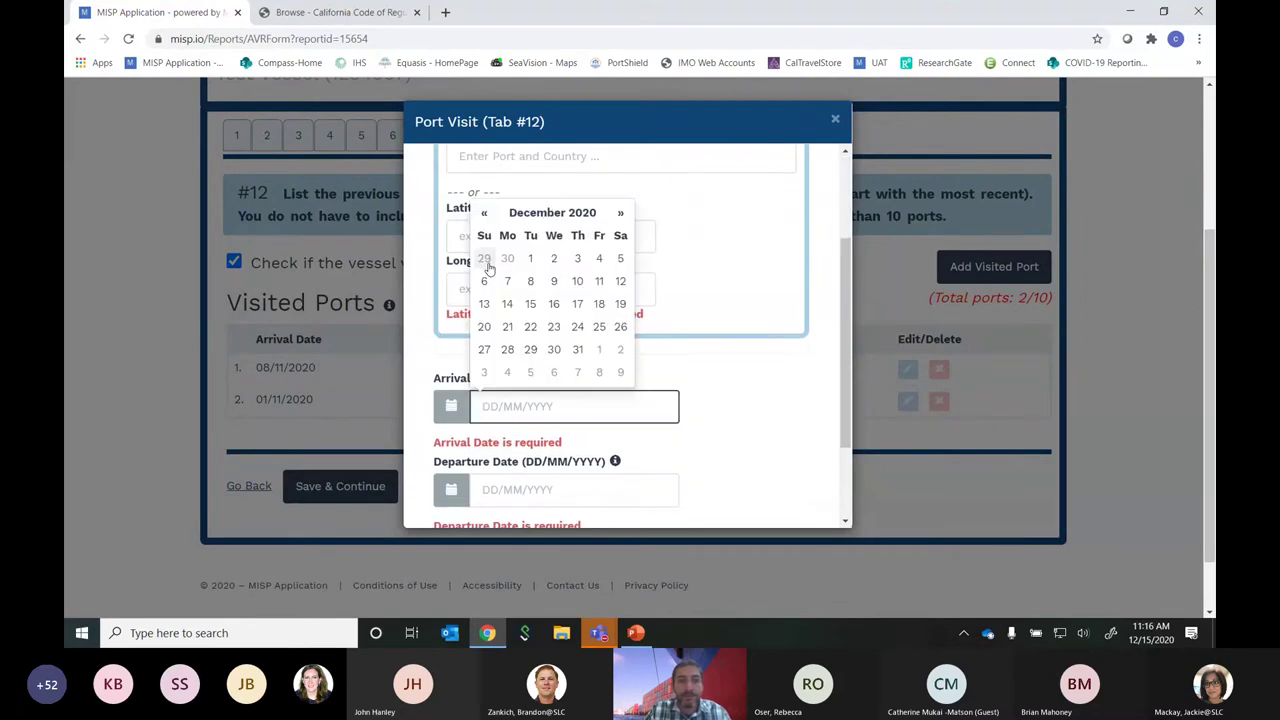
left_click(553, 260)
left_click(571, 483)
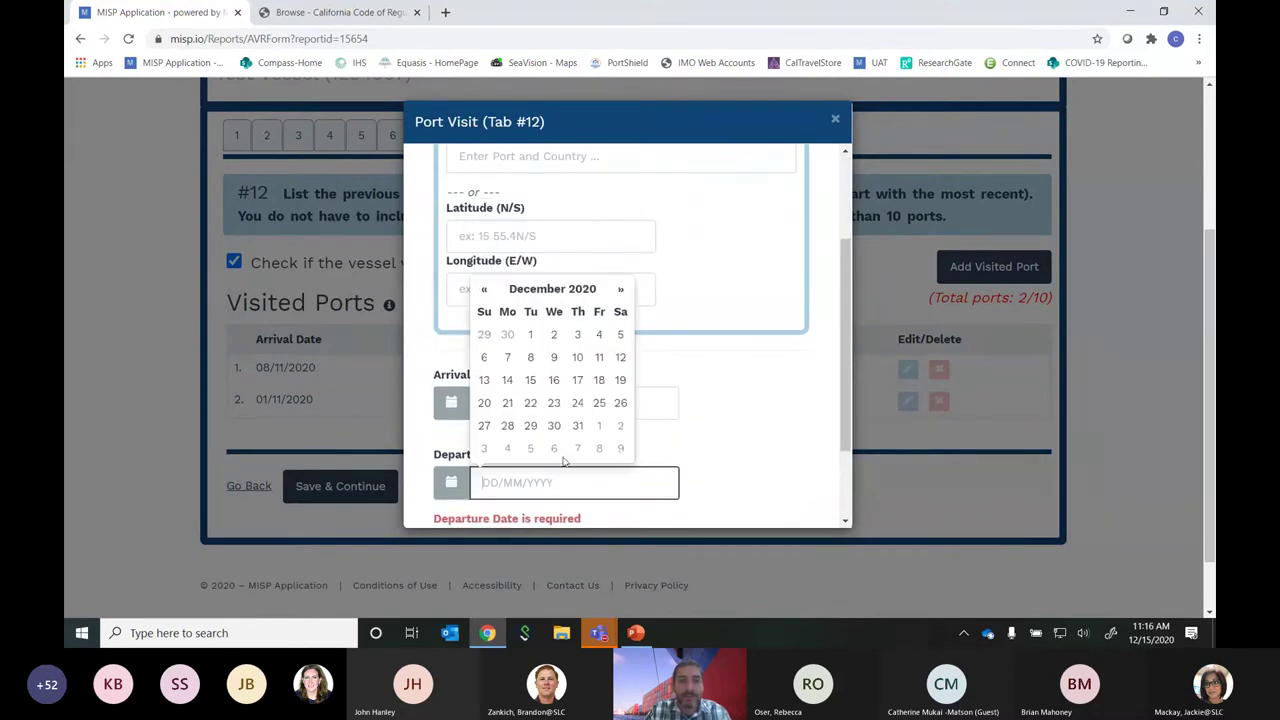
left_click(599, 334)
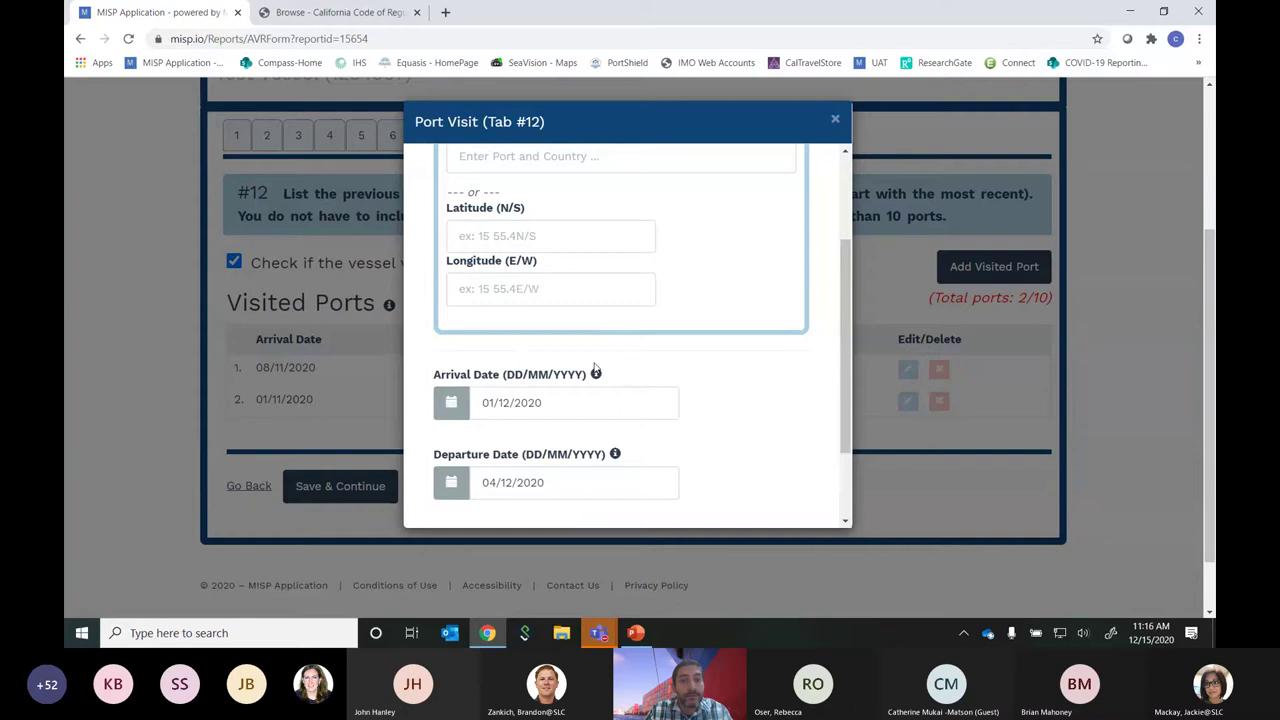
scroll(590, 440, "down", 2)
left_click(580, 462)
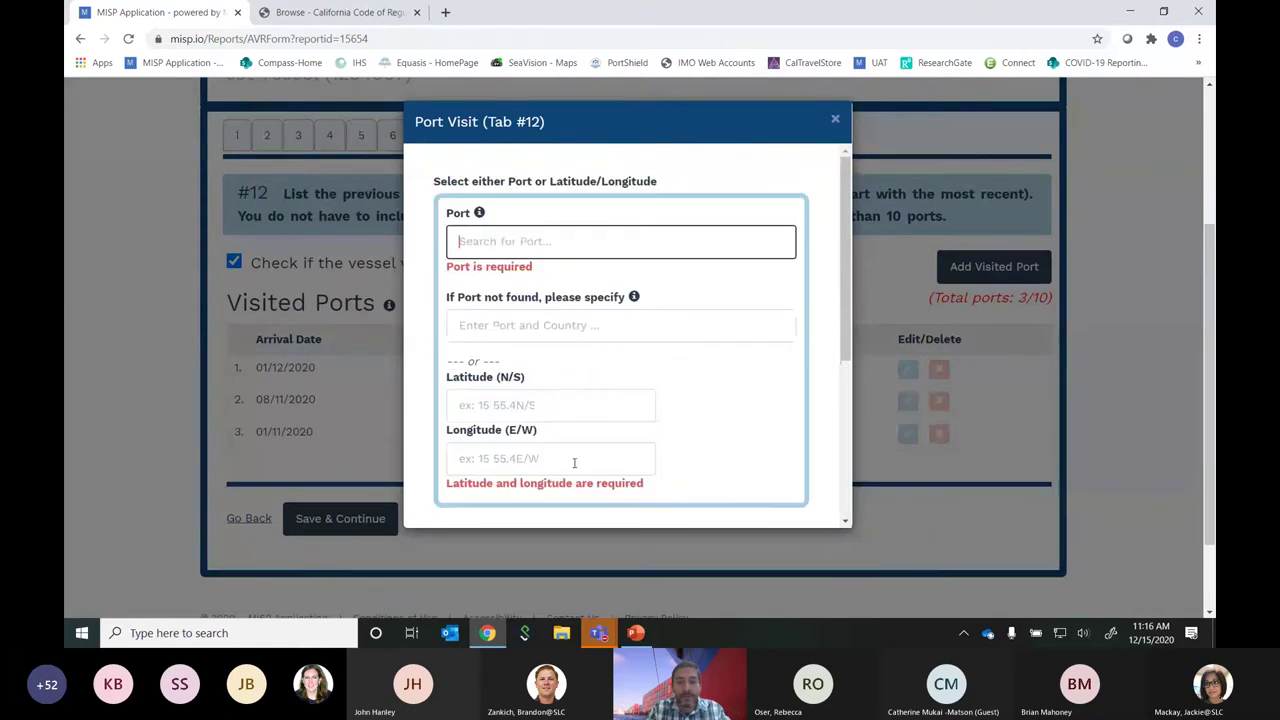
Add and save a Los Angeles/Long Beach-USA visit from 09/12/2020 to 11/12/2020
type("los an")
key("Return")
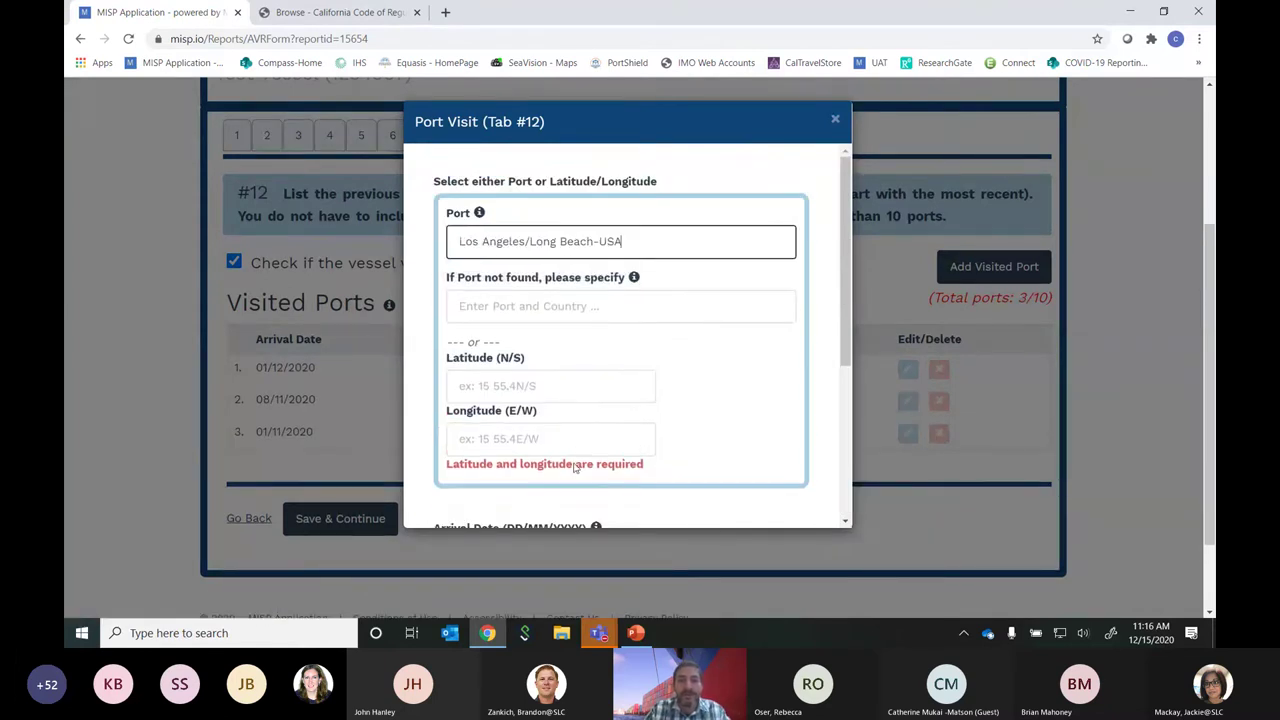
scroll(575, 467, "down", 1)
left_click(531, 484)
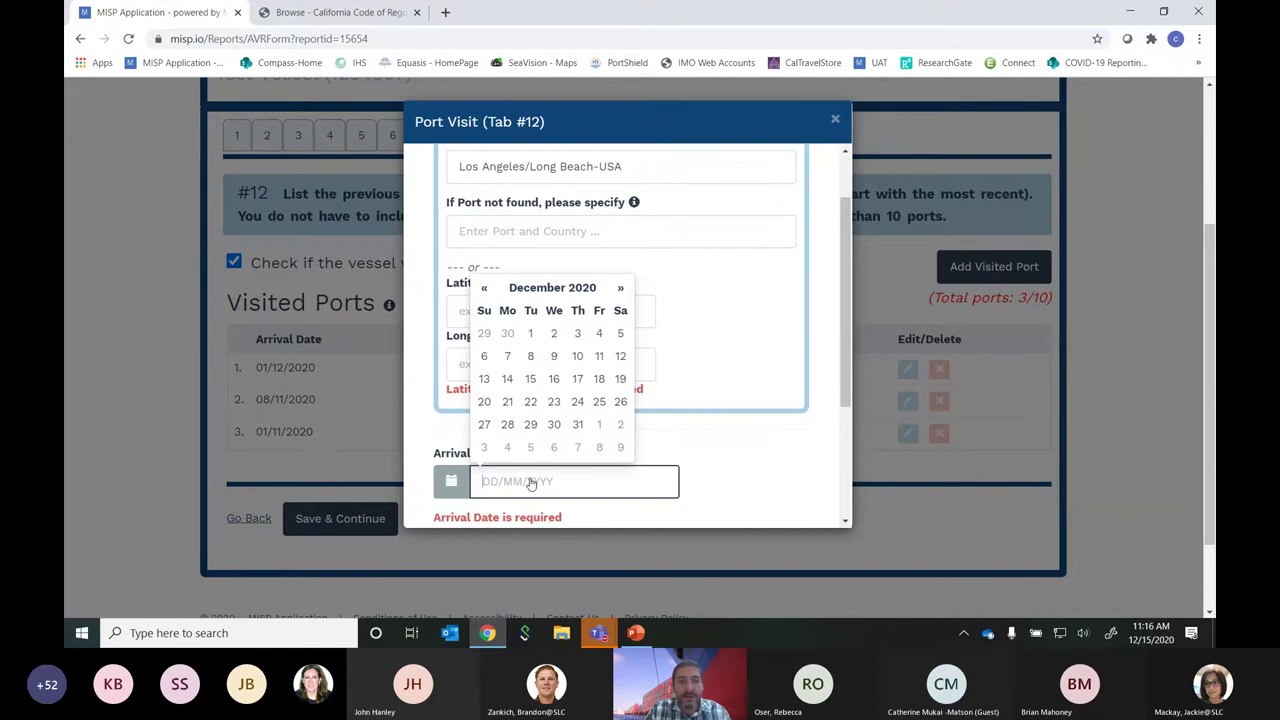
left_click(550, 356)
scroll(578, 421, "down", 2)
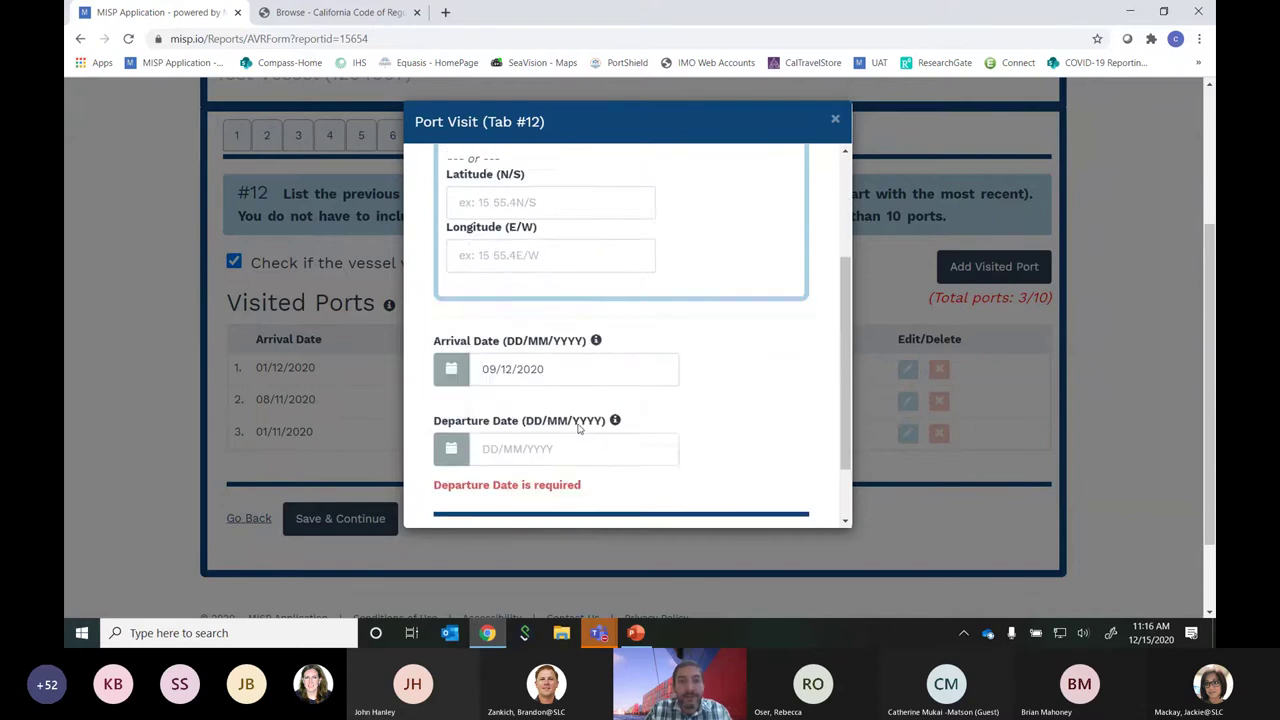
left_click(575, 418)
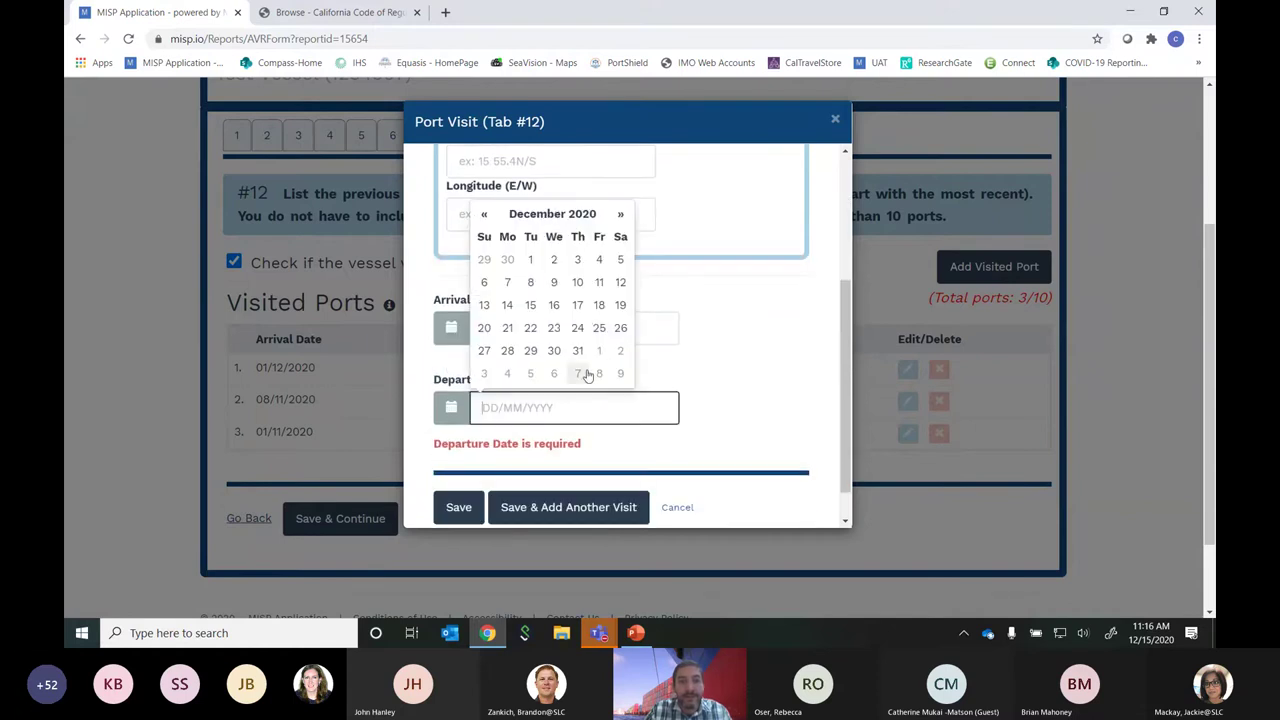
left_click(600, 280)
scroll(543, 466, "down", 1)
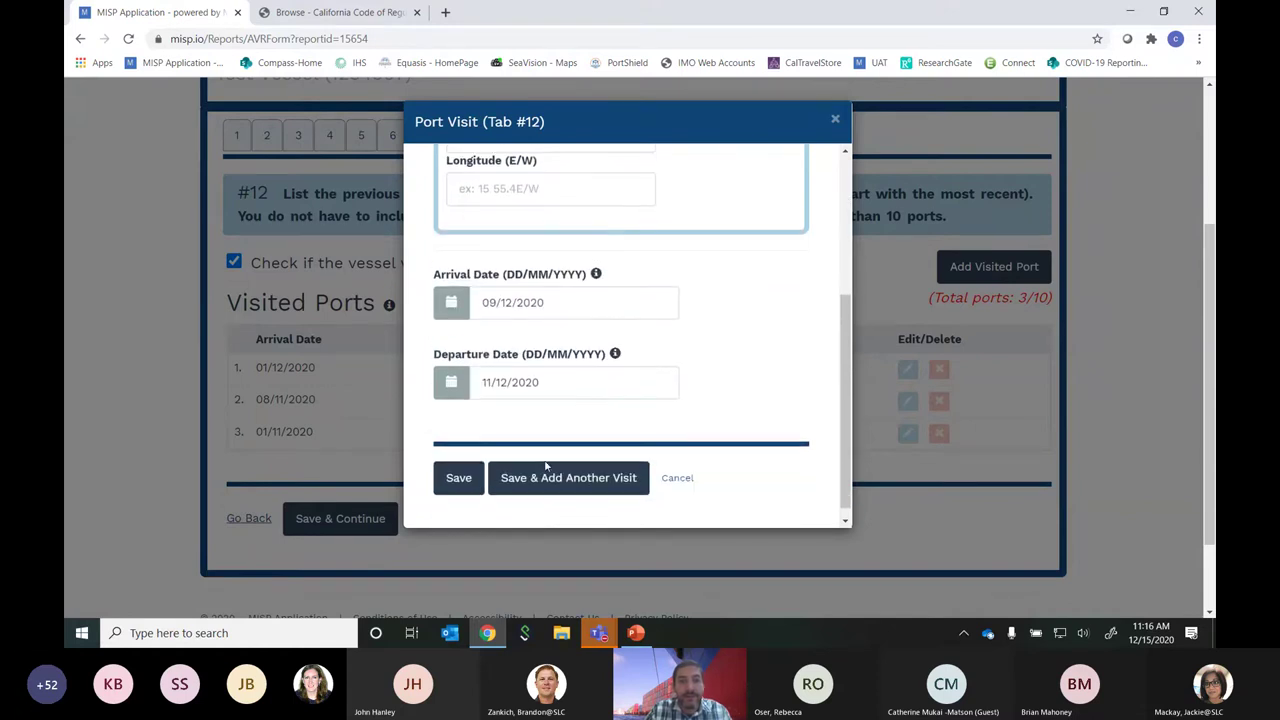
left_click(457, 467)
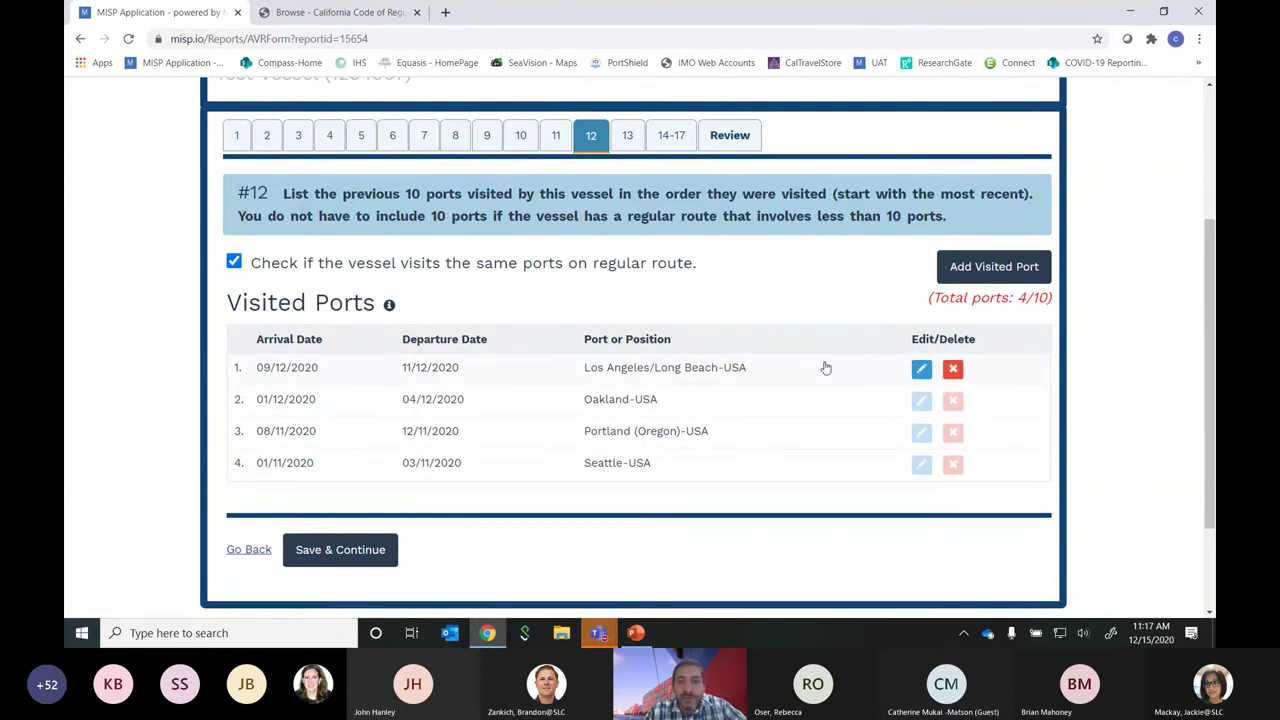
Reopen the Los Angeles/Long Beach visit, keep it unchanged, and save question 12 to continue
left_click(922, 370)
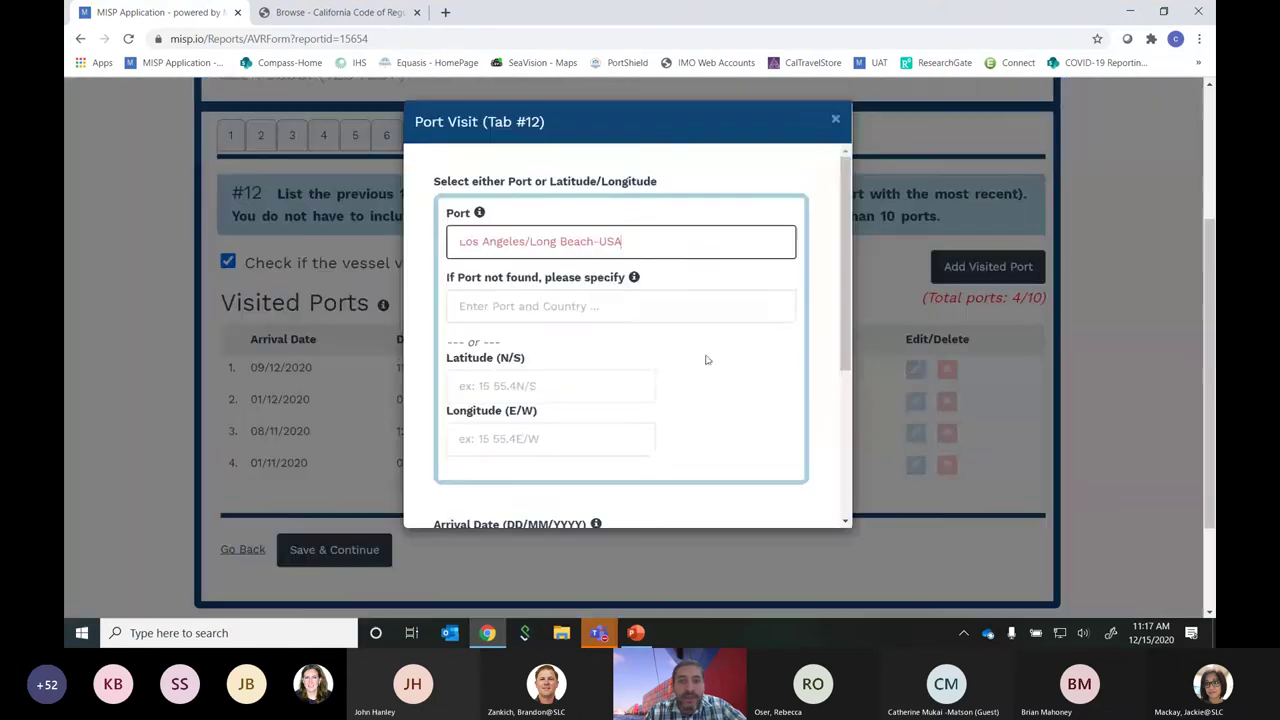
scroll(706, 357, "down", 3)
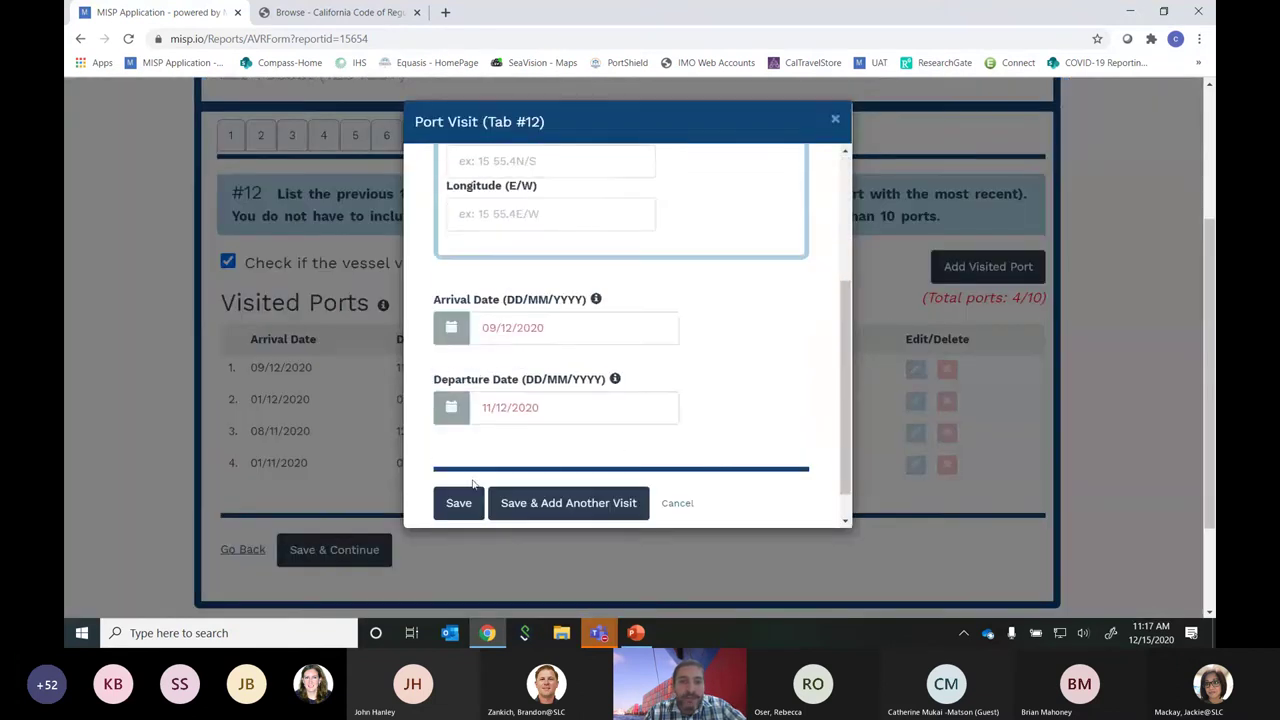
left_click(458, 502)
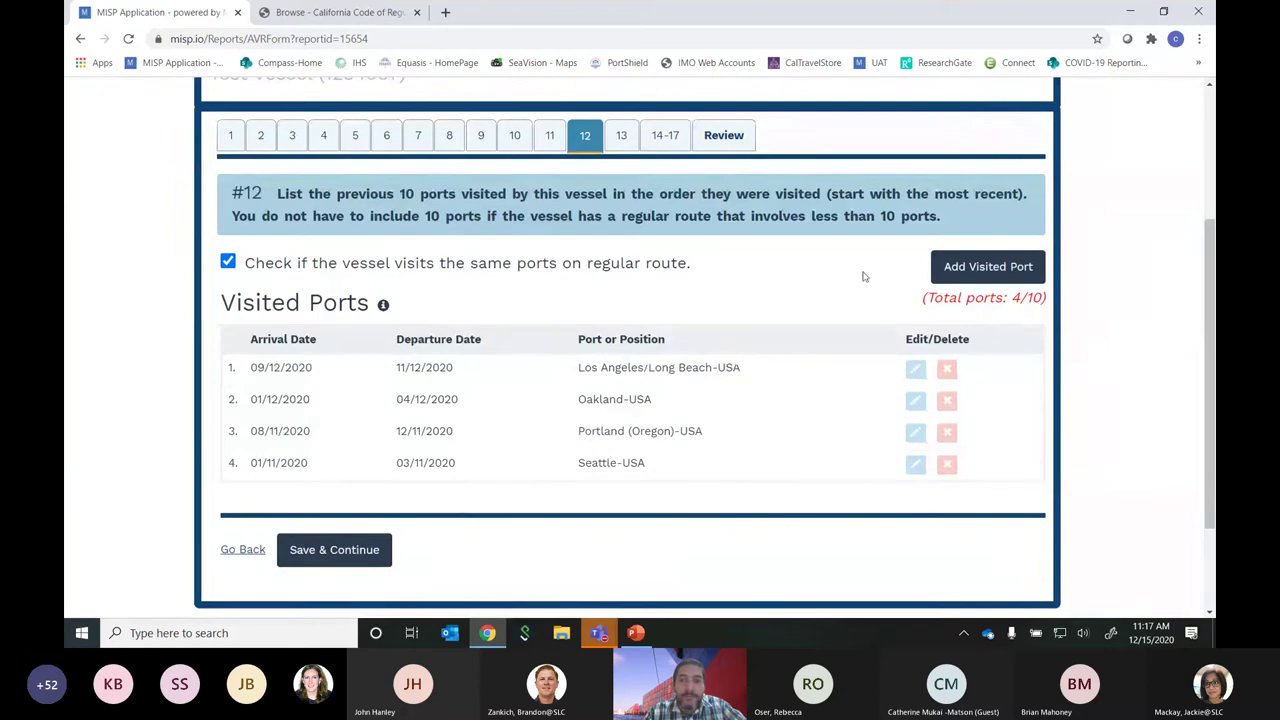
left_click(308, 556)
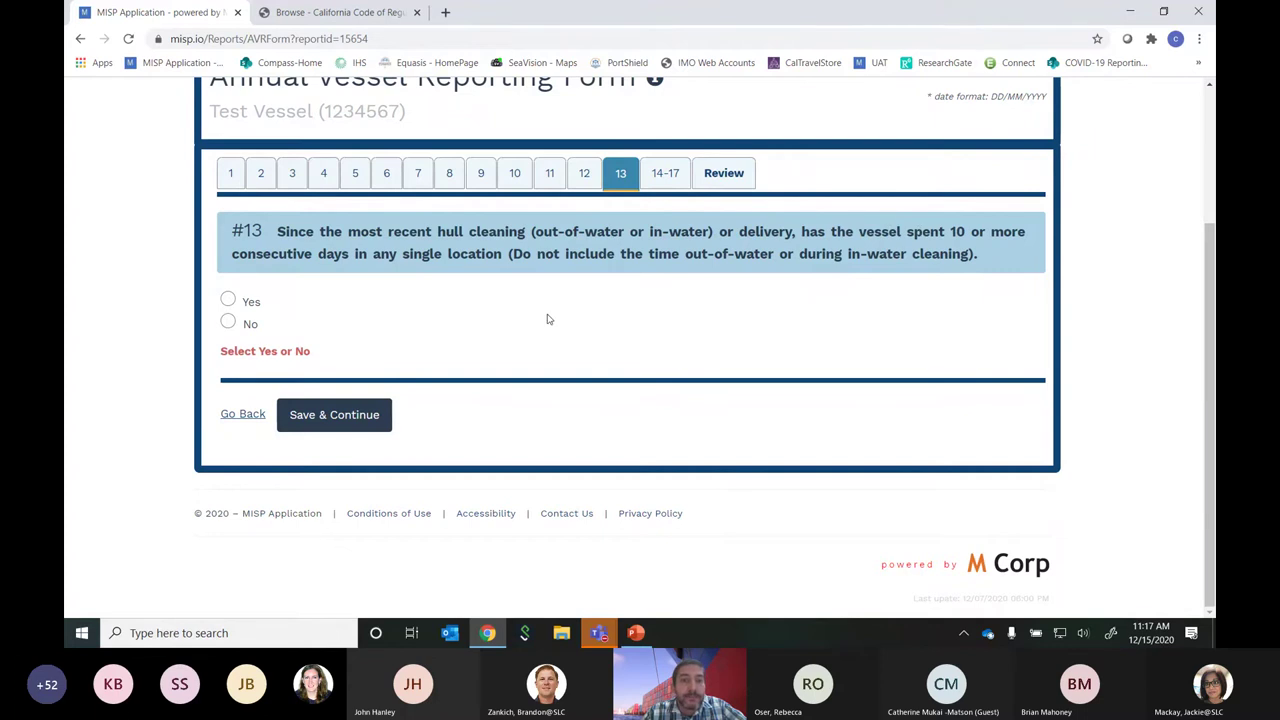
Set question 13, 10+ consecutive days in one location, to Yes instead of No
left_click(228, 322)
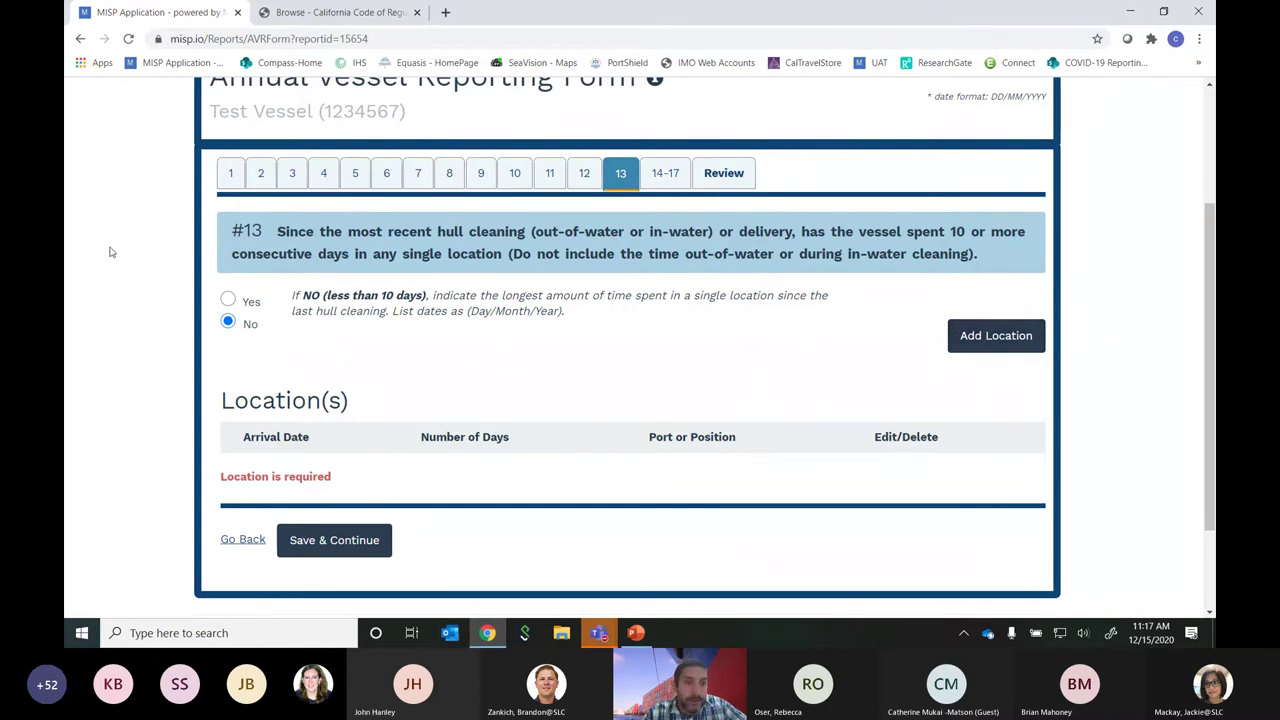
left_click(228, 300)
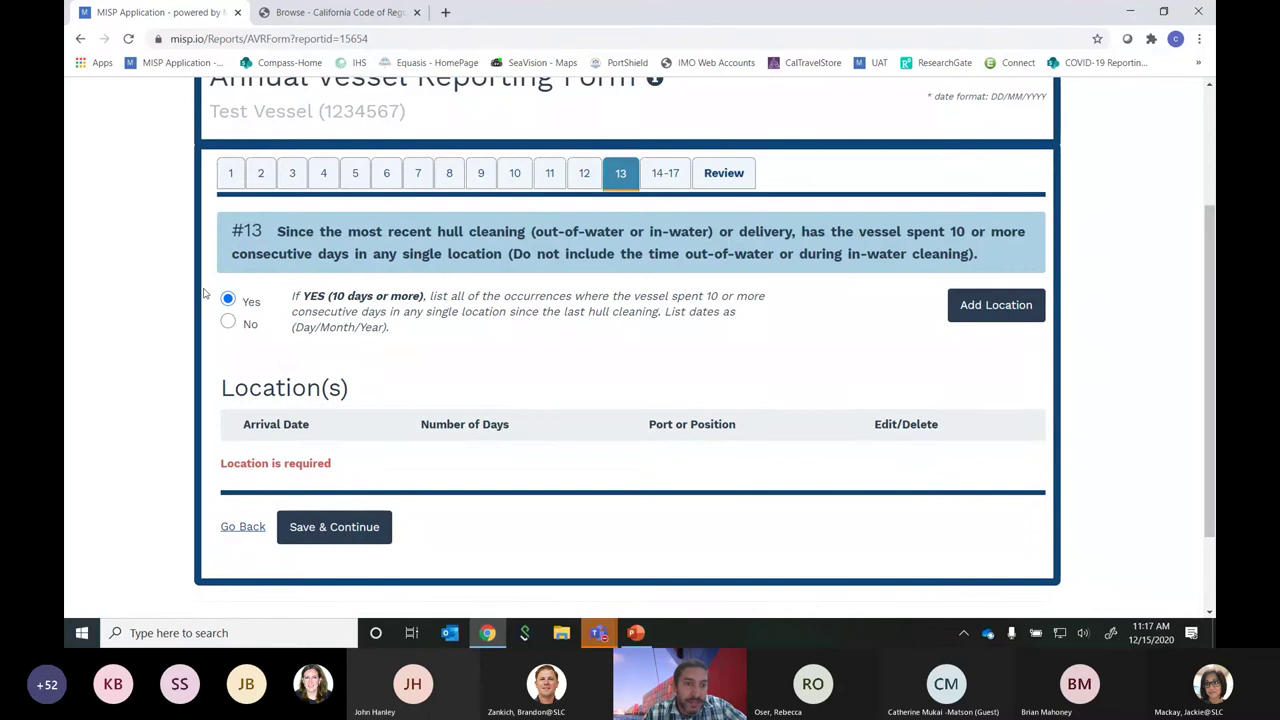
Add a location arriving 01/07/2020, staying 23 days, at Seattle-USA
left_click(979, 310)
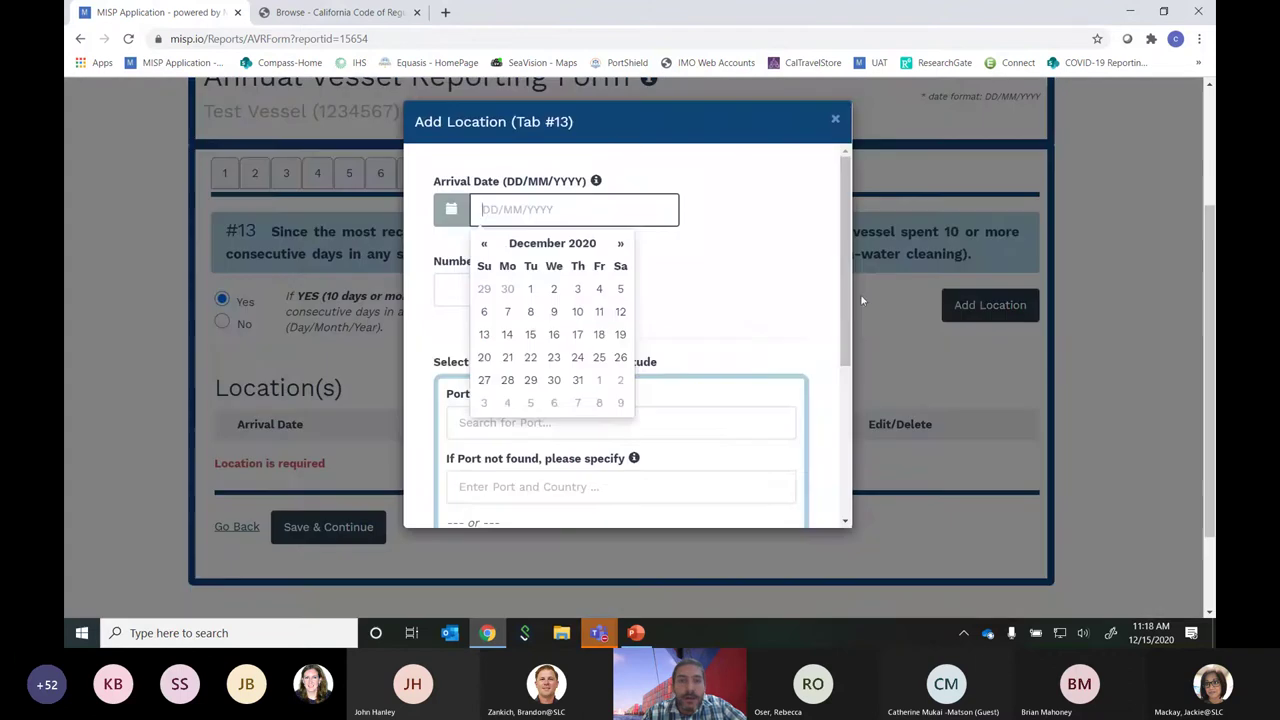
left_click(484, 244)
left_click(484, 244)
left_click(484, 244)
left_click(484, 244)
left_click(484, 244)
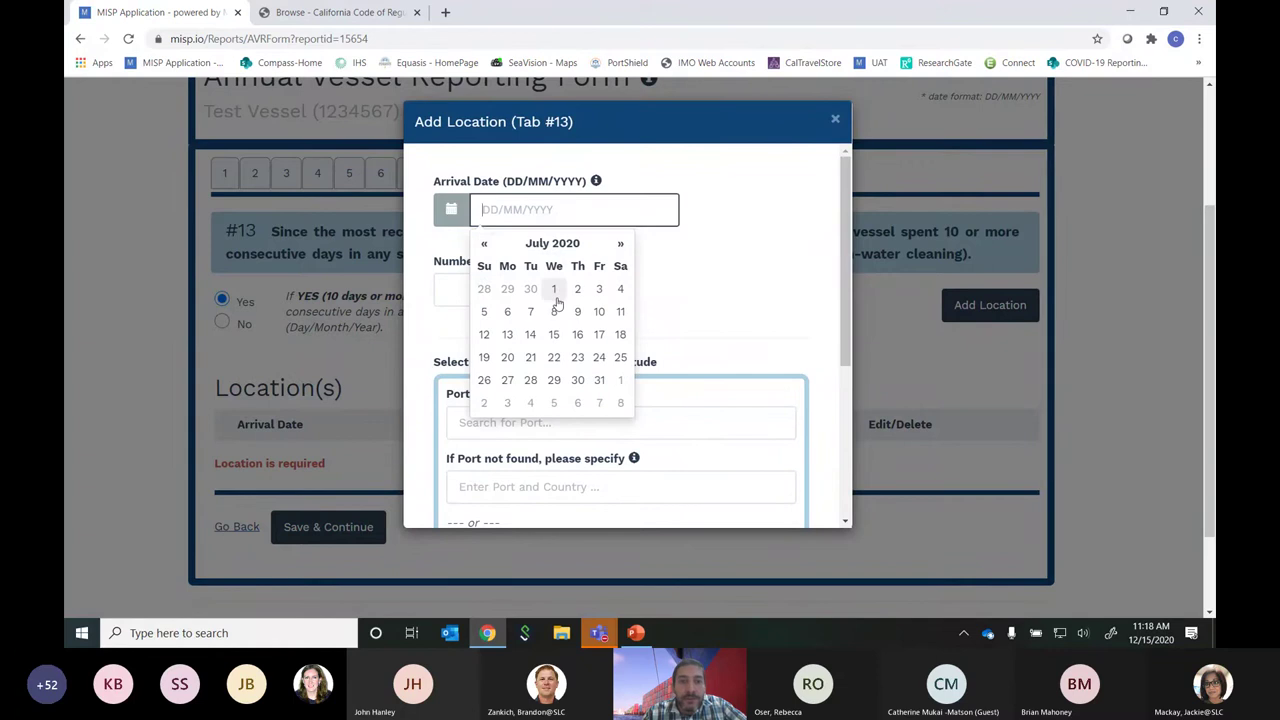
left_click(556, 295)
left_click(472, 295)
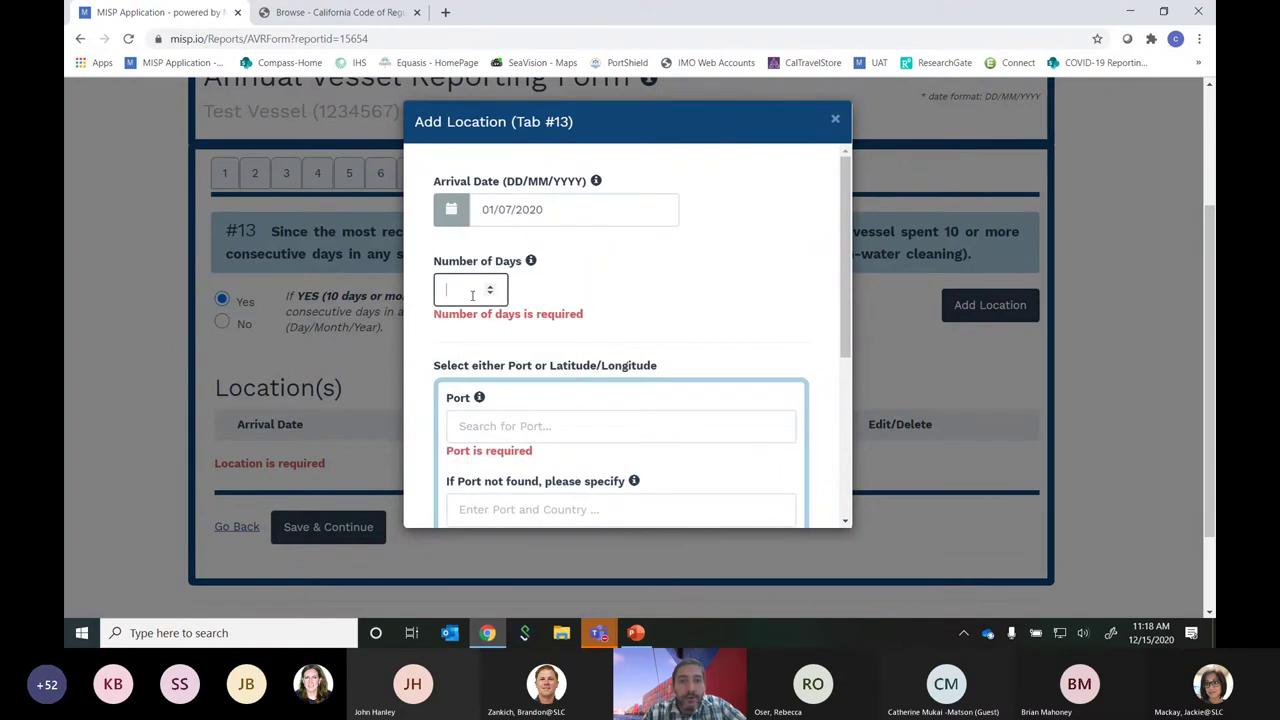
type("23")
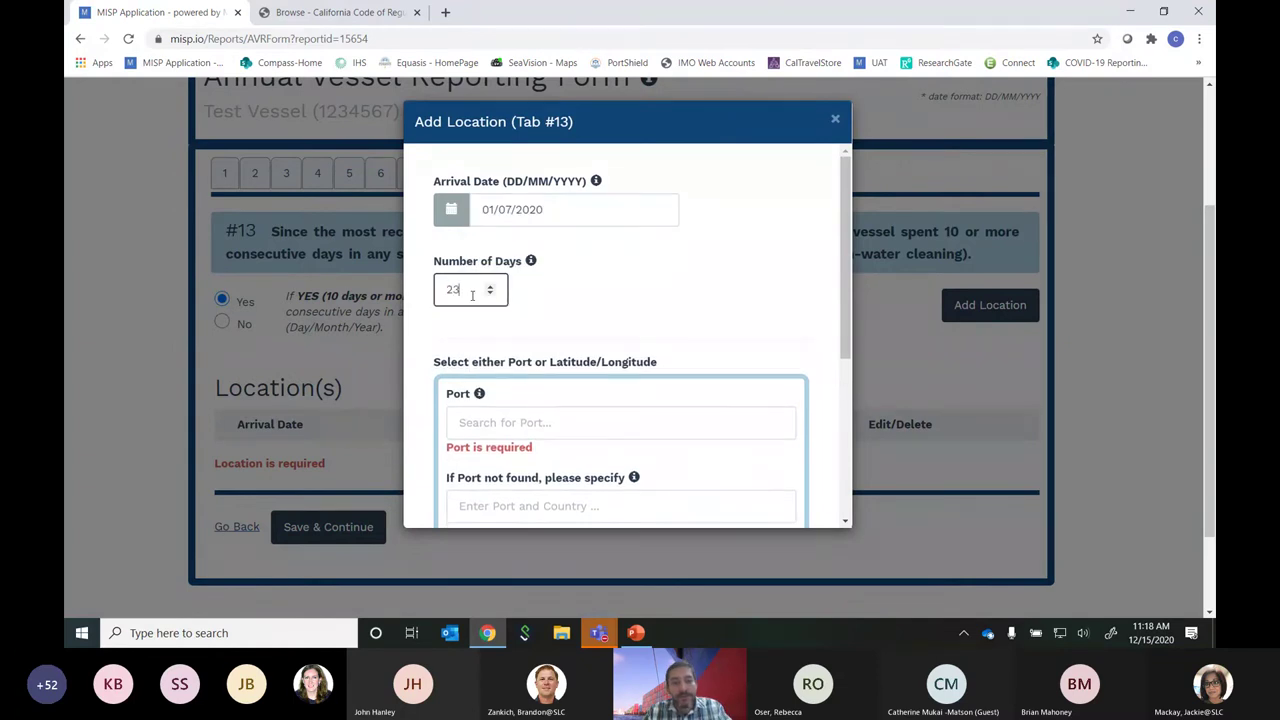
left_click(522, 422)
type("sea")
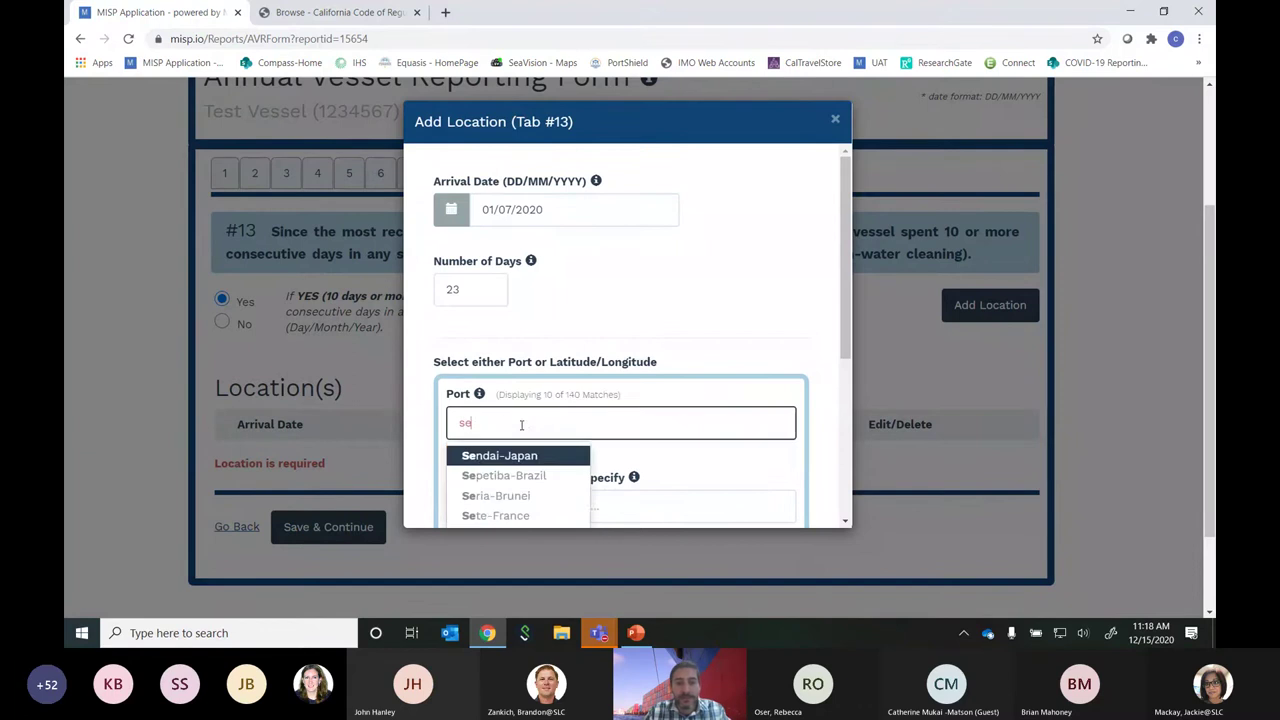
left_click(527, 457)
scroll(634, 286, "down", 3)
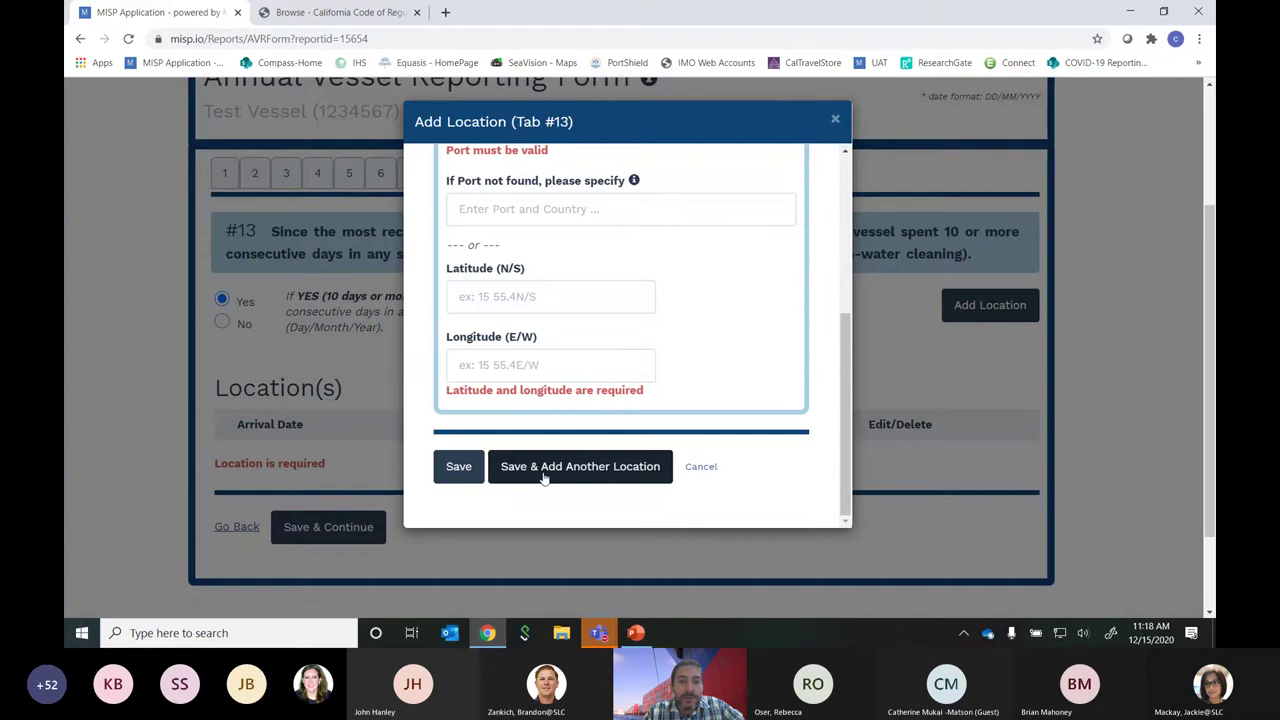
Save the Seattle location and enter a second one arriving 01/11/2020 for 11 days at Oakland
left_click(551, 470)
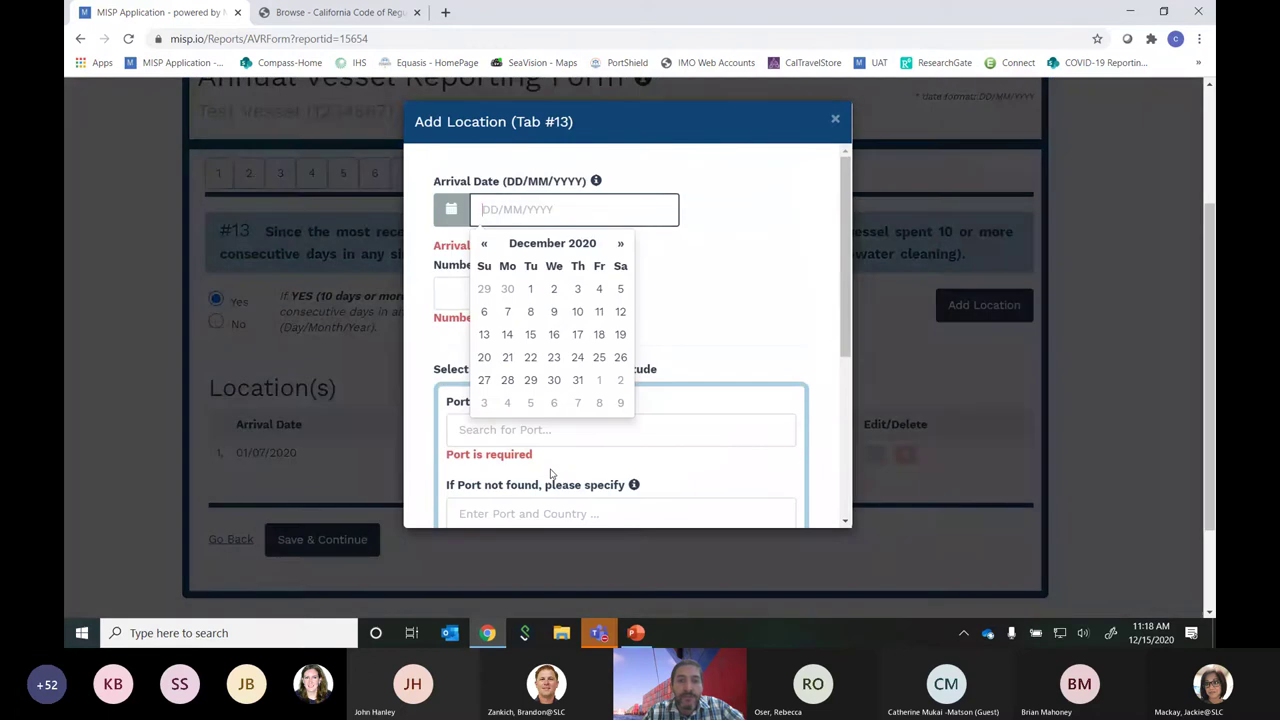
left_click(484, 244)
left_click(485, 312)
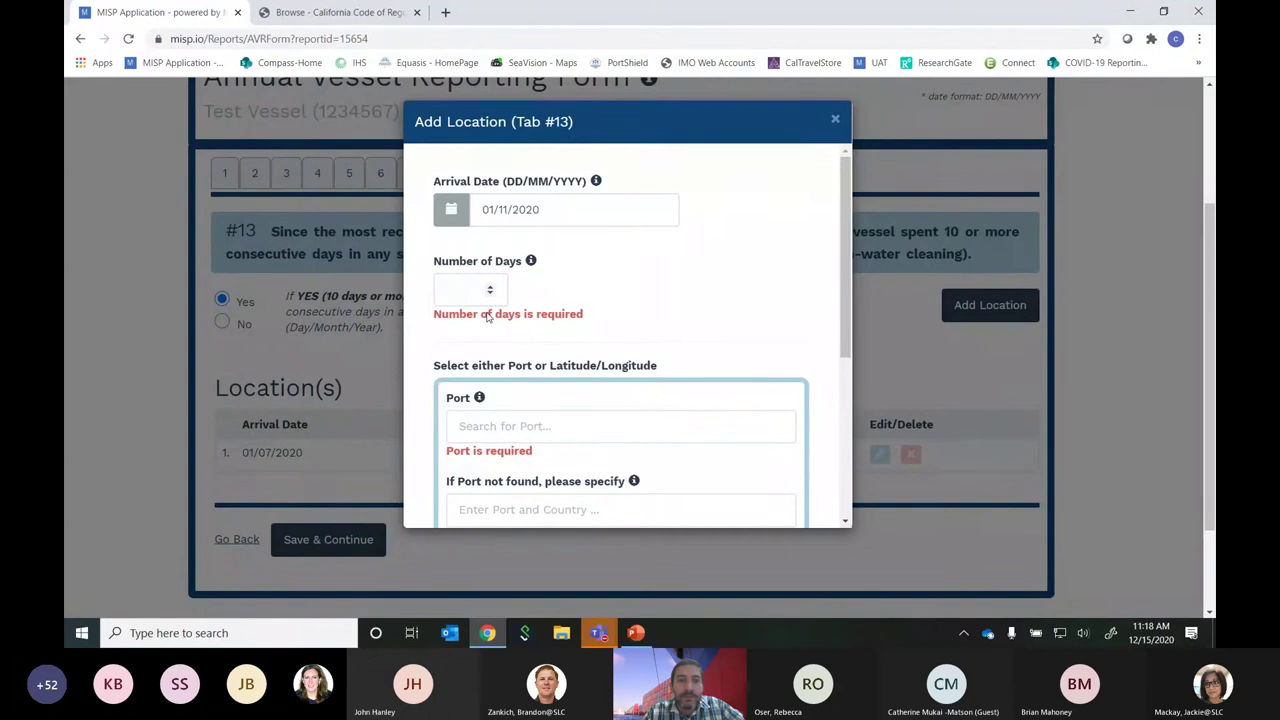
left_click(480, 292)
type("11")
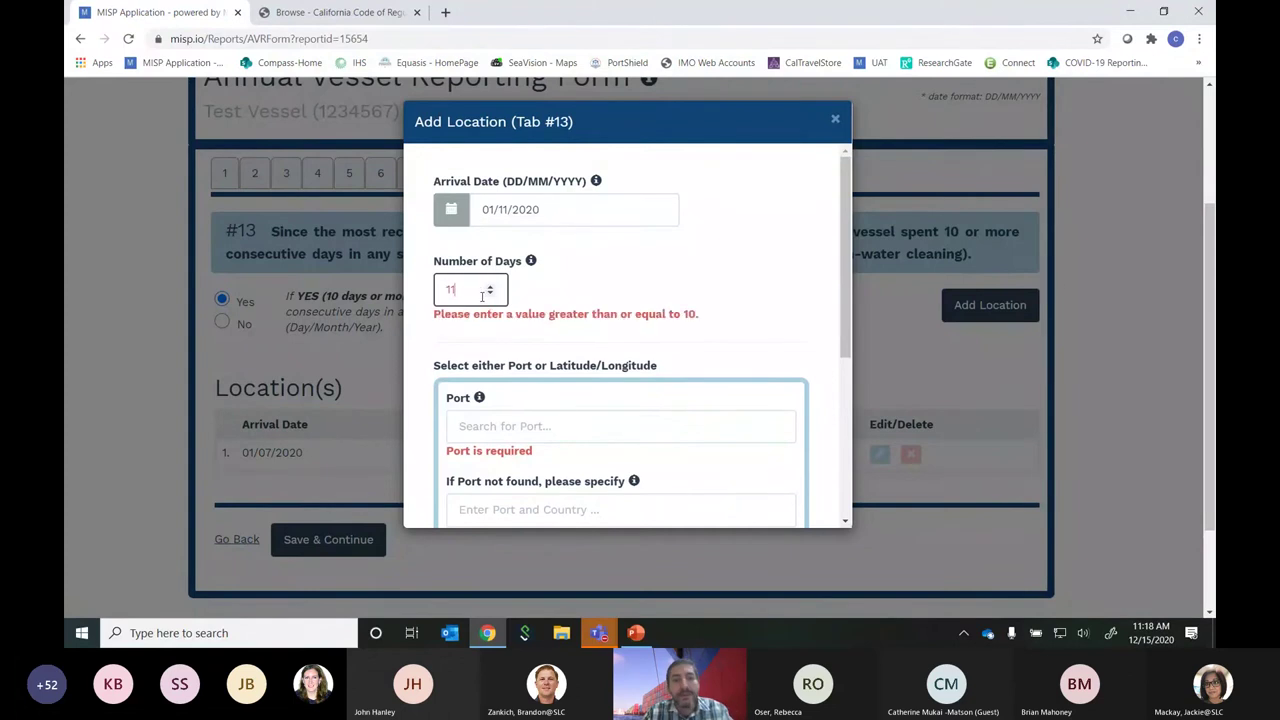
left_click(546, 423)
type("oakl")
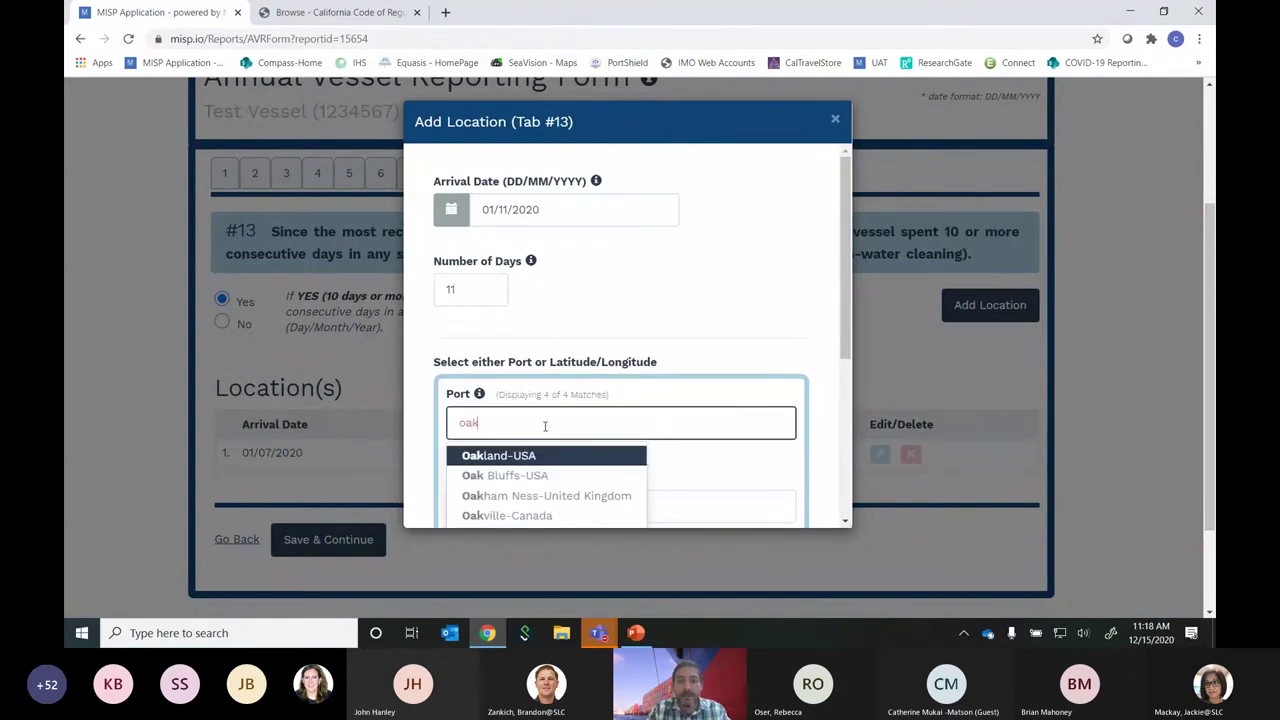
scroll(573, 398, "down", 2)
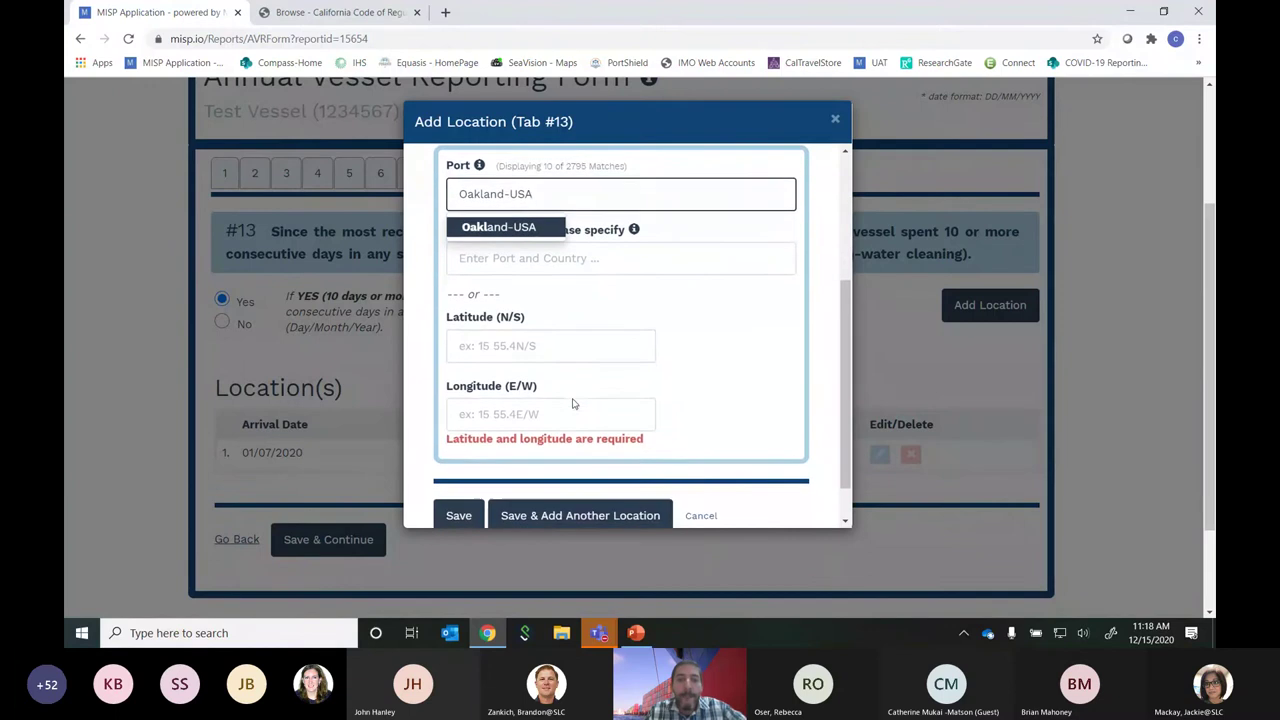
Correct the port to Oakland-USA, save the location, and save question 13 to continue
left_click(451, 476)
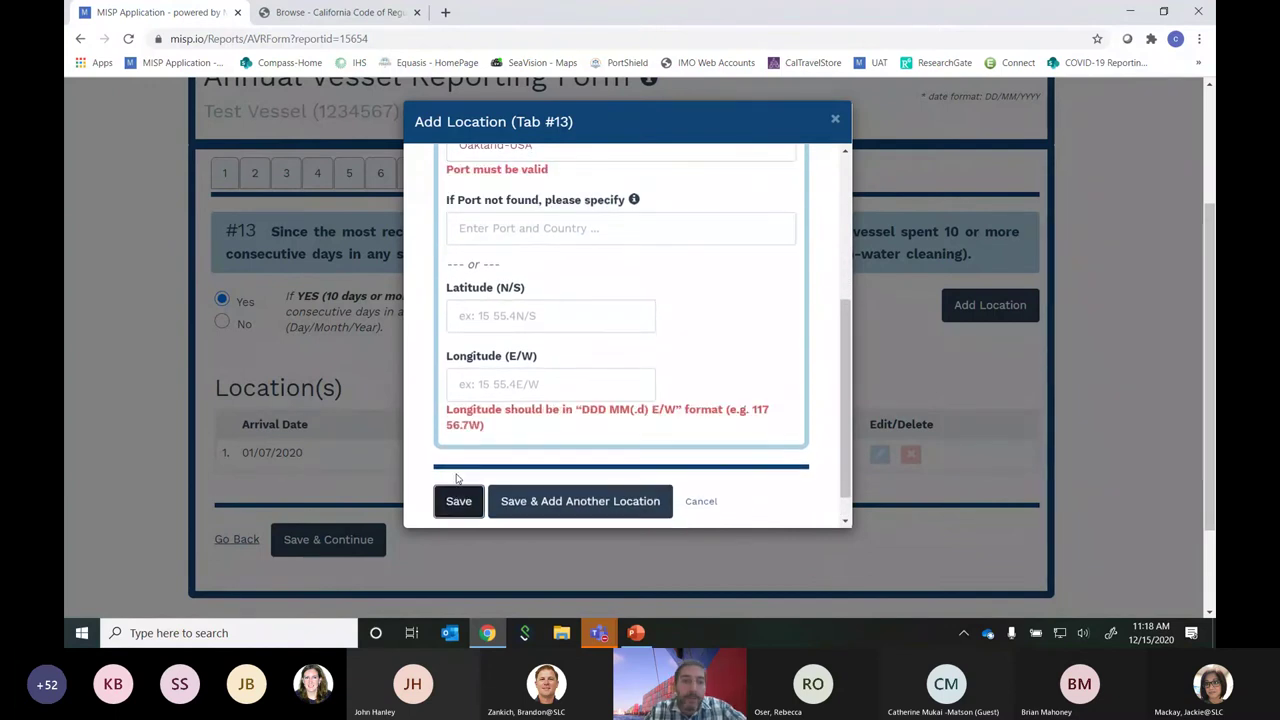
left_click(460, 511)
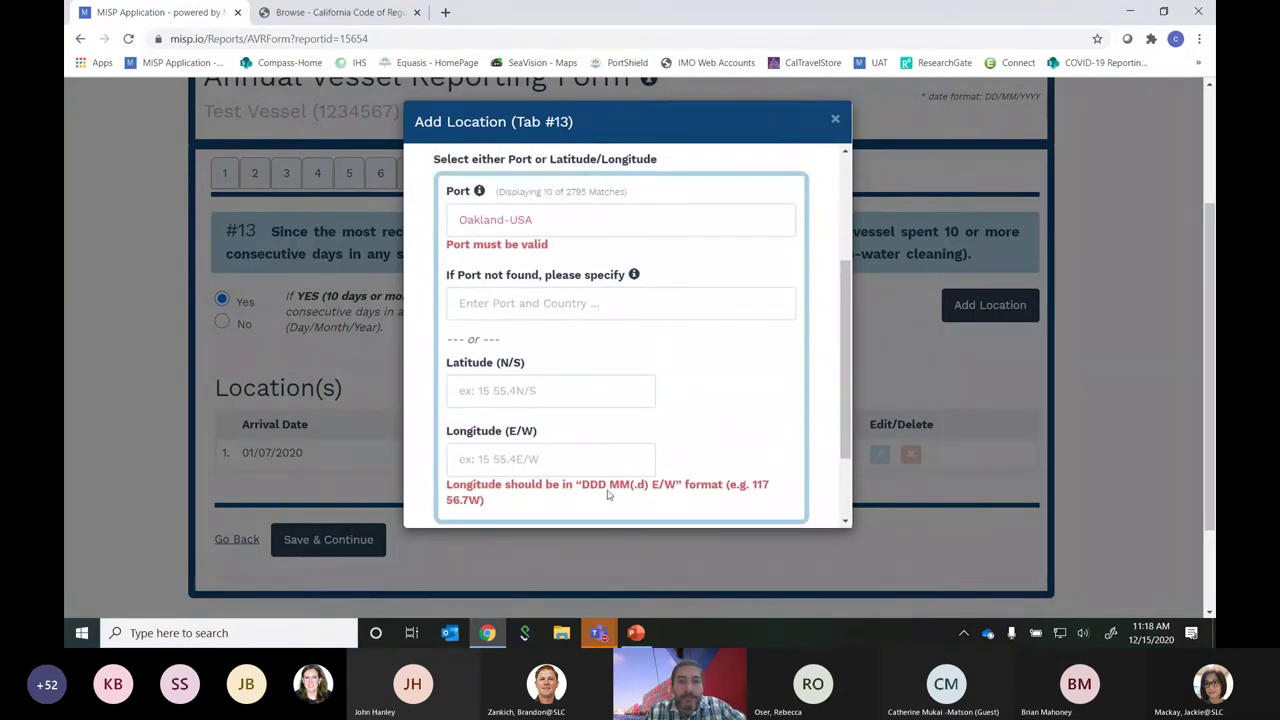
scroll(381, 527, "down", 2)
scroll(471, 437, "down", 2)
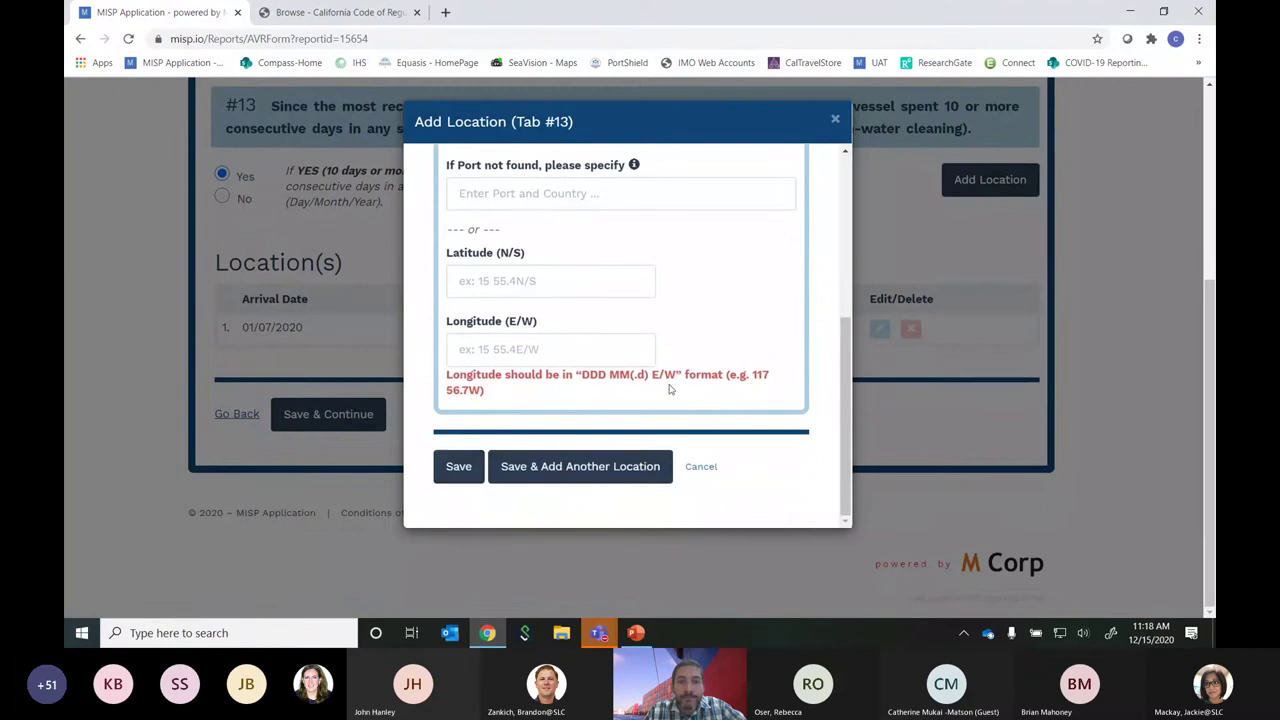
left_click(460, 468)
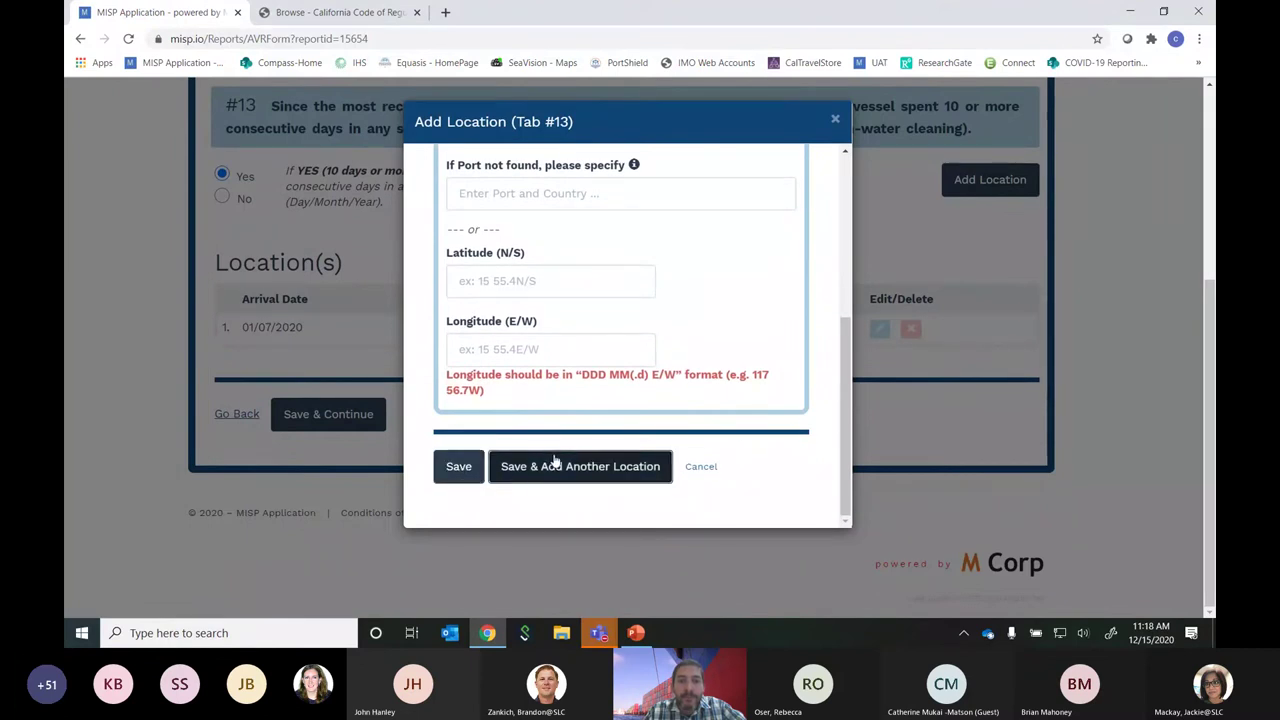
scroll(746, 377, "up", 1)
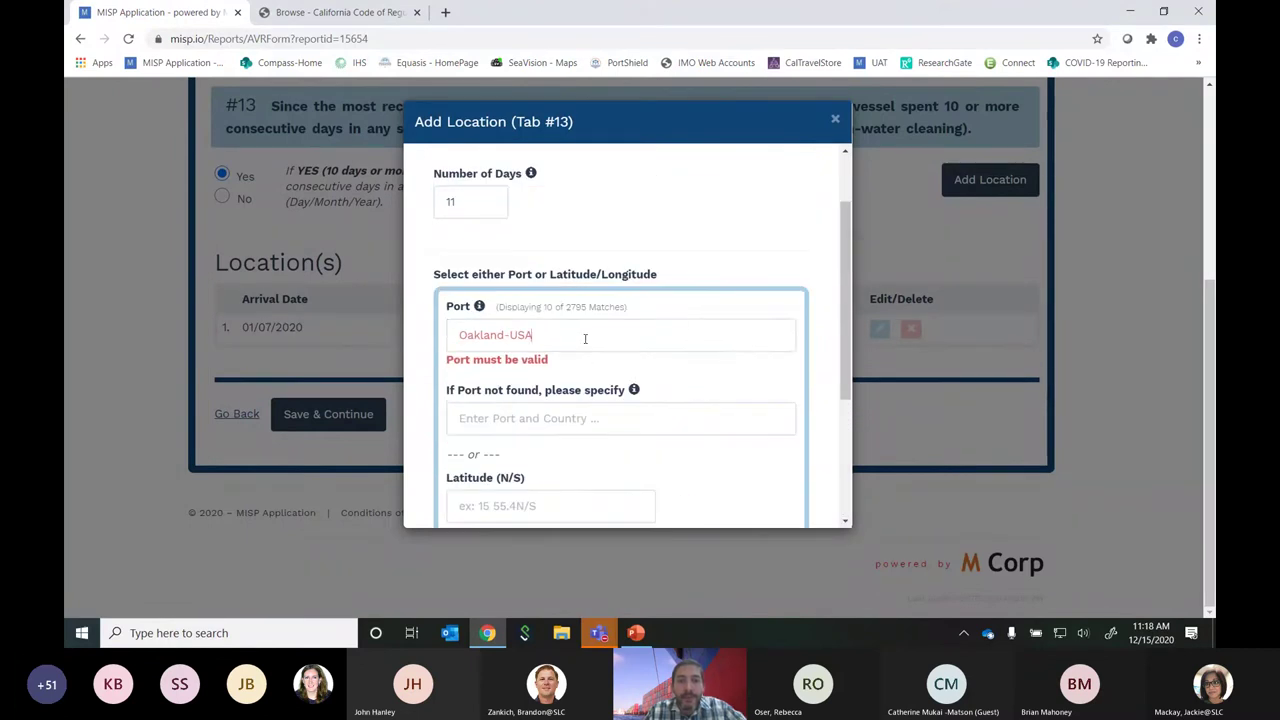
left_click(585, 338)
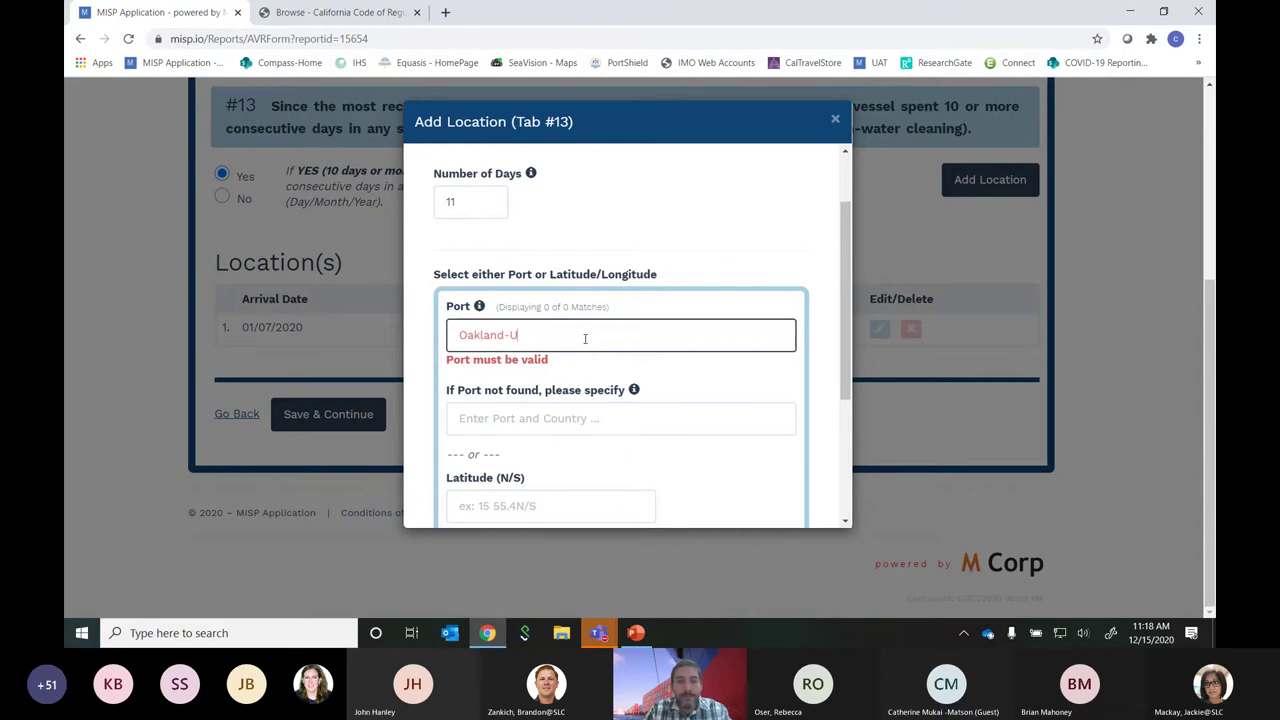
key("BackSpace")
key("BackSpace")
key("BackSpace")
key("BackSpace")
key("BackSpace")
key("BackSpace")
key("BackSpace")
key("BackSpace")
key("BackSpace")
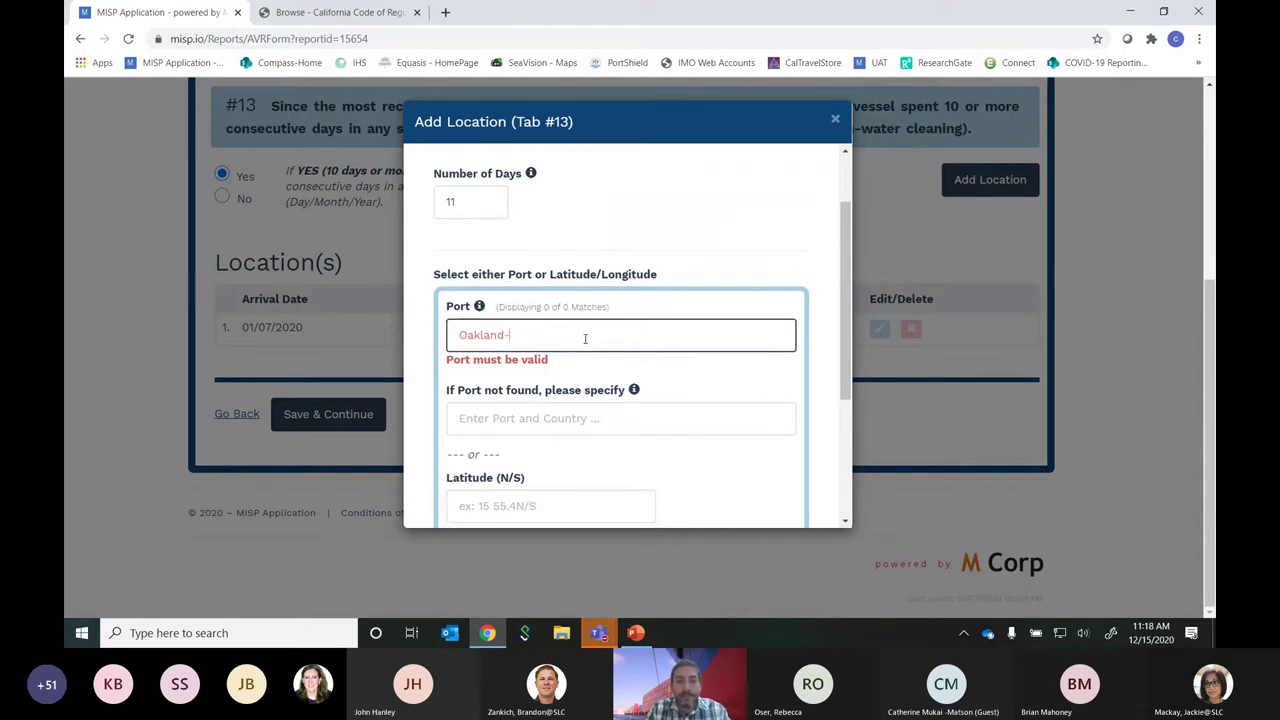
type("Oak")
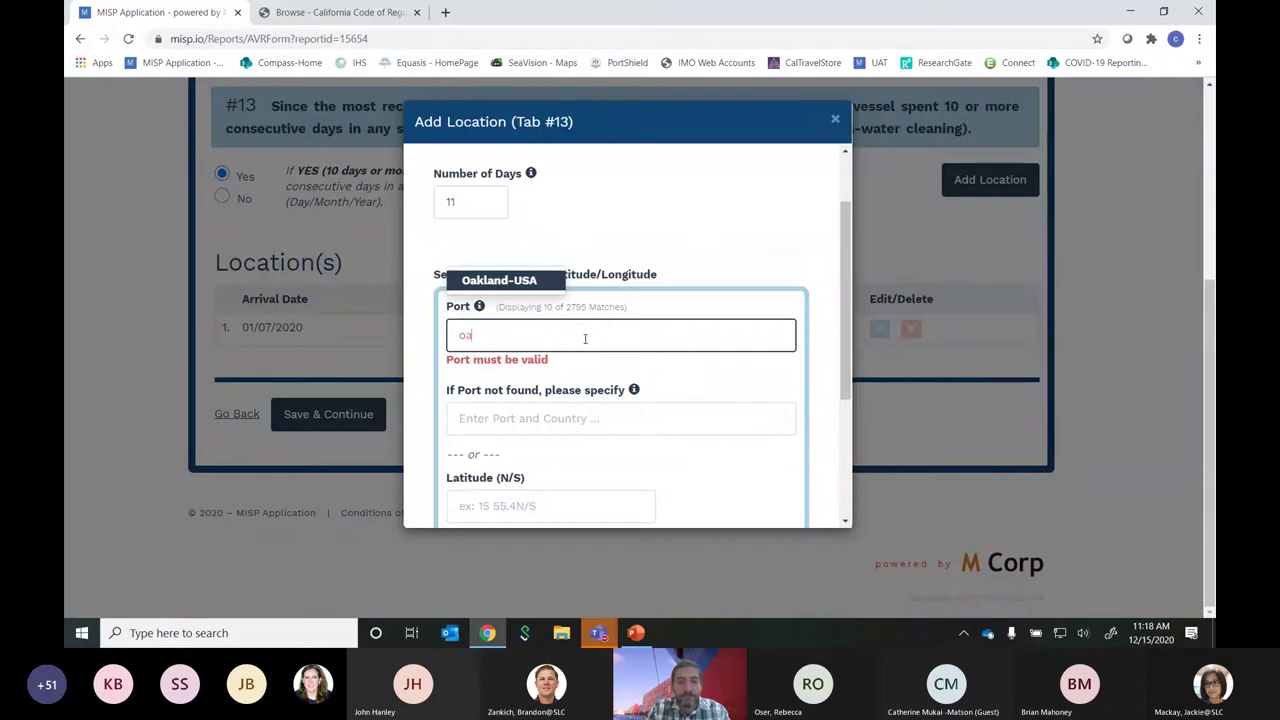
key("Escape")
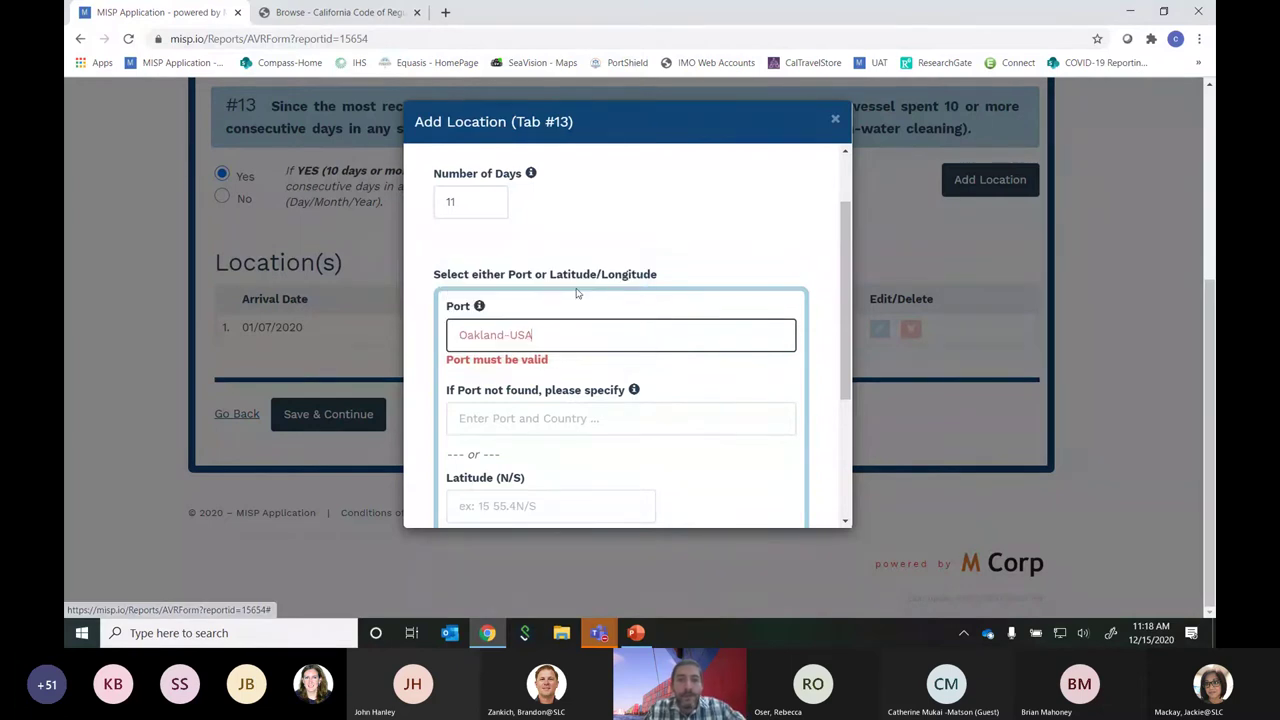
scroll(540, 350, "down", 3)
left_click(455, 466)
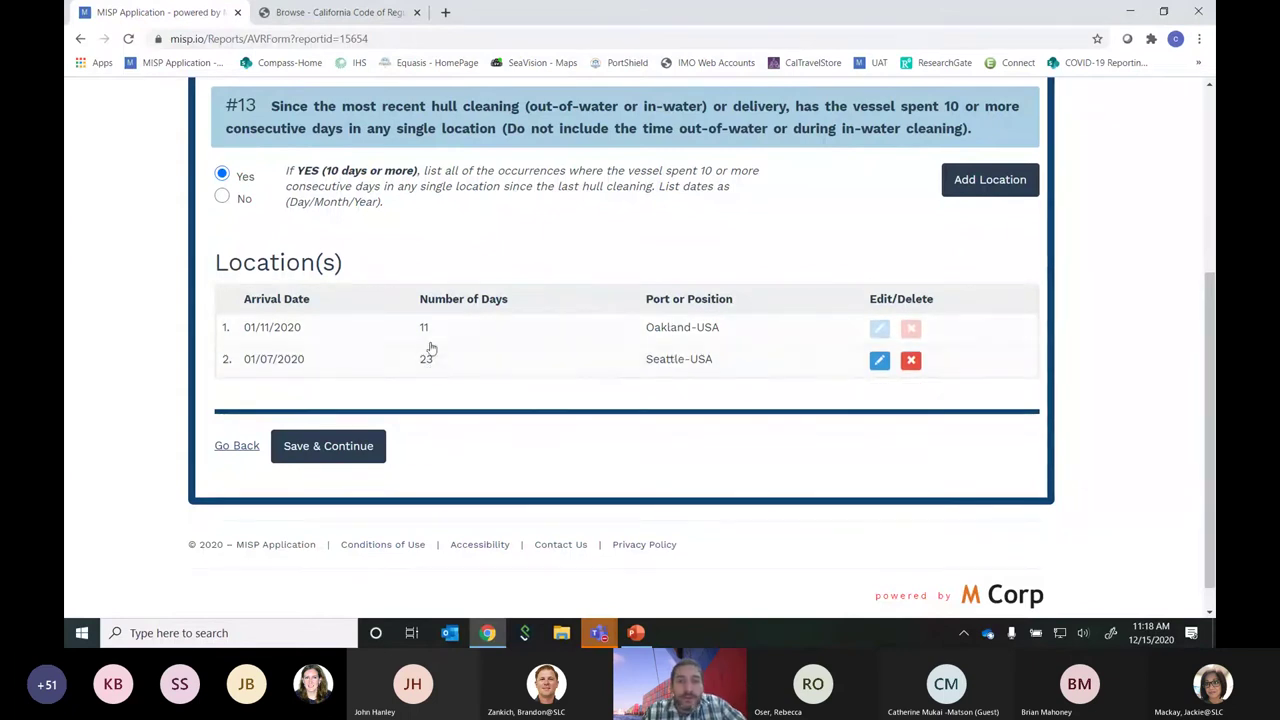
left_click(325, 447)
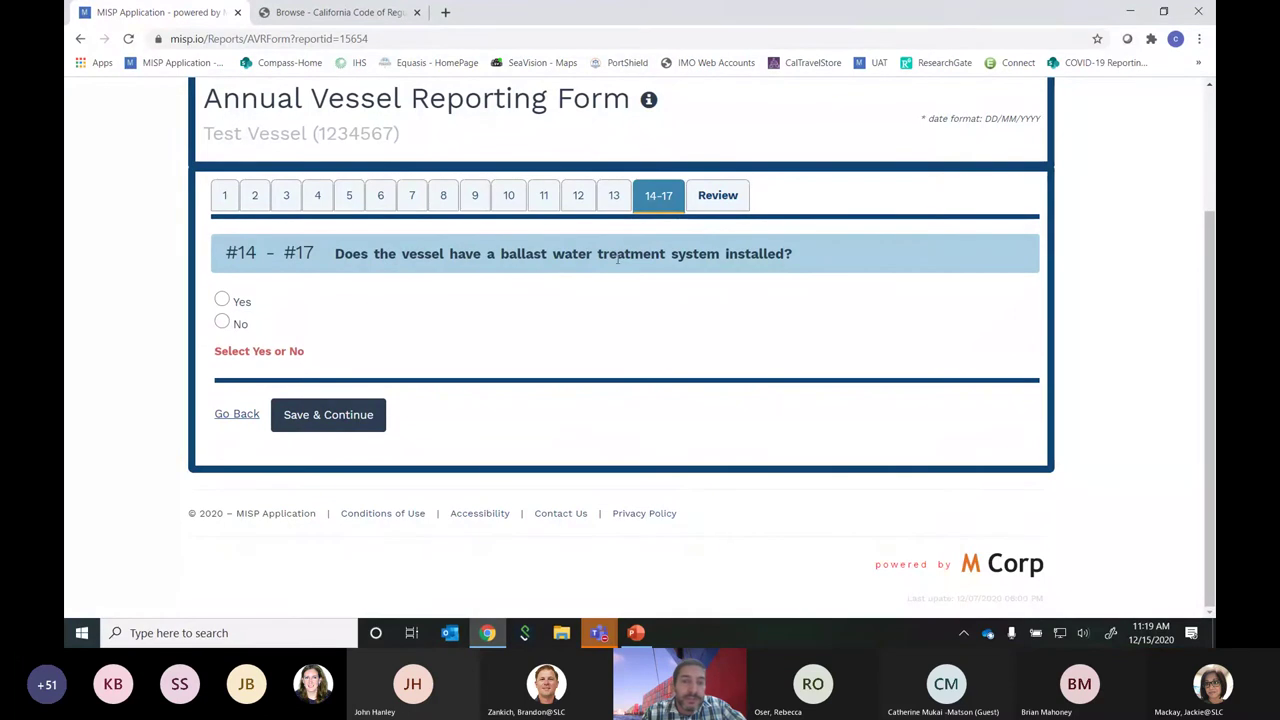
Select Yes for question 14, ballast water treatment system installed
left_click(222, 324)
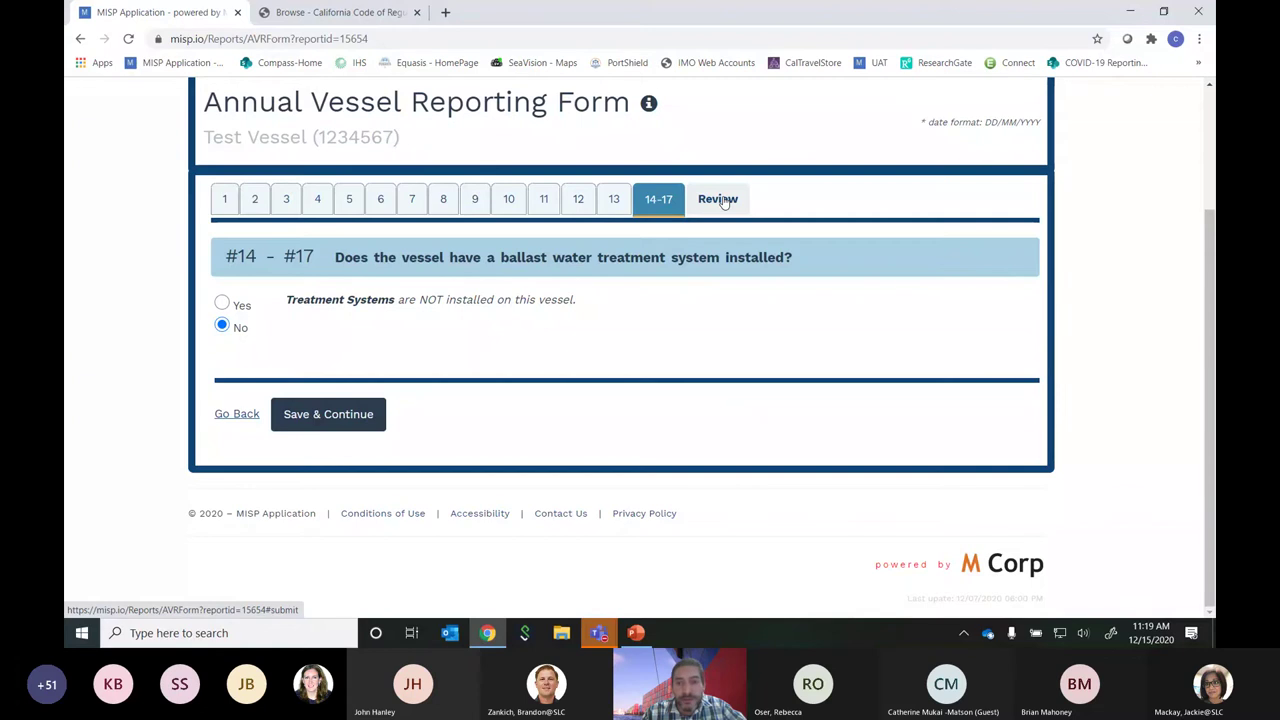
left_click(223, 305)
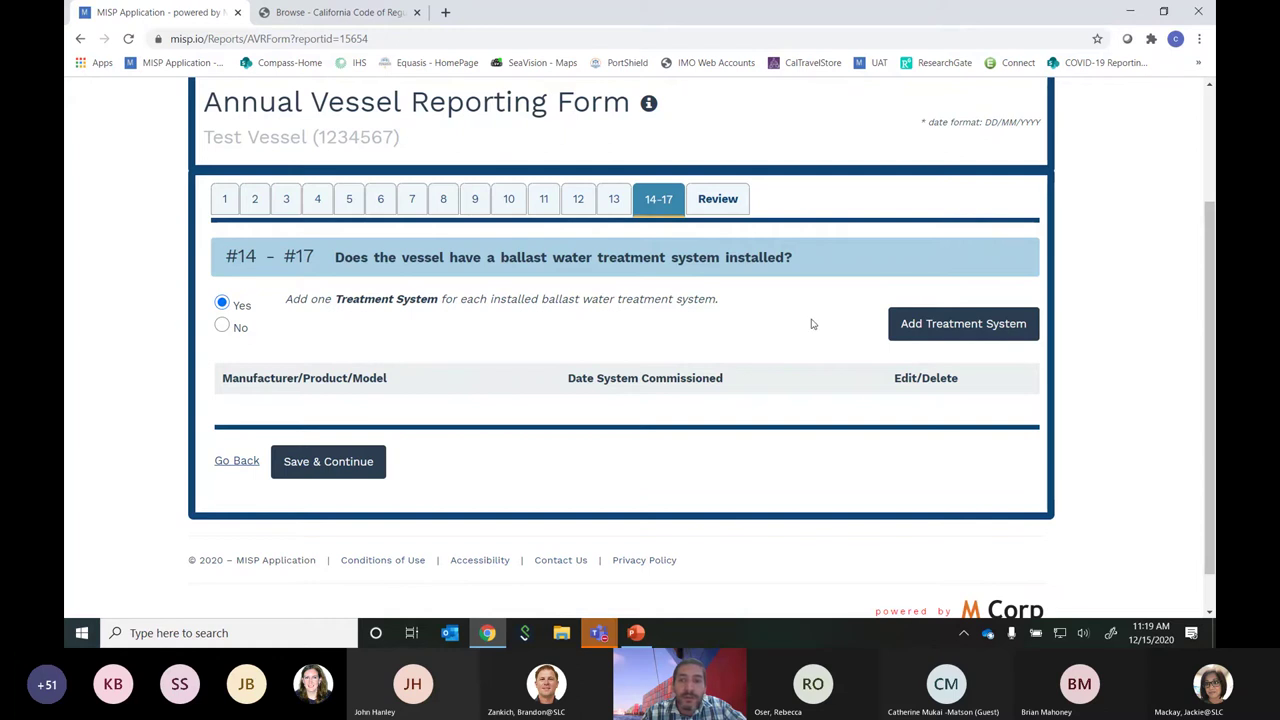
Add the Kuraray MF-125 MICROFADE™ BWMS system commissioned 01/12/2020 and proceed to question 15
left_click(990, 331)
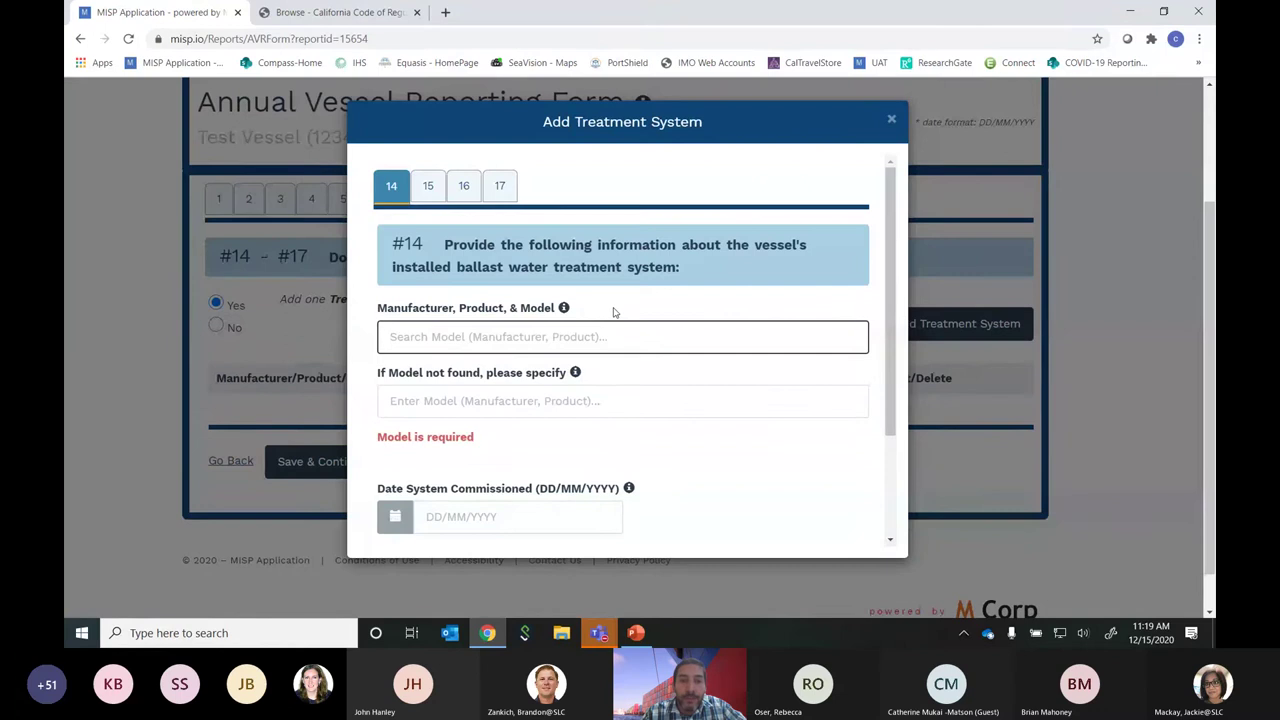
scroll(601, 342, "down", 1)
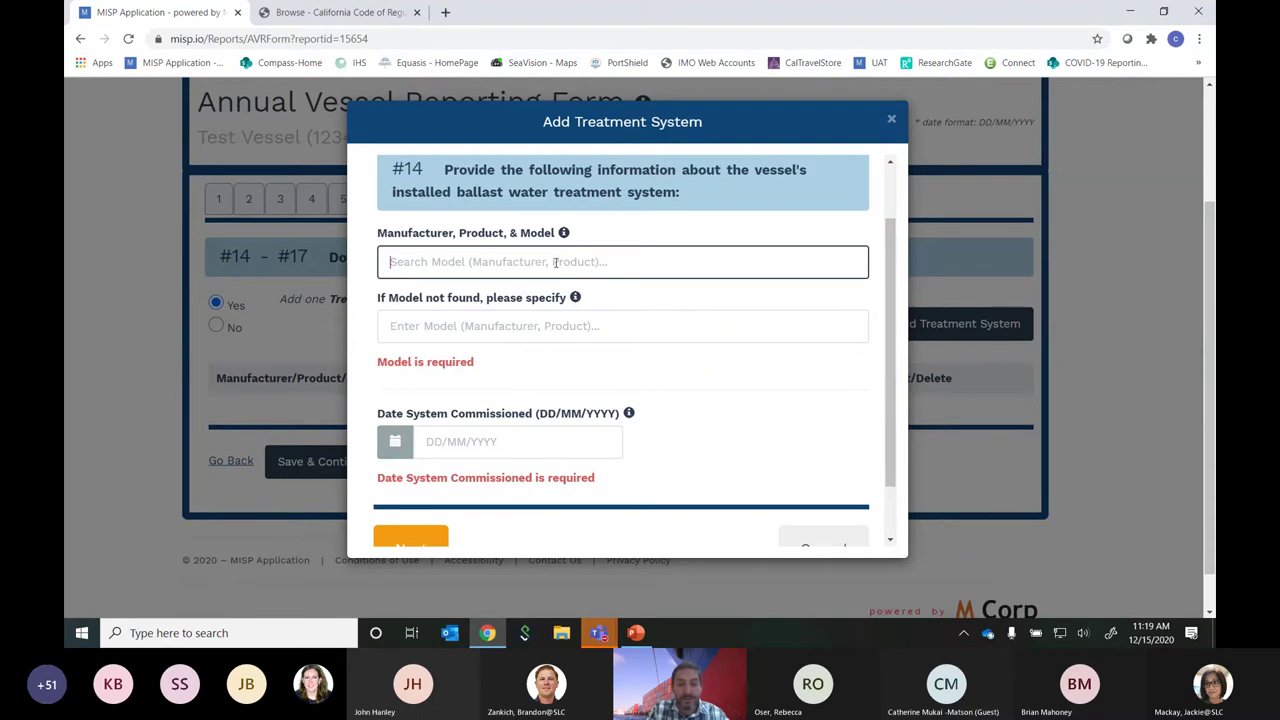
type("k")
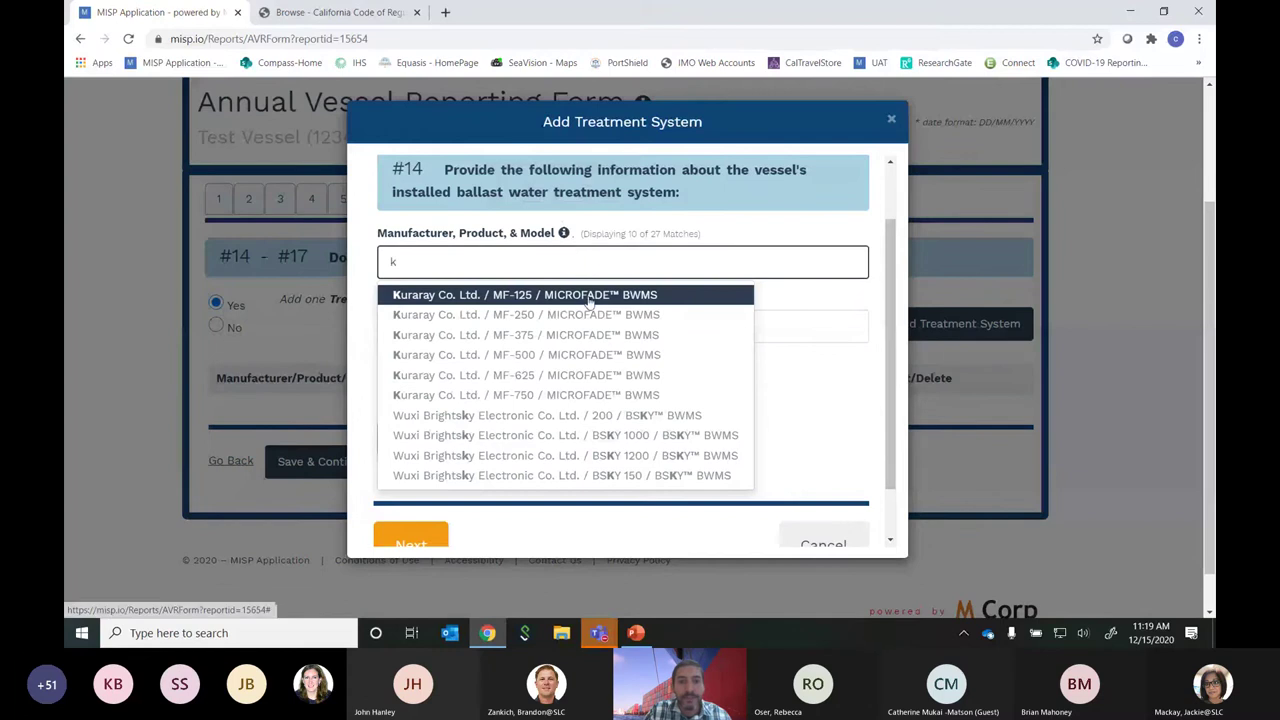
left_click(588, 295)
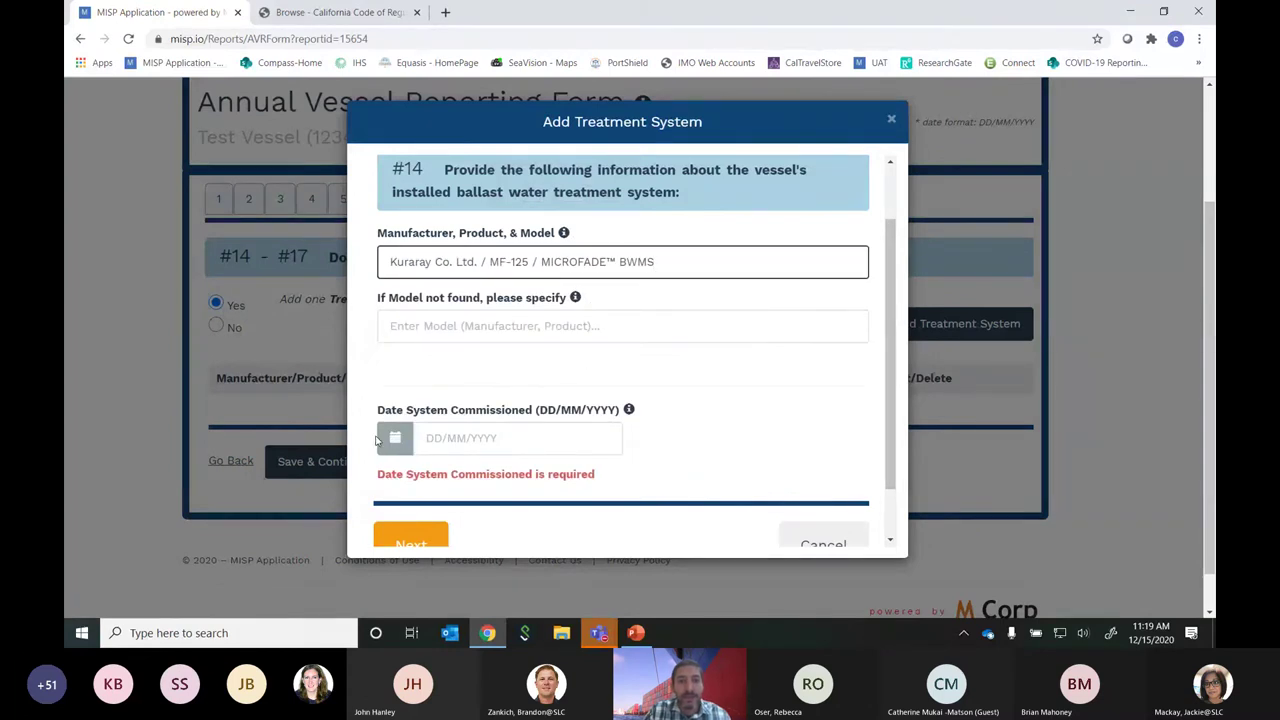
left_click(450, 440)
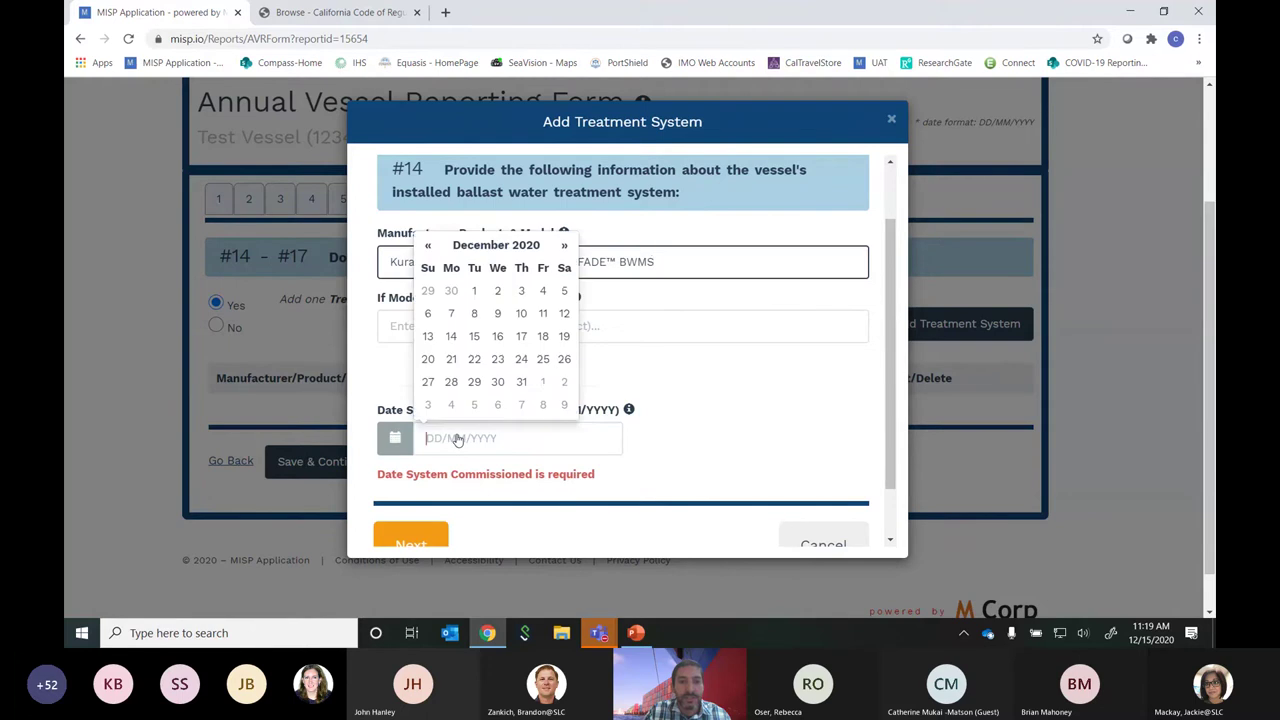
left_click(480, 292)
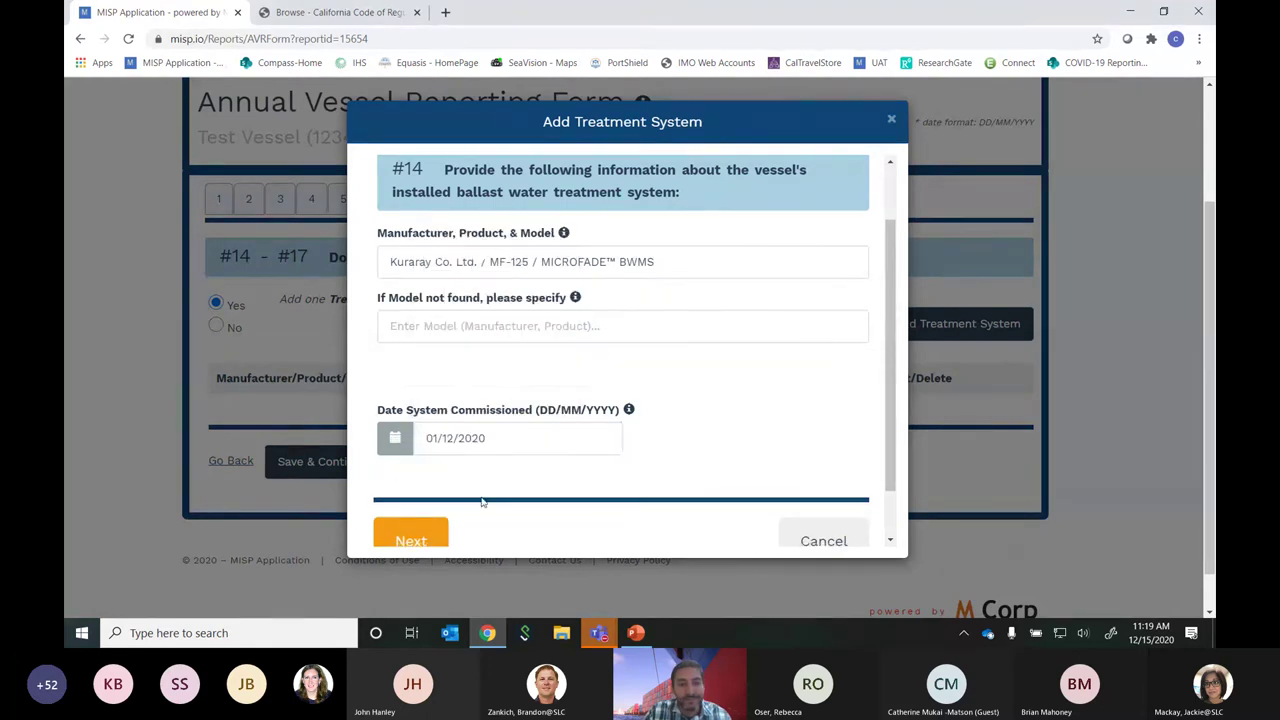
scroll(402, 505, "down", 1)
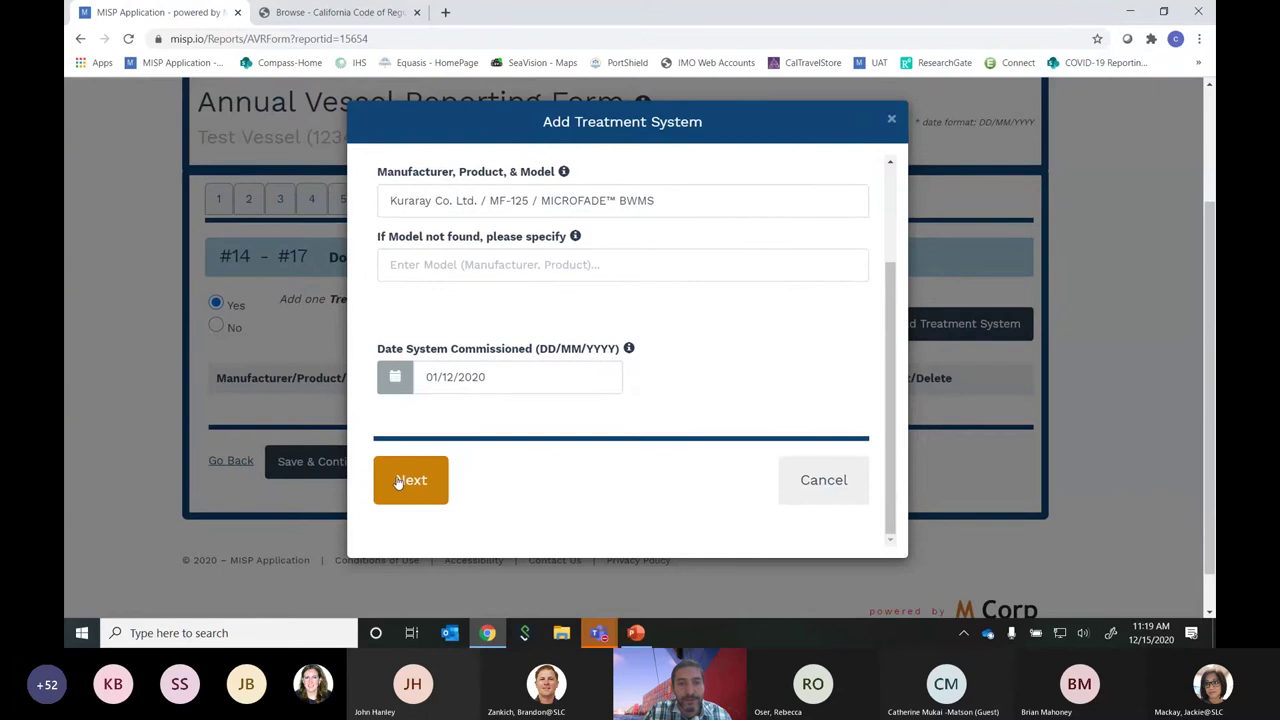
left_click(397, 481)
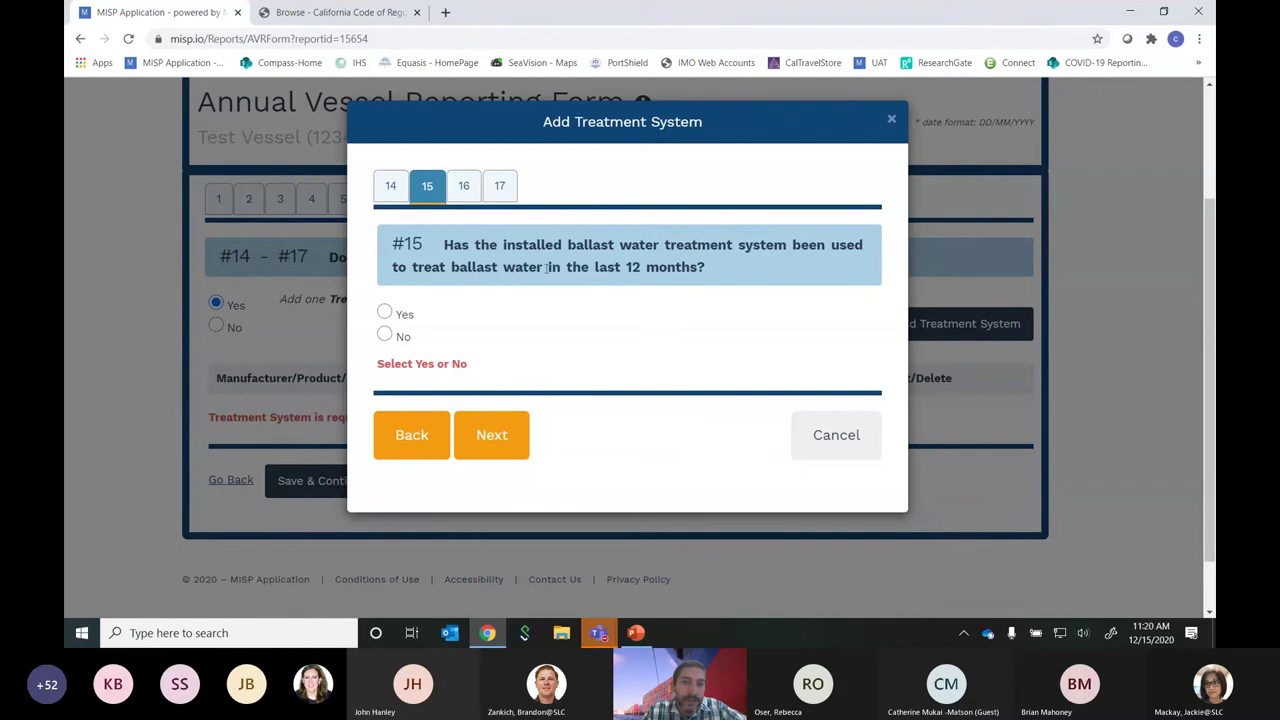
Answer question 15 Yes with the system used 12 times, then proceed to question 16
left_click(385, 335)
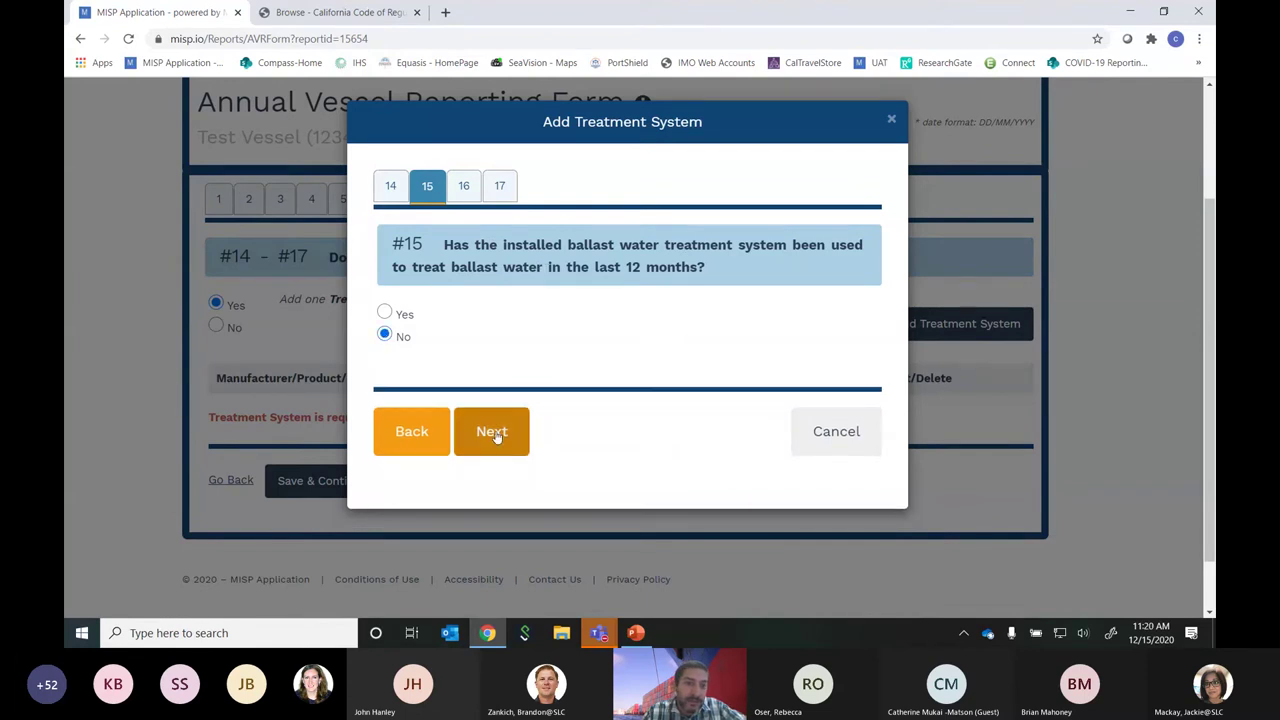
left_click(385, 313)
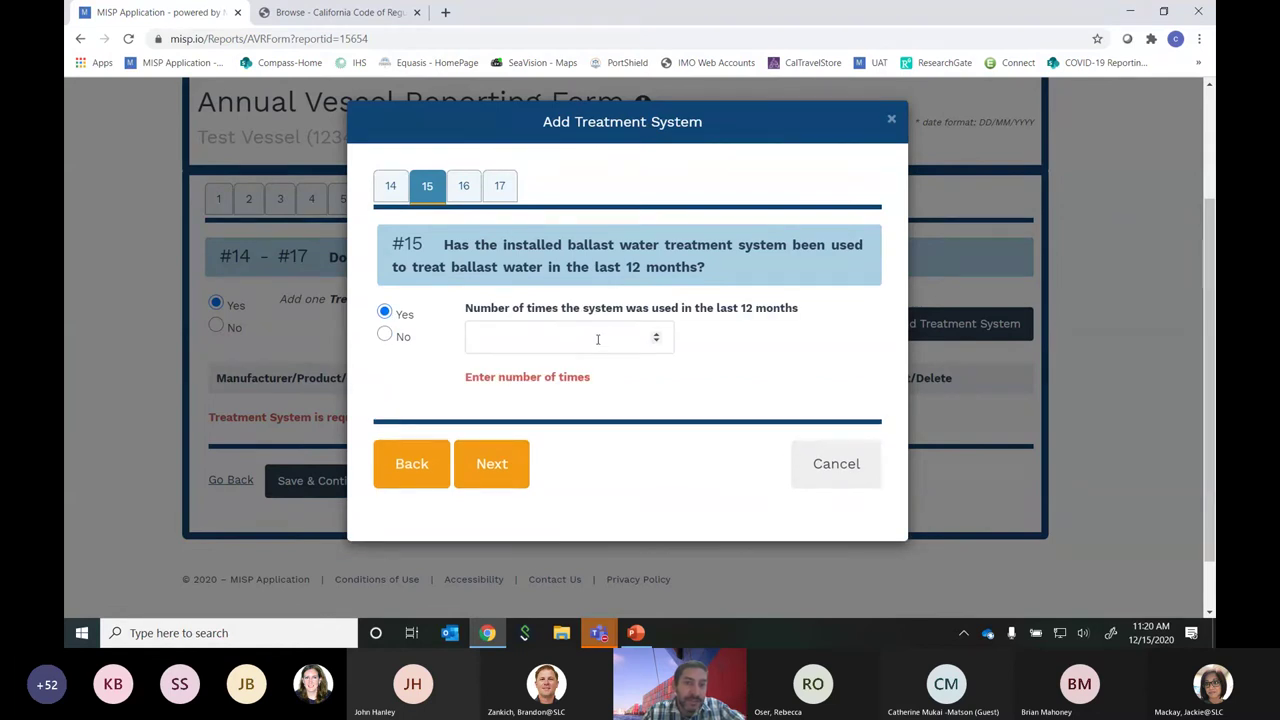
left_click(598, 339)
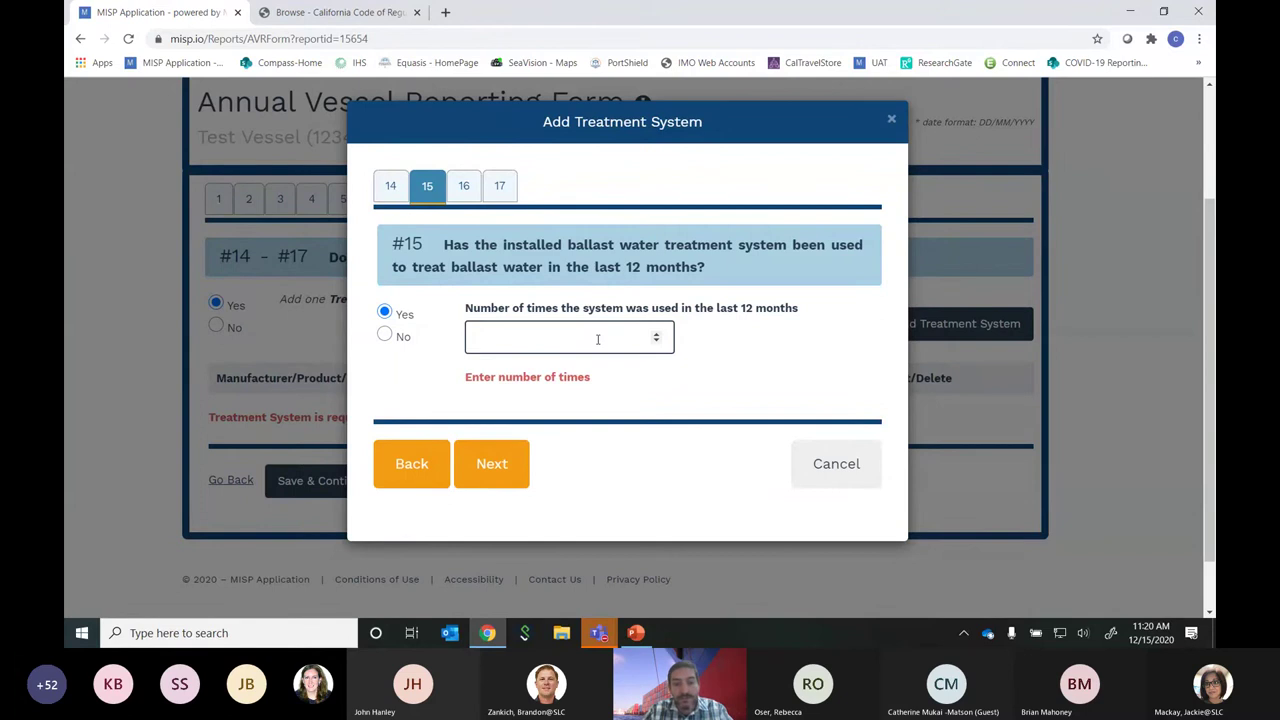
type("12")
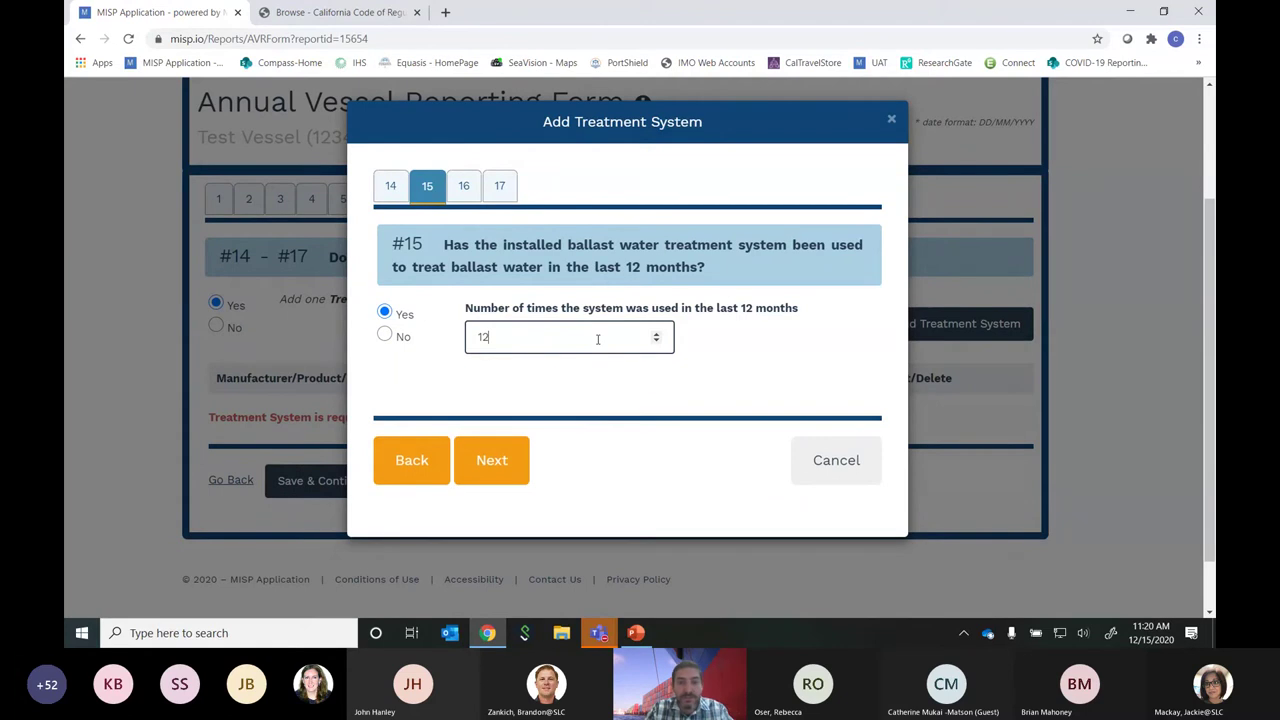
left_click(489, 464)
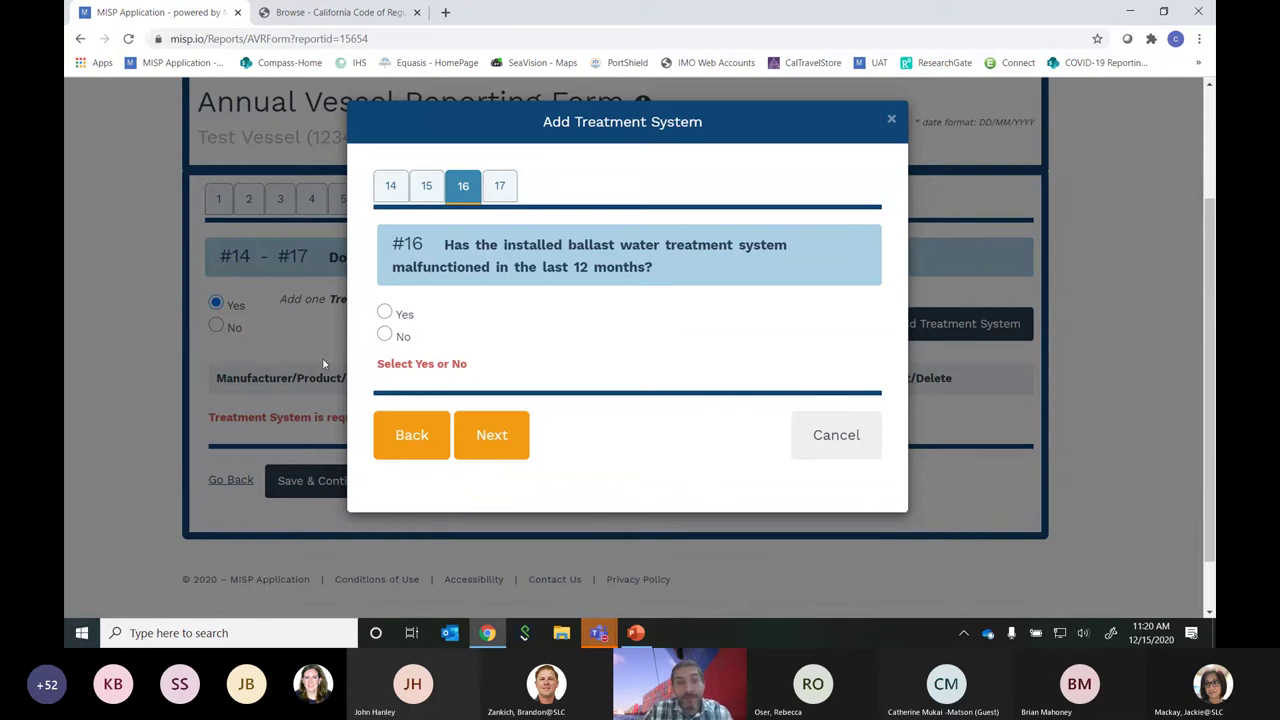
Answer Yes to a recent system malfunction, dated 09/12/2020
left_click(385, 337)
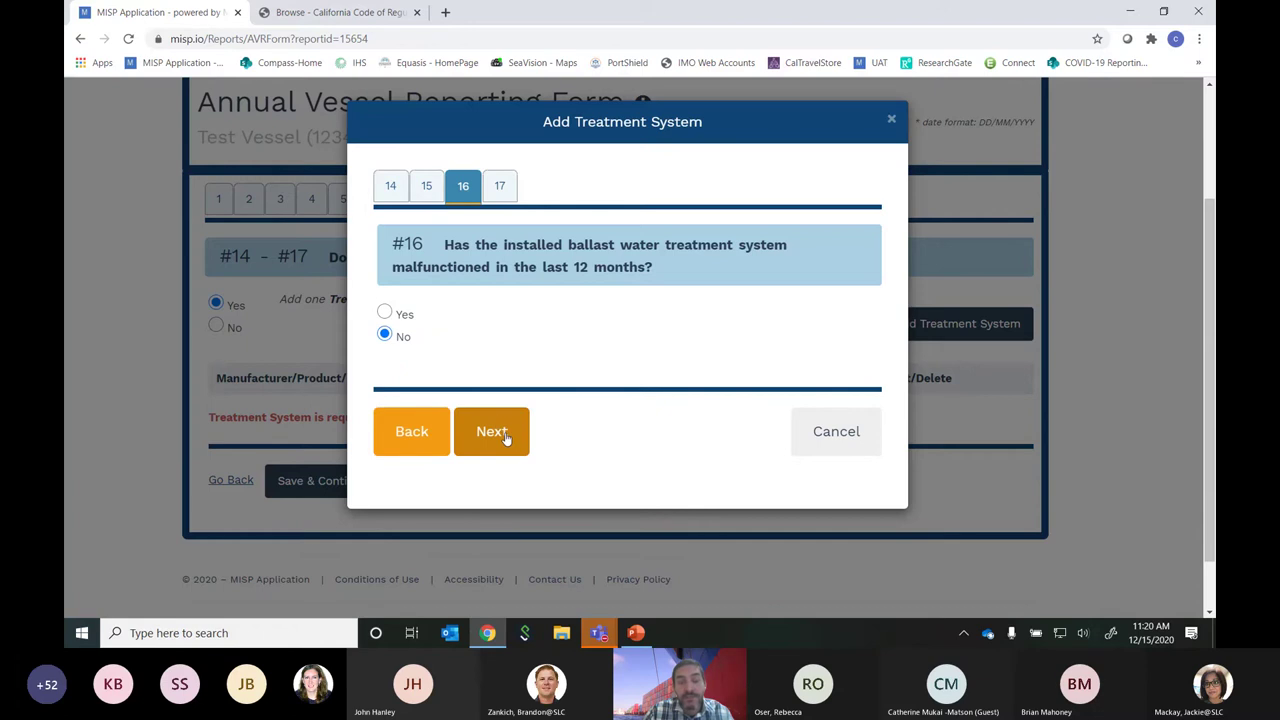
left_click(385, 313)
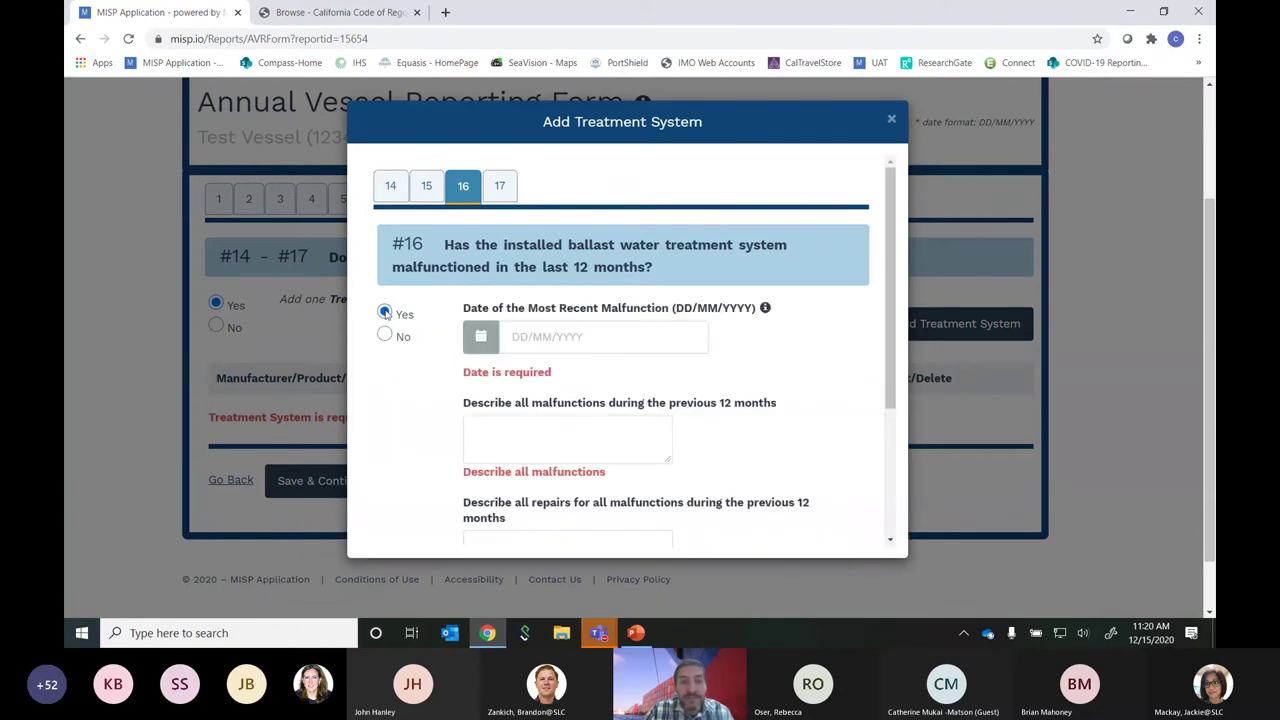
left_click(572, 341)
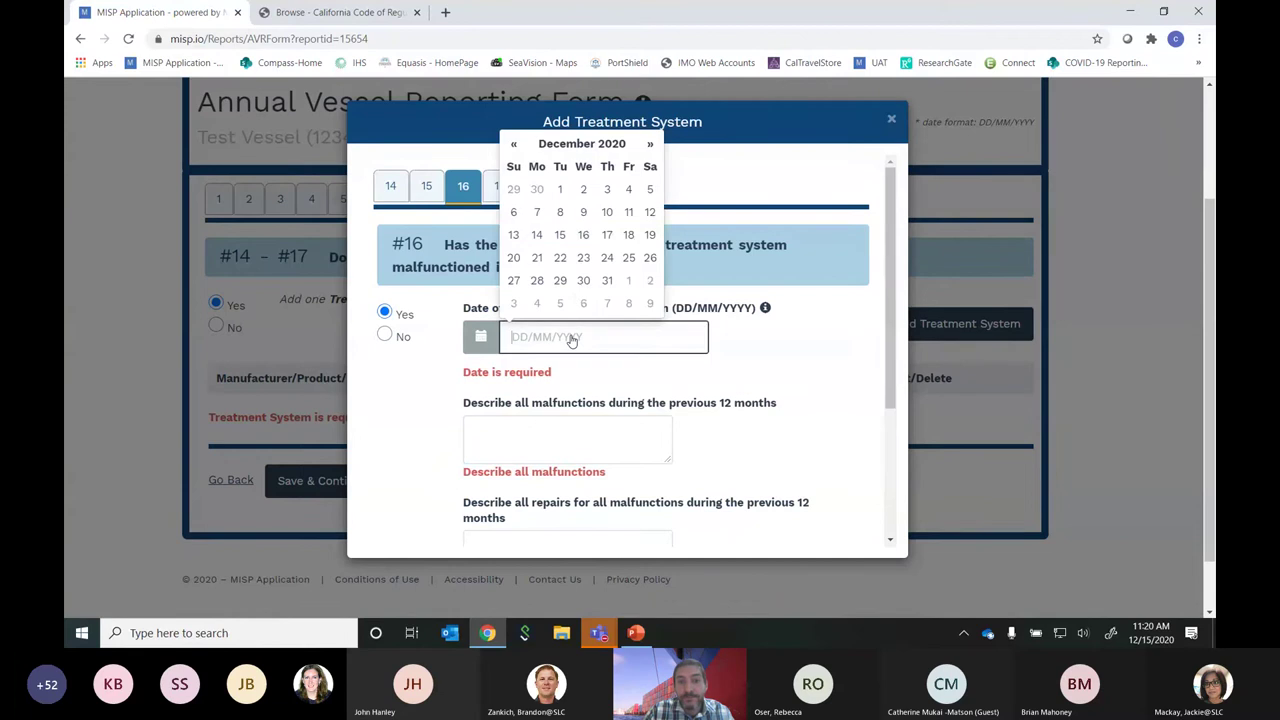
left_click(584, 212)
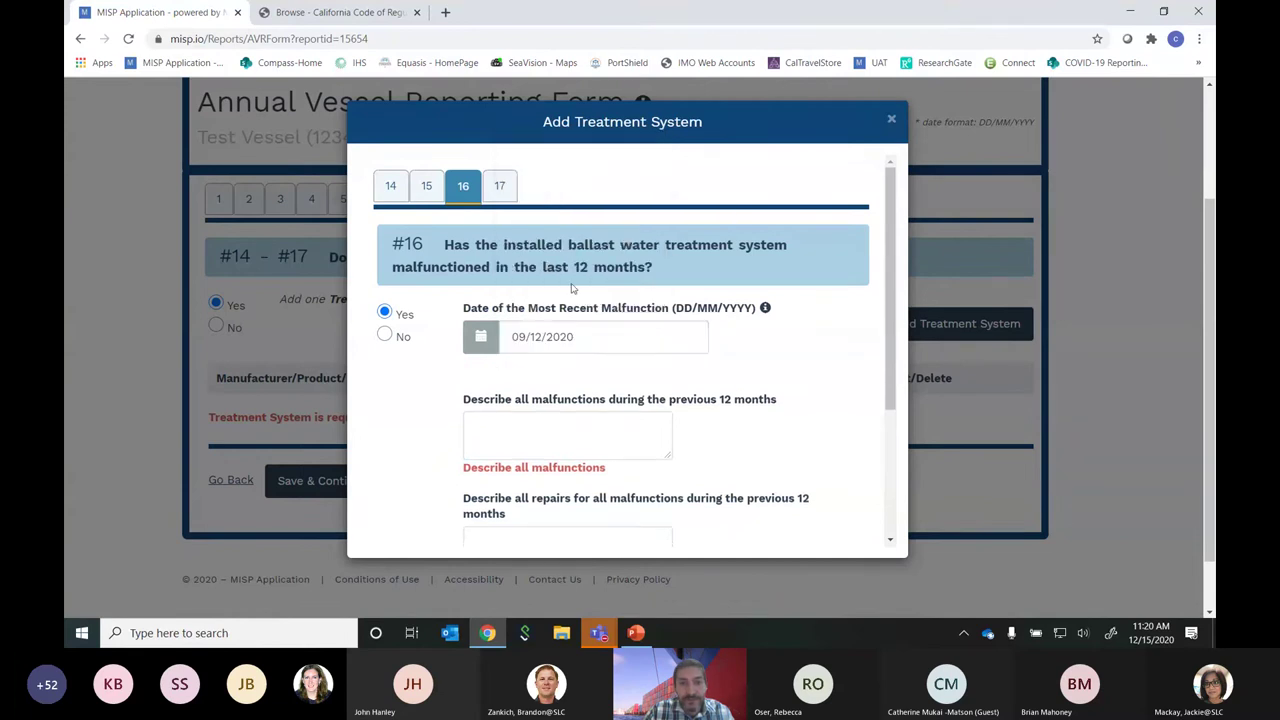
scroll(535, 393, "down", 1)
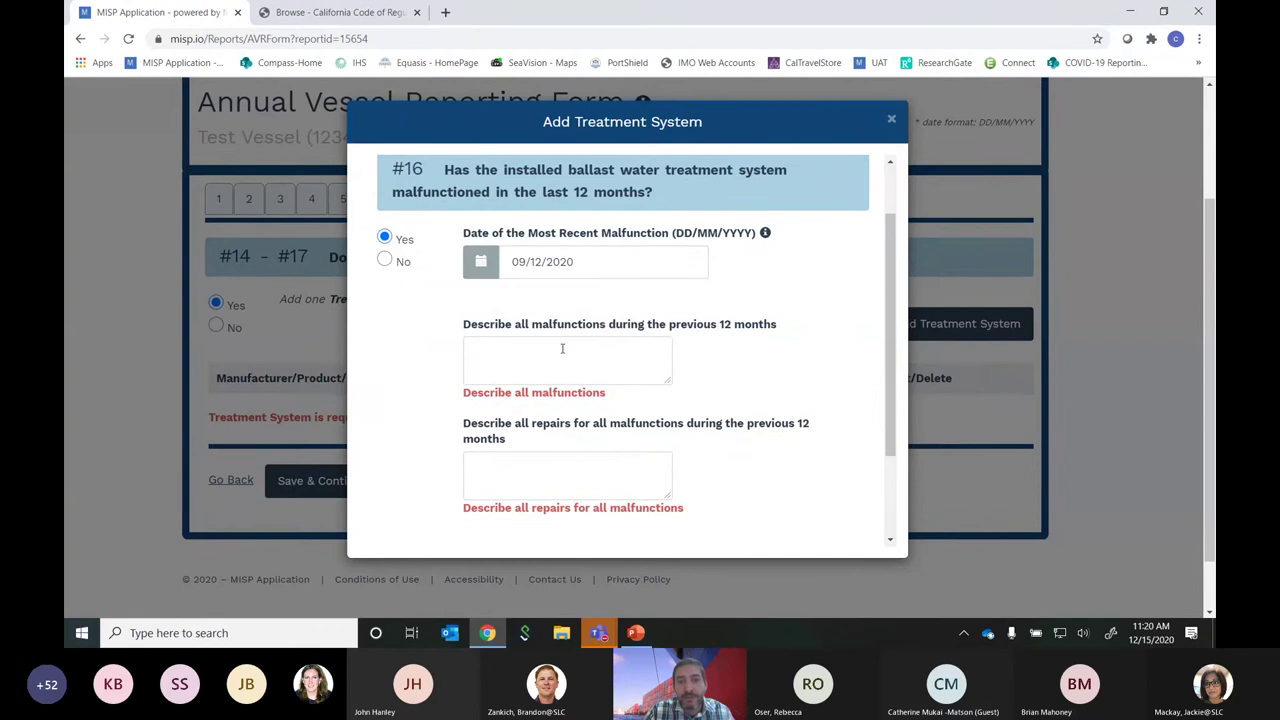
Describe the malfunction as 'did not power up' and the repair as 'plugged it in', then continue
left_click(563, 350)
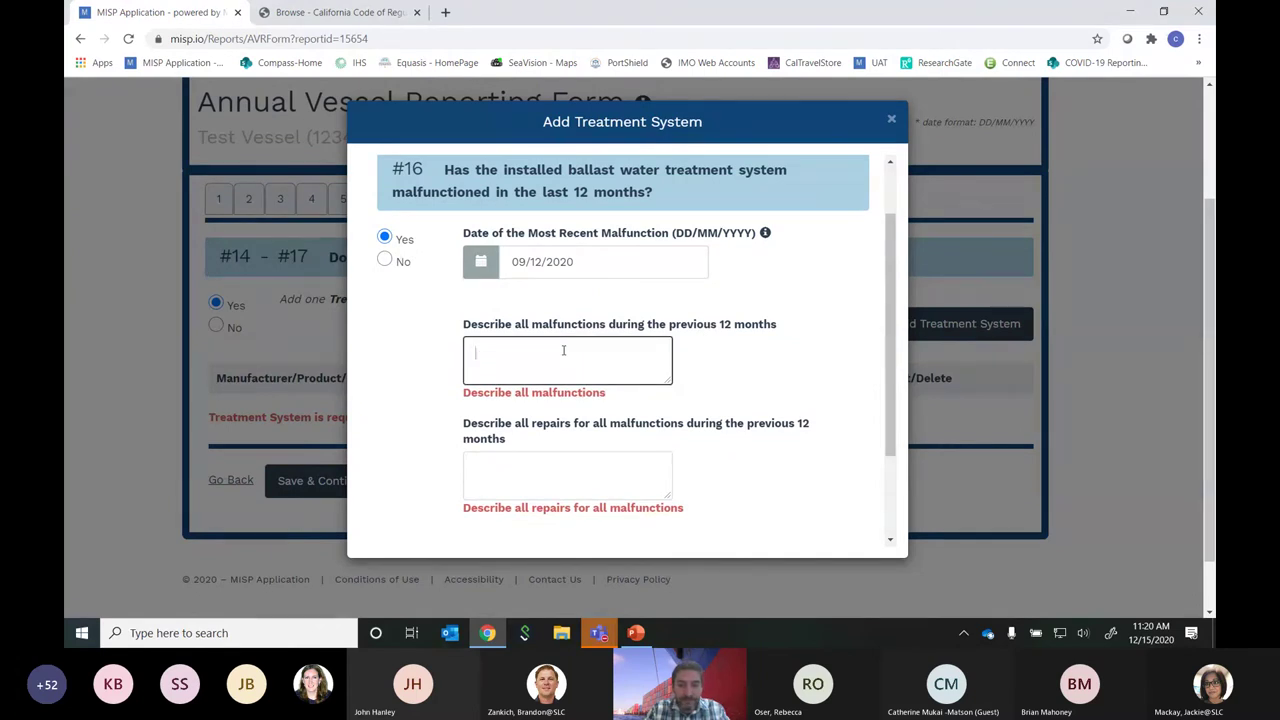
type("did not ")
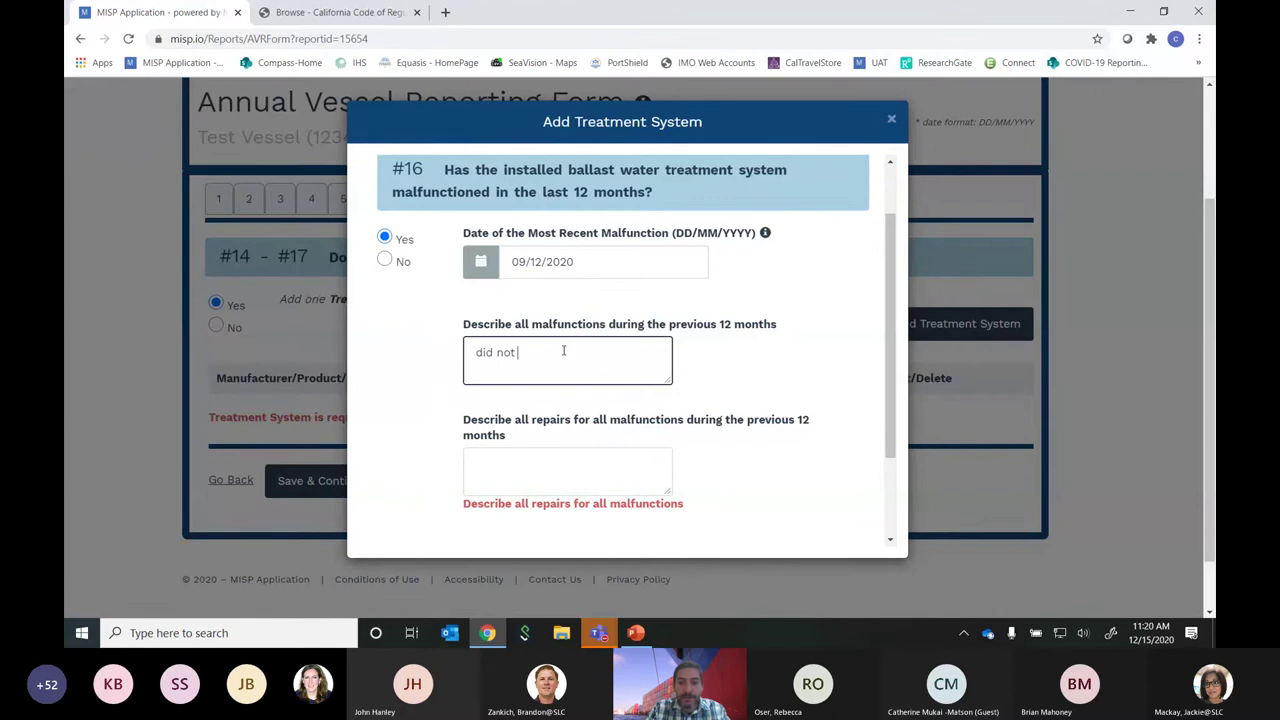
type("power up")
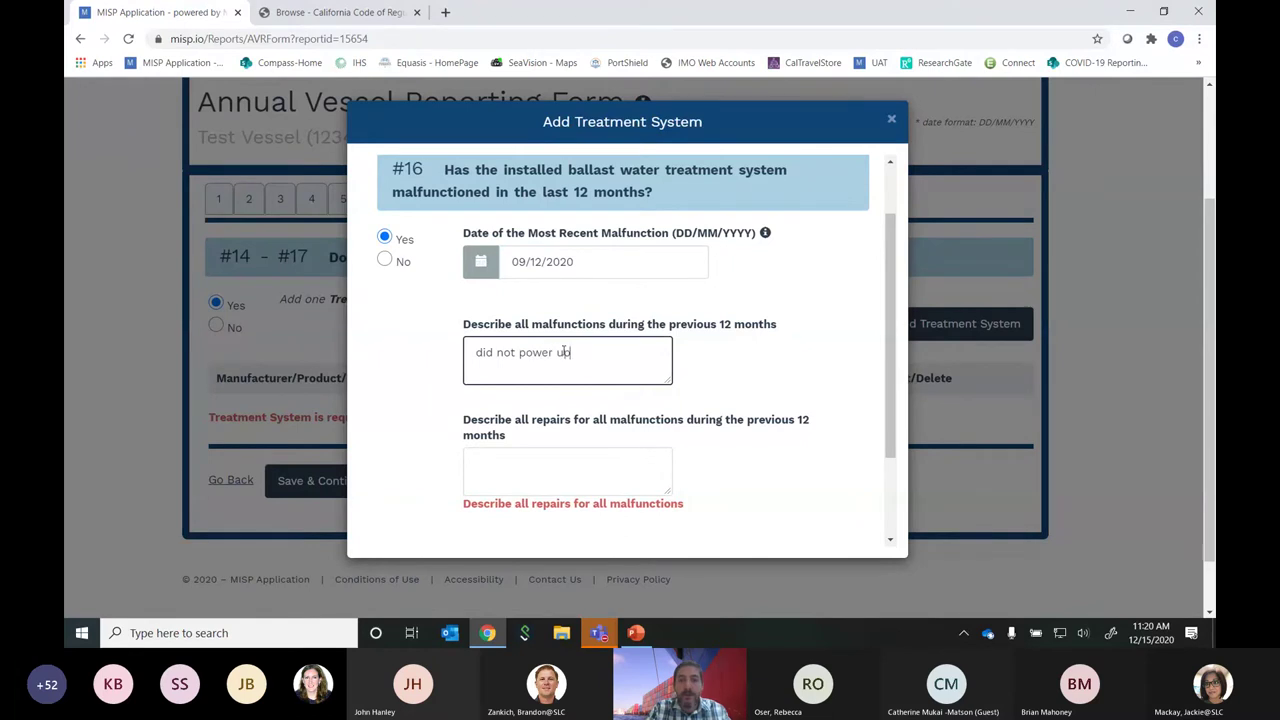
scroll(540, 376, "down", 1)
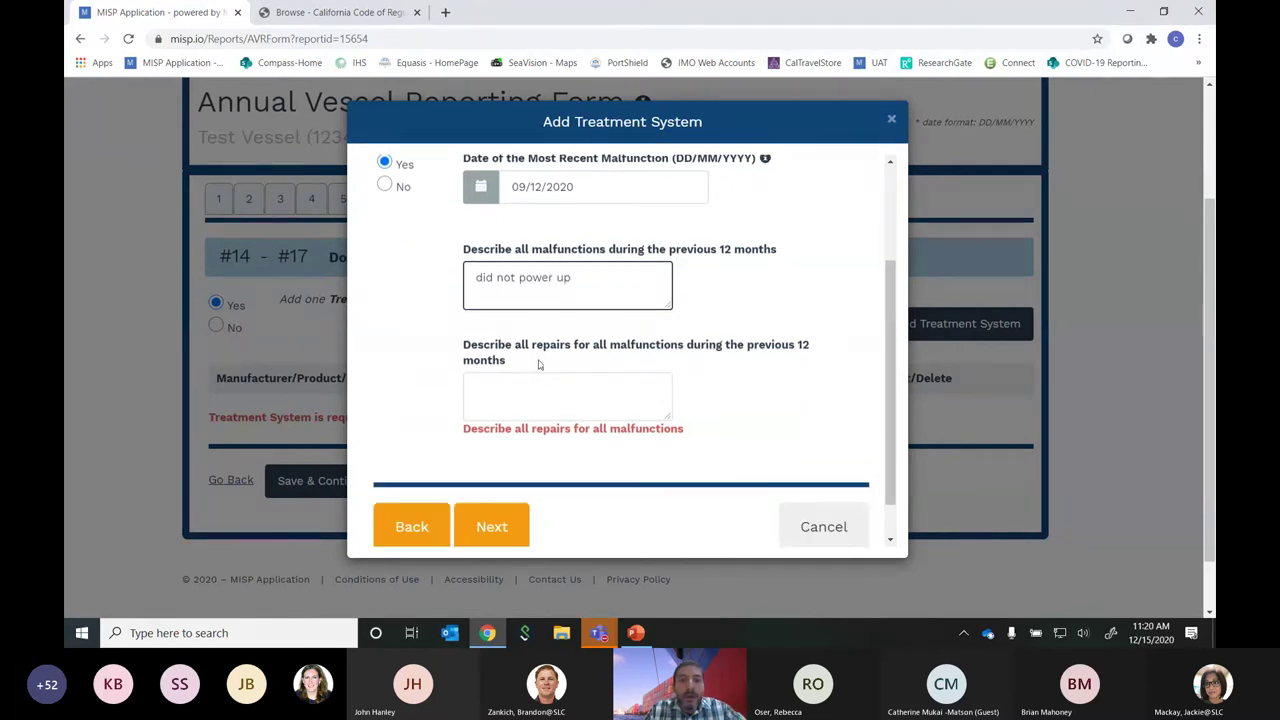
left_click(594, 380)
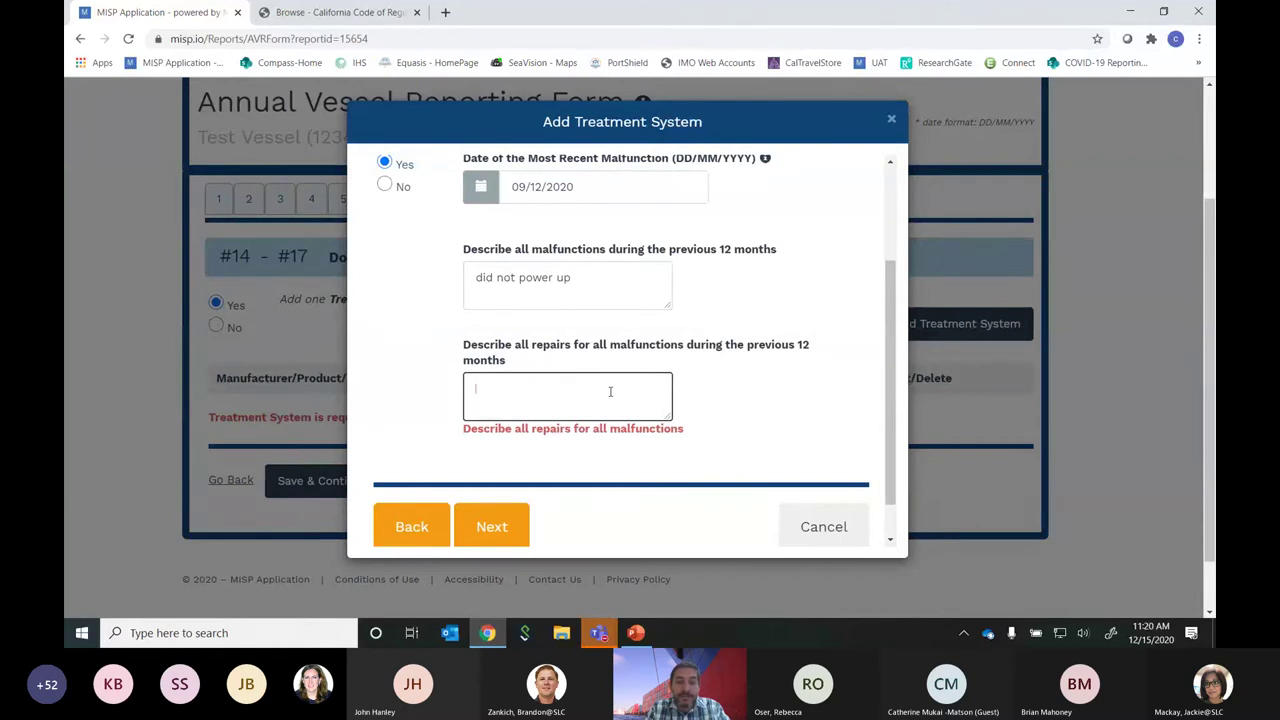
type("plugged it in")
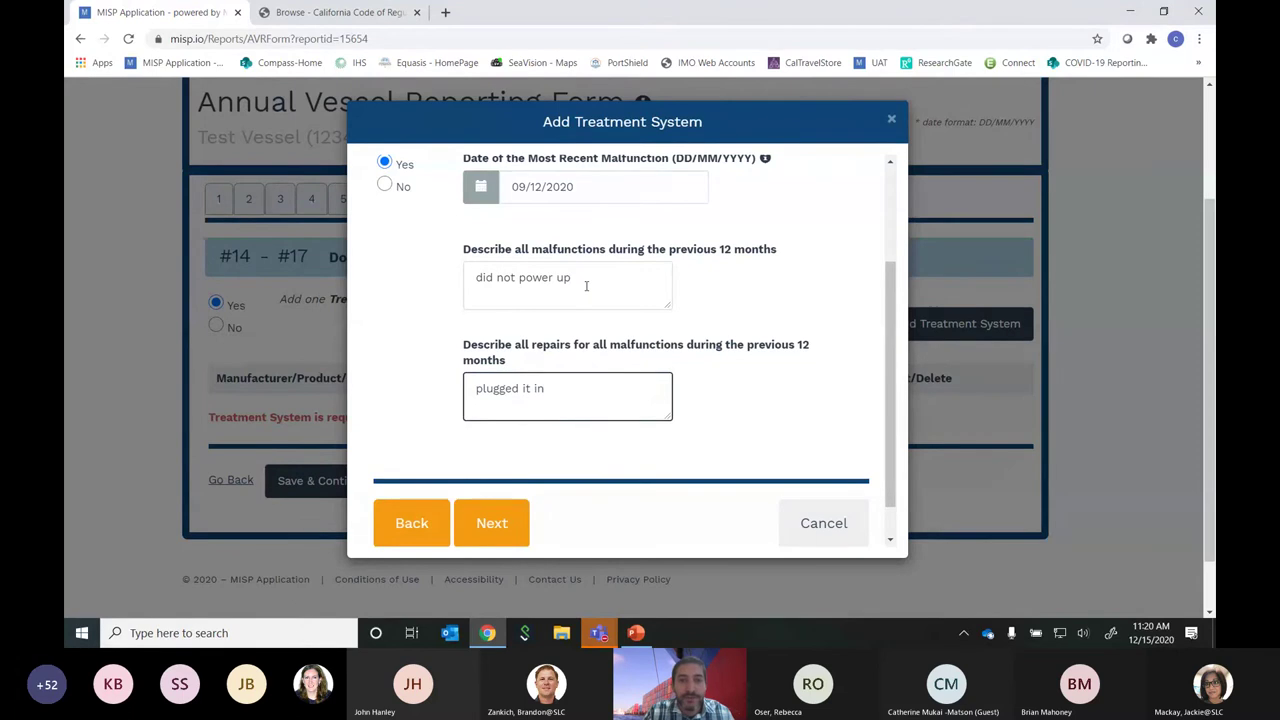
left_click(488, 526)
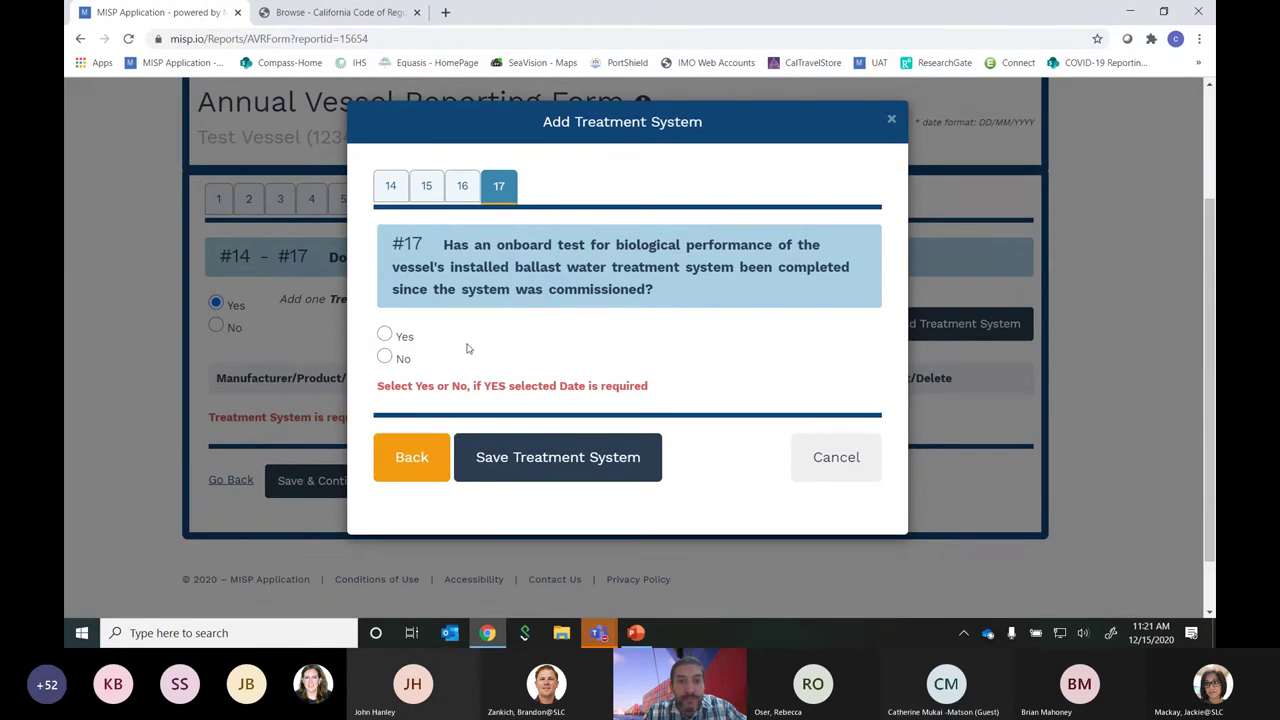
Answer Yes to question 17 with an 11/12/2020 test date, and save the Kuraray MF-125 system
left_click(385, 358)
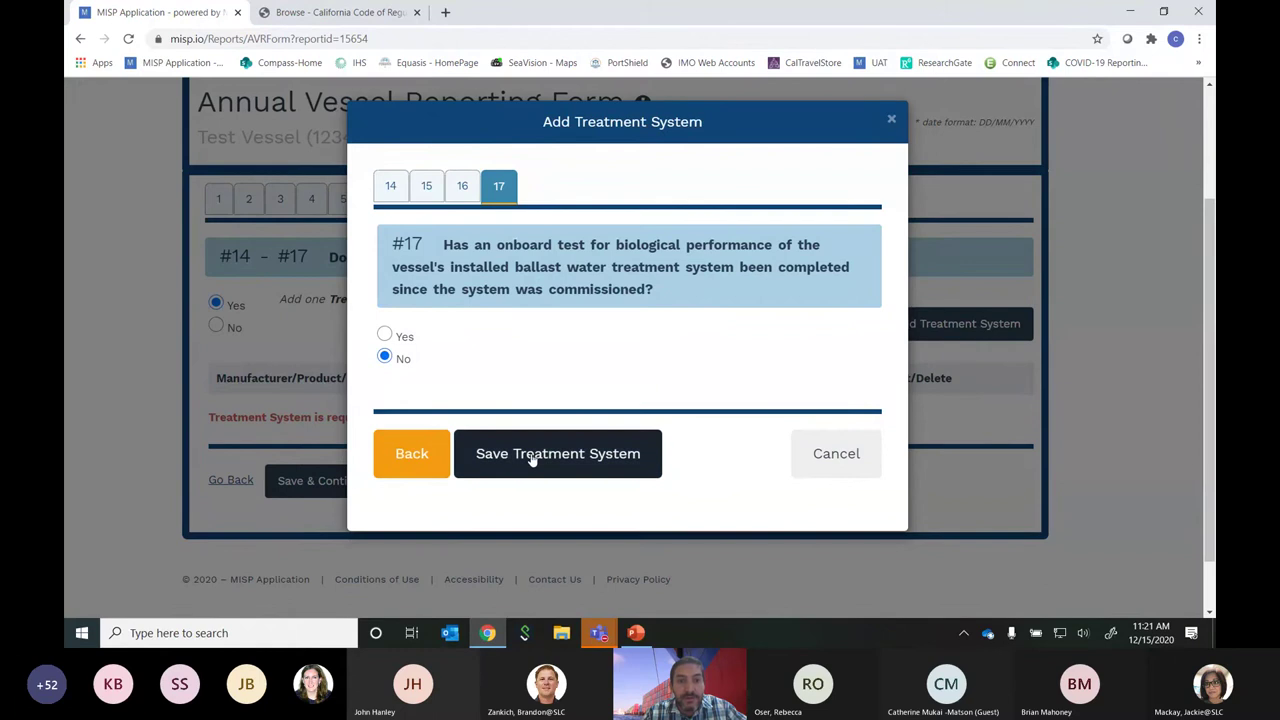
left_click(384, 336)
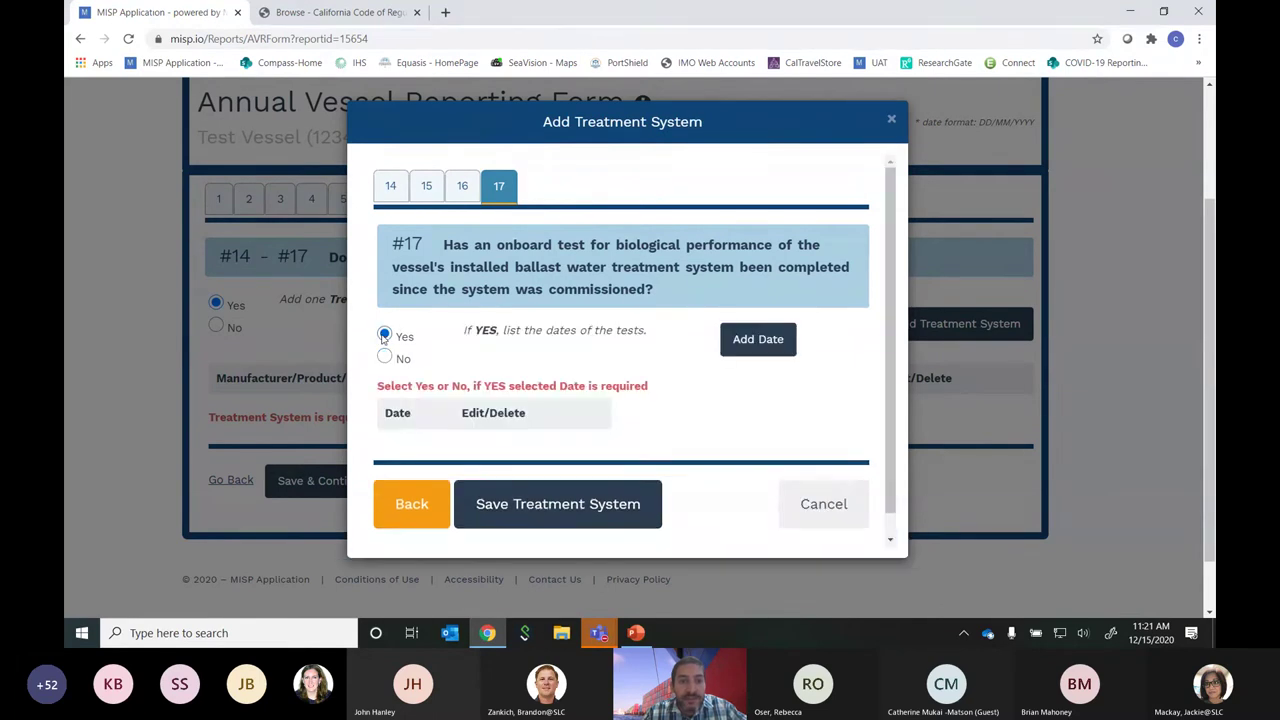
left_click(753, 341)
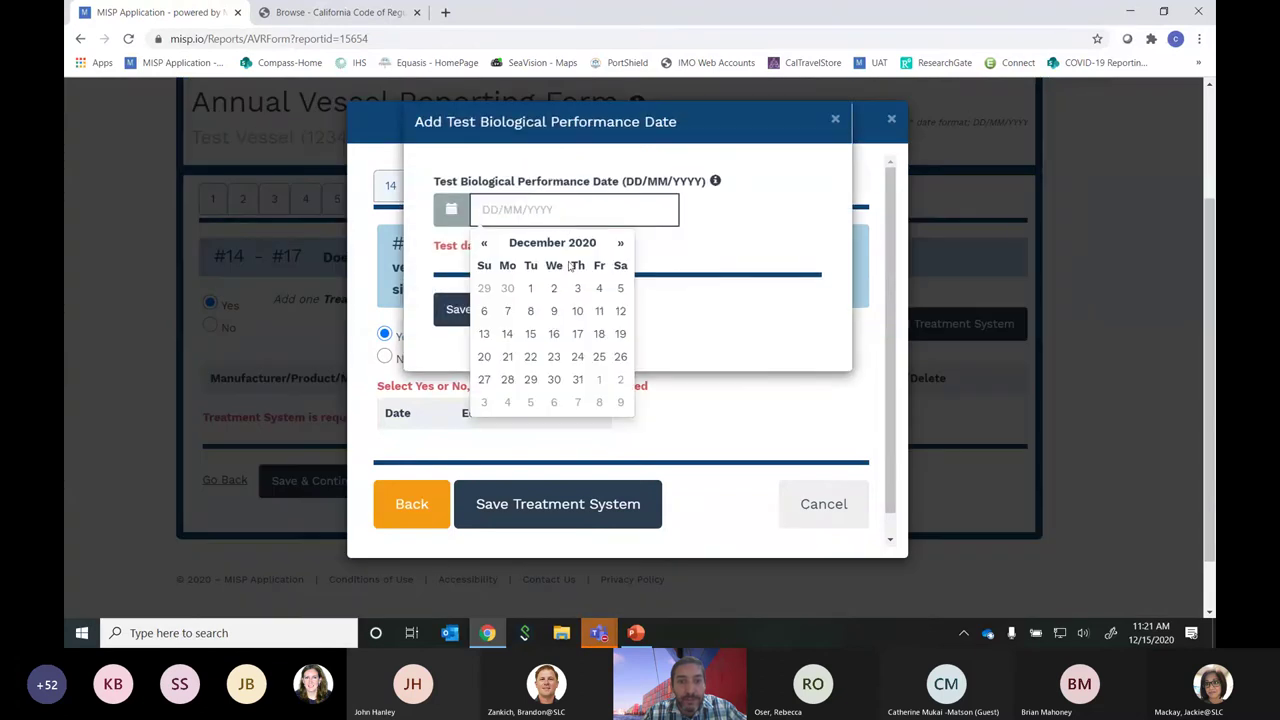
left_click(599, 313)
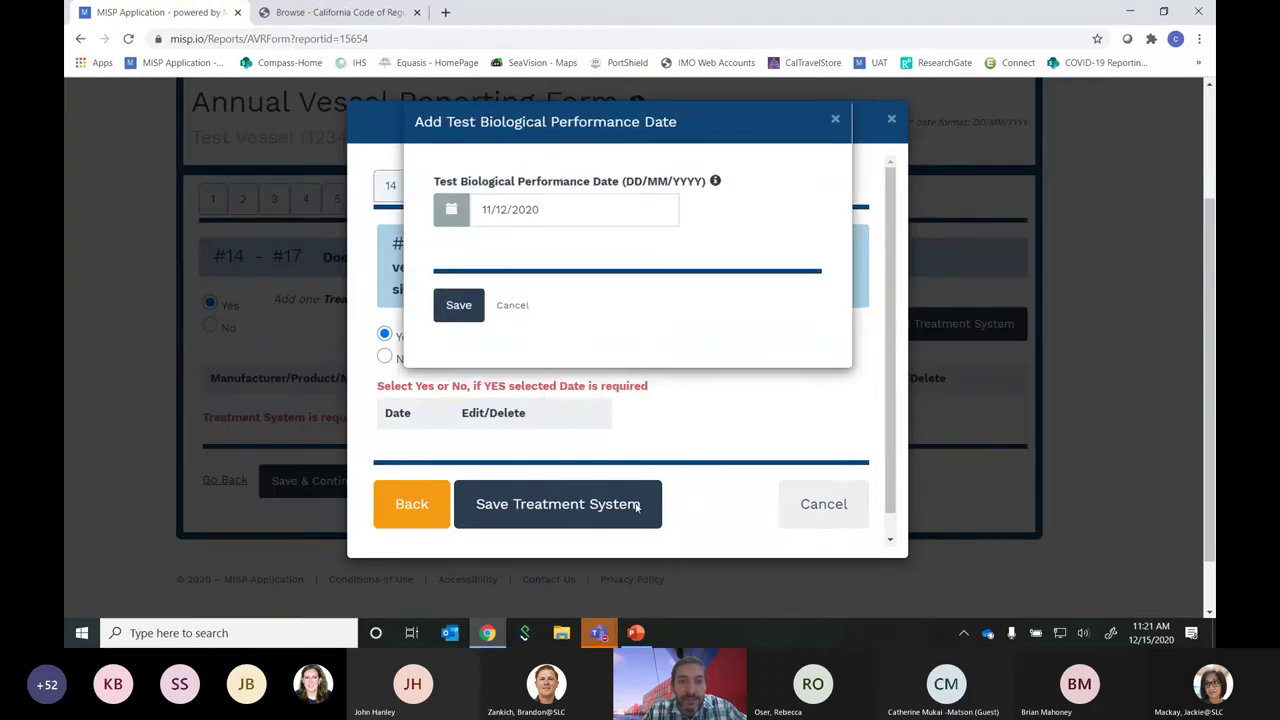
left_click(477, 307)
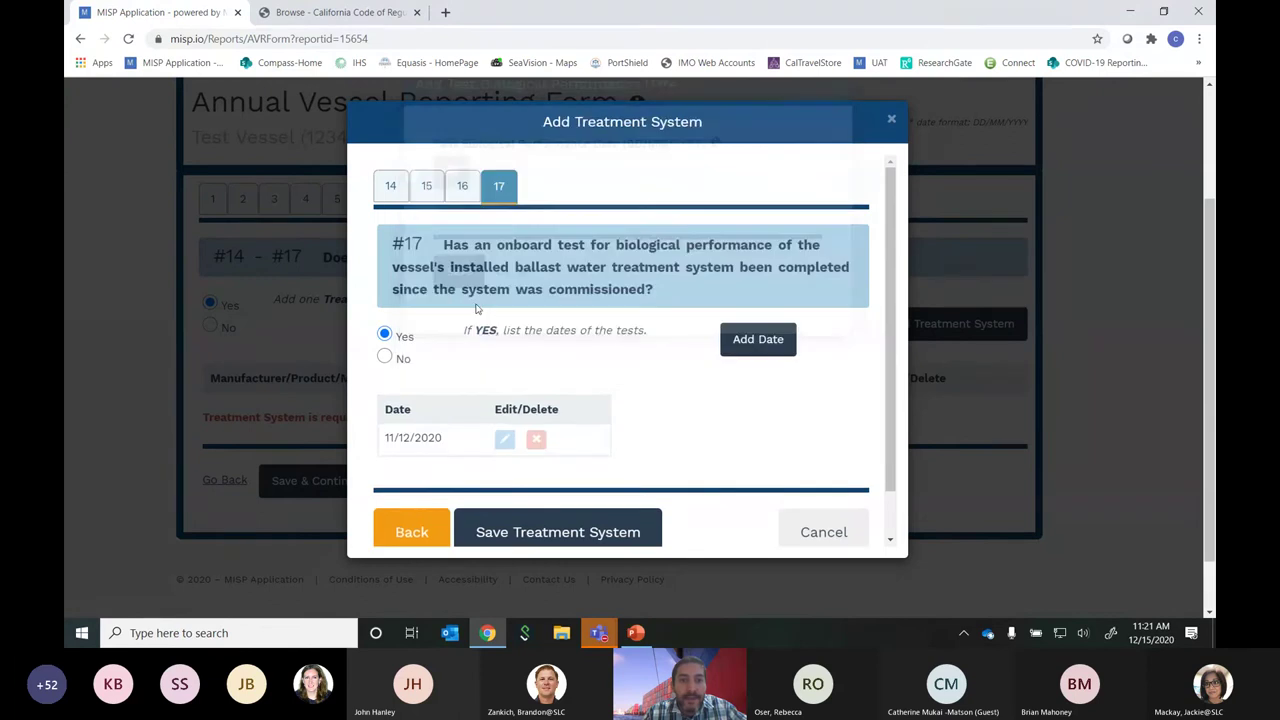
scroll(645, 470, "down", 1)
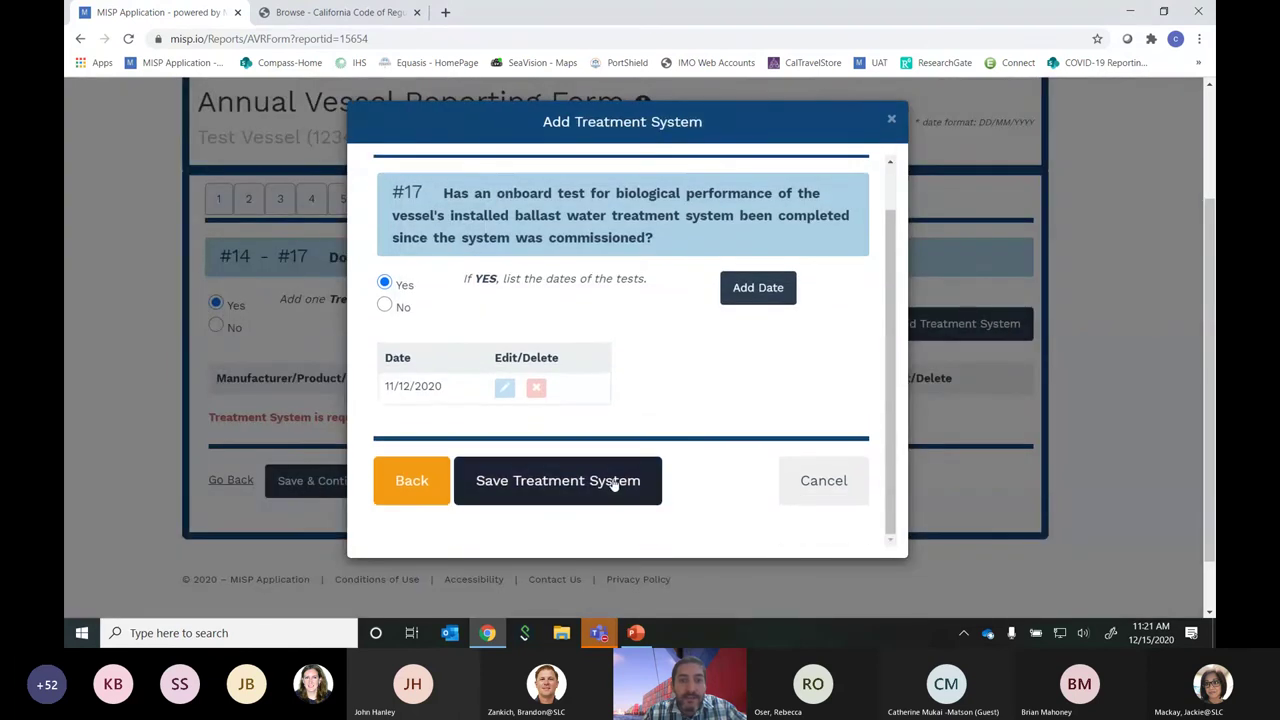
left_click(613, 482)
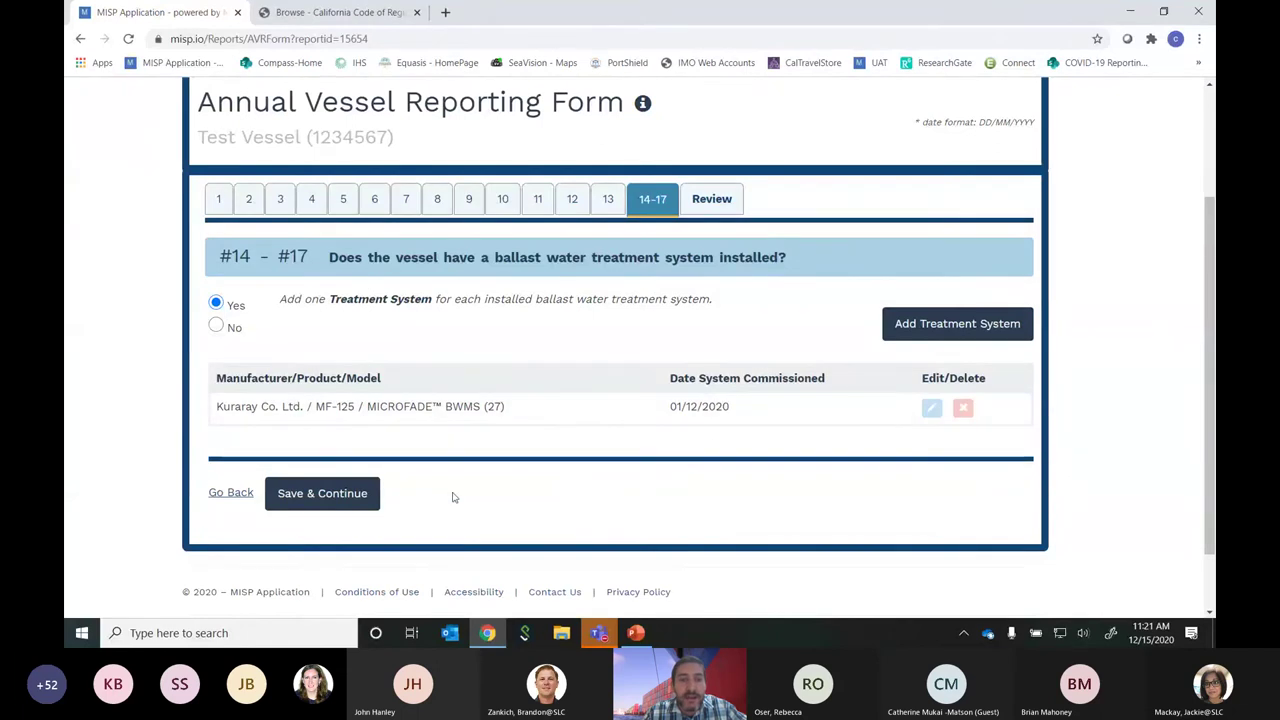
Save sections 14–17 and scroll through the Review and Submit summary down to Submit
left_click(330, 495)
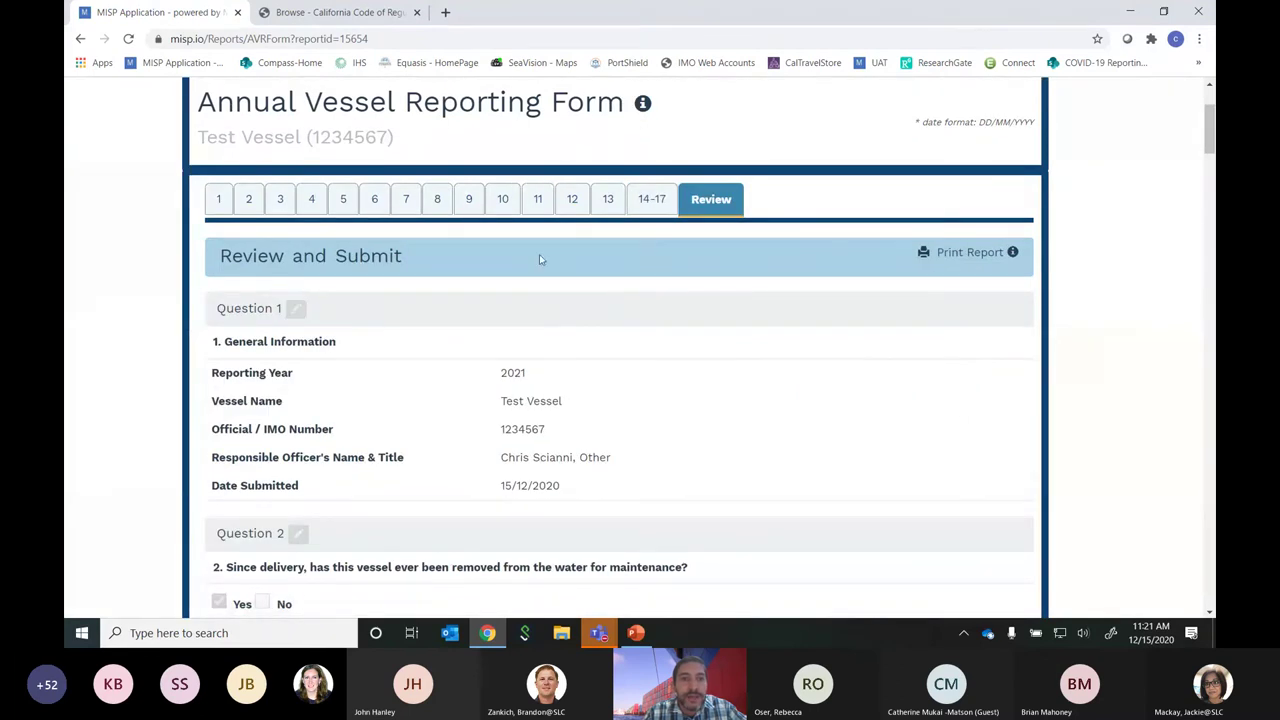
scroll(609, 316, "down", 1)
scroll(609, 316, "down", 3)
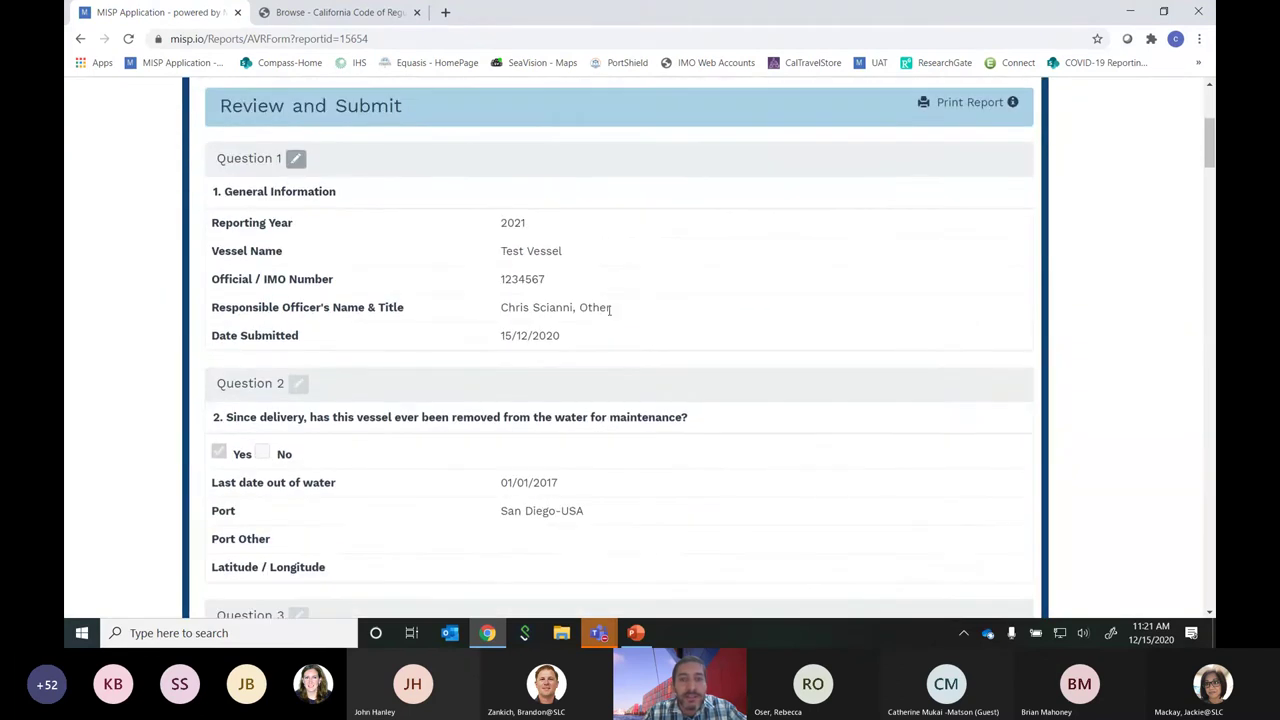
scroll(609, 316, "down", 3)
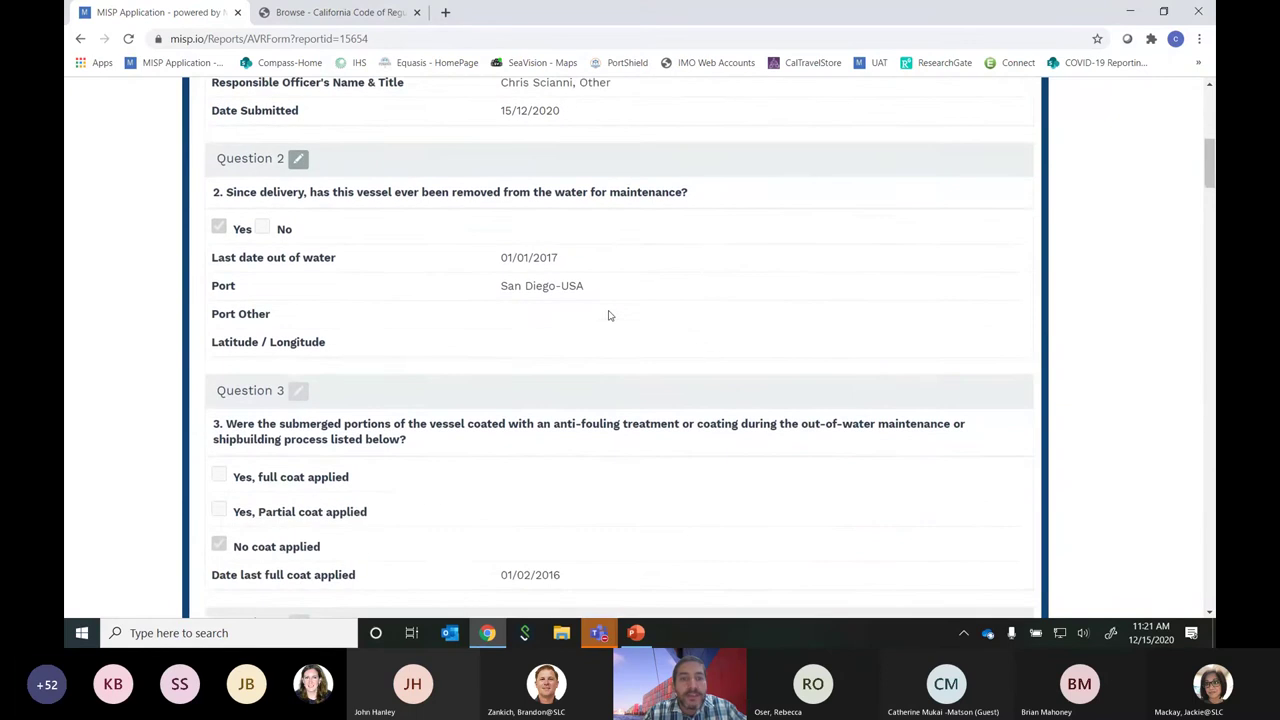
scroll(609, 316, "down", 3)
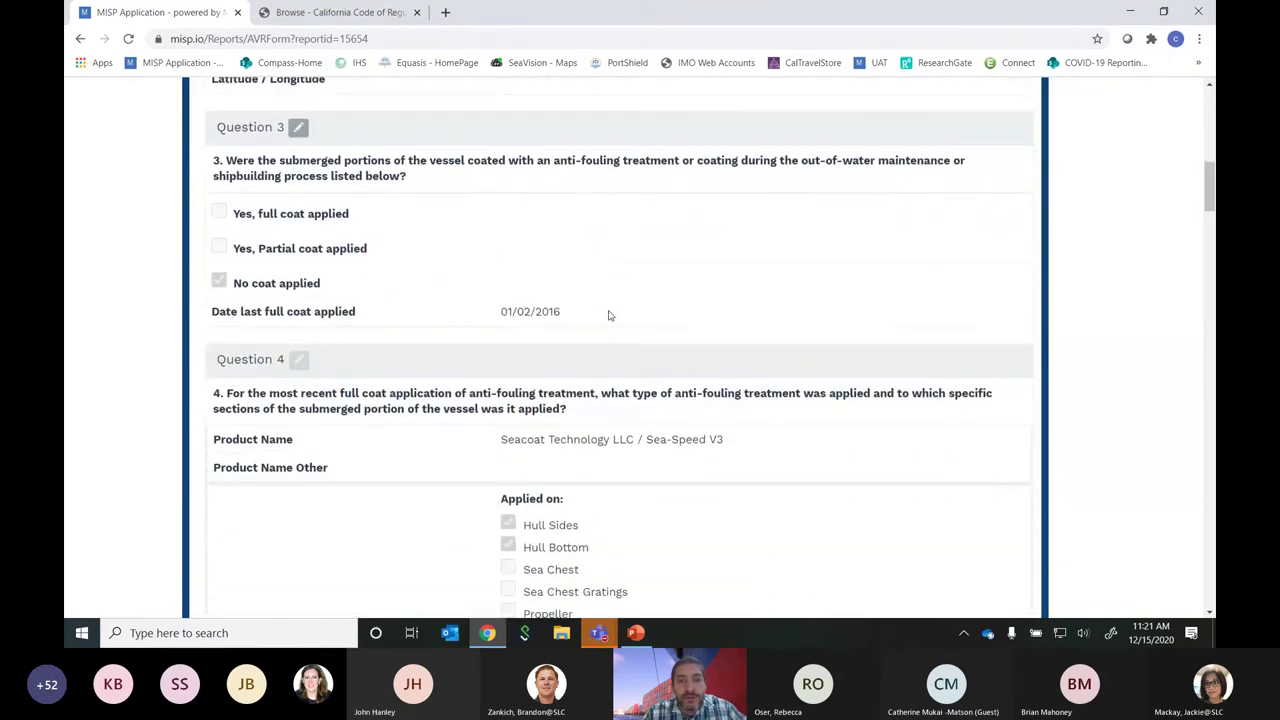
scroll(609, 316, "down", 5)
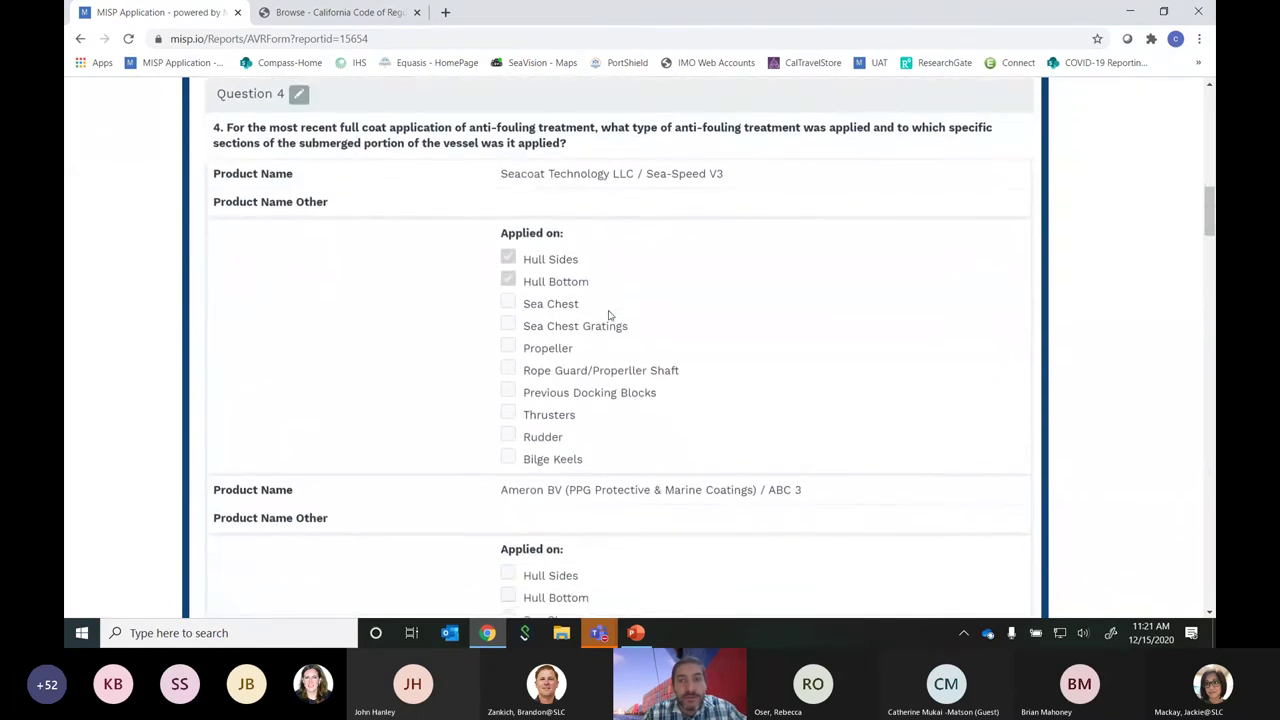
scroll(609, 316, "down", 4)
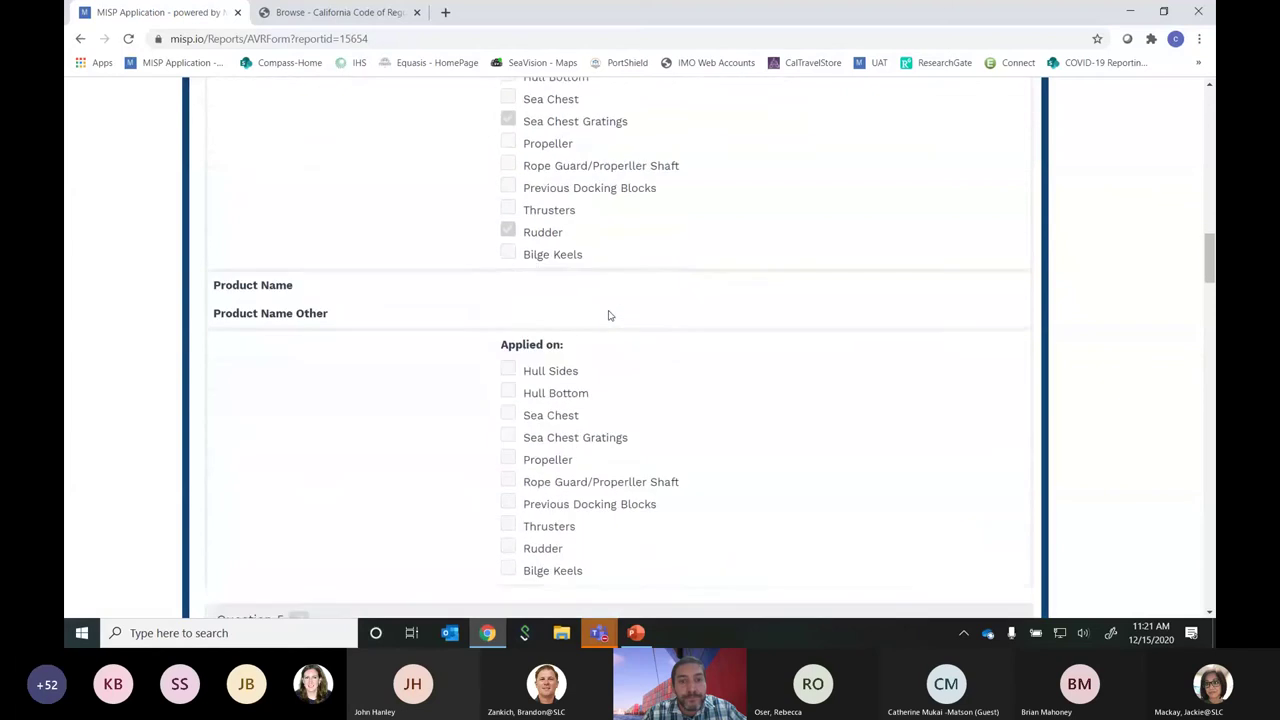
scroll(609, 316, "down", 1)
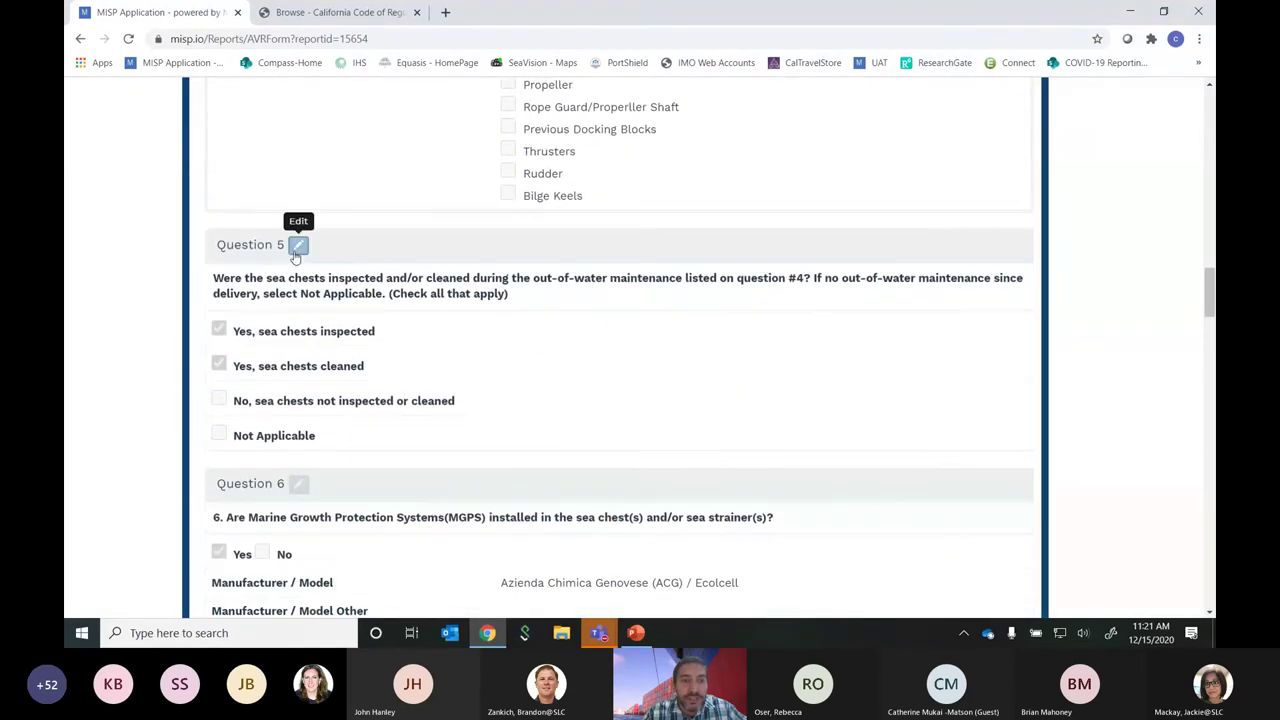
scroll(548, 301, "down", 7)
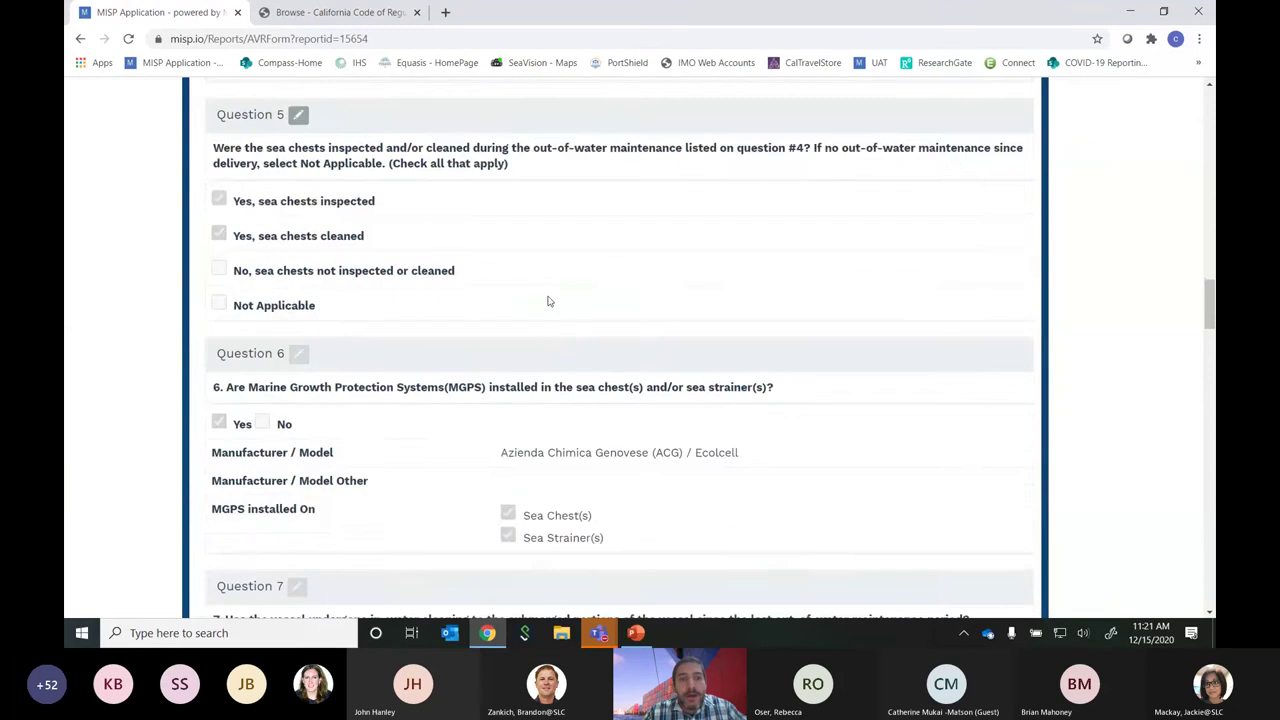
scroll(548, 301, "down", 11)
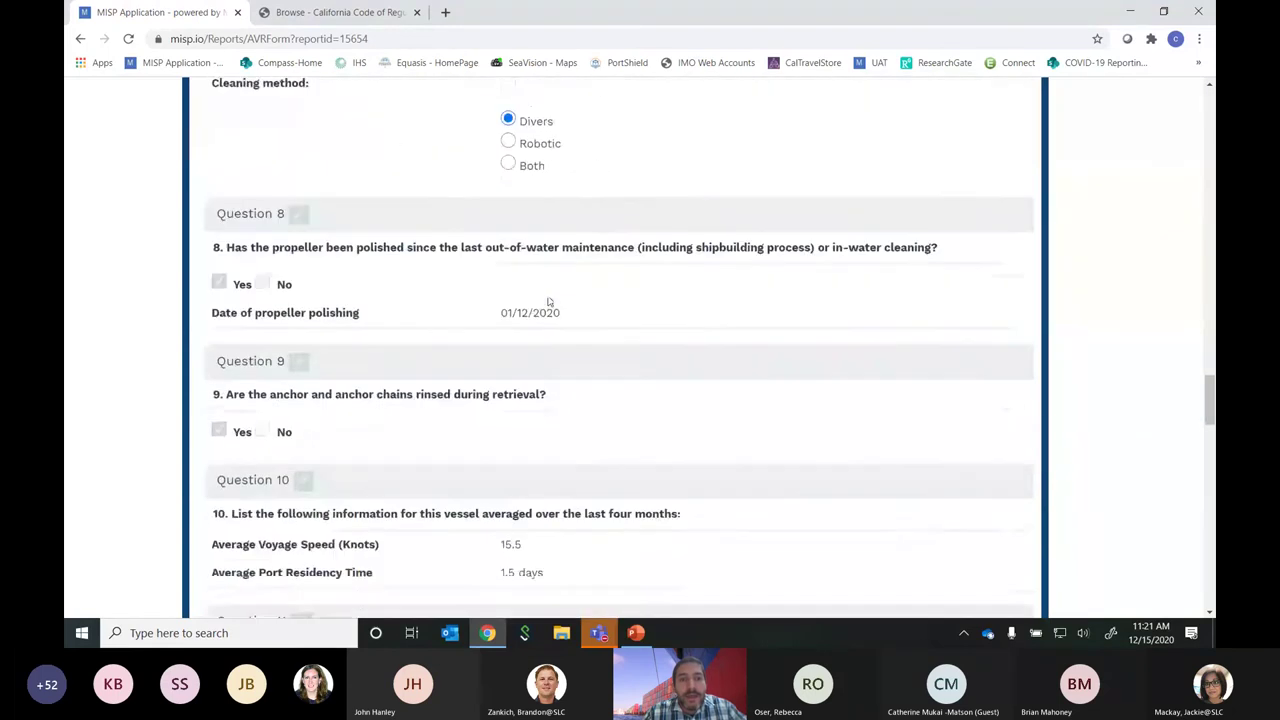
scroll(548, 301, "down", 15)
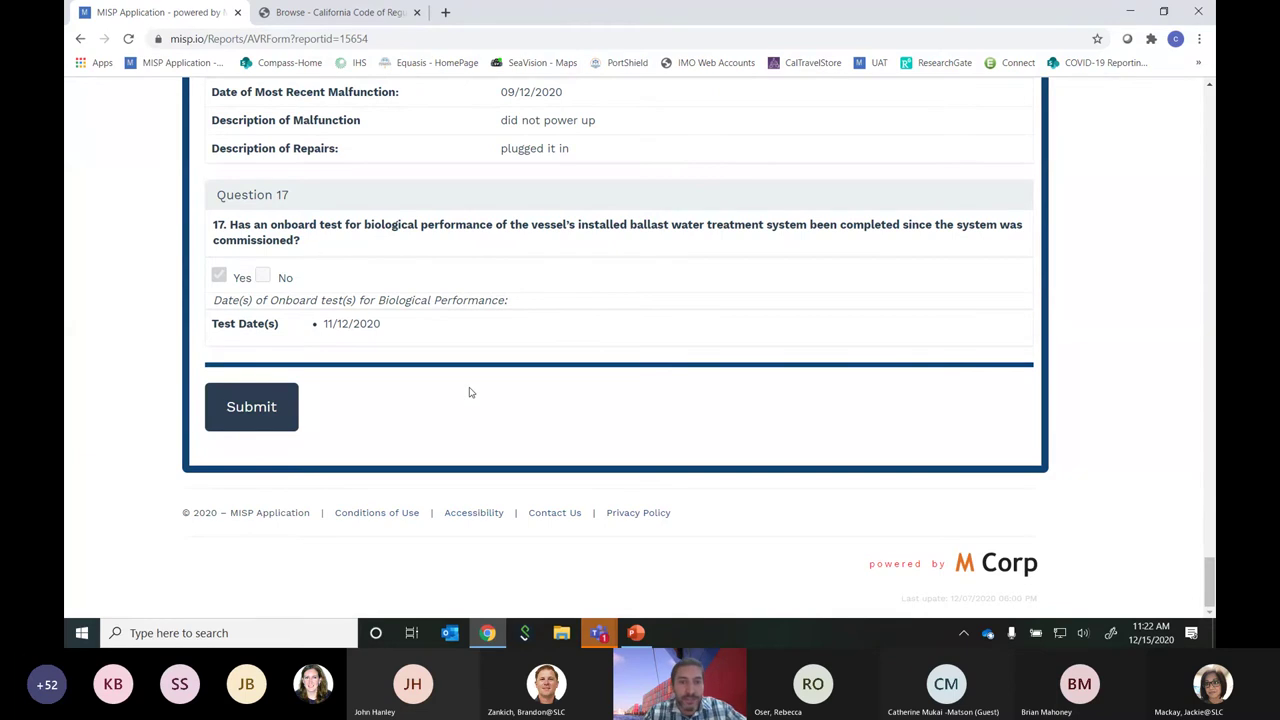
Return to the top of the Review and Submit summary
scroll(605, 398, "up", 3)
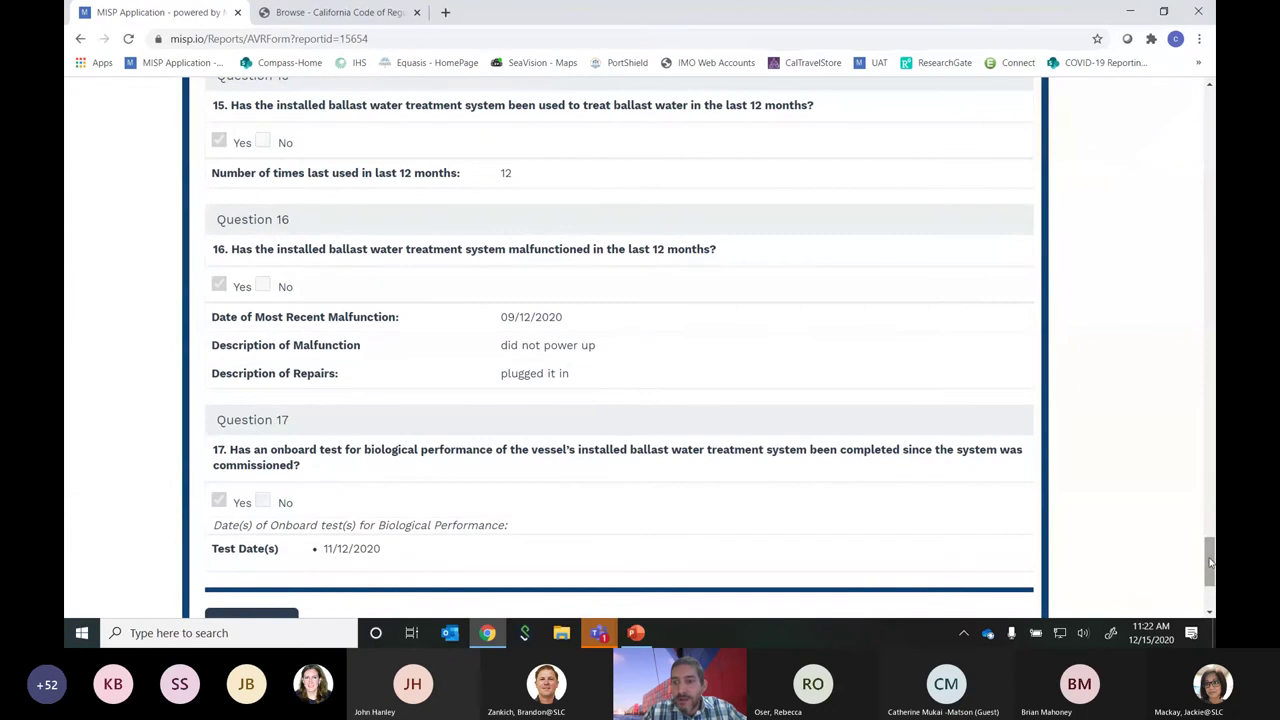
left_click_drag(1206, 562, 1200, 400)
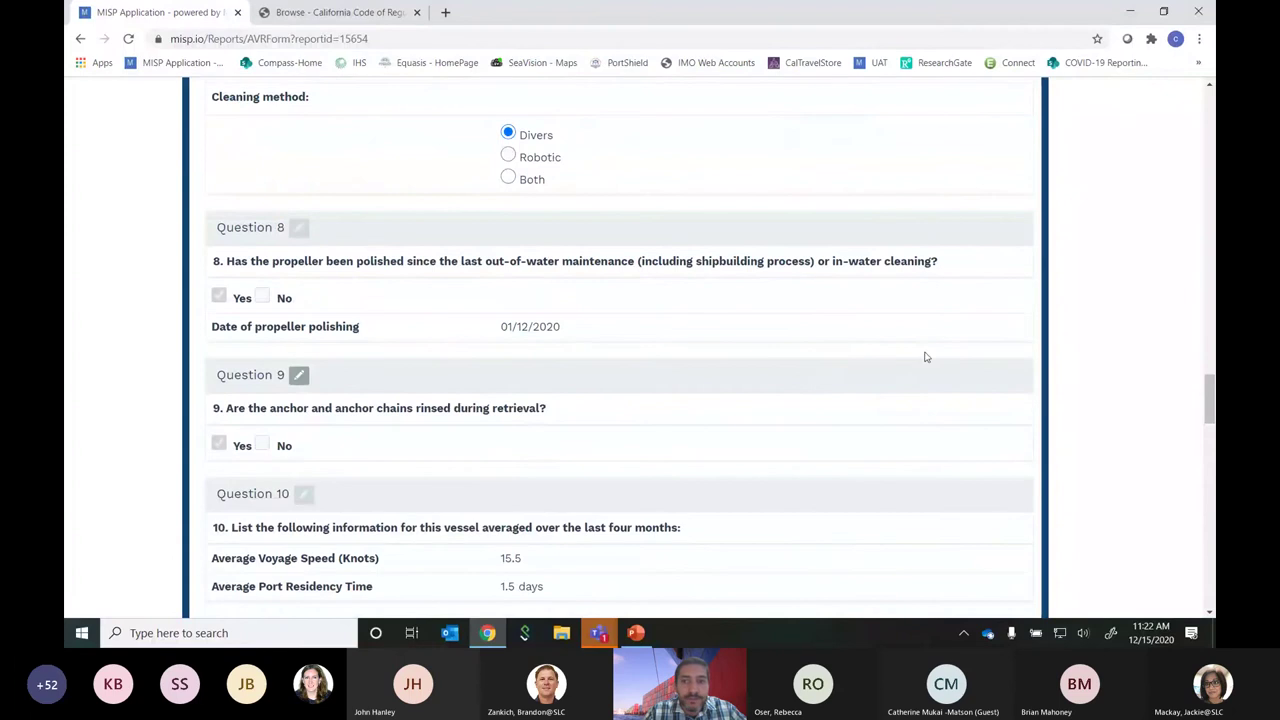
left_click_drag(1209, 400, 1189, 65)
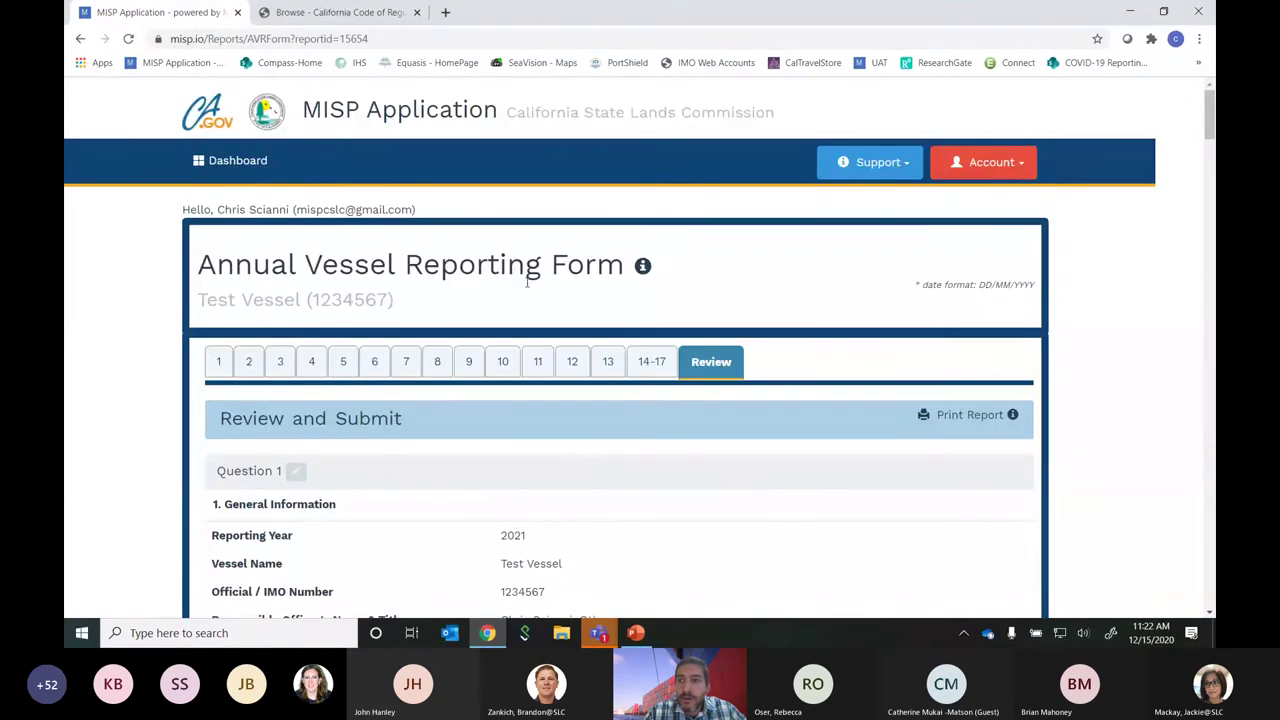
left_click(440, 369)
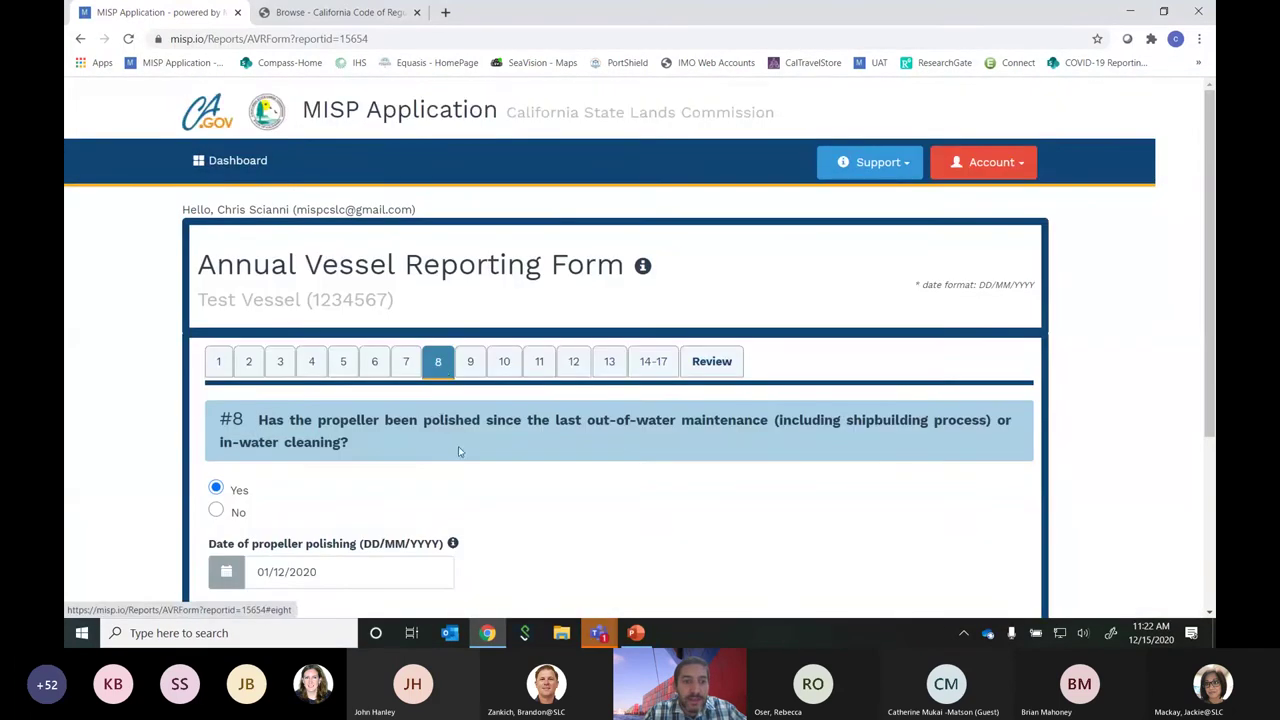
scroll(458, 451, "down", 1)
left_click_drag(336, 500, 214, 498)
key("BackSpace")
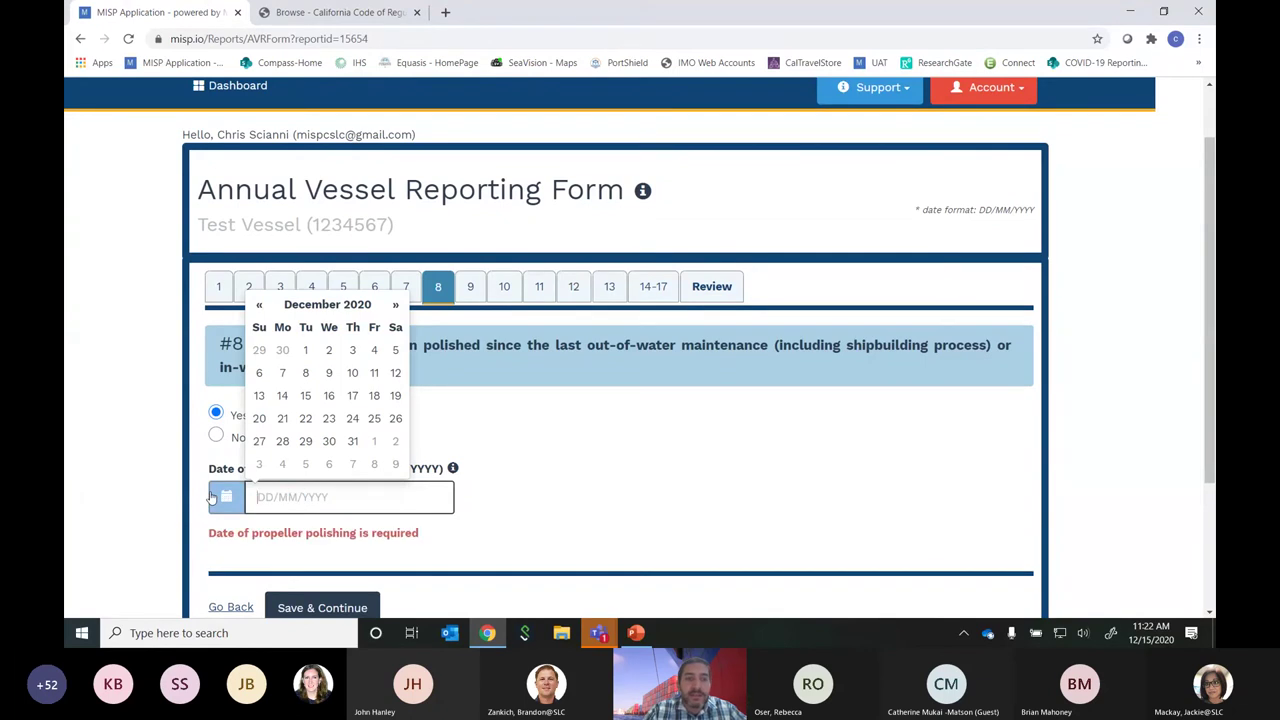
left_click(505, 463)
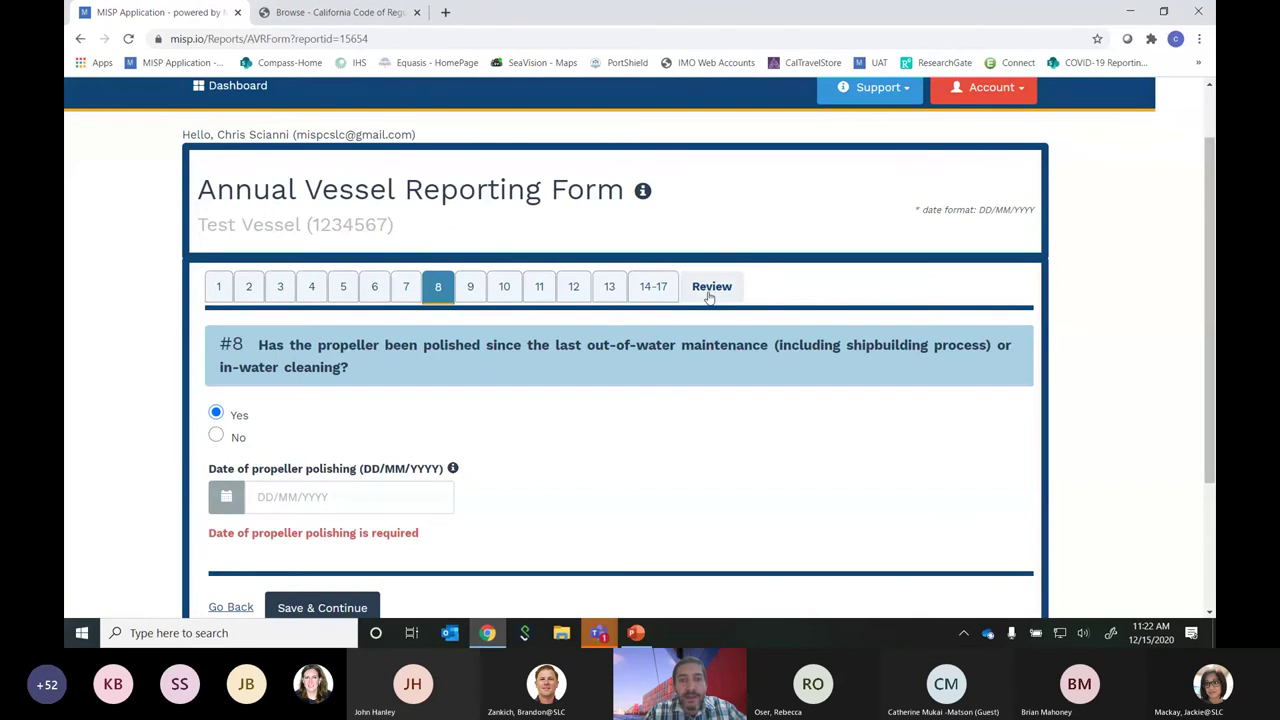
scroll(334, 546, "down", 1)
left_click(326, 532)
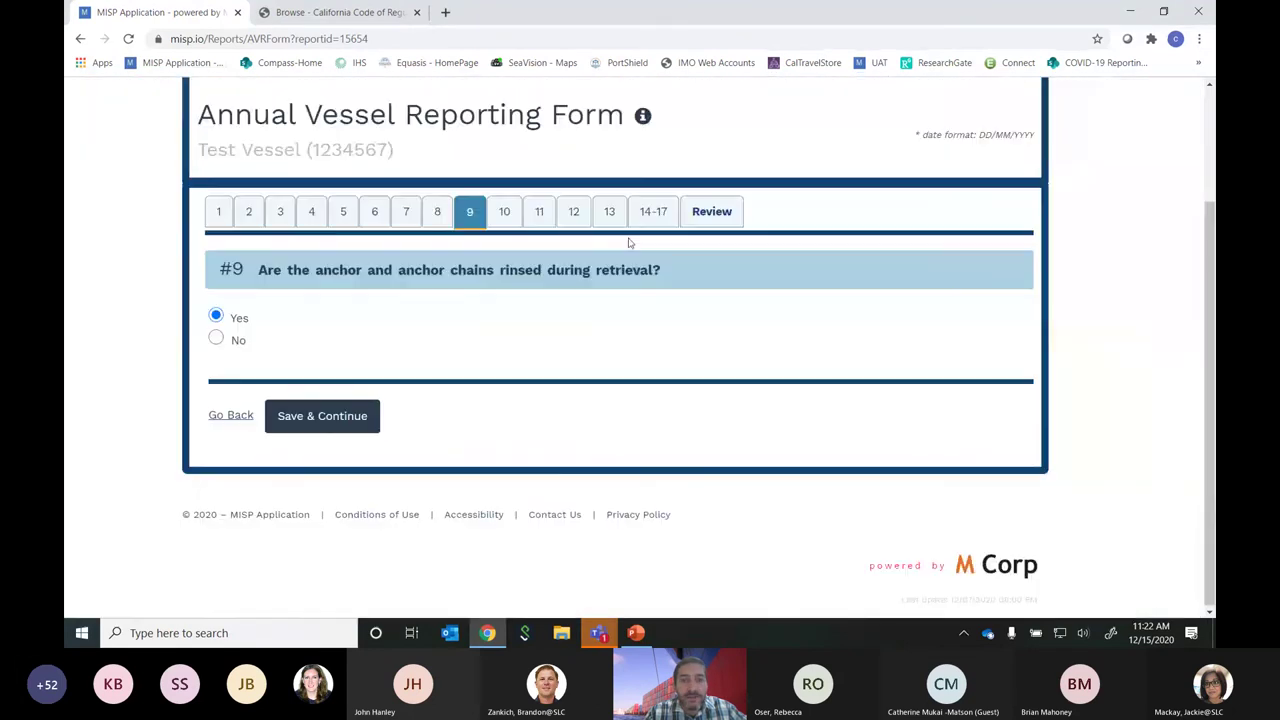
left_click(709, 213)
scroll(731, 355, "down", 20)
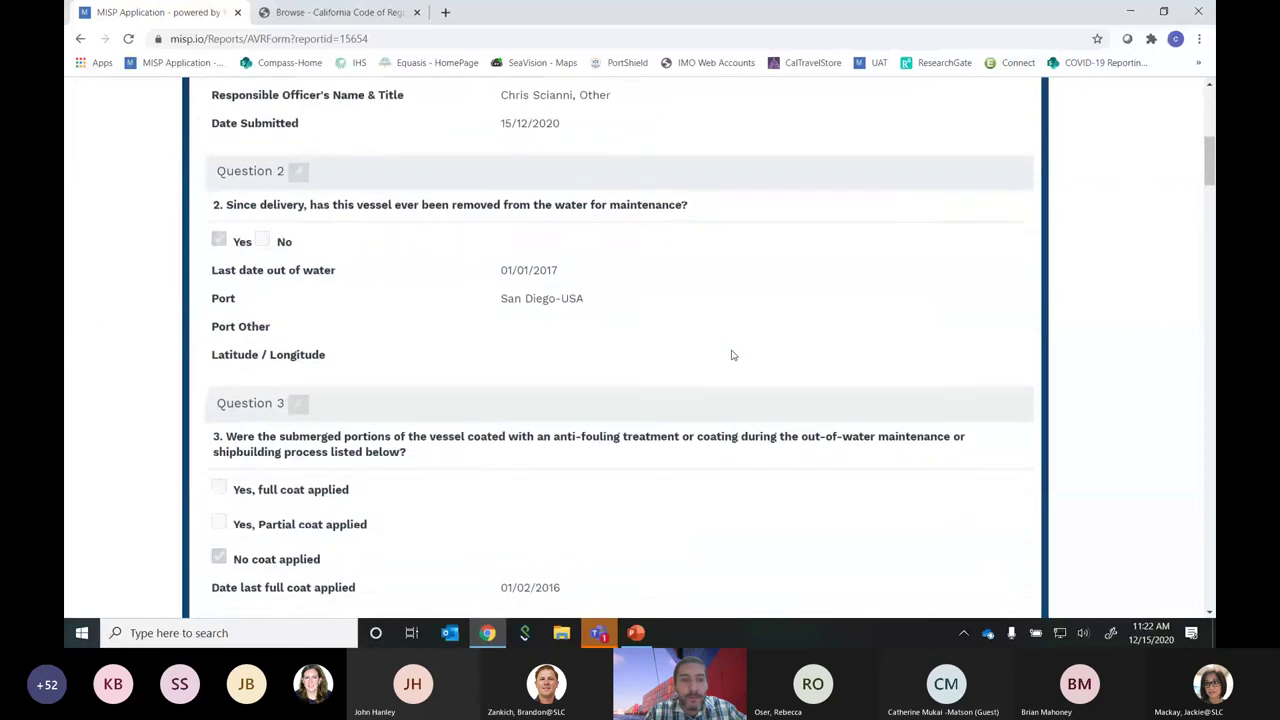
scroll(731, 366, "down", 15)
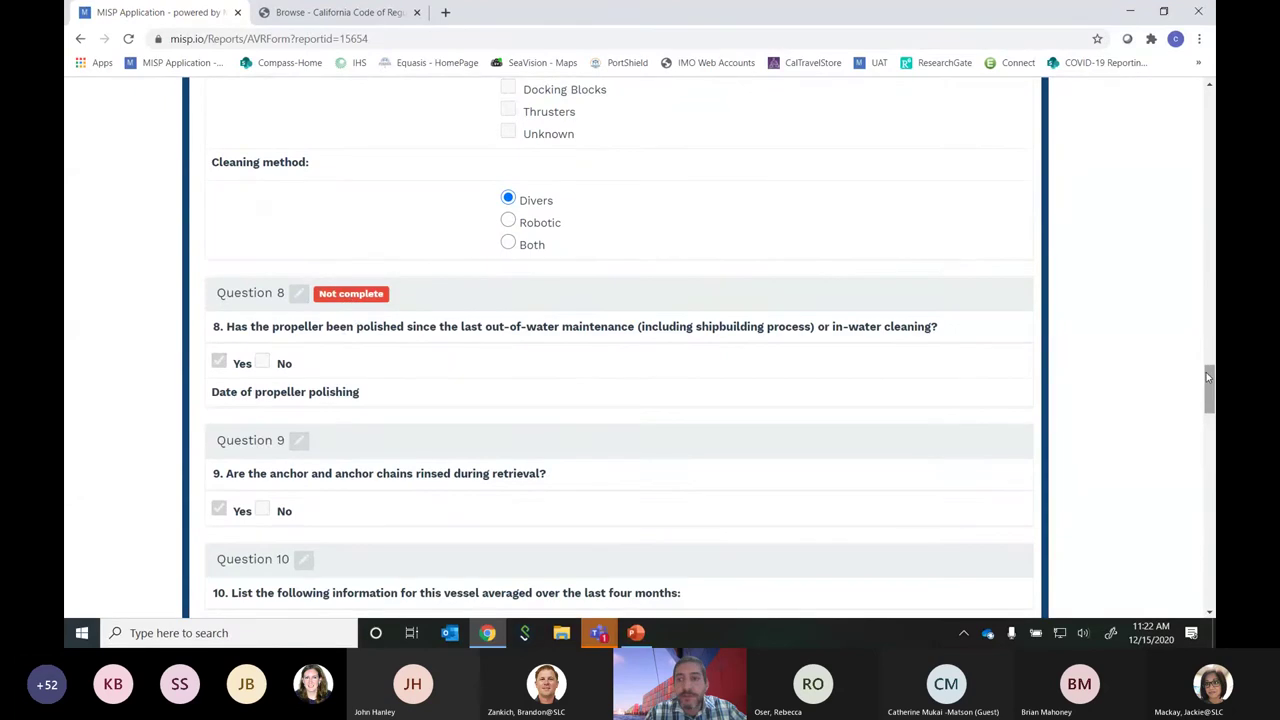
left_click_drag(1206, 372, 1205, 590)
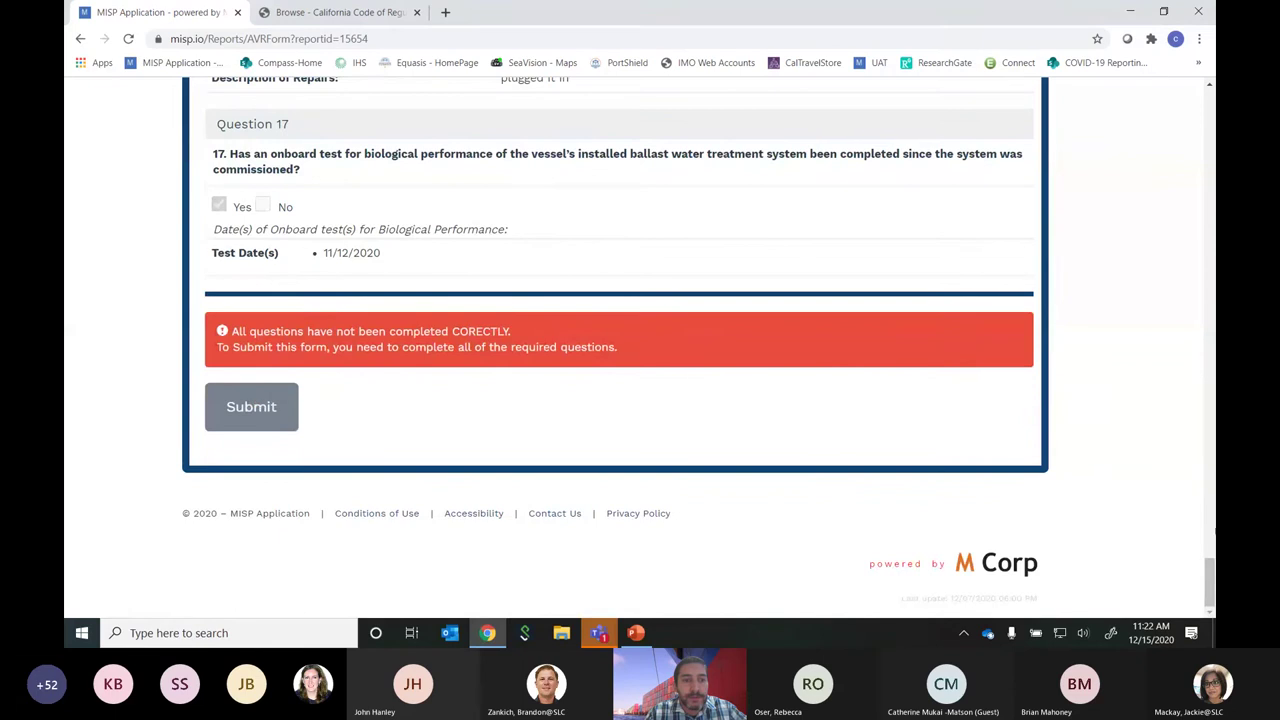
left_click_drag(1211, 570, 1206, 374)
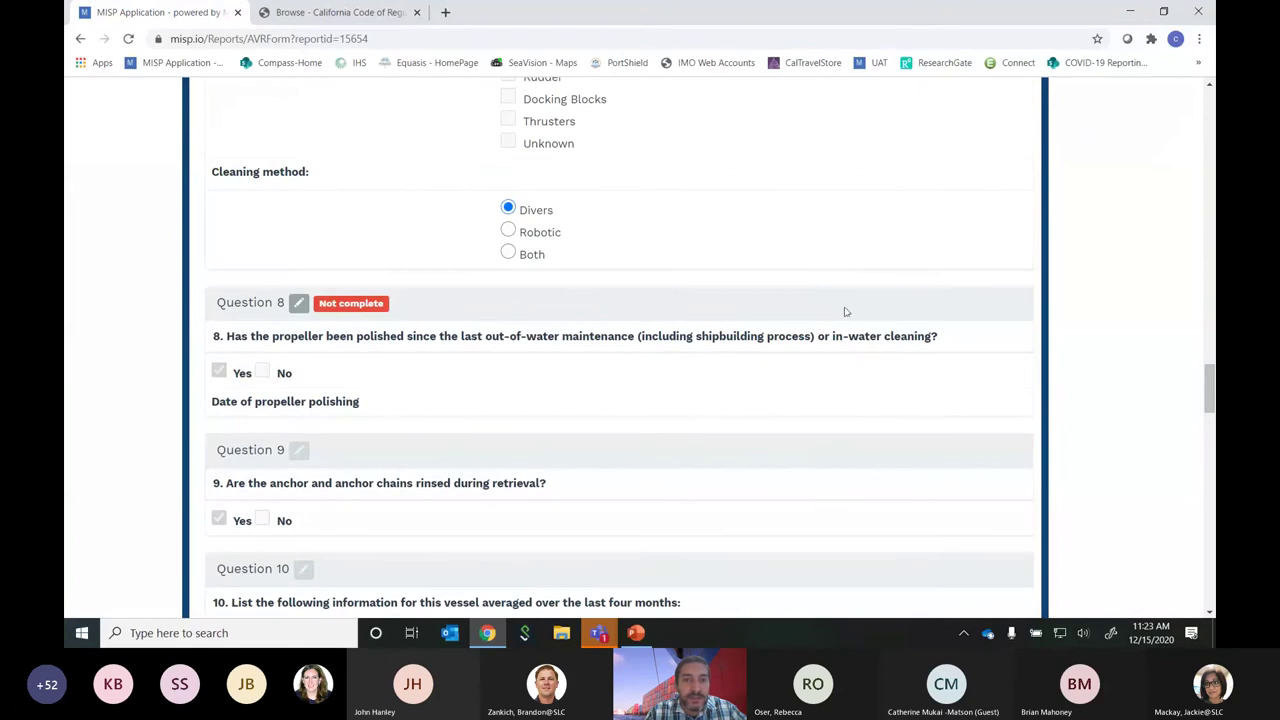
Set question 8's propeller polishing date to 01/12/2020 and save it
left_click(348, 306)
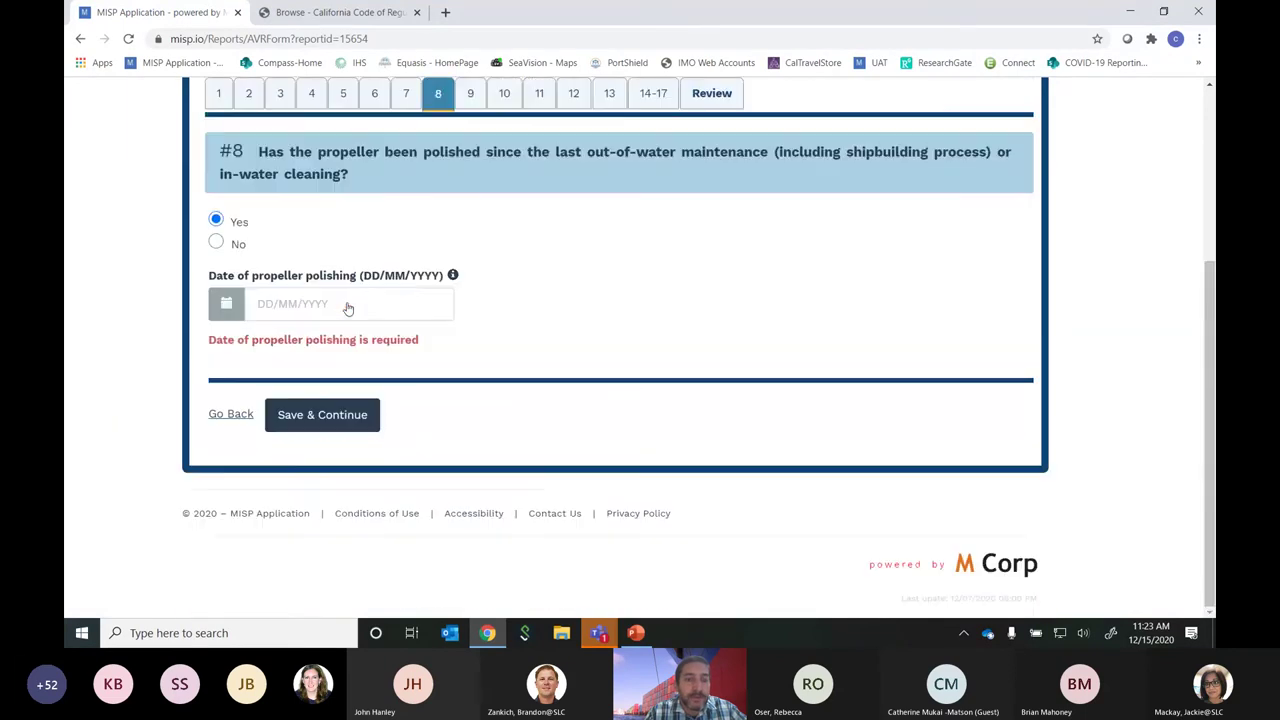
left_click(348, 306)
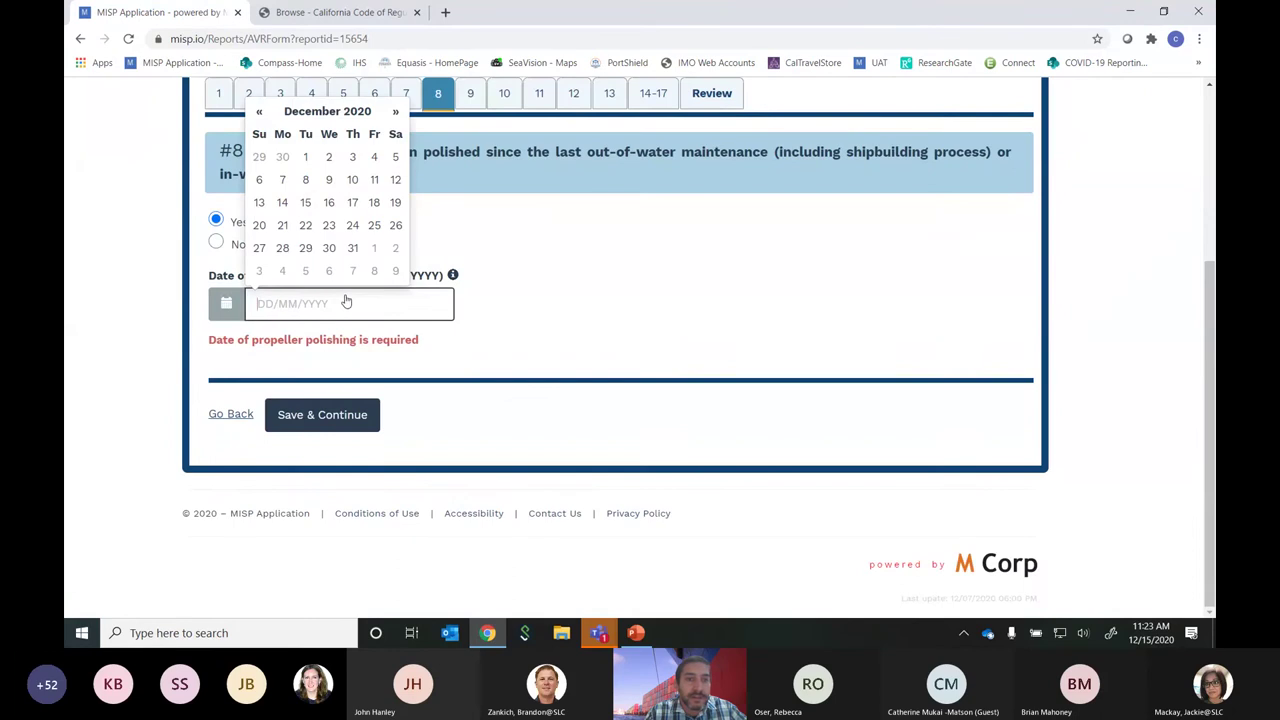
left_click(305, 157)
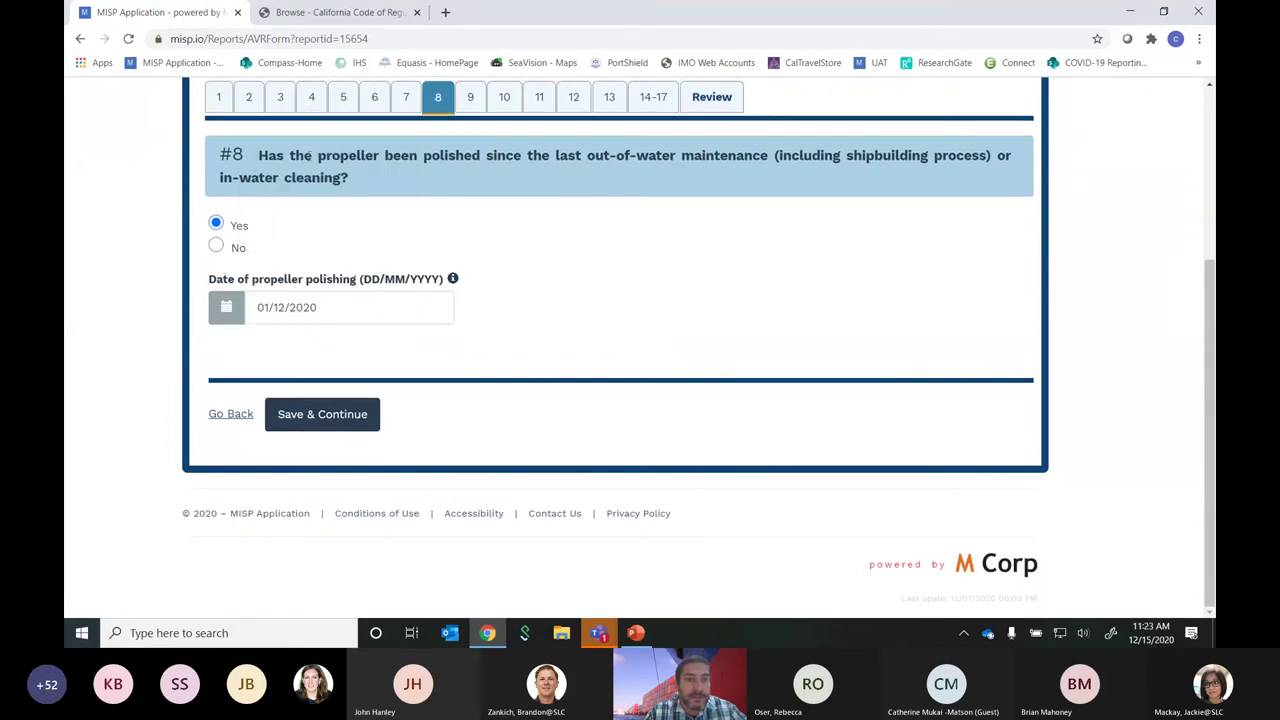
left_click(310, 415)
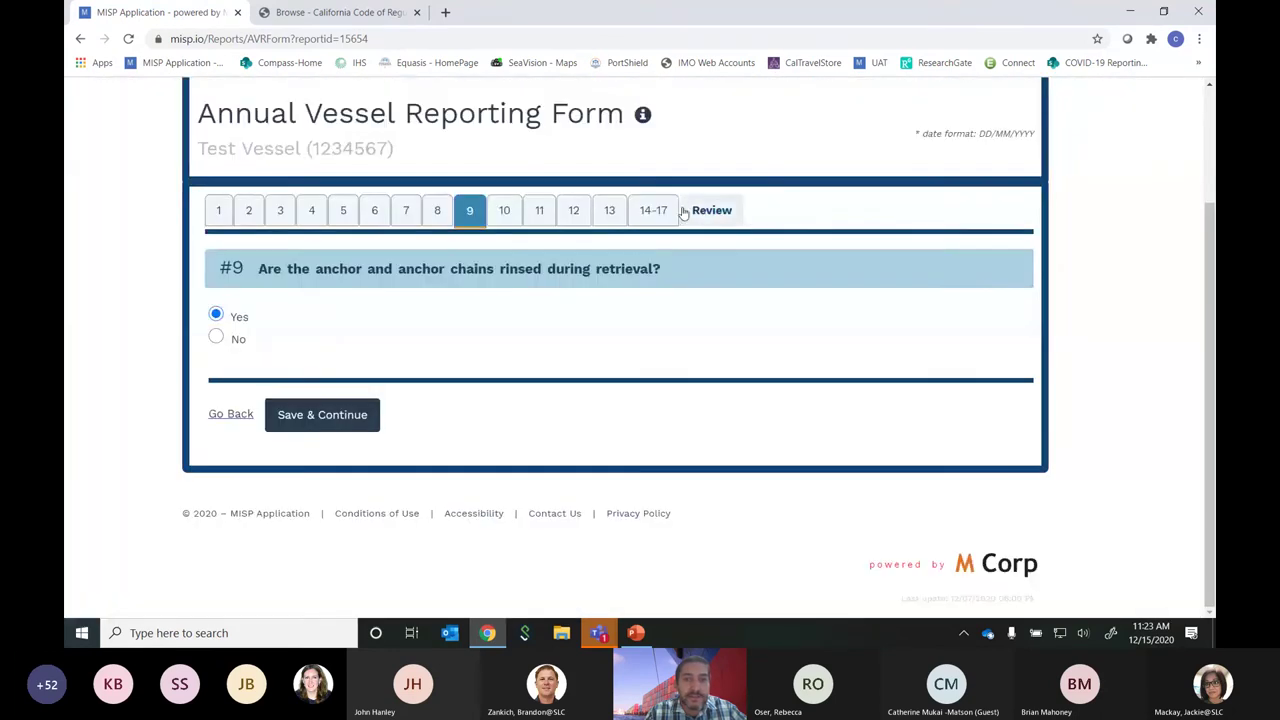
Go back to the Review and Submit summary and check that every question is complete
left_click(685, 211)
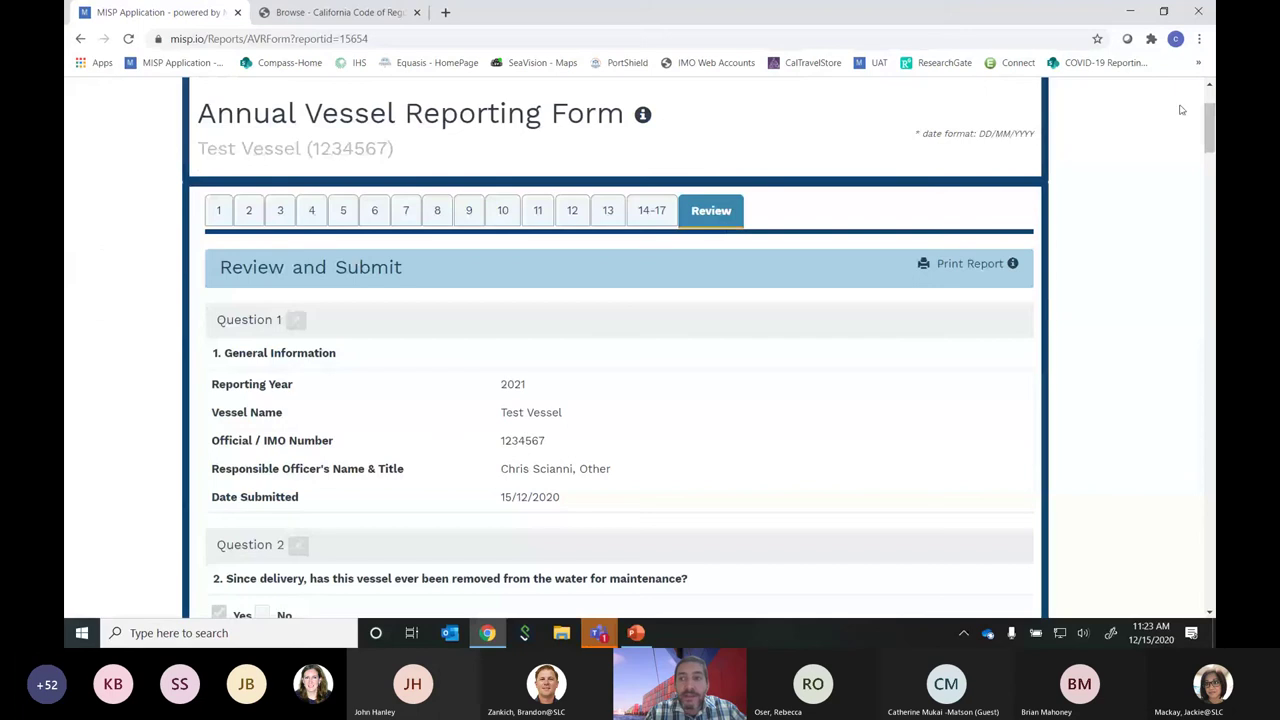
left_click_drag(1208, 121, 1194, 423)
scroll(480, 251, "up", 5)
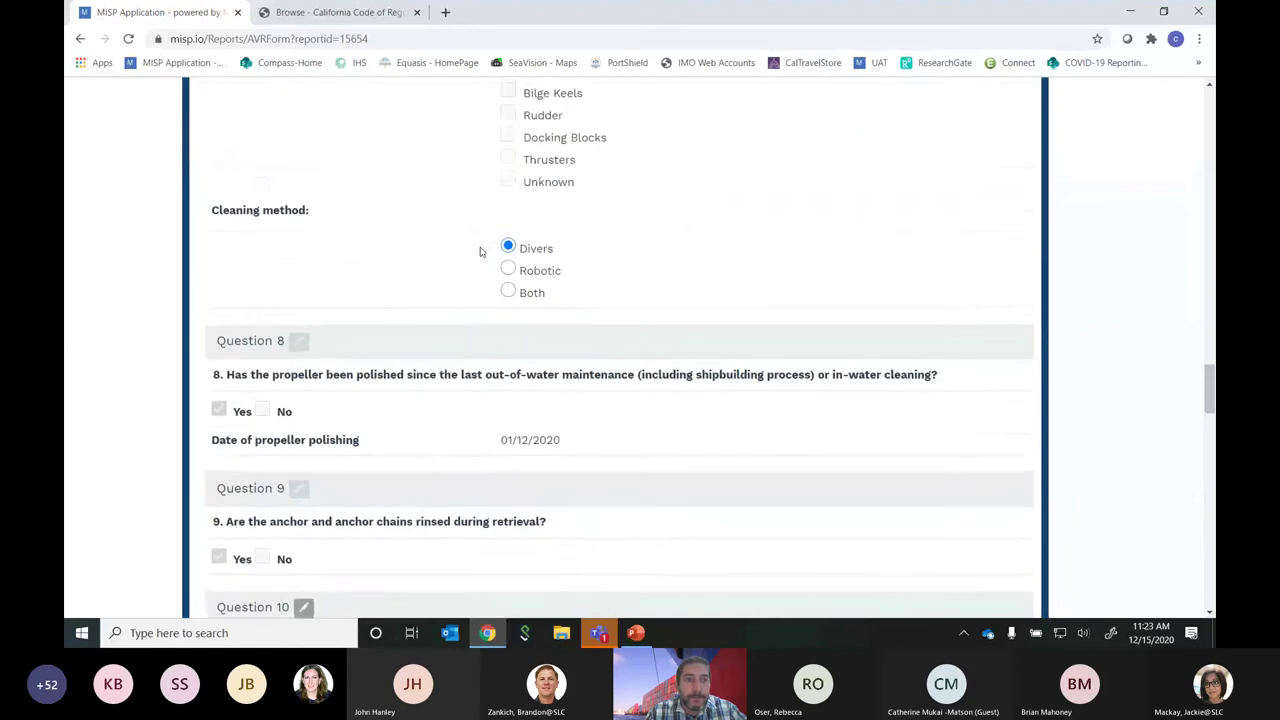
scroll(451, 397, "down", 1)
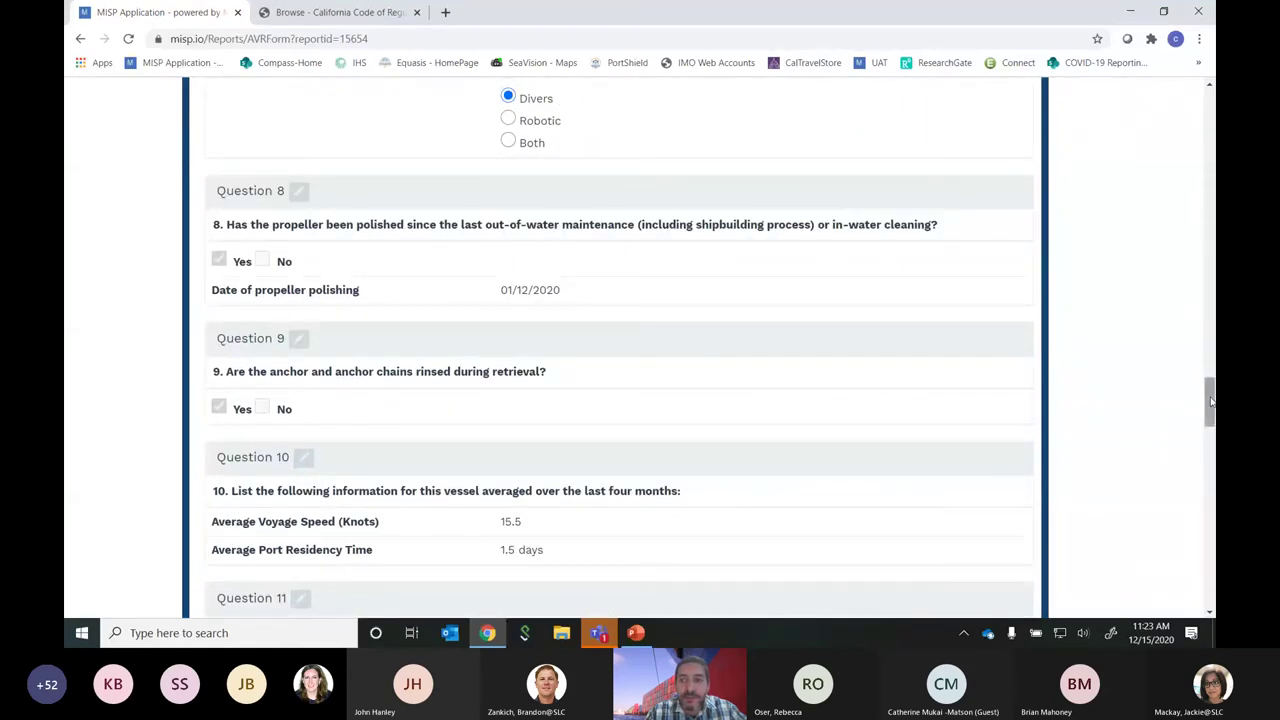
left_click_drag(1211, 401, 1200, 587)
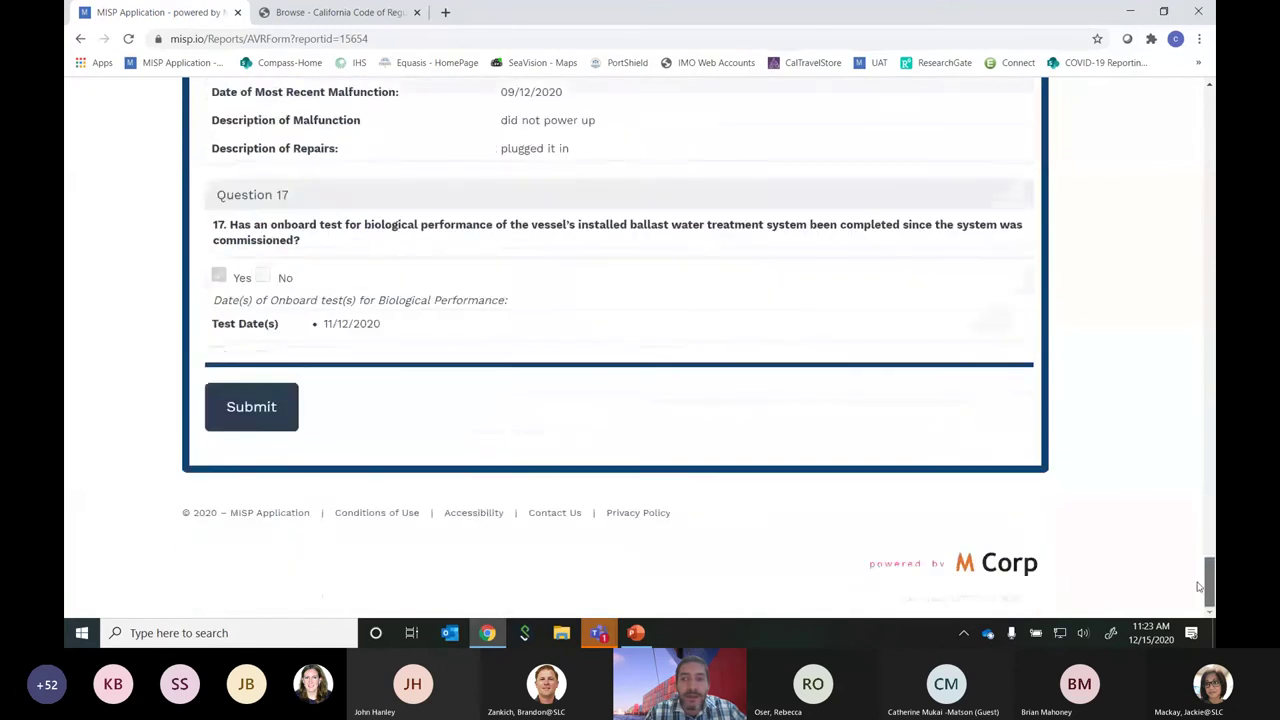
Submit the completed Test Vessel AVRF so My Dashboard shows it as Submitted
left_click(252, 408)
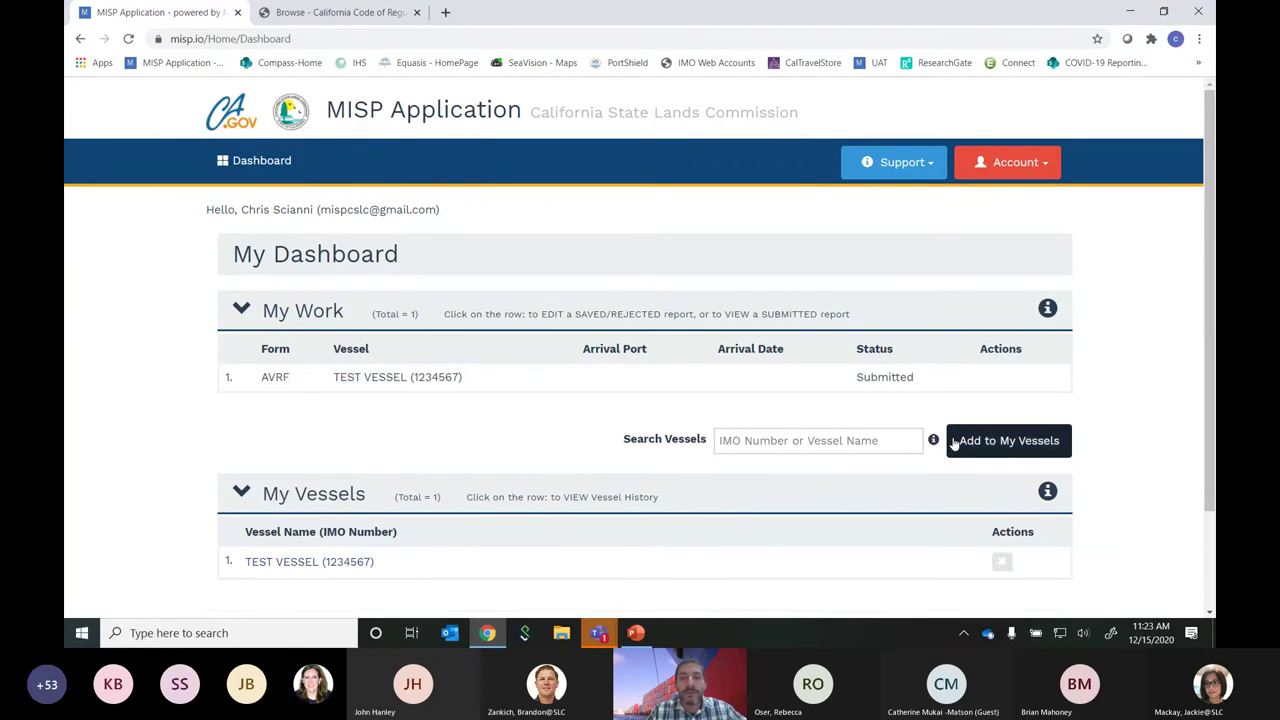
scroll(460, 455, "down", 1)
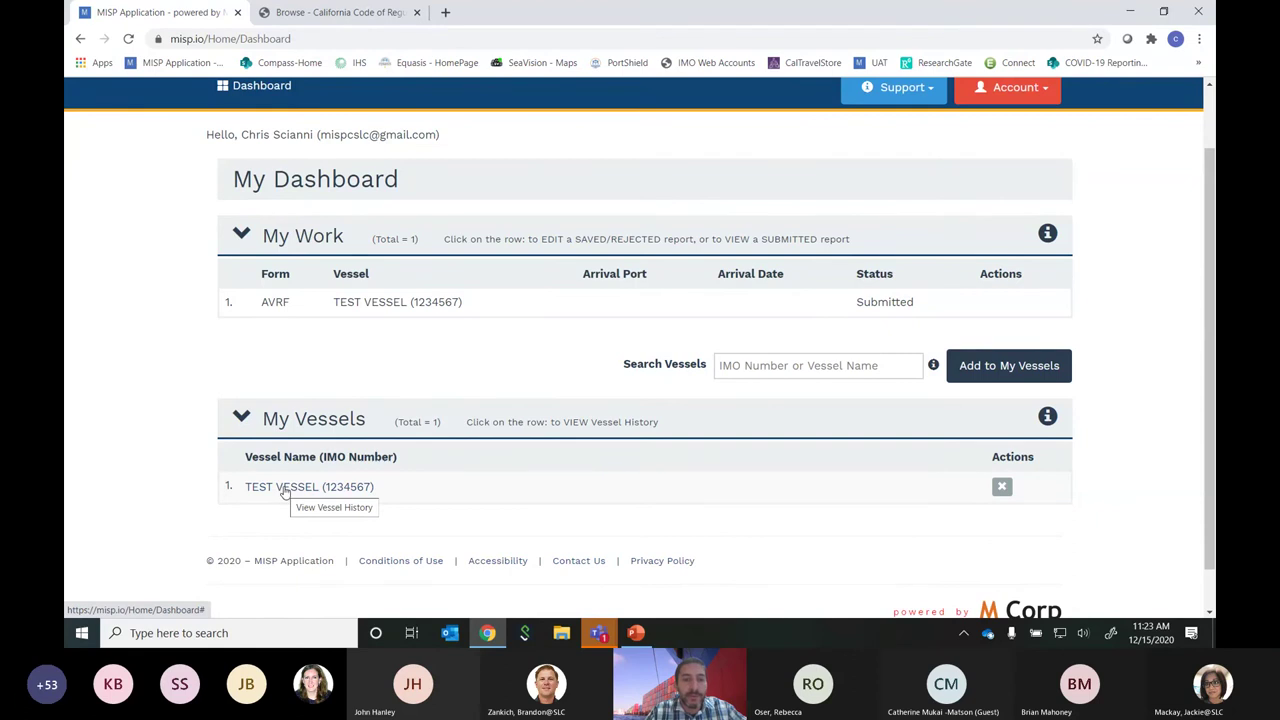
left_click(285, 488)
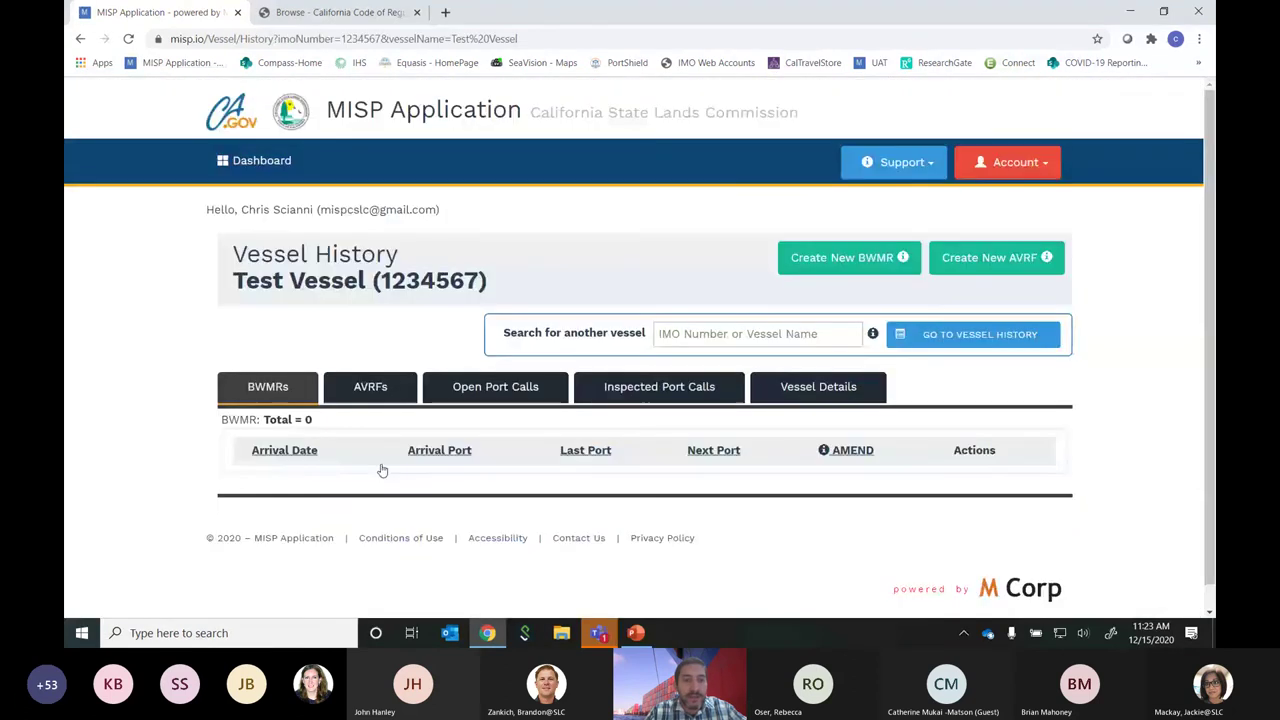
left_click(371, 390)
scroll(300, 455, "down", 1)
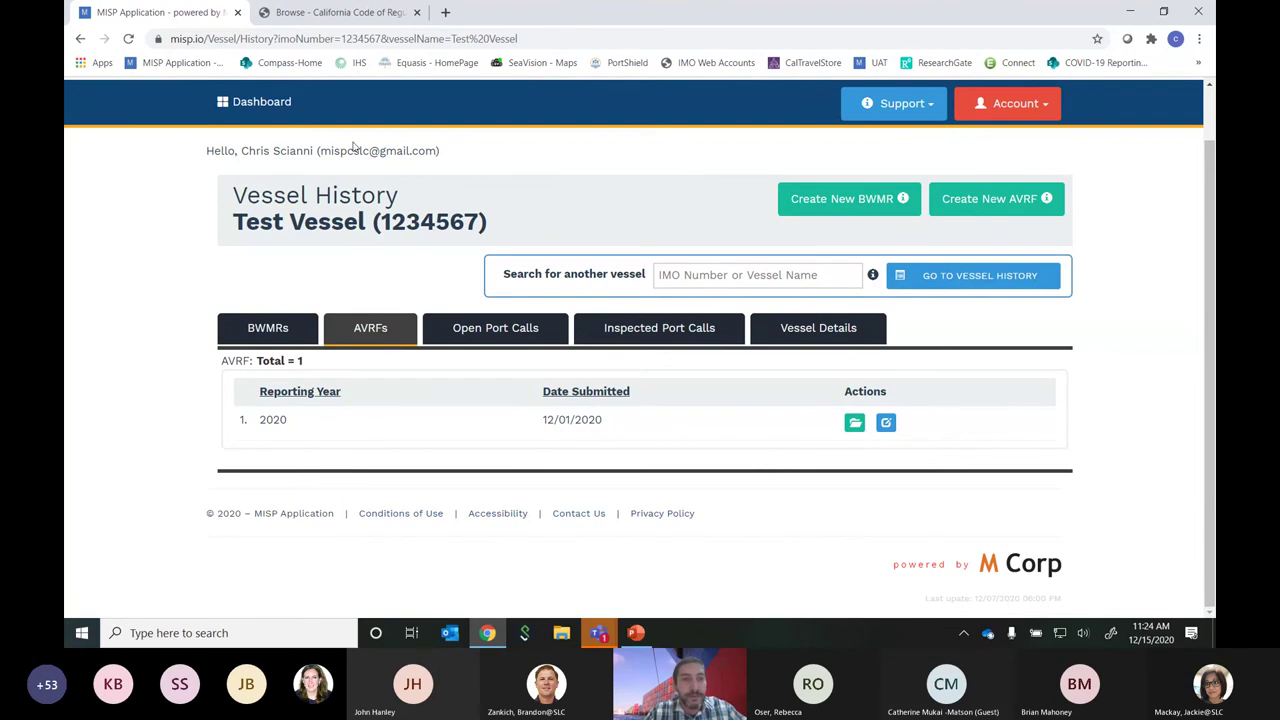
left_click(257, 101)
scroll(400, 471, "down", 3)
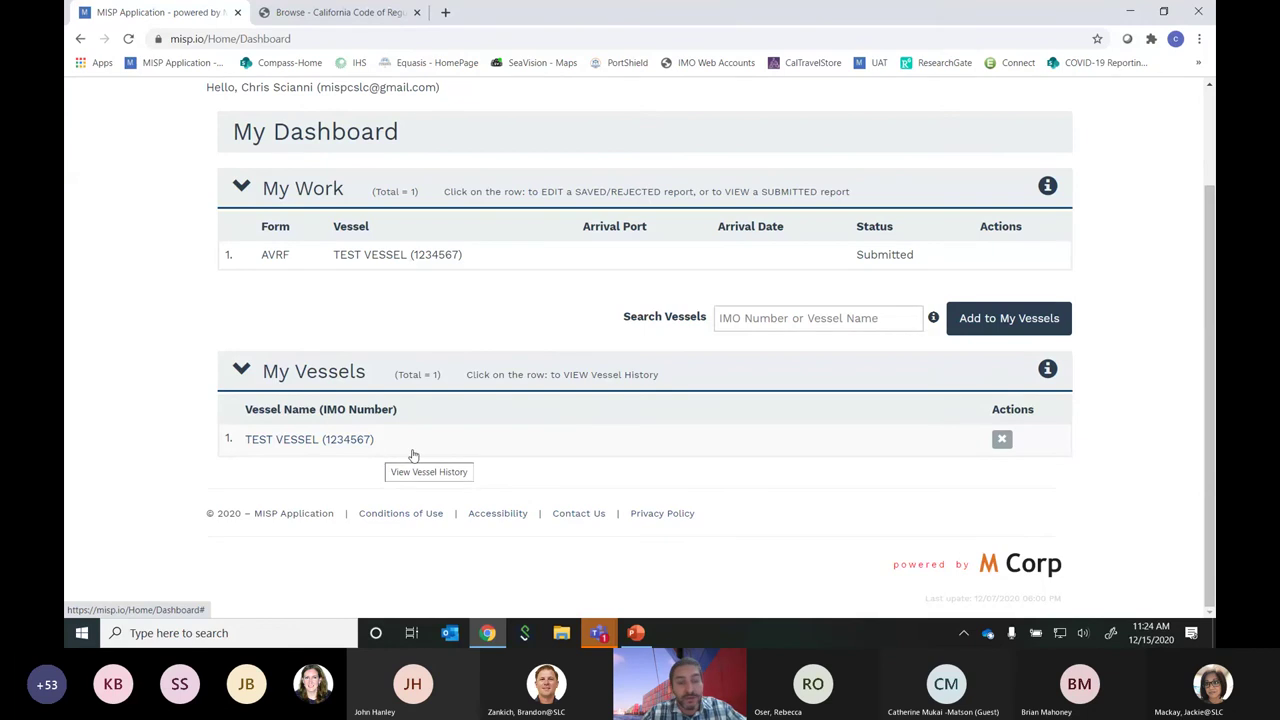
scroll(622, 484, "up", 1)
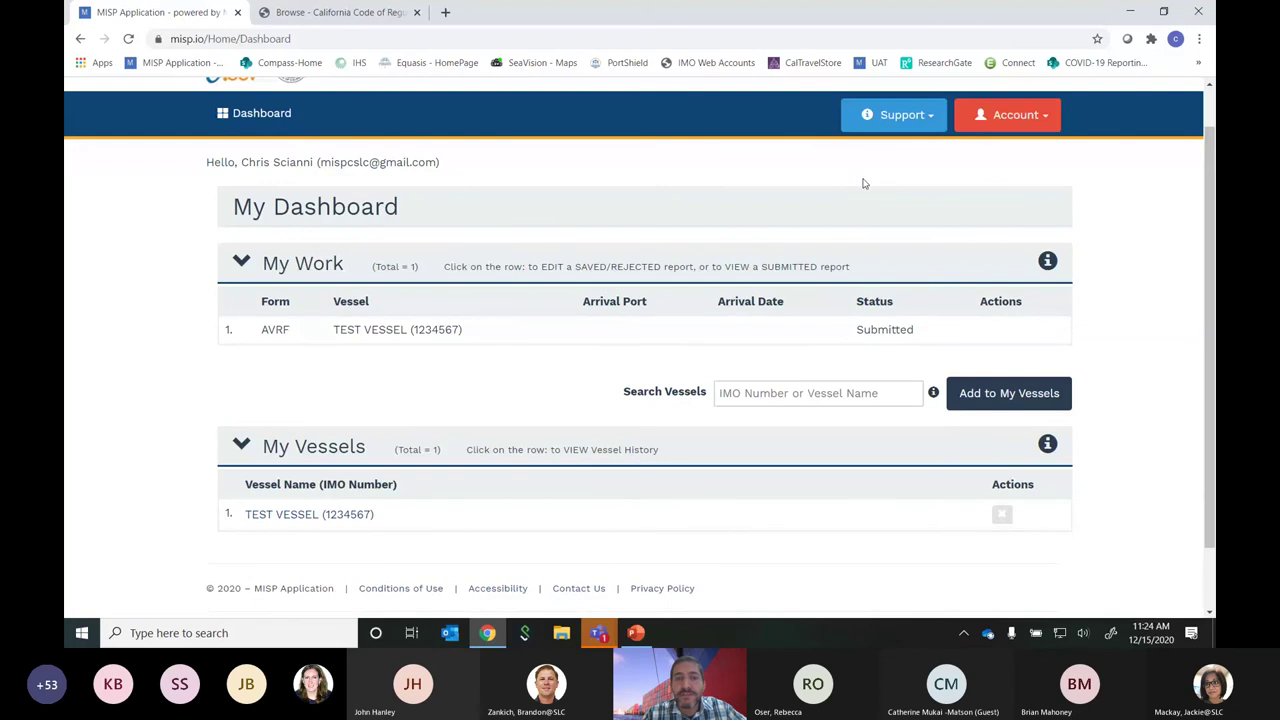
Open Help.pdf from Support > Help, browse its topics, then switch to the PowerPoint 'THANK YOU & QUESTIONS' slide
left_click(929, 119)
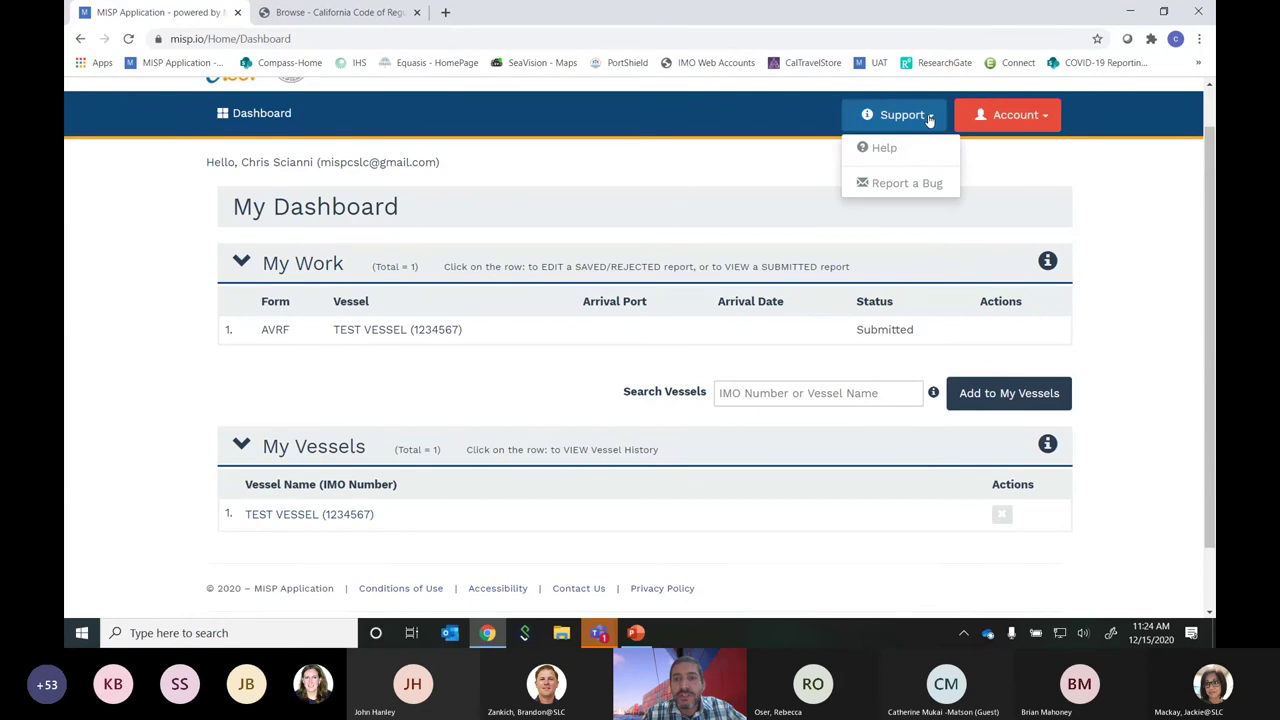
left_click(884, 148)
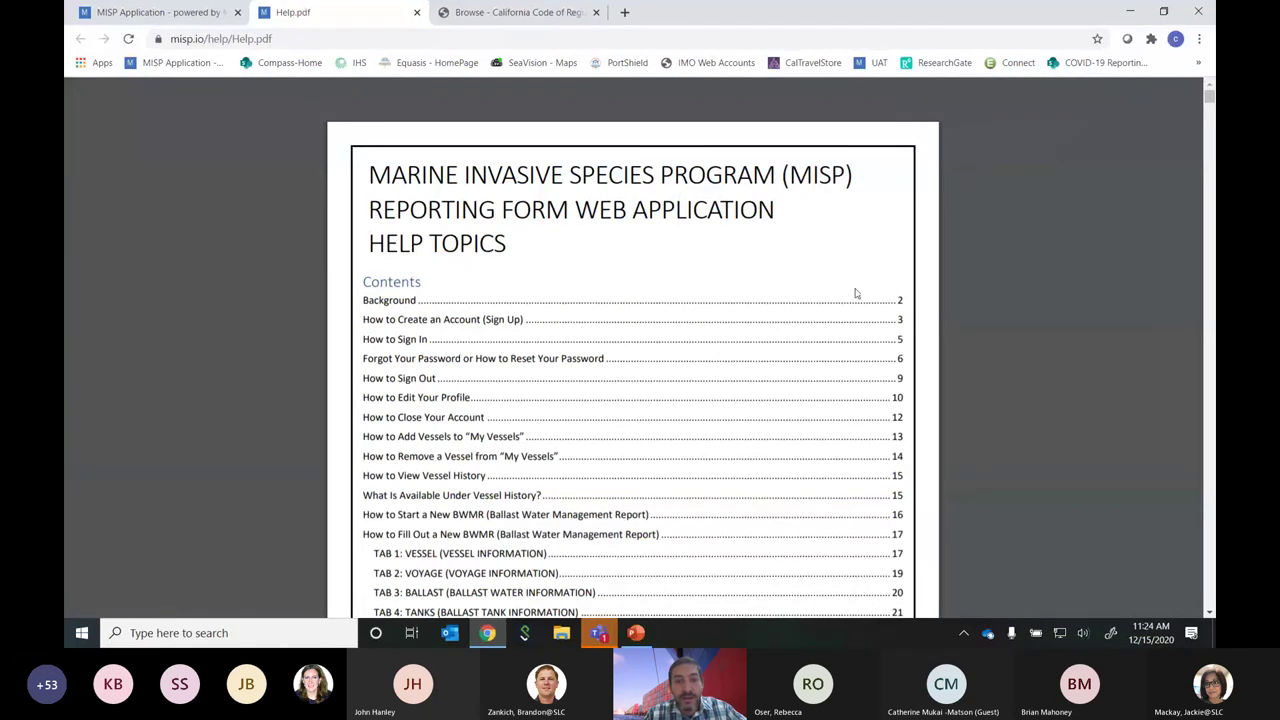
scroll(842, 305, "down", 1)
scroll(840, 308, "down", 8)
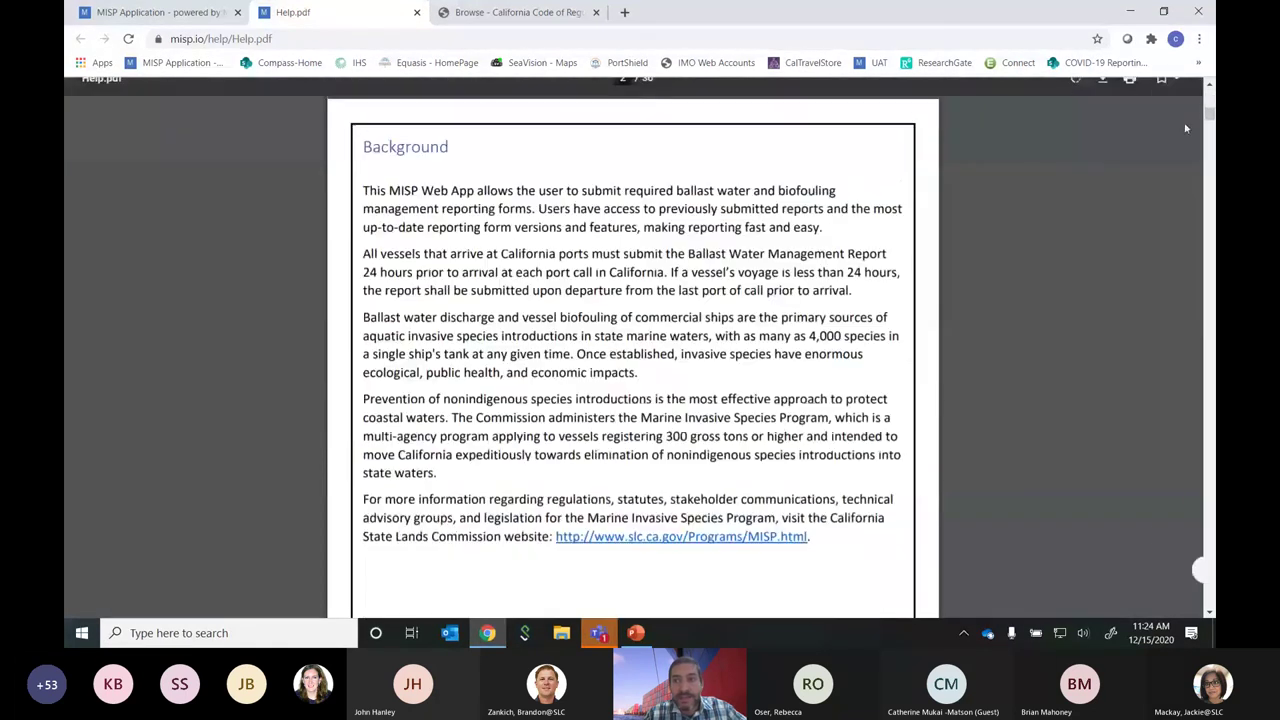
left_click_drag(1209, 113, 1209, 121)
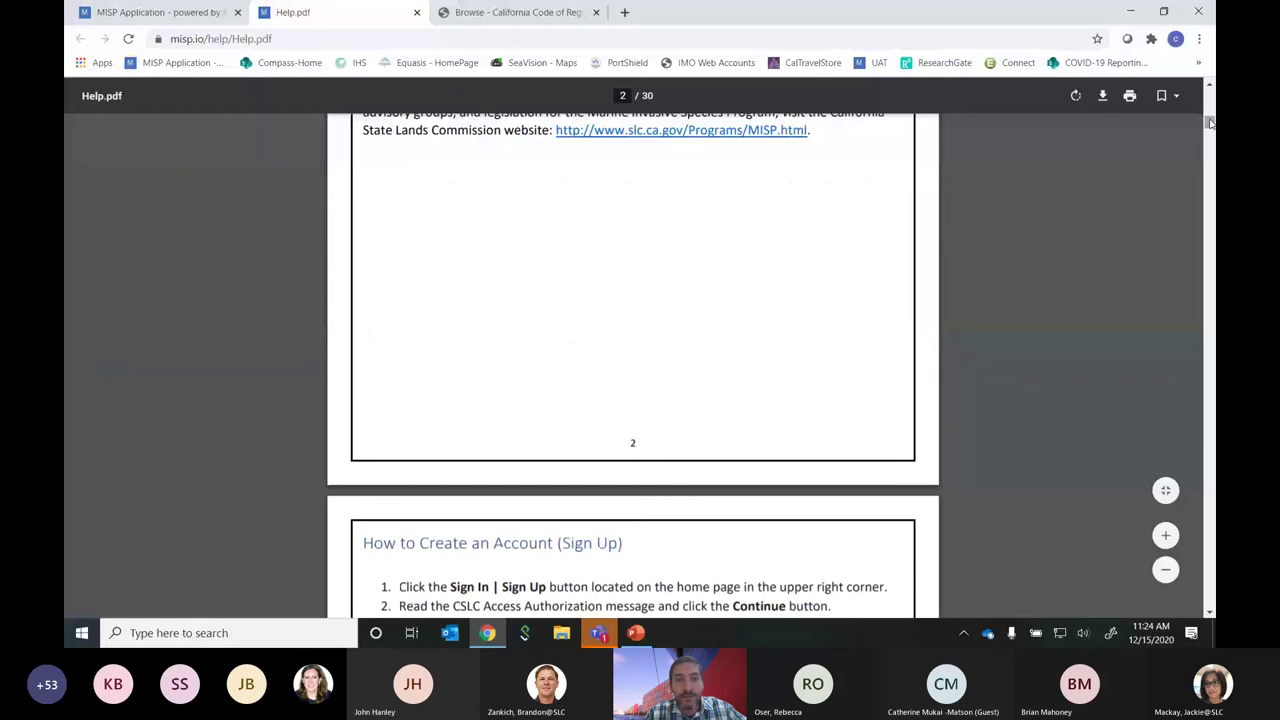
scroll(766, 303, "up", 3)
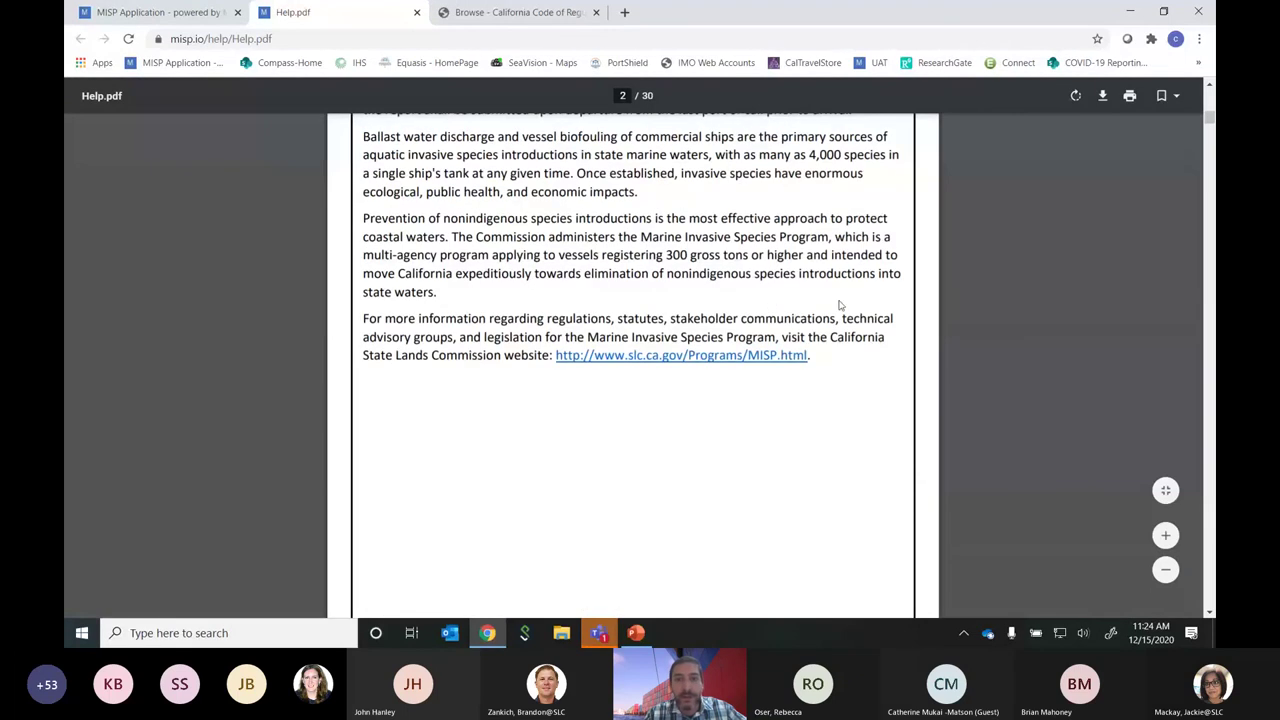
scroll(1094, 215, "up", 6)
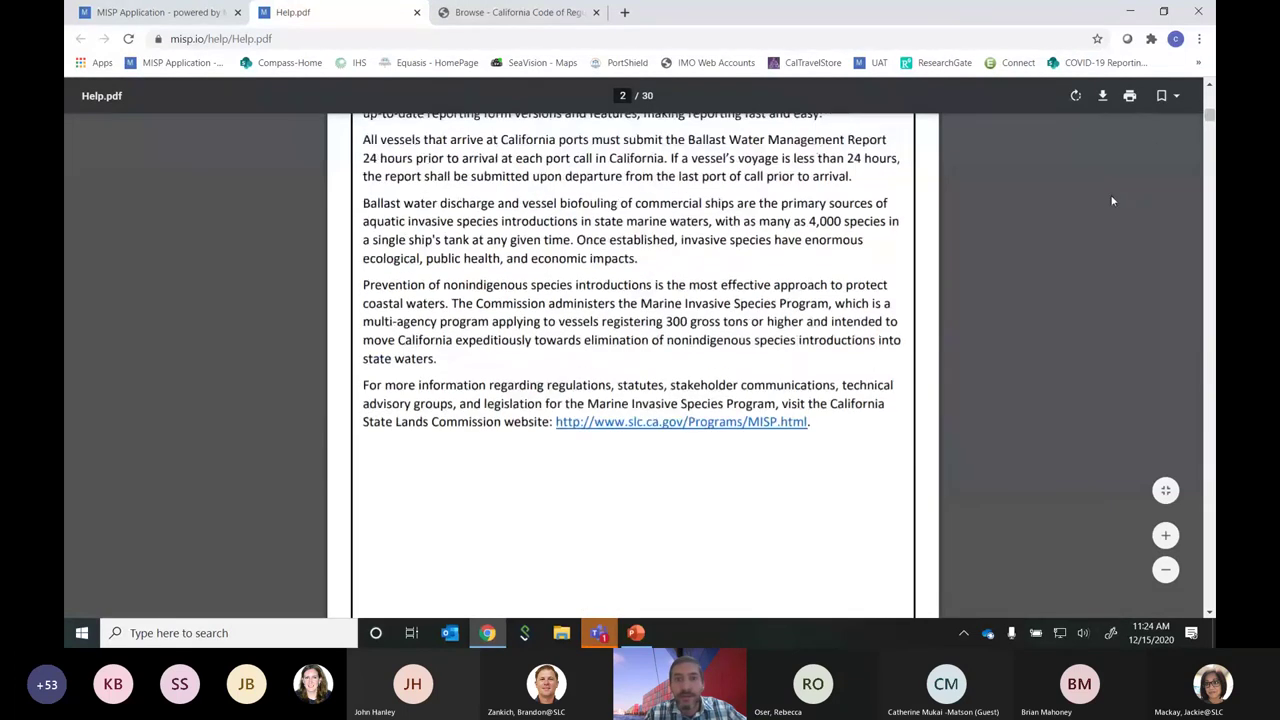
scroll(665, 332, "down", 4)
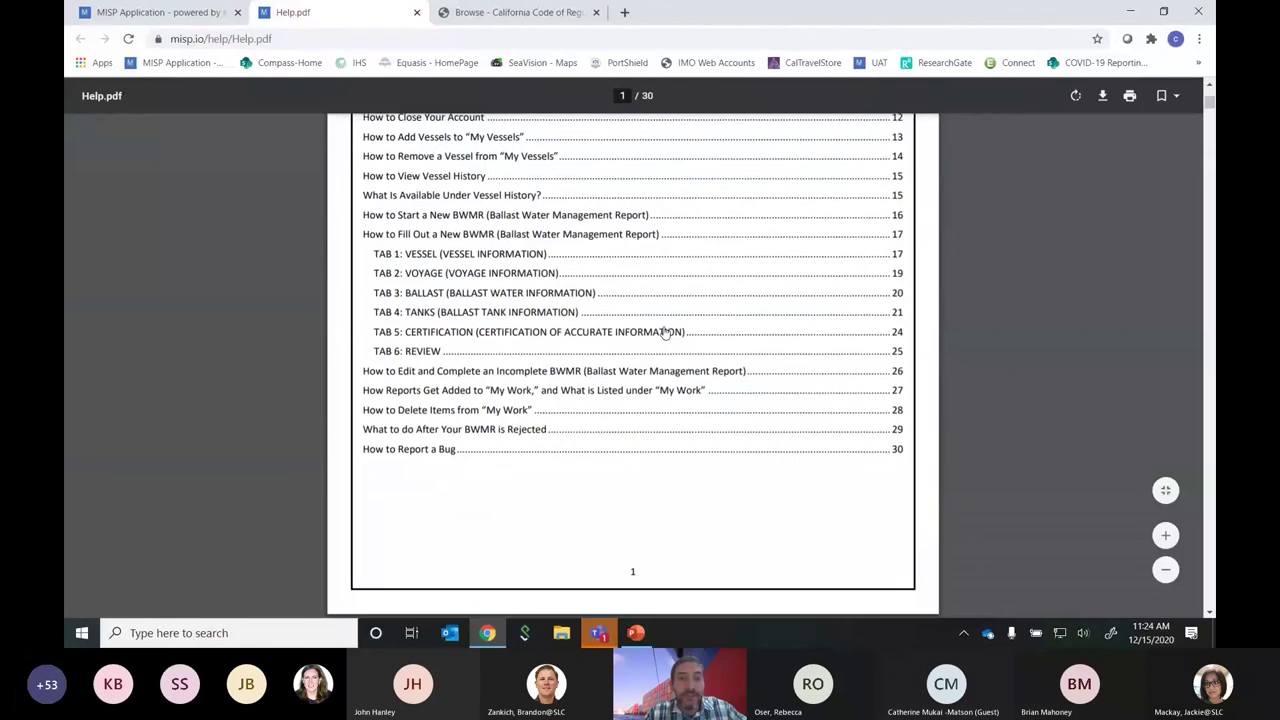
scroll(665, 332, "up", 2)
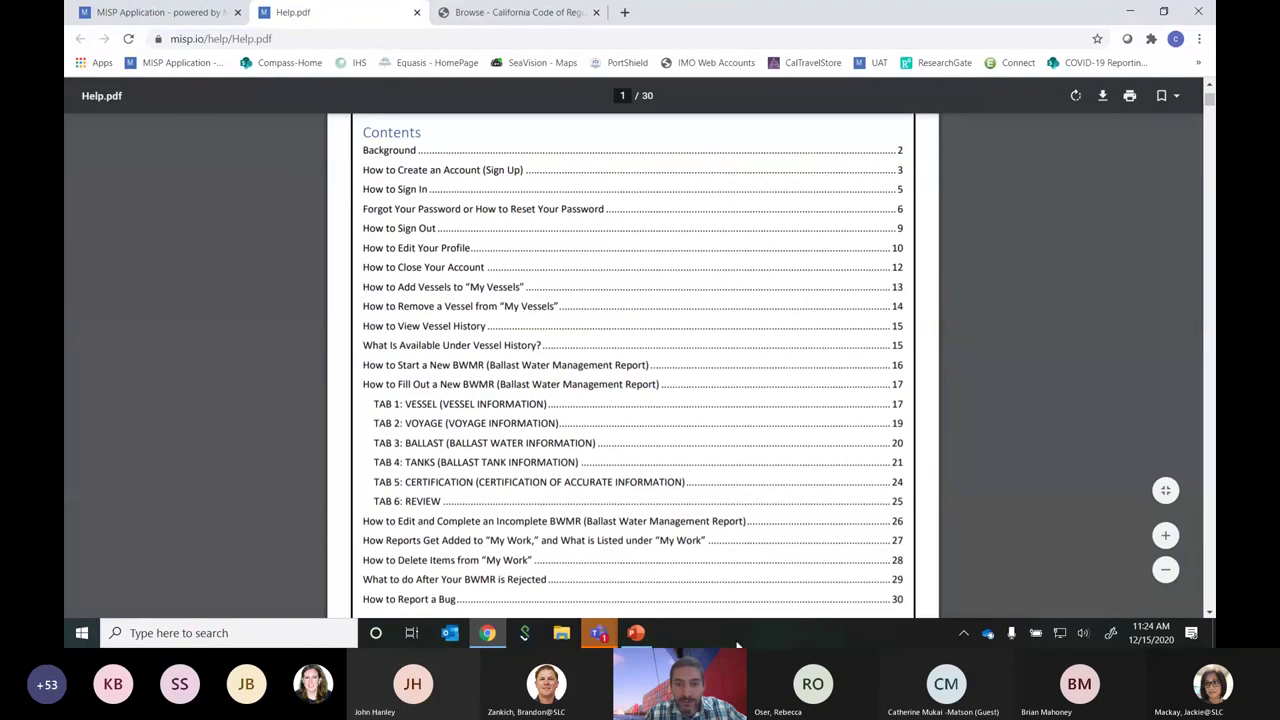
left_click(640, 633)
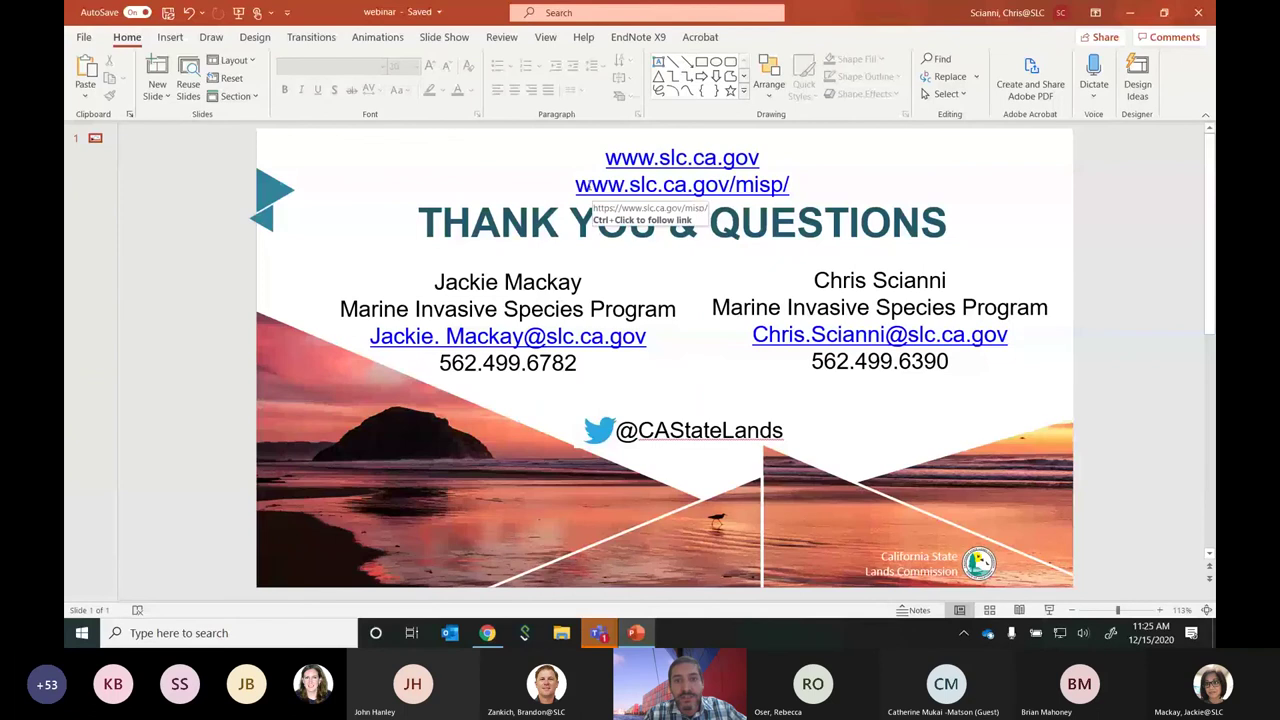
left_click_drag(598, 158, 763, 158)
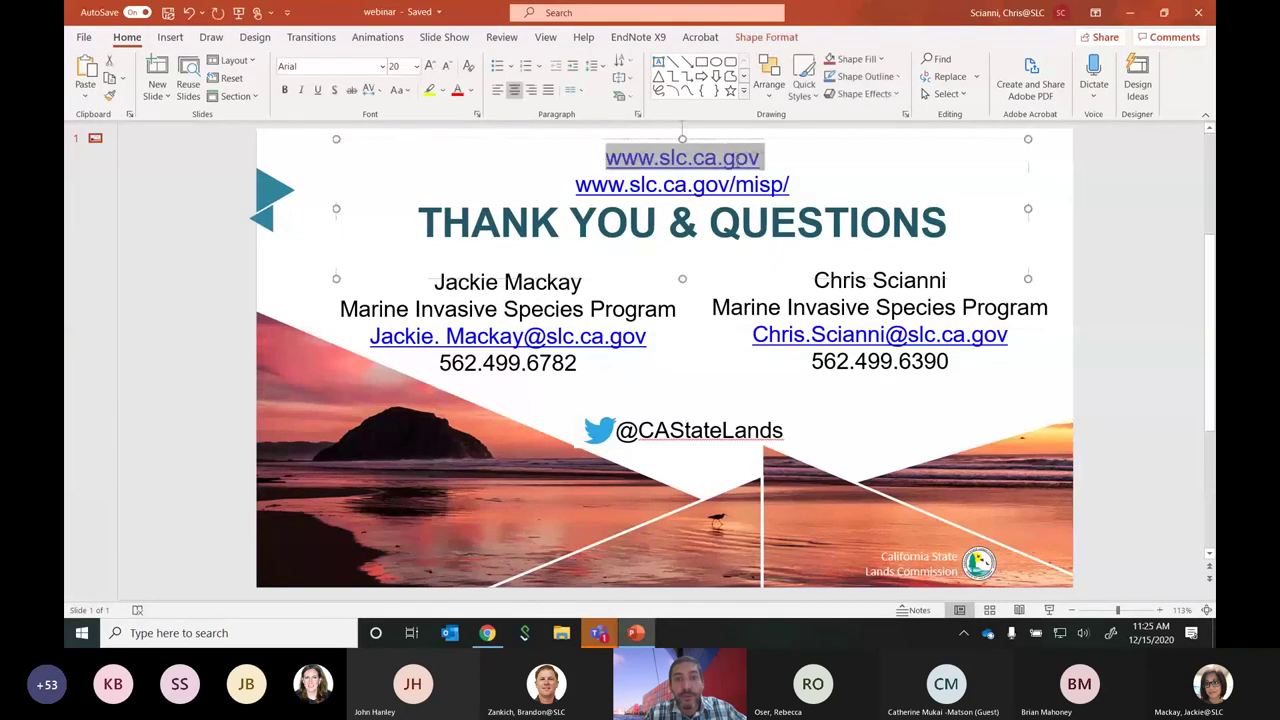
left_click(700, 330)
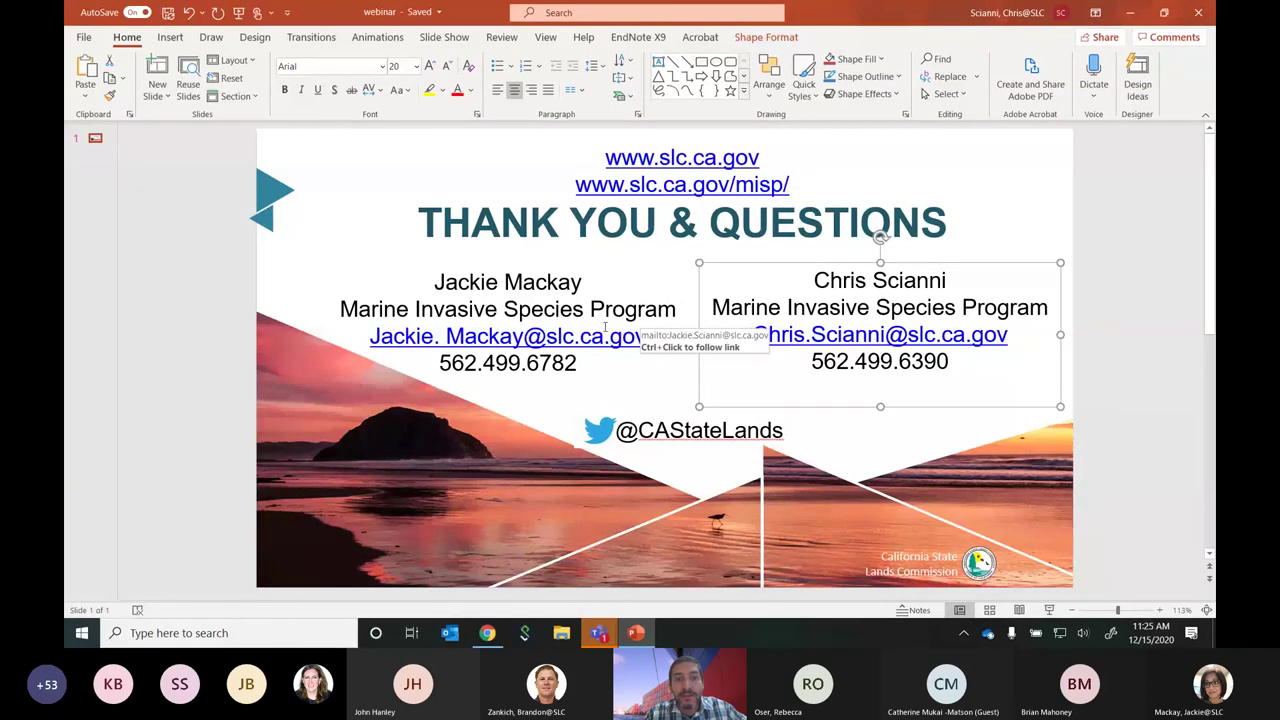
left_click(1164, 327)
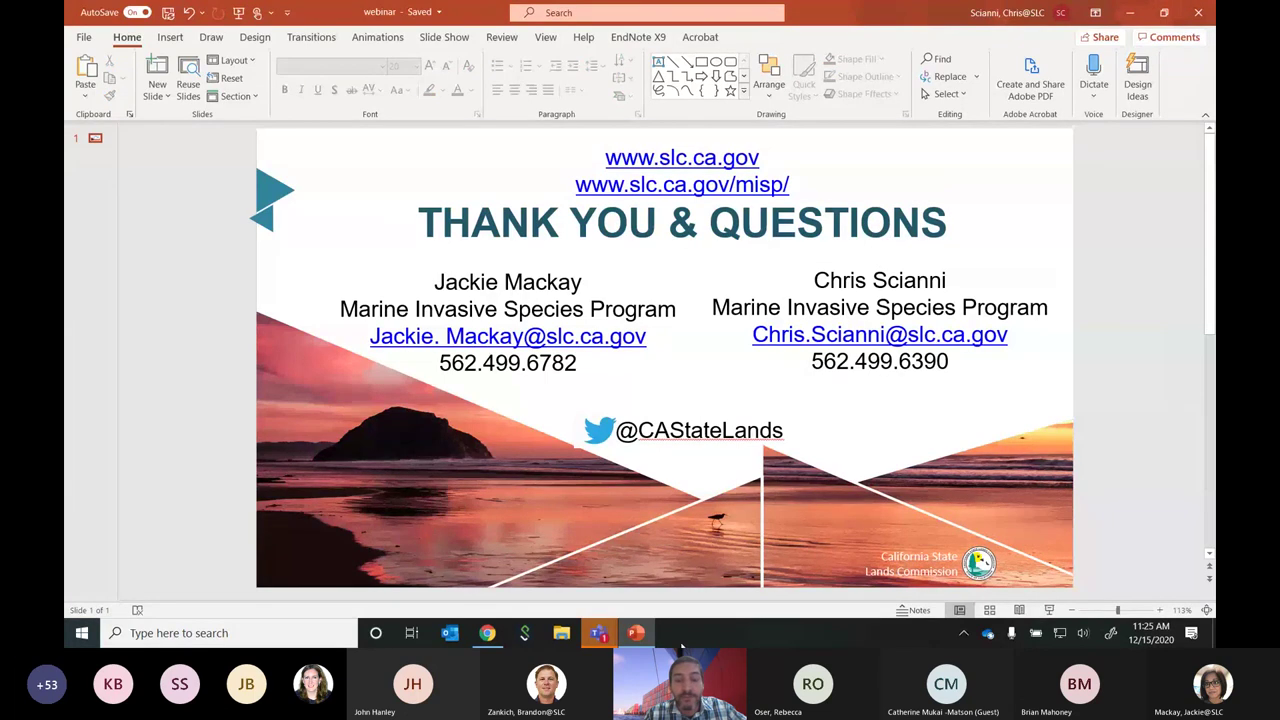
mouse_move(604, 637)
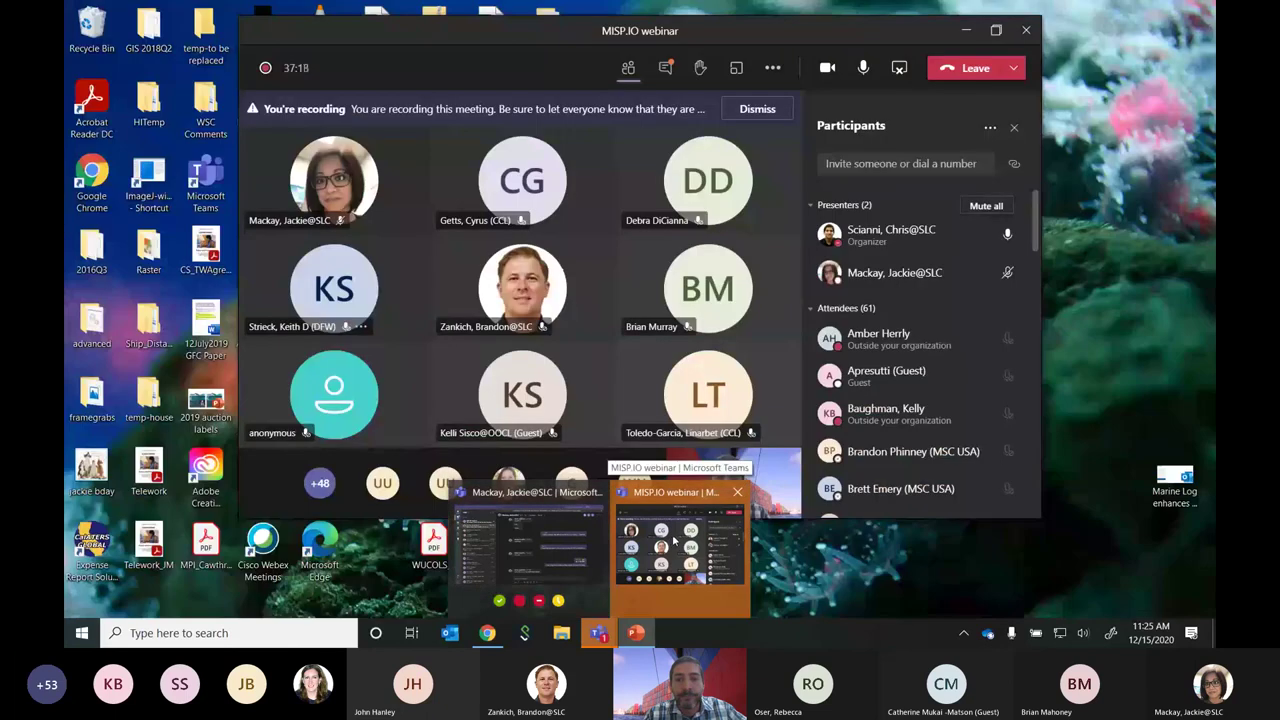
Bring the Teams meeting forward and end screen sharing to show the participants' video gallery
left_click(674, 543)
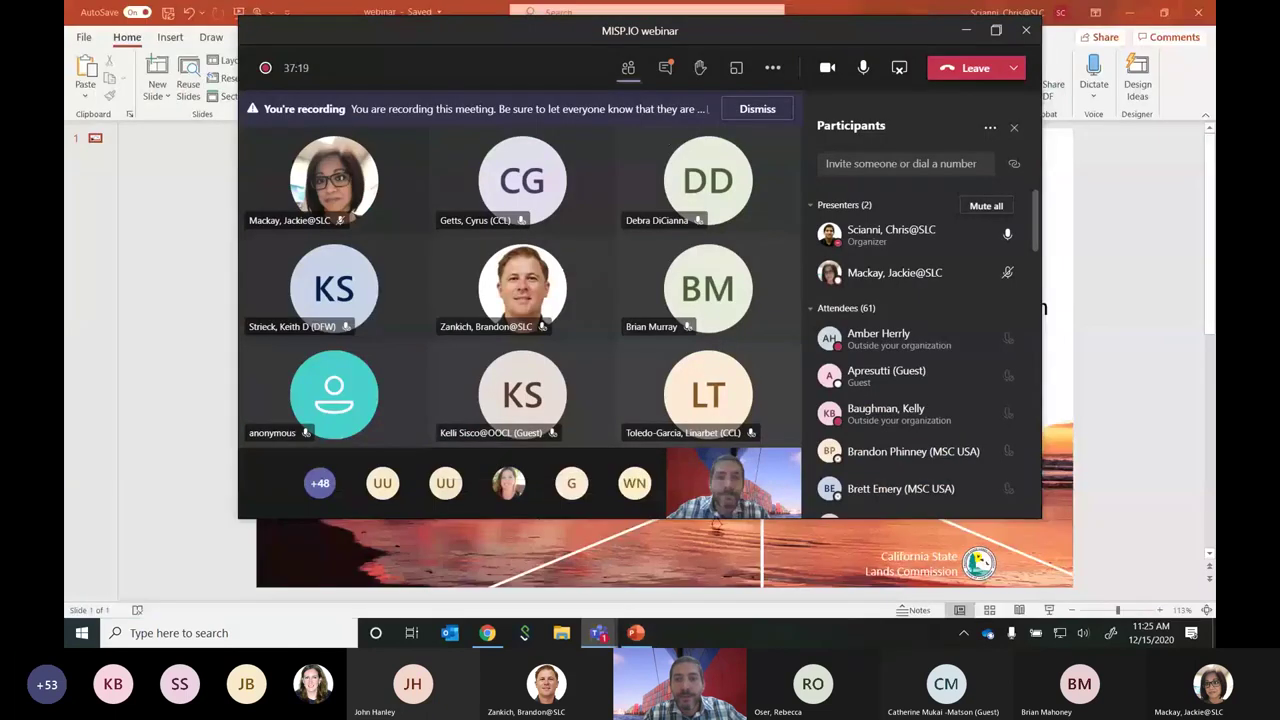
left_click(899, 69)
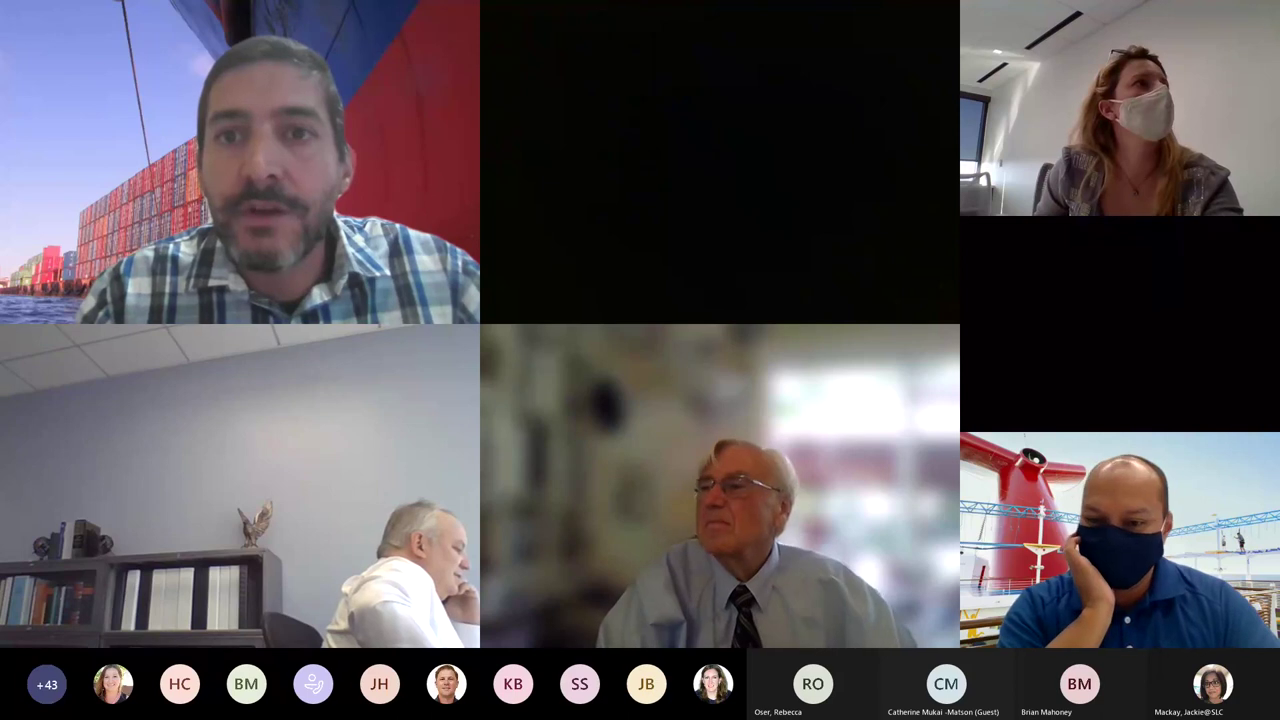